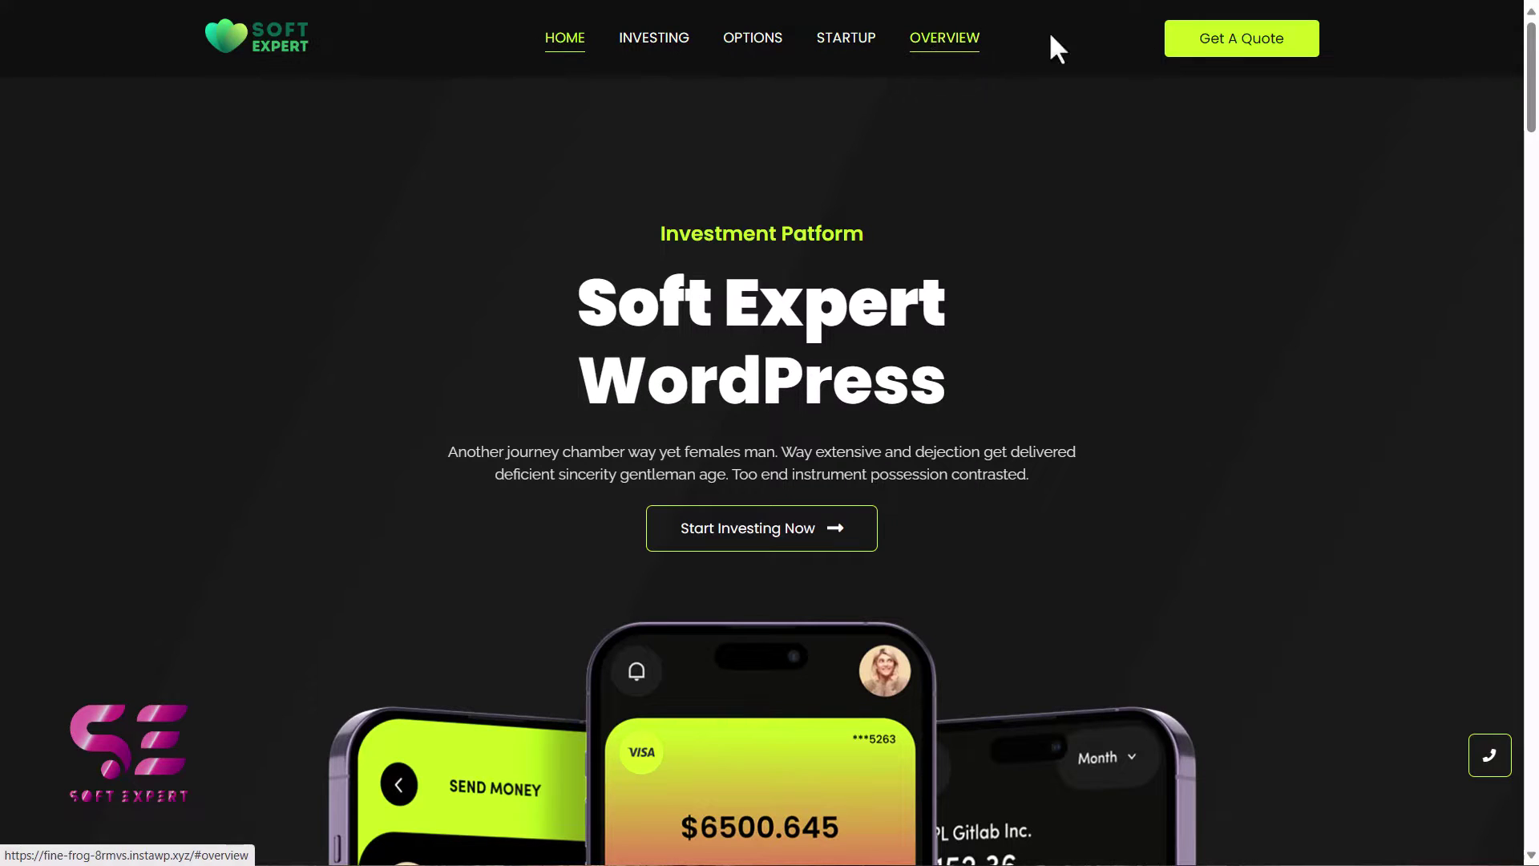
Look through the finished demo investment website from its header down the page
left_click(1203, 48)
left_click(1264, 33)
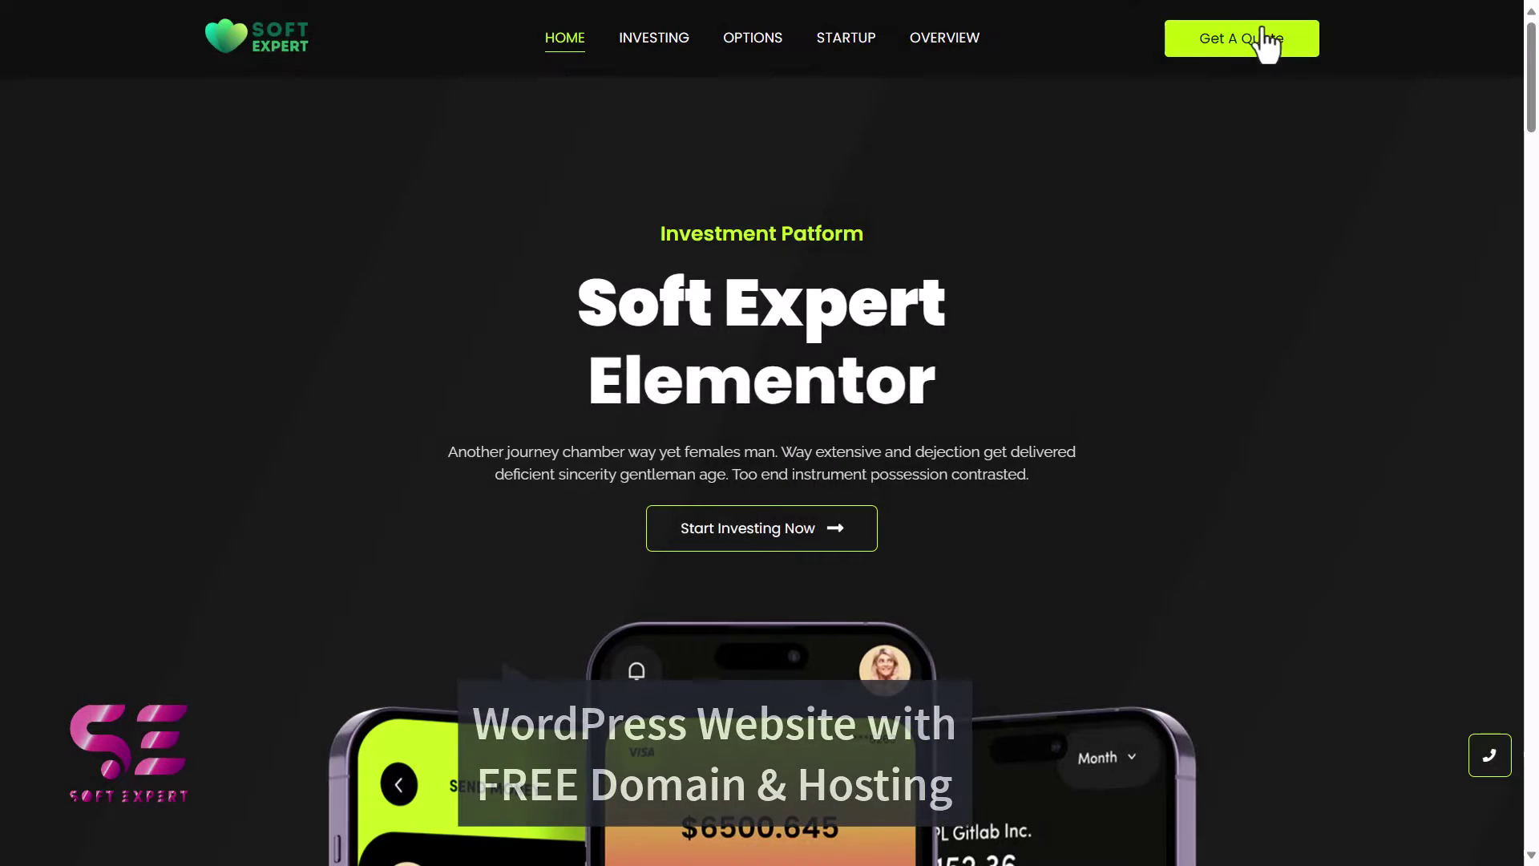
left_click_drag(1531, 95, 1536, 813)
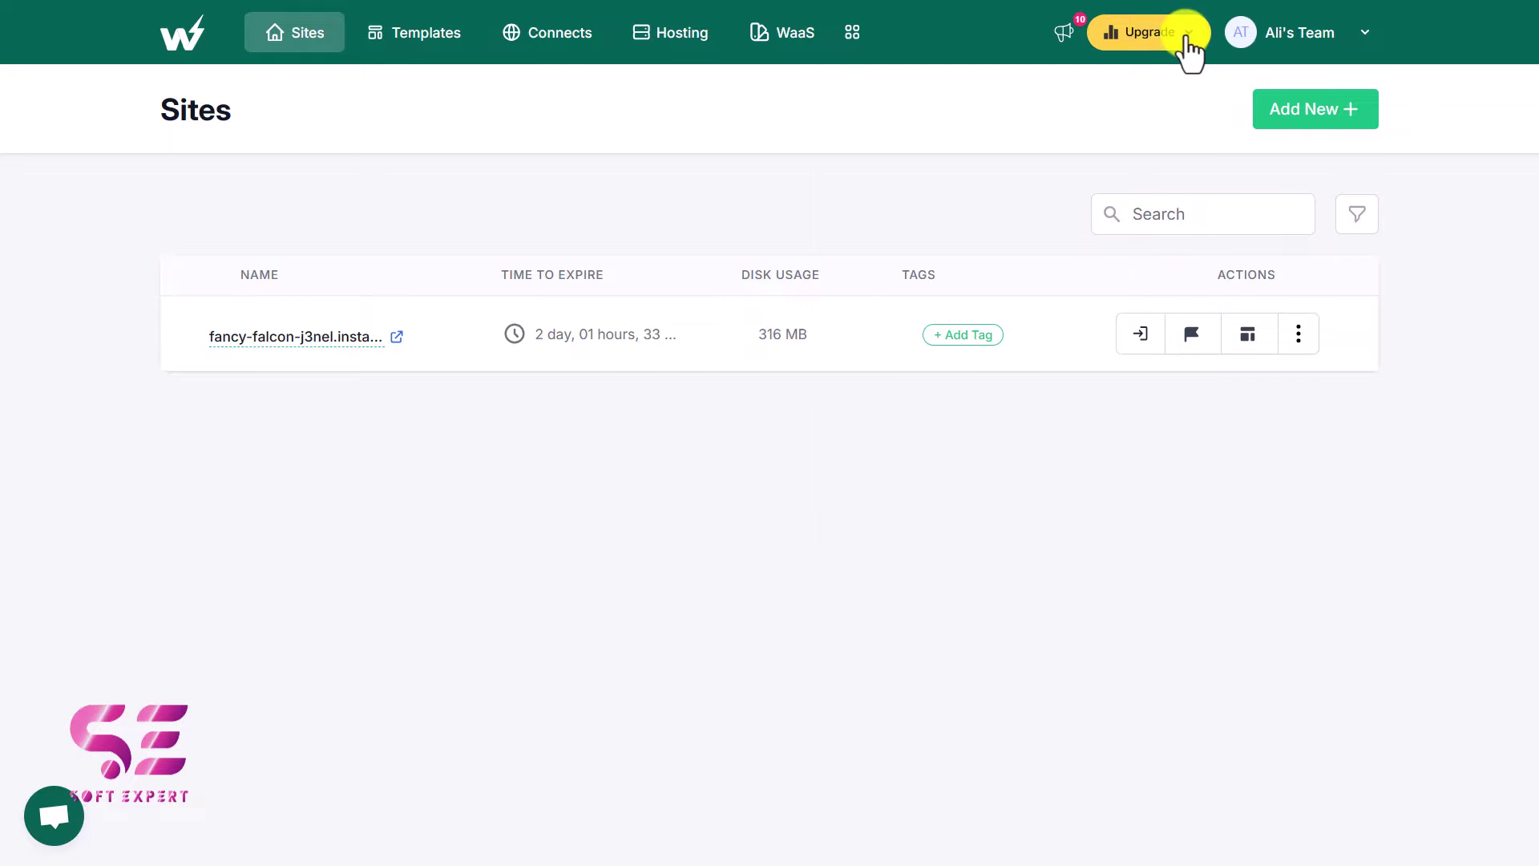
Check the free plan's usage limits for sites, disk storage and templates
left_click(1182, 36)
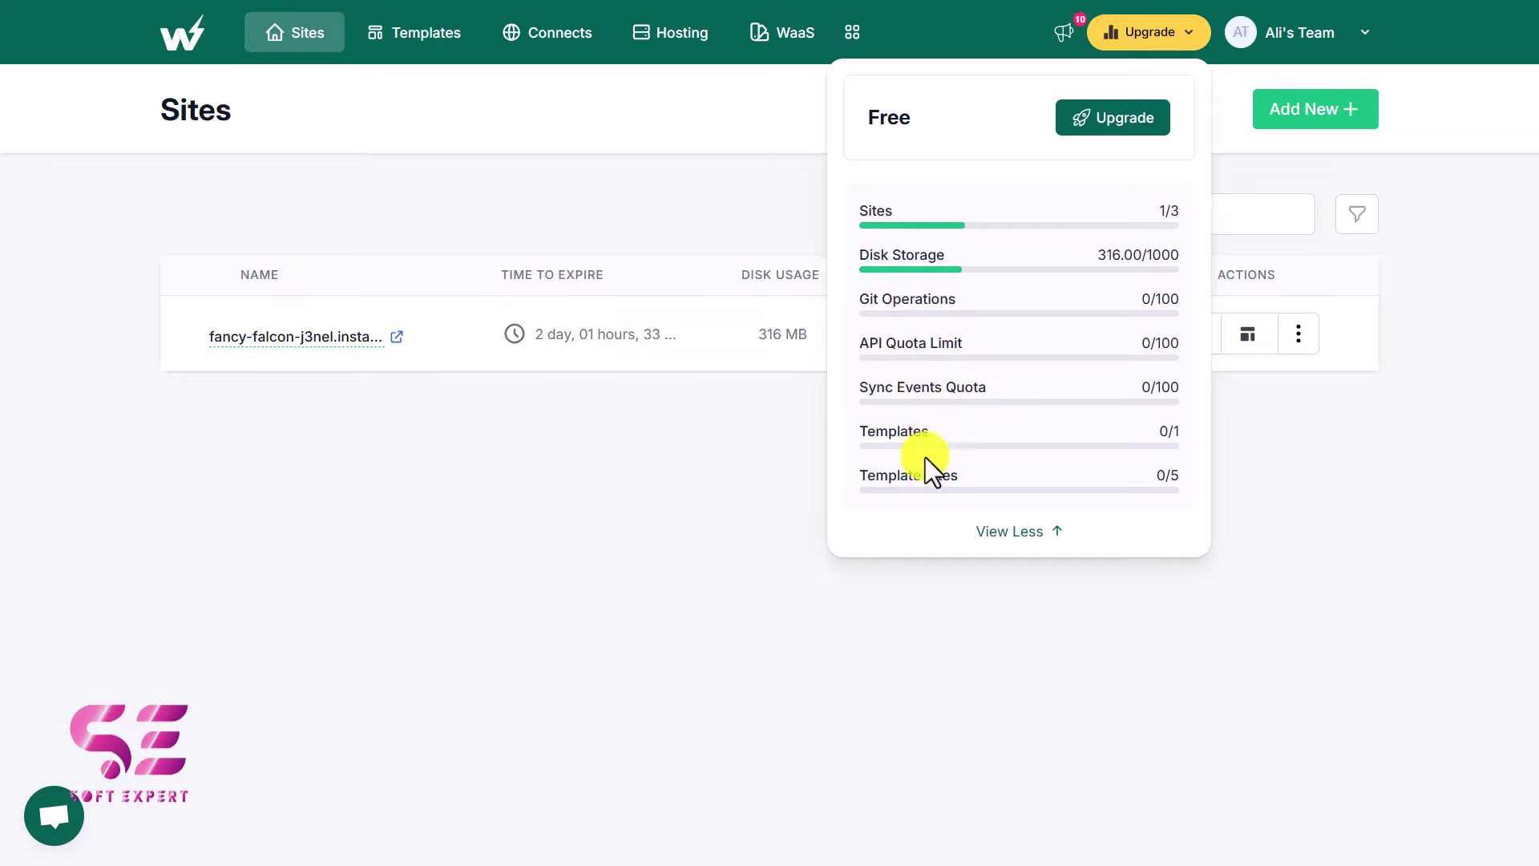
left_click(712, 460)
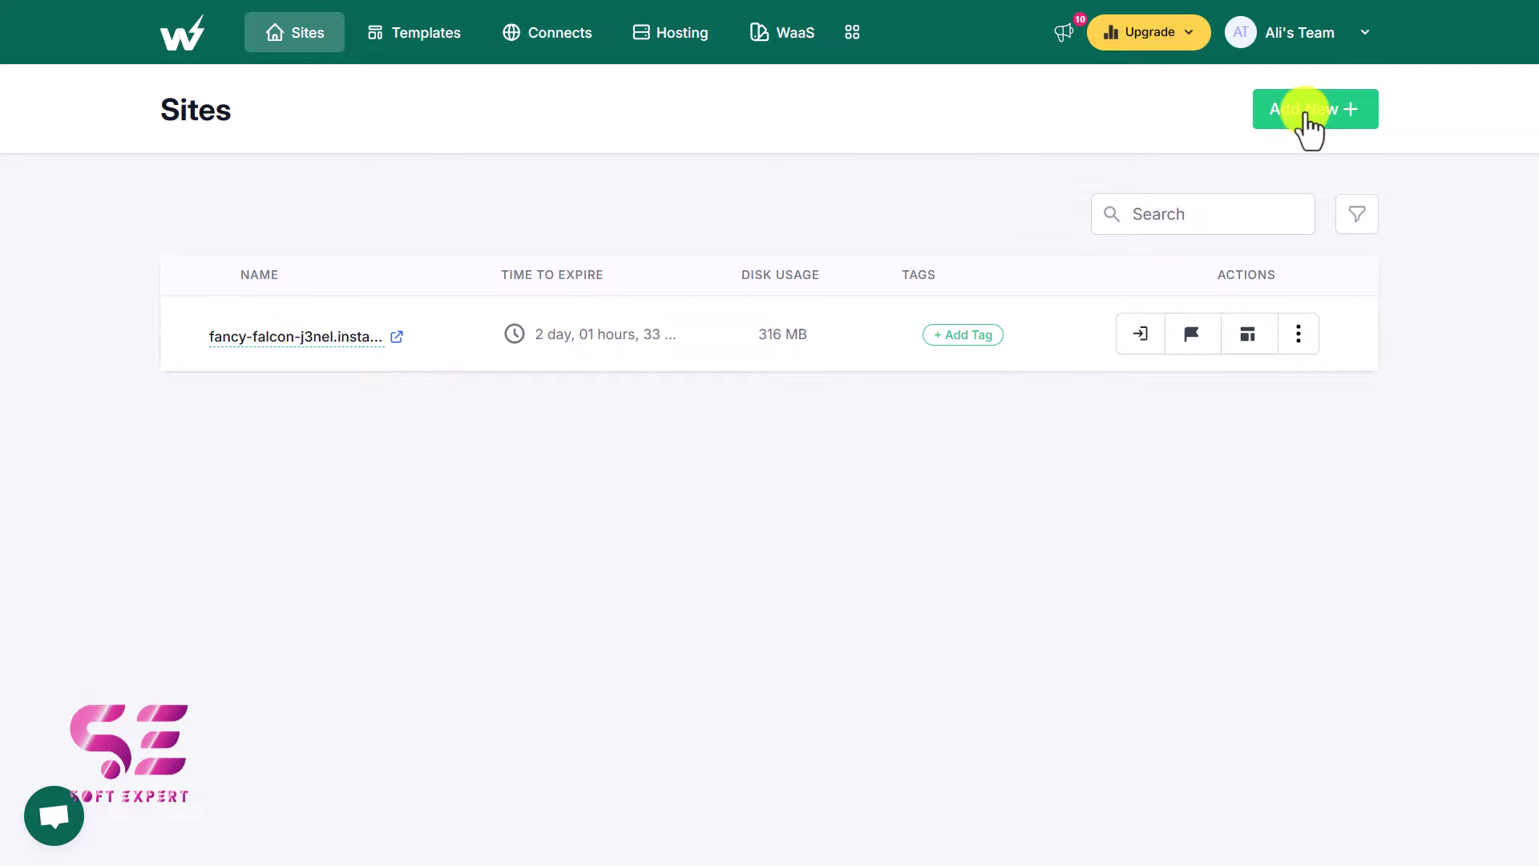
Start a new site from scratch and deselect the preselected email marketing and Advanced Access Manager plugins
left_click(1307, 116)
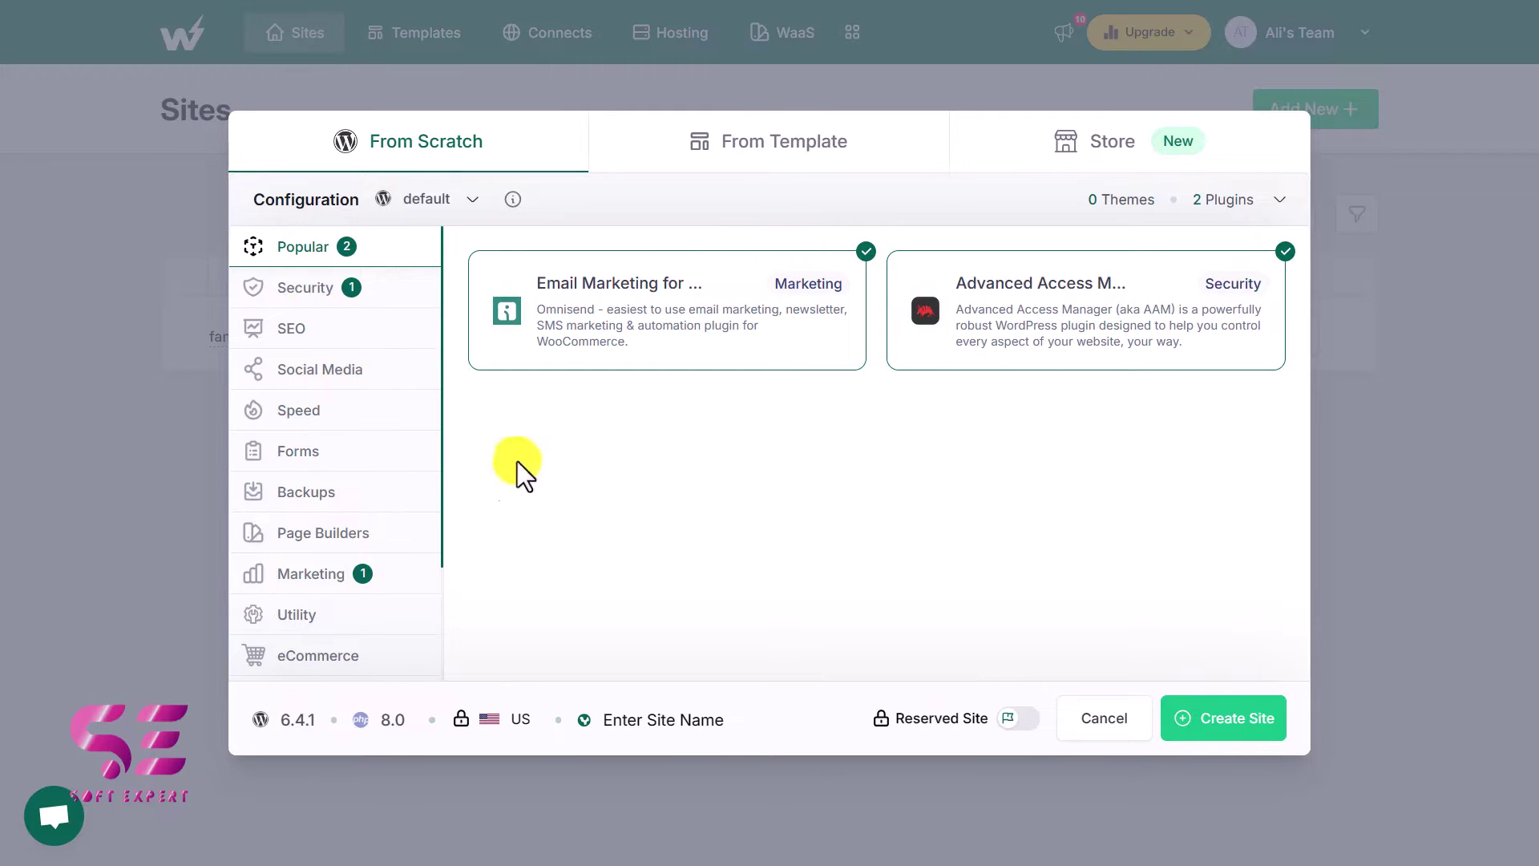
left_click(866, 253)
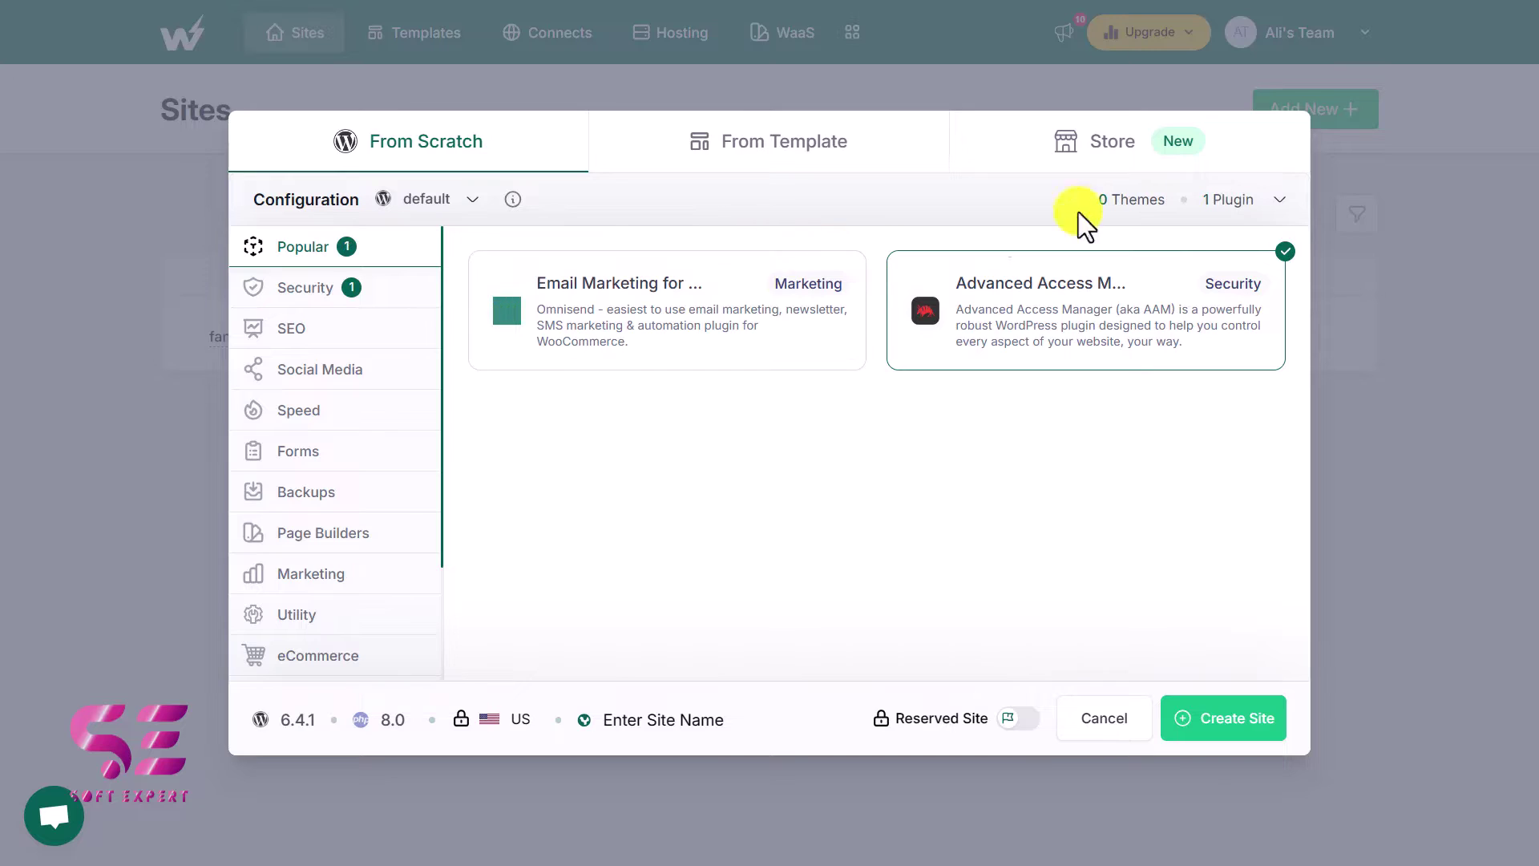
left_click(1285, 253)
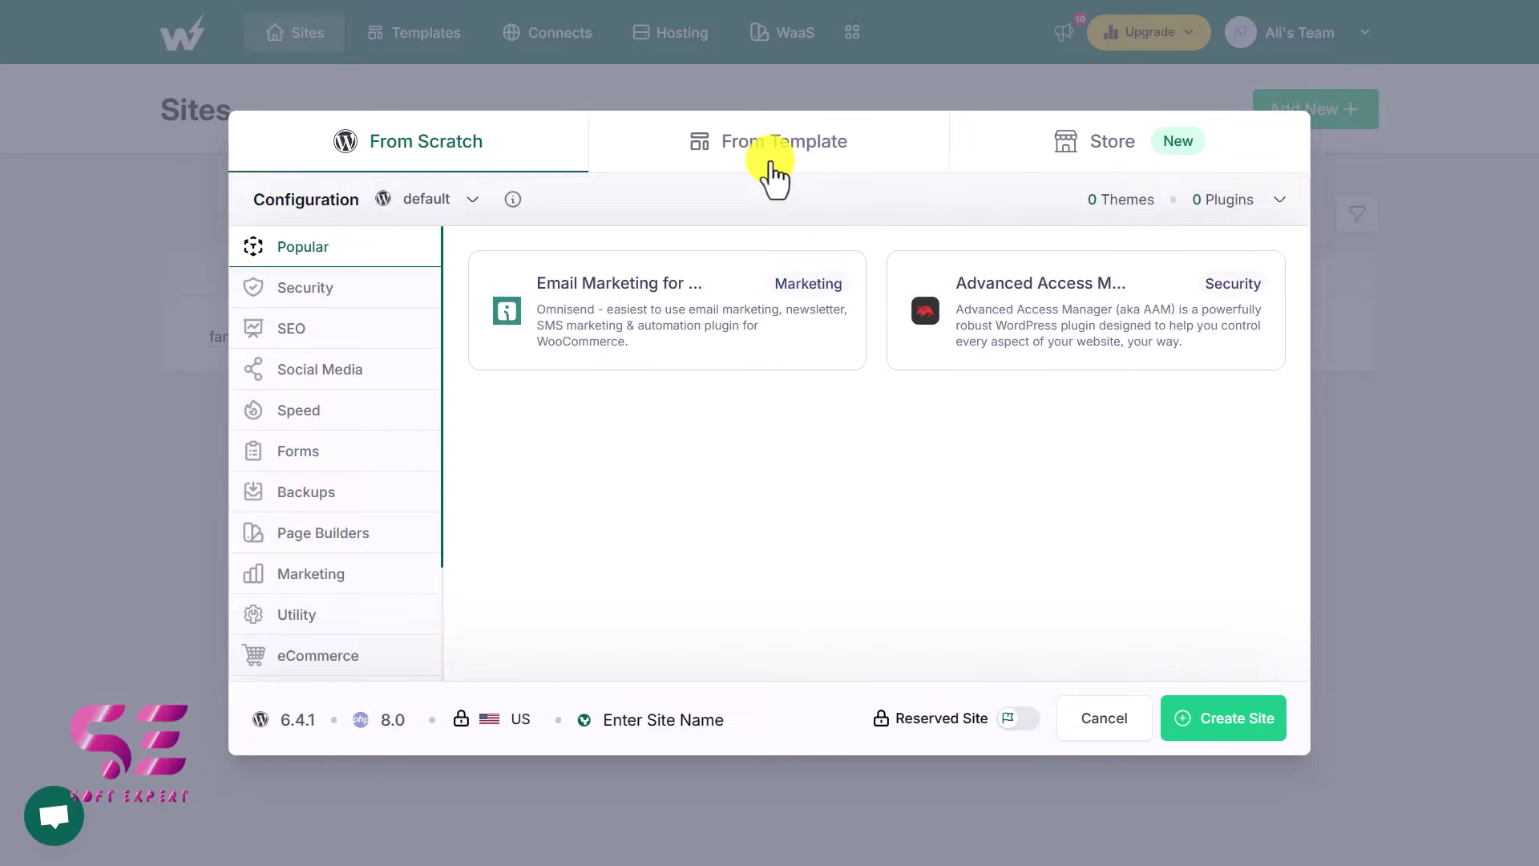
Browse the saved templates and the store's ready-made site designs as alternative starting points
left_click(772, 168)
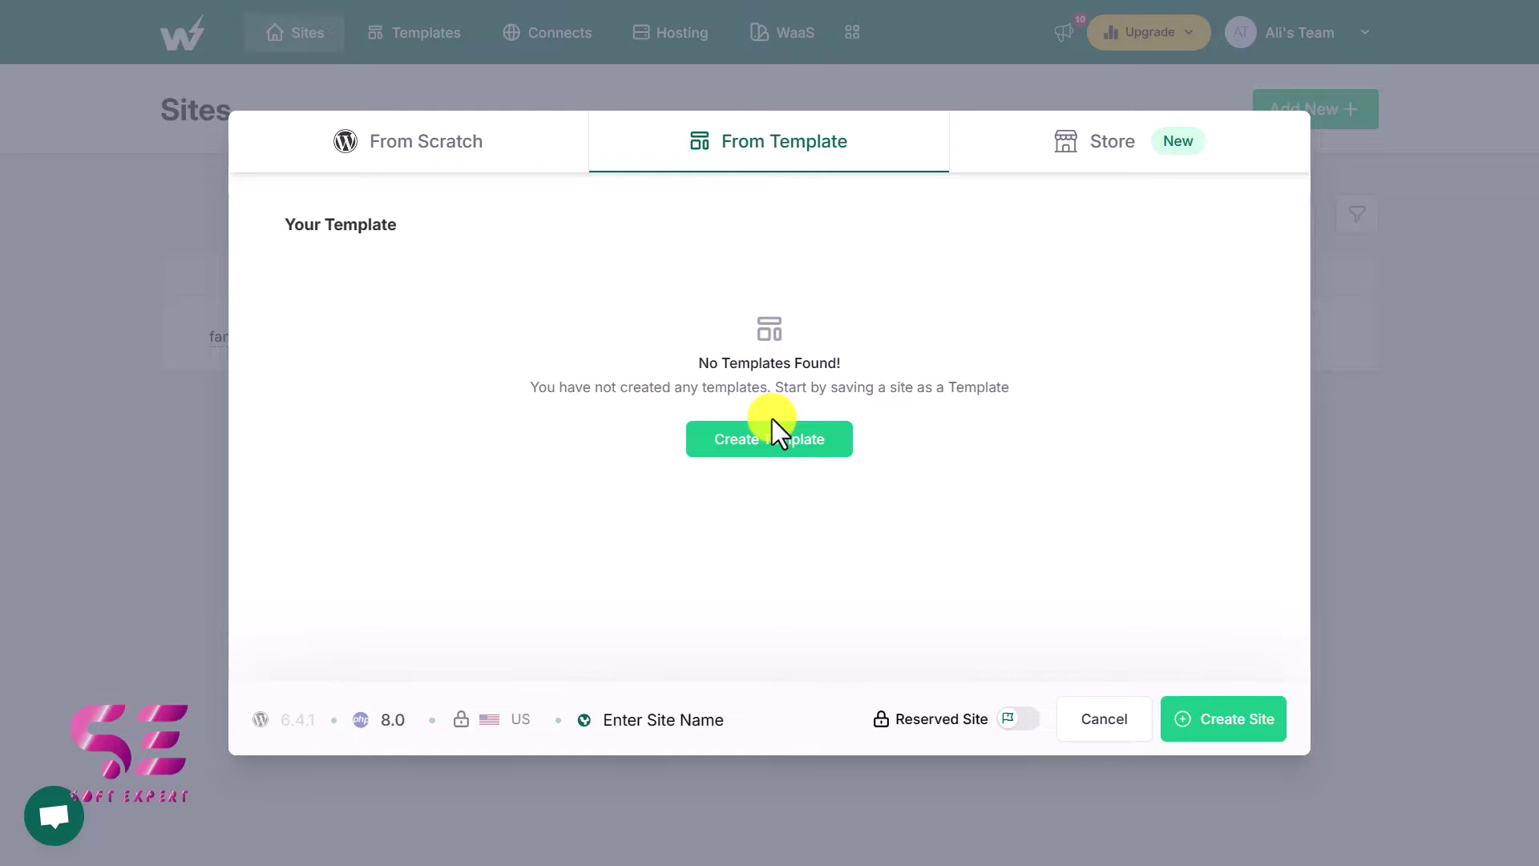
left_click(1091, 149)
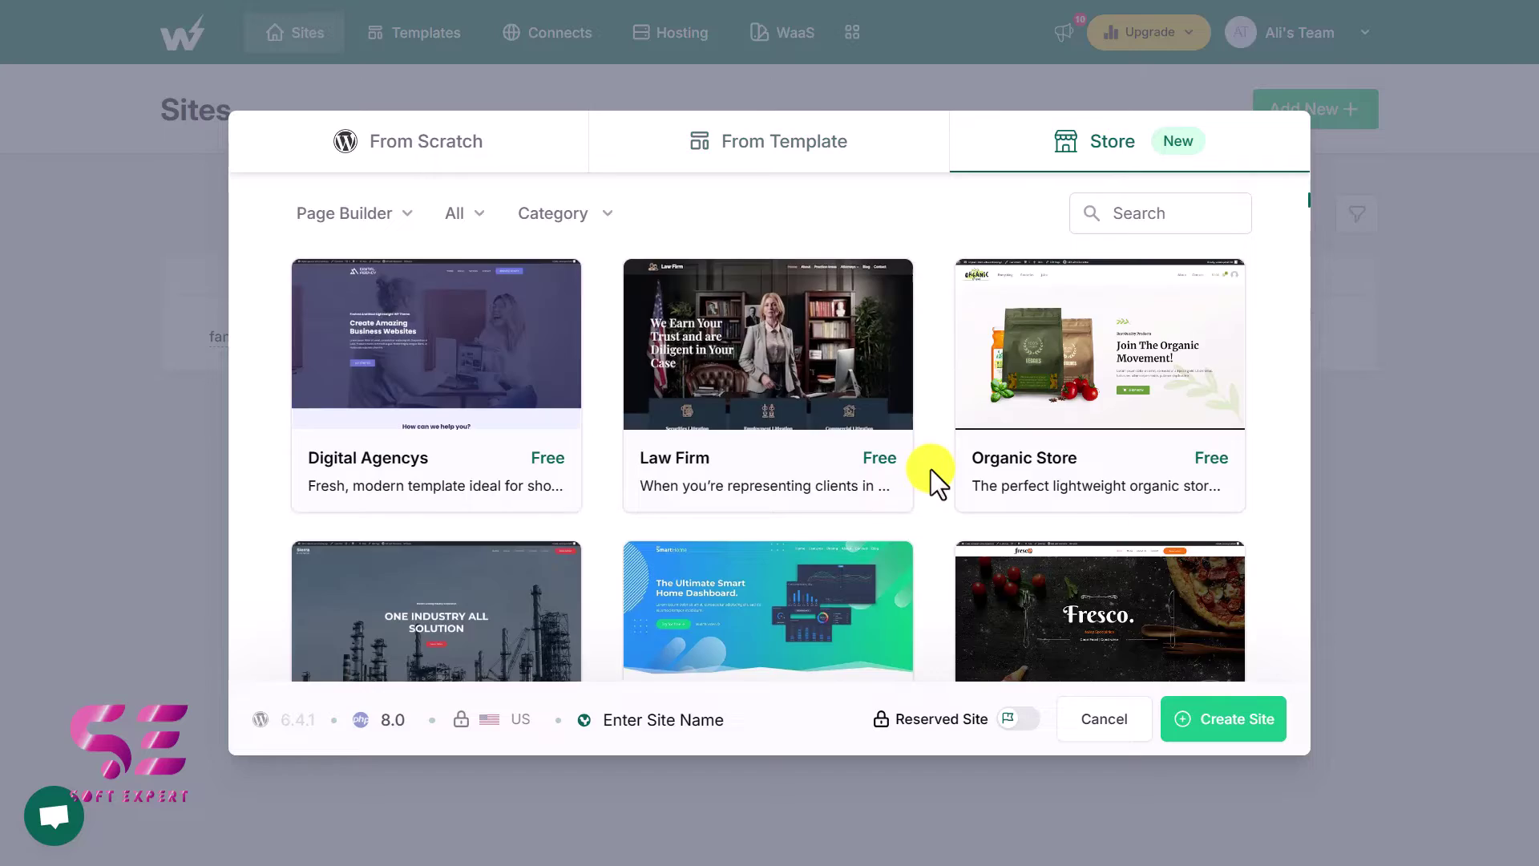
scroll(931, 469, "down", 10)
scroll(931, 469, "down", 10)
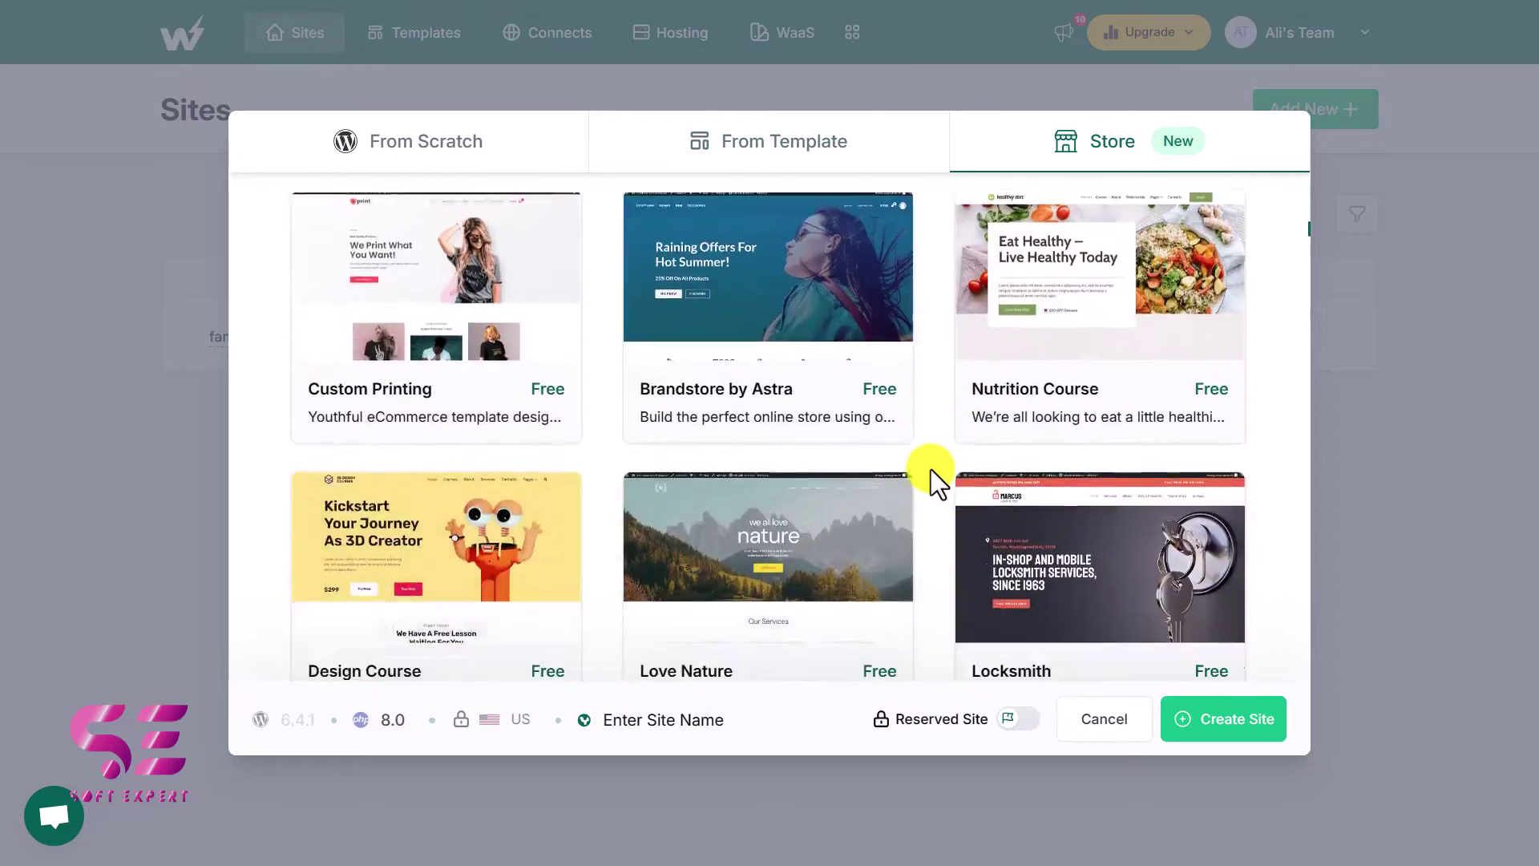
scroll(931, 469, "up", 20)
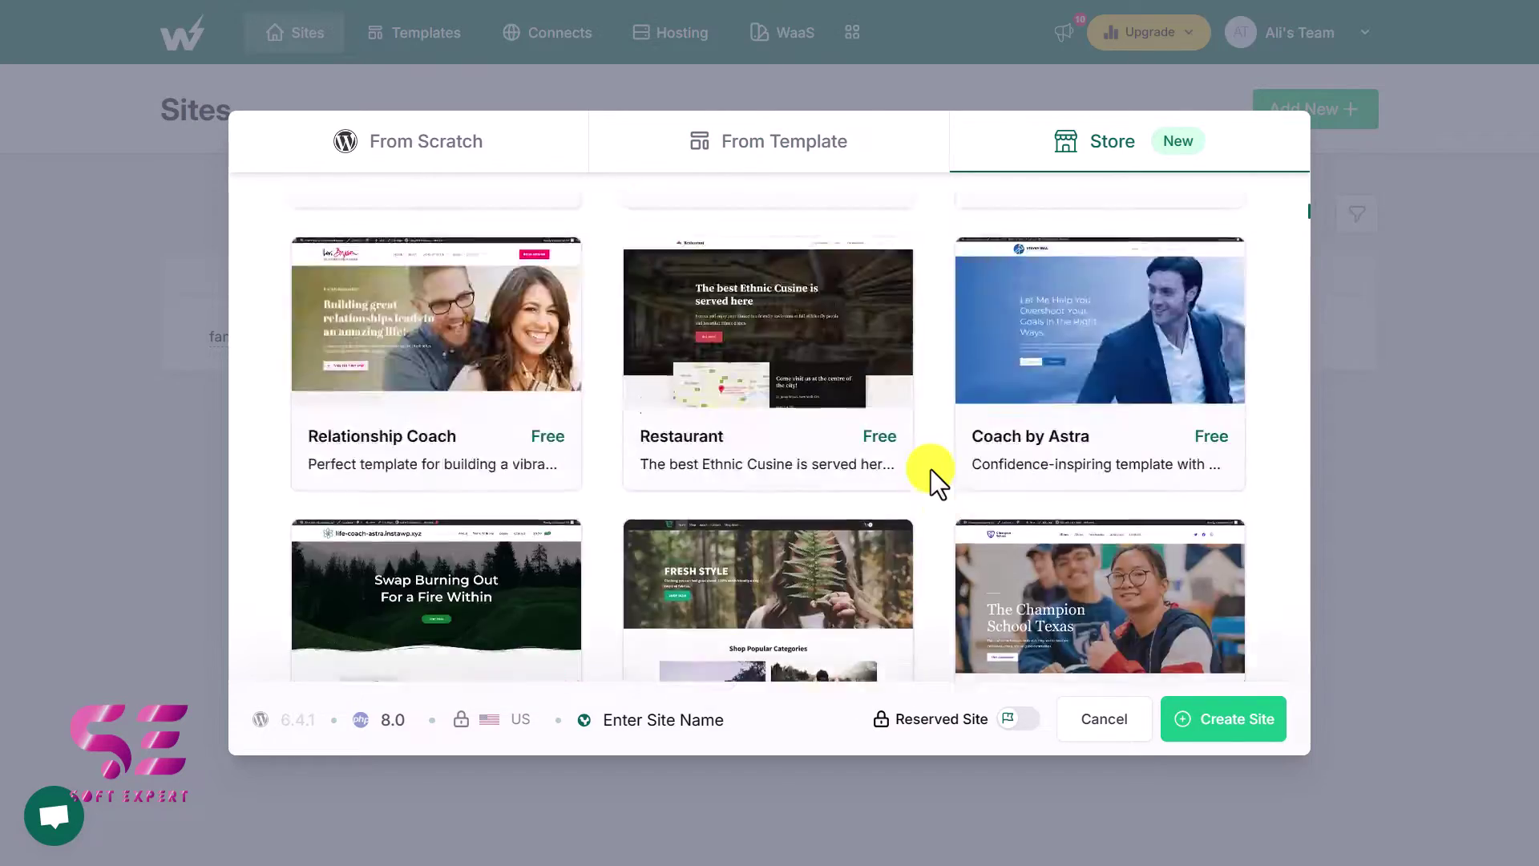
Return to the from-scratch setup, deselect both preselected plugins again, and create the site
left_click(449, 142)
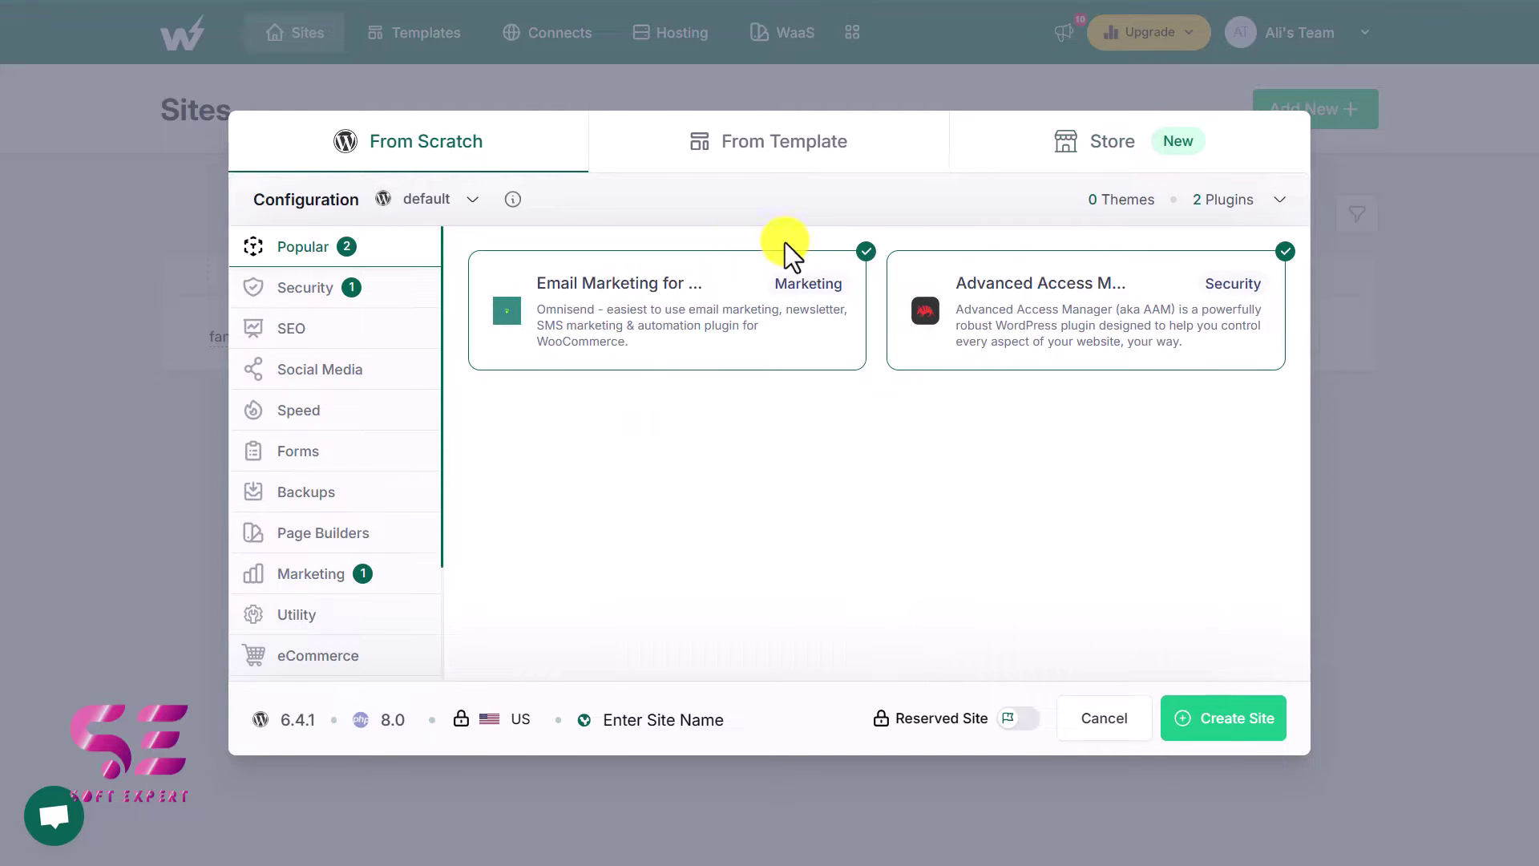
left_click(861, 259)
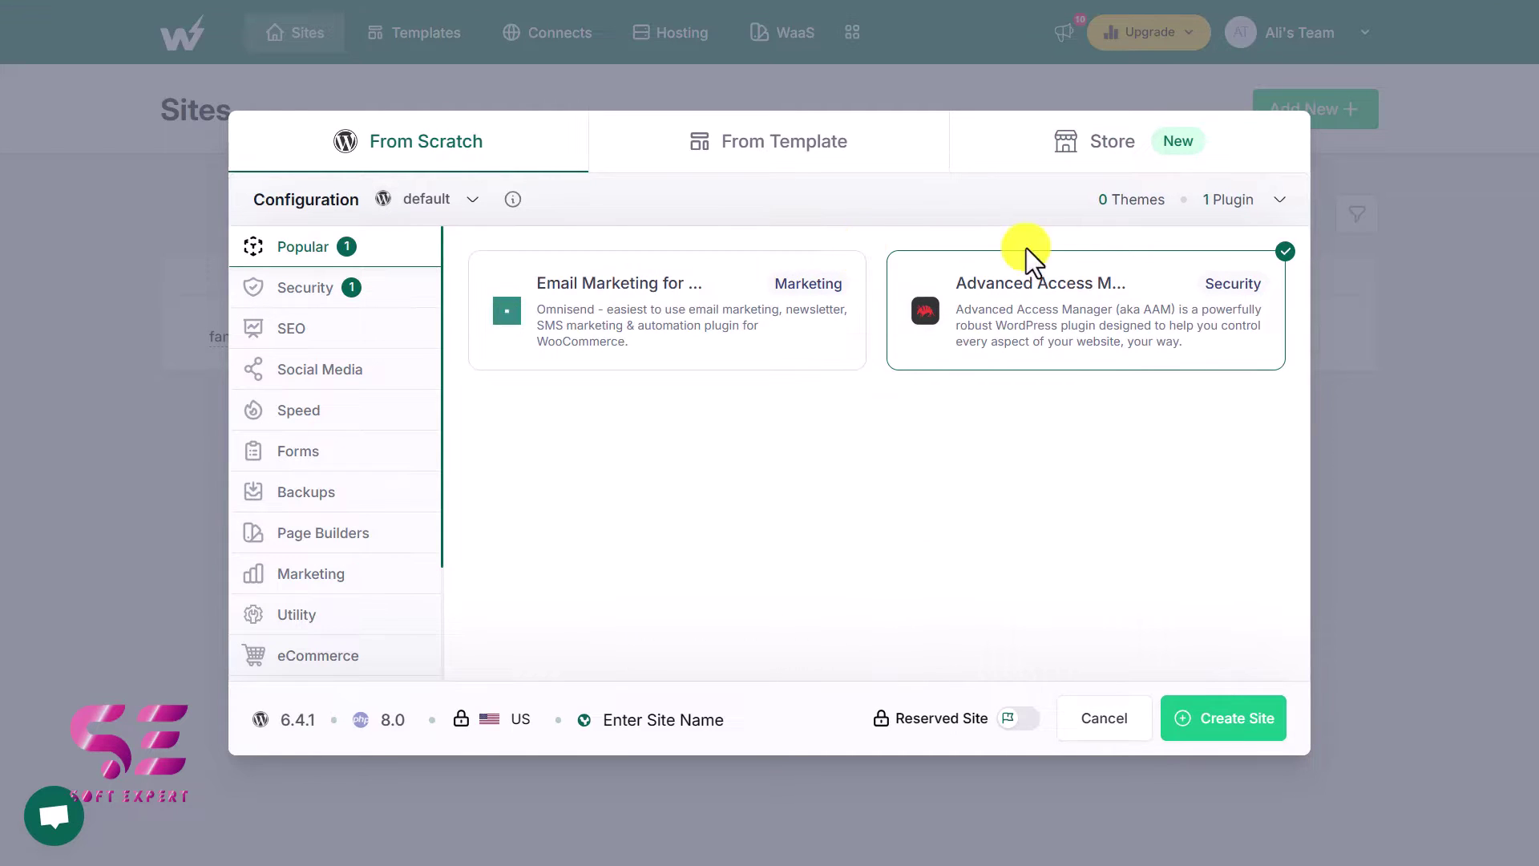
left_click(1285, 255)
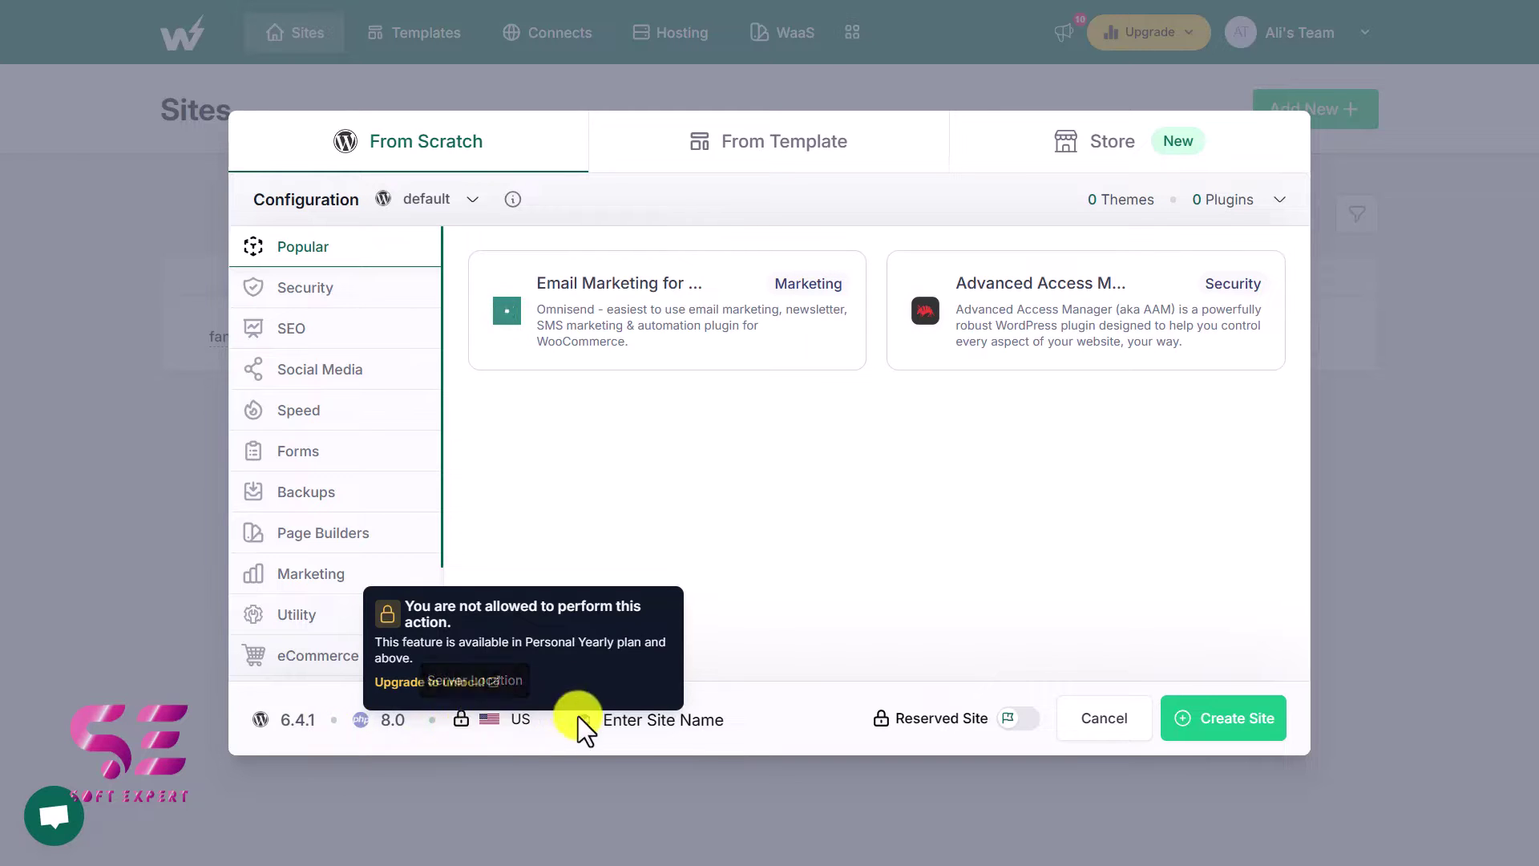
left_click(685, 722)
left_click(1235, 726)
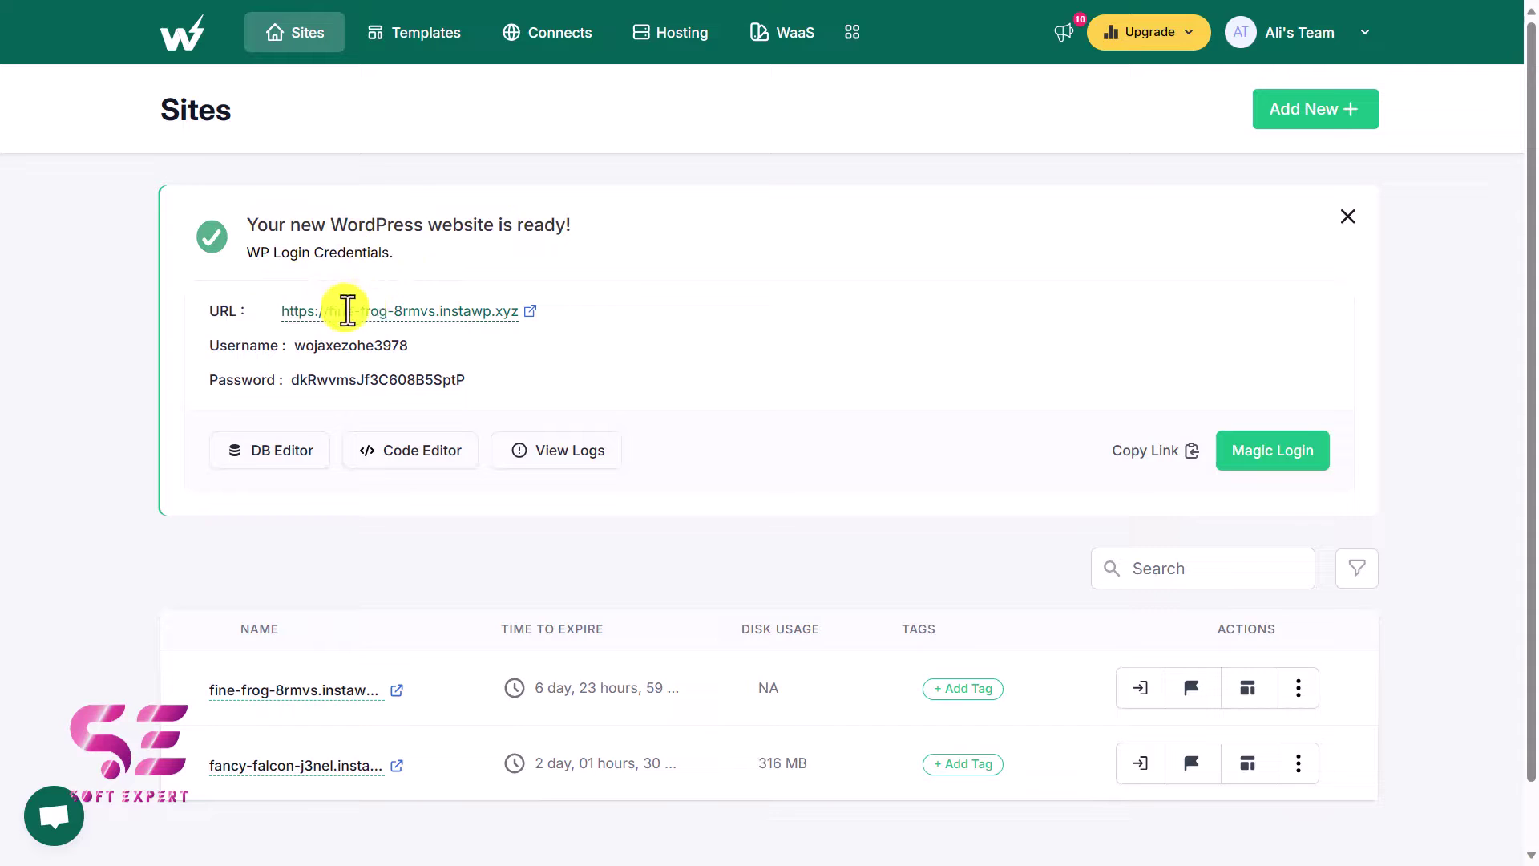
Review the new site's login credentials, then open its live front page and look through all its sections
left_click_drag(301, 346, 420, 347)
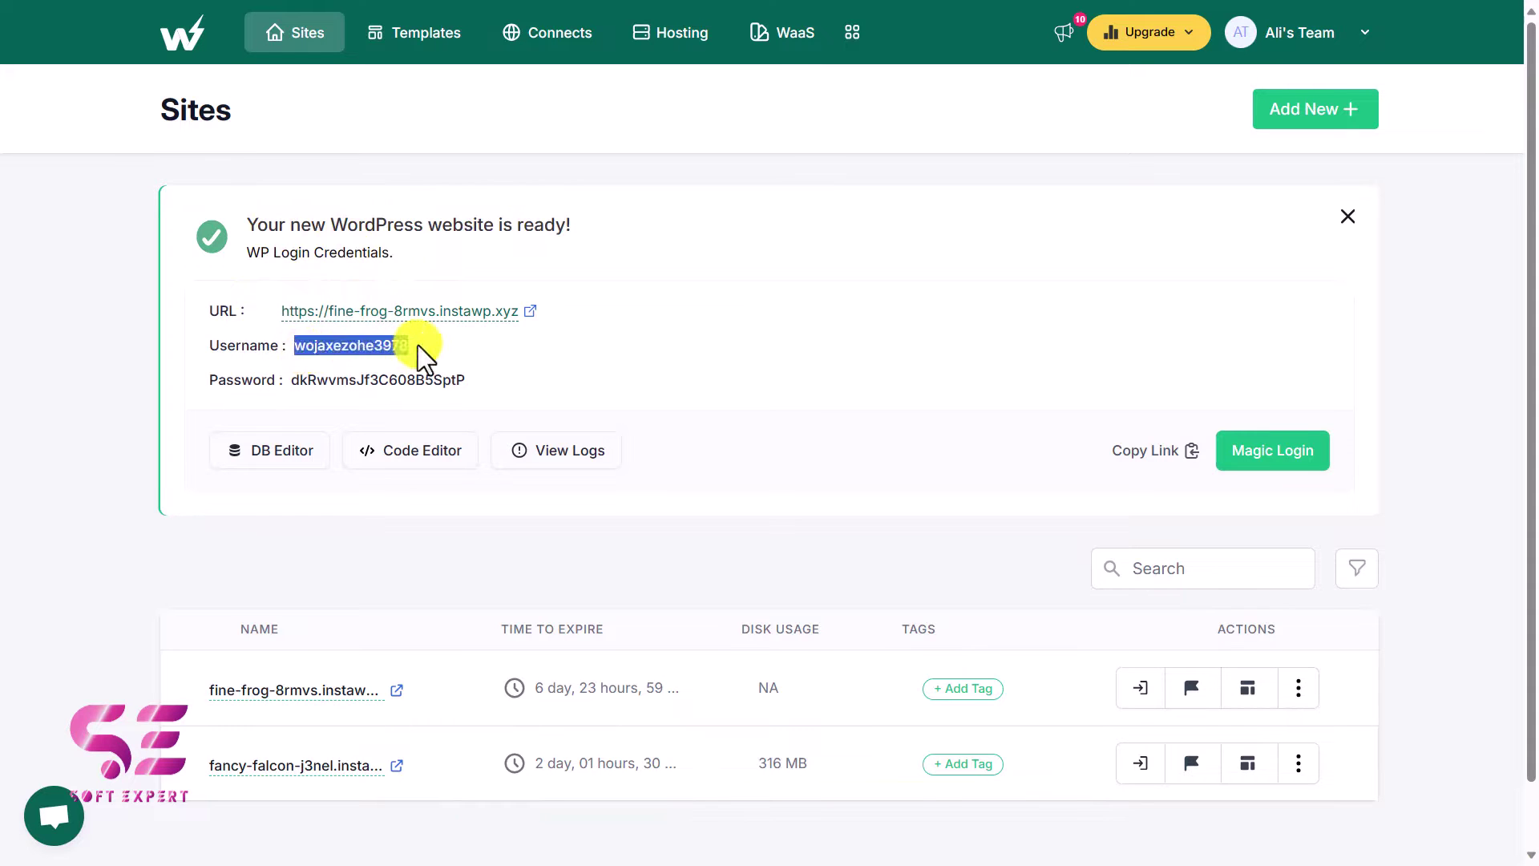
left_click(393, 376)
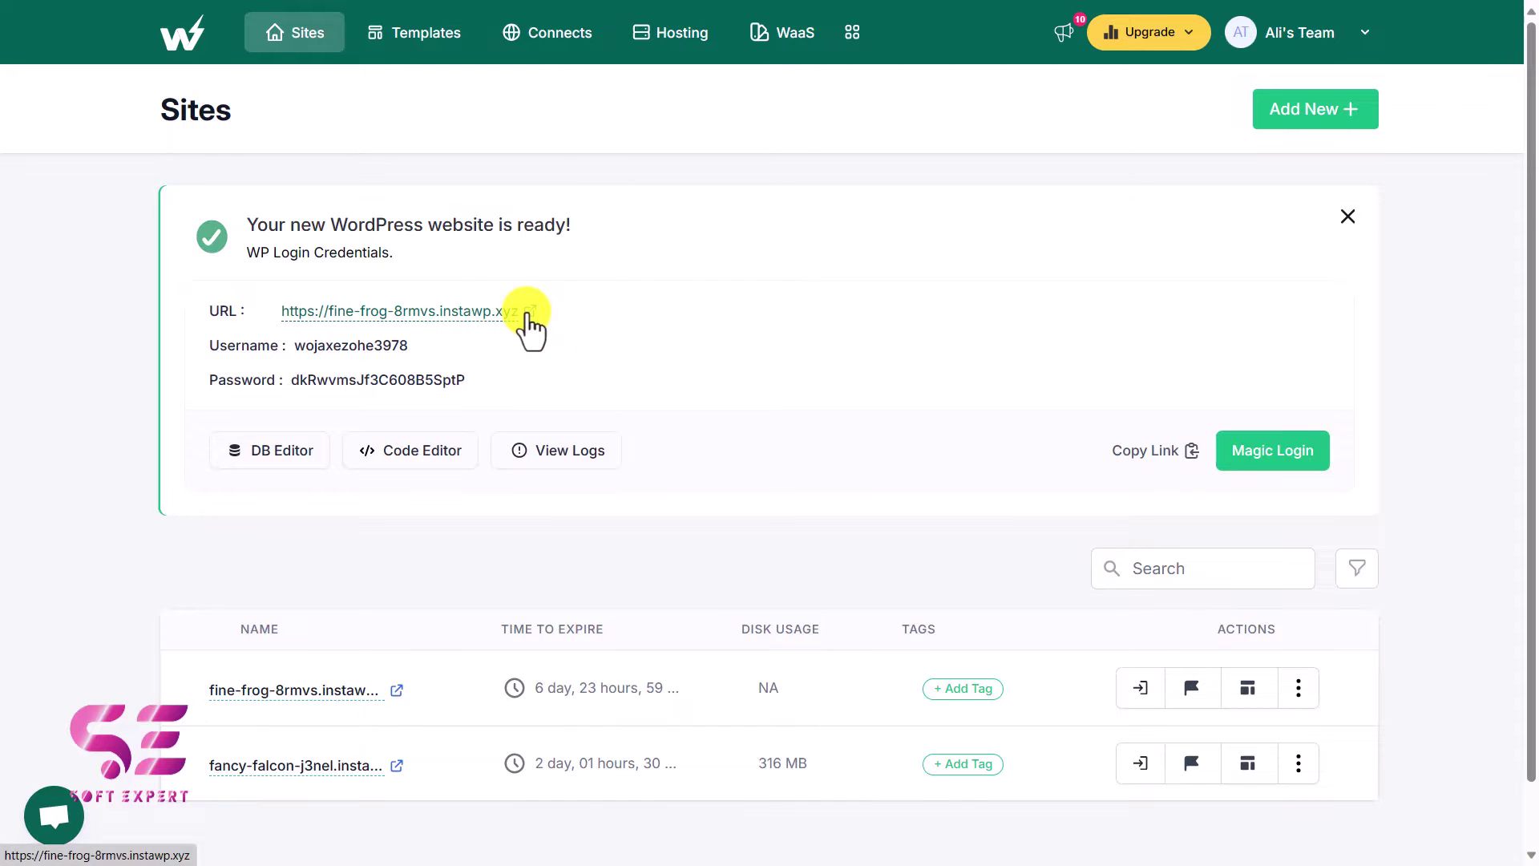
left_click(526, 313)
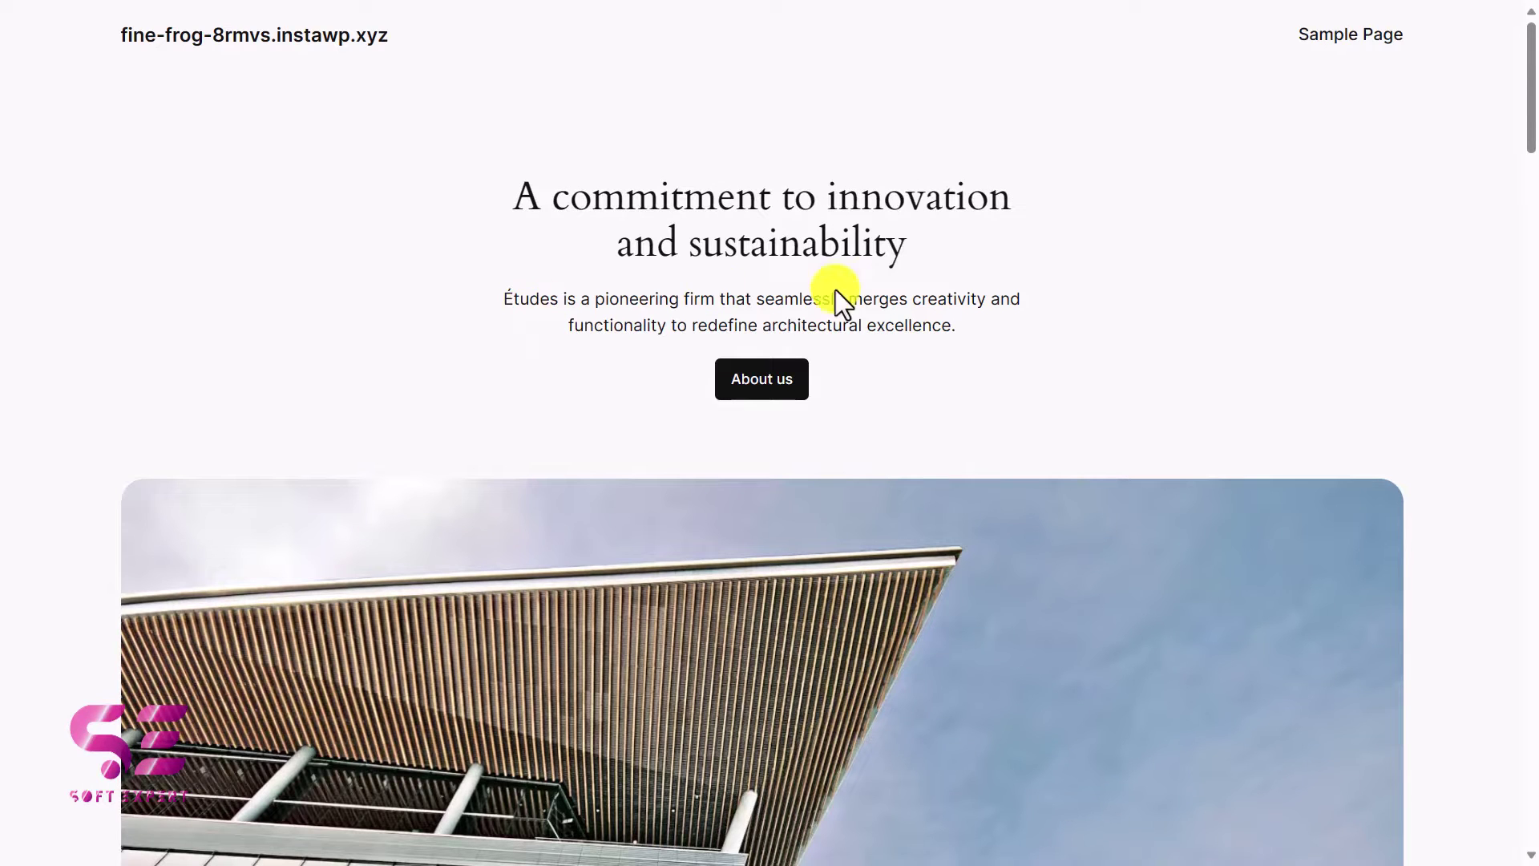
scroll(874, 423, "down", 15)
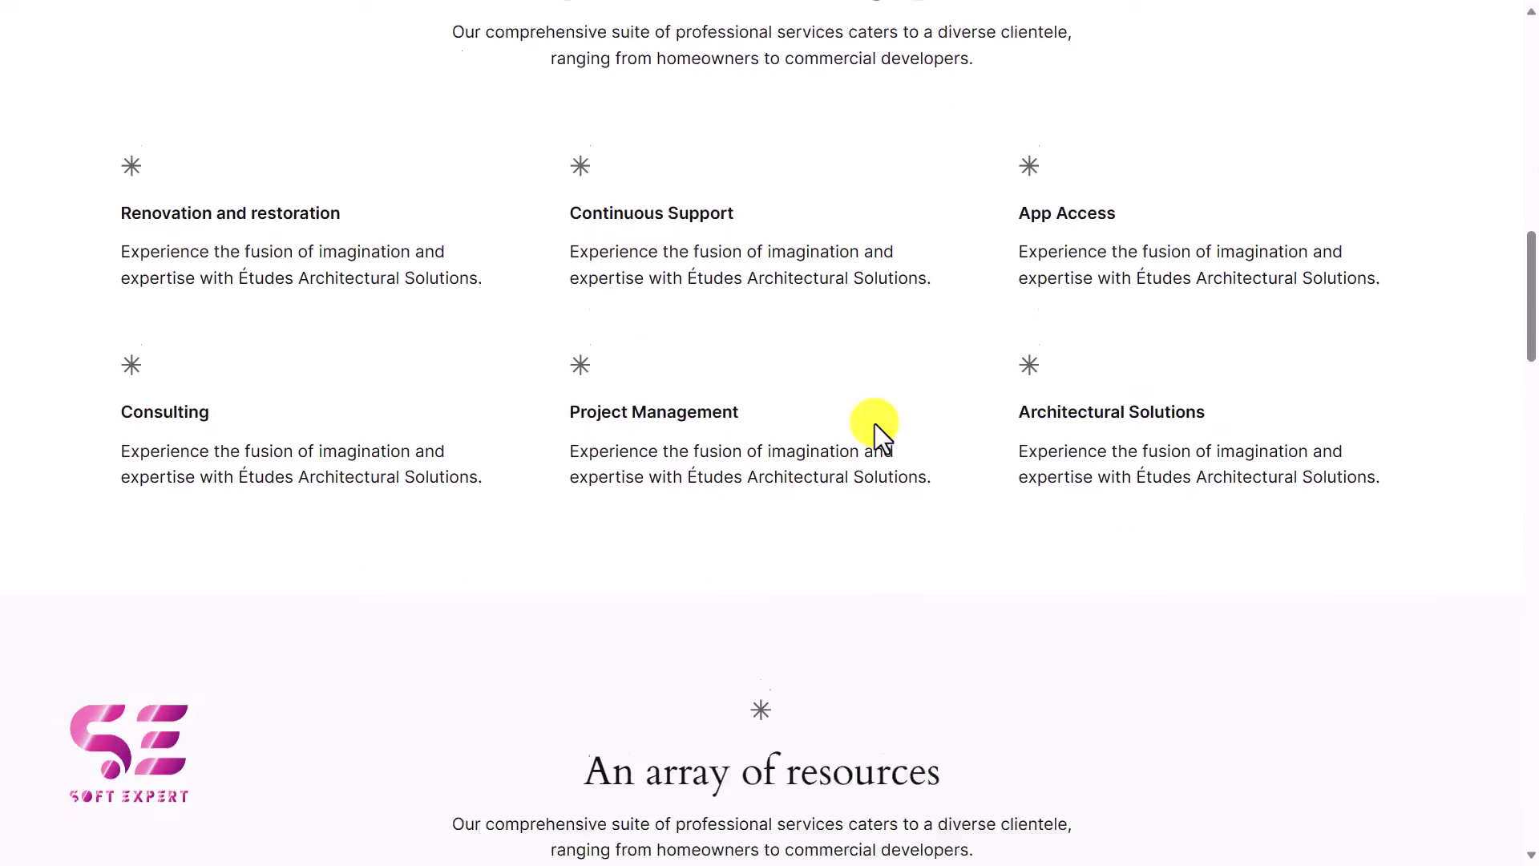
scroll(874, 423, "down", 15)
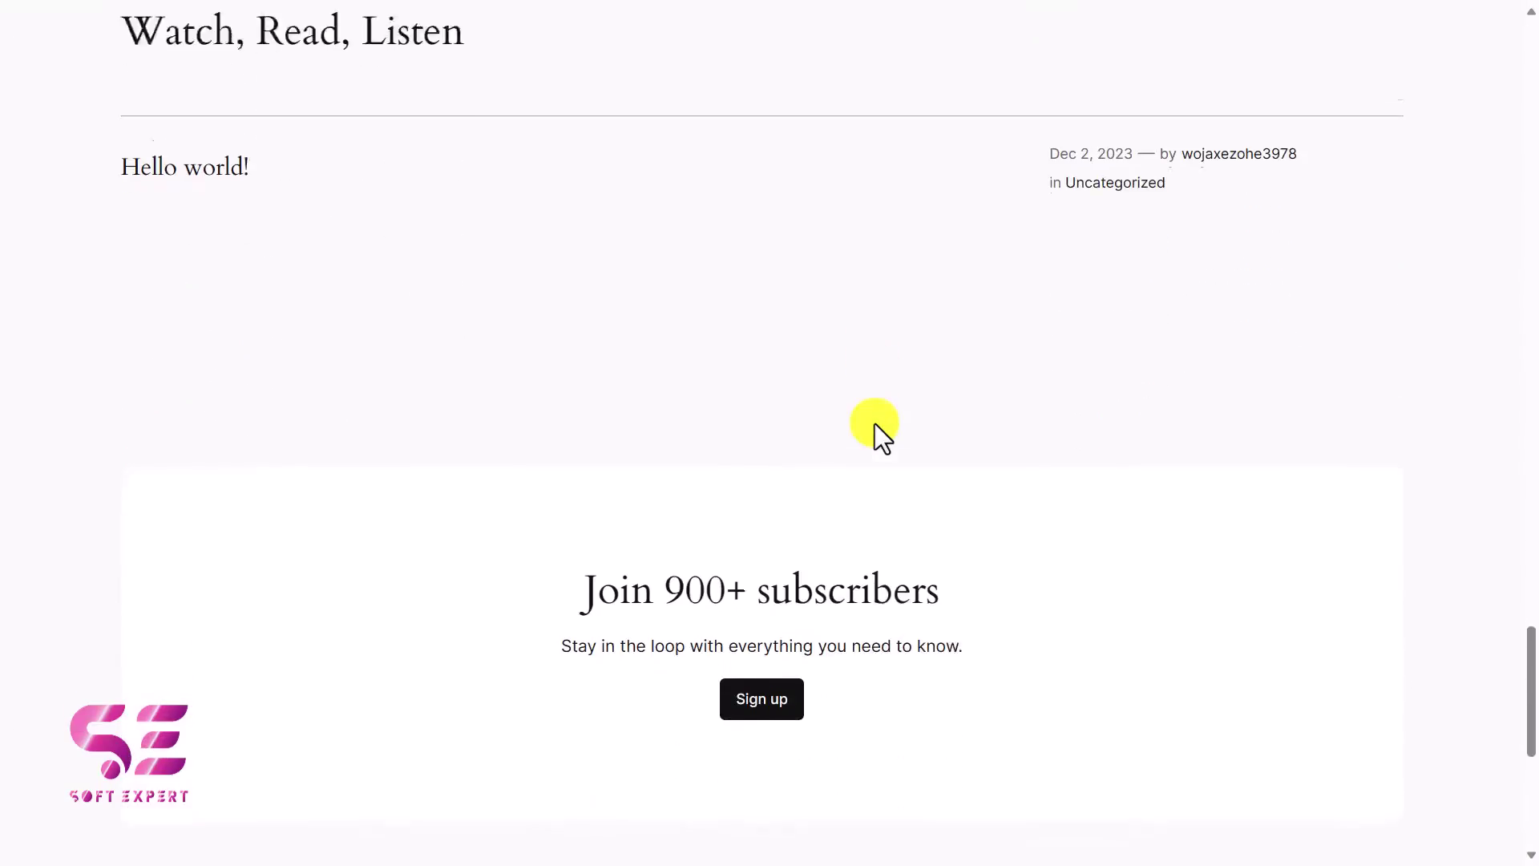
scroll(874, 424, "down", 5)
scroll(874, 423, "up", 20)
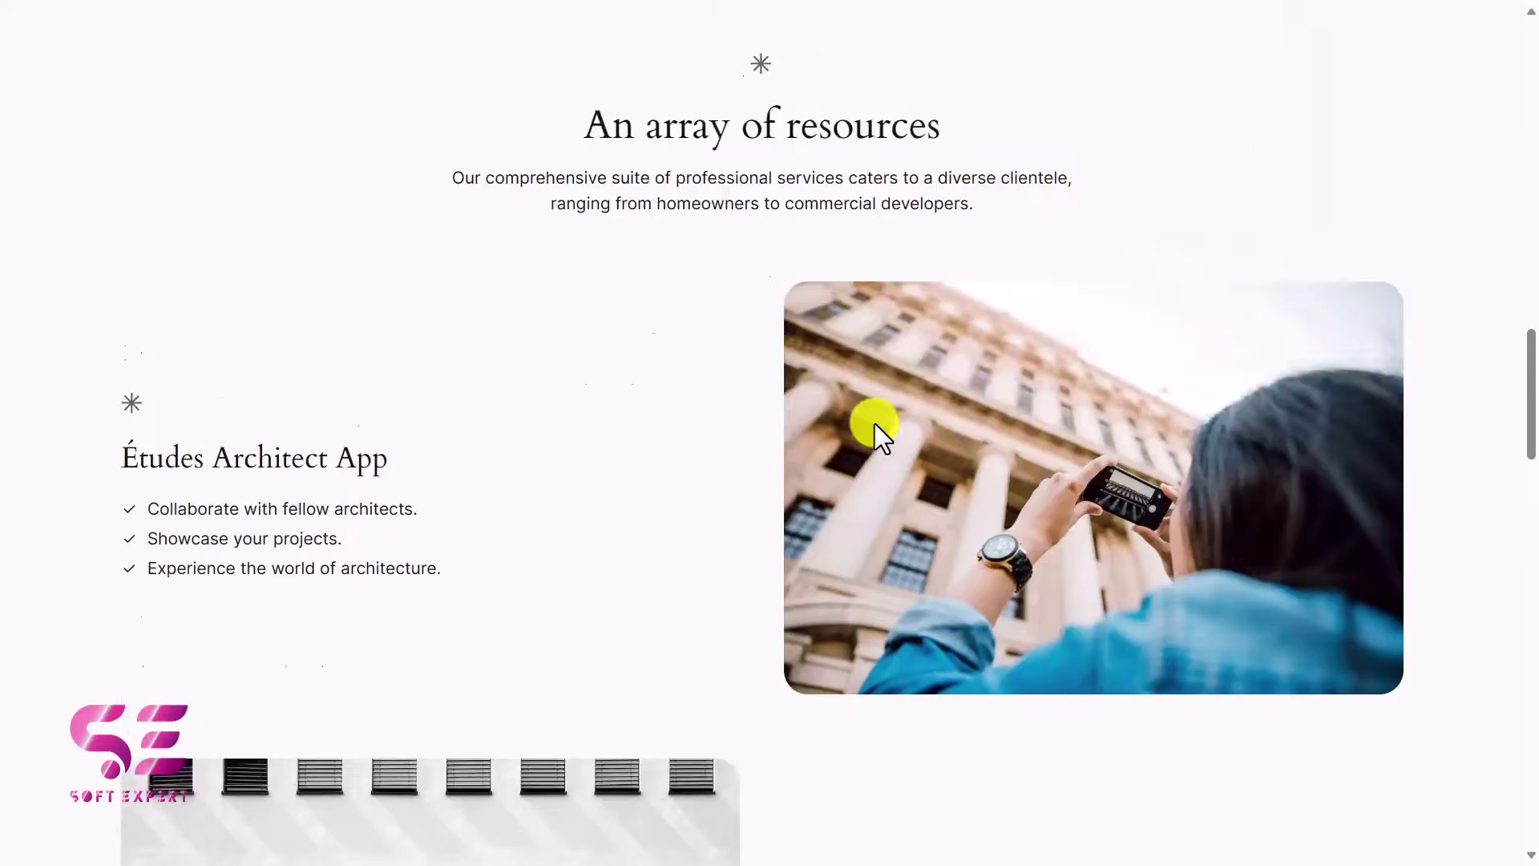
scroll(874, 424, "up", 6)
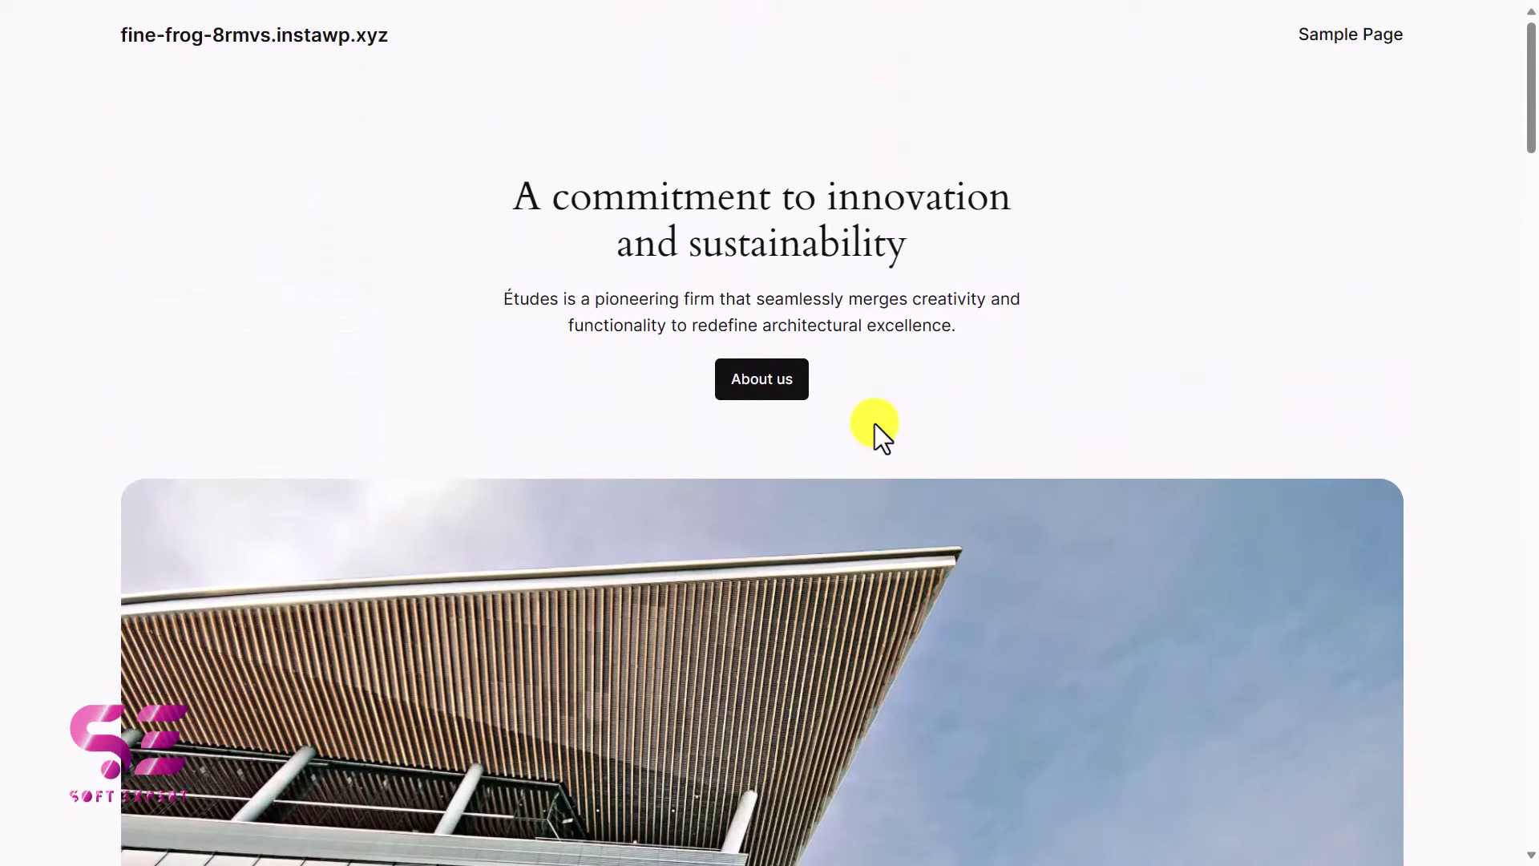
Return to the hosting site list and log in to the new site's WordPress admin with Magic Login
key("alt+Tab")
left_click(759, 308)
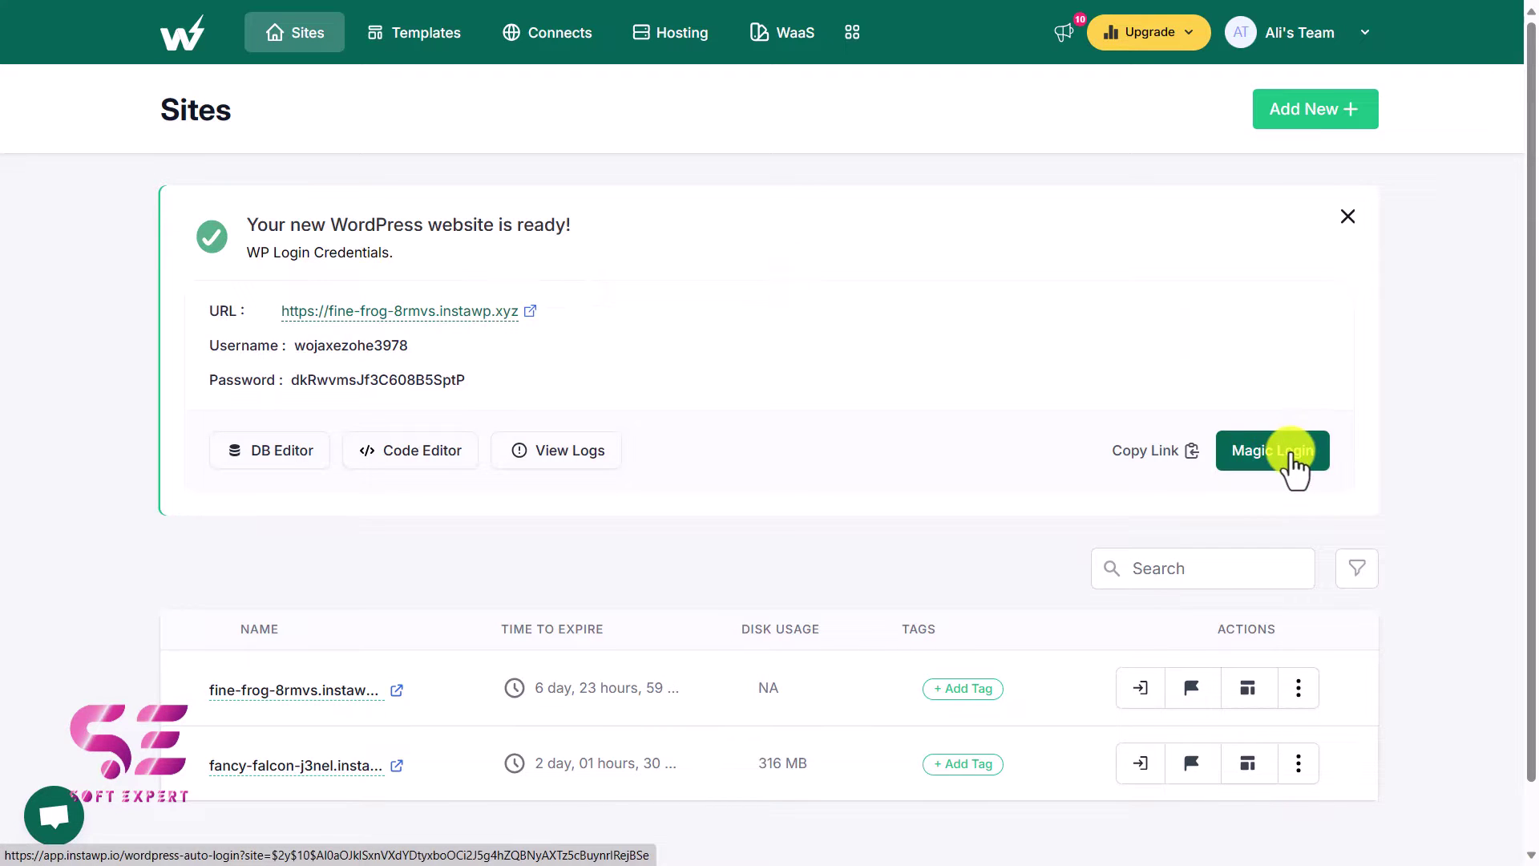
left_click(1281, 459)
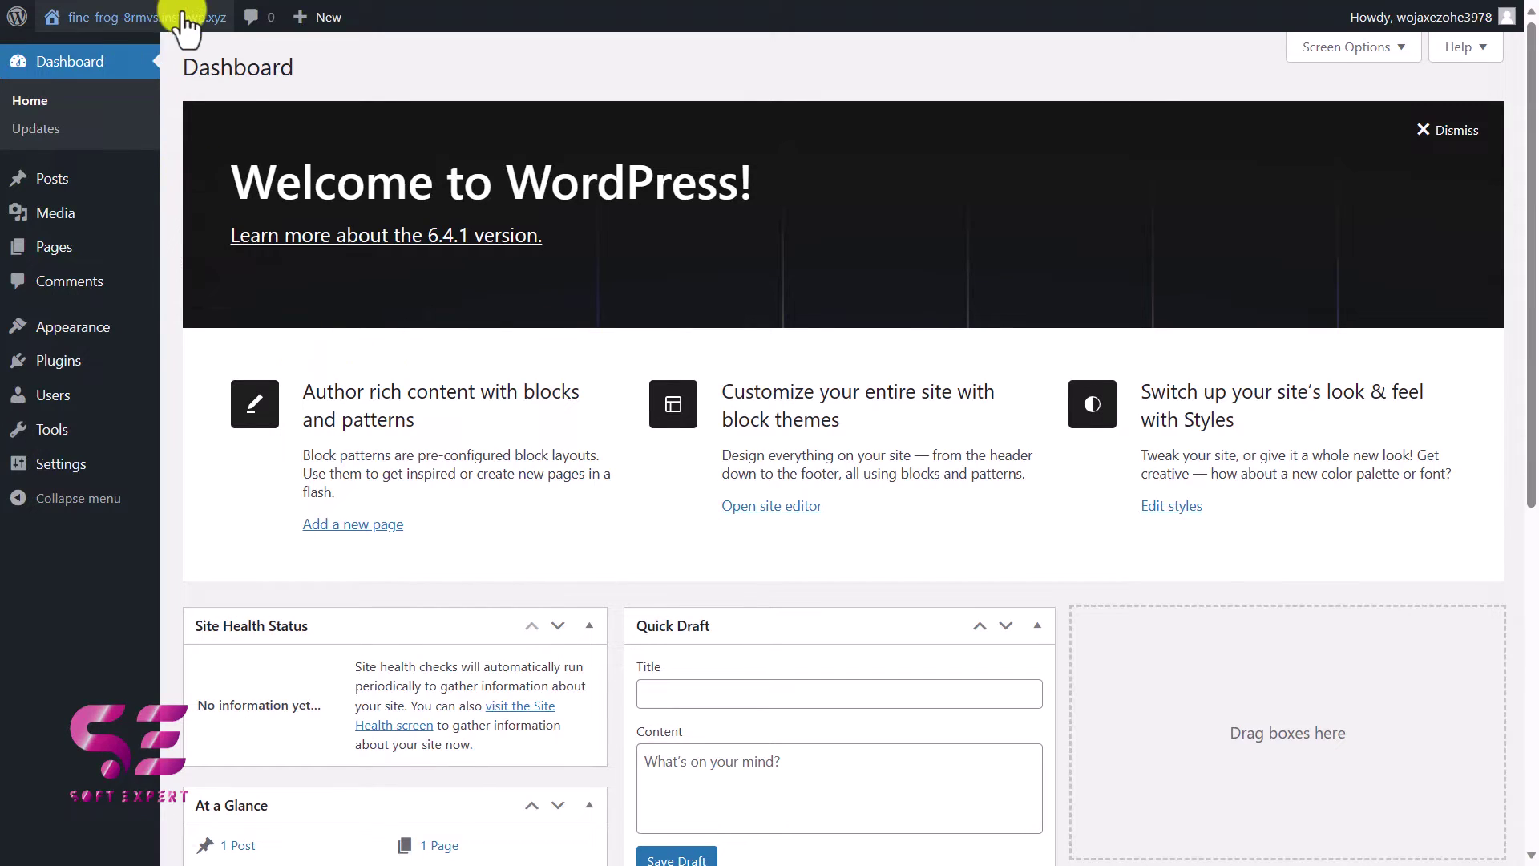
Set the site title to "Soft Expert" and the tagline to "WordPress tutorials" in the general settings, and save
mouse_move(185, 16)
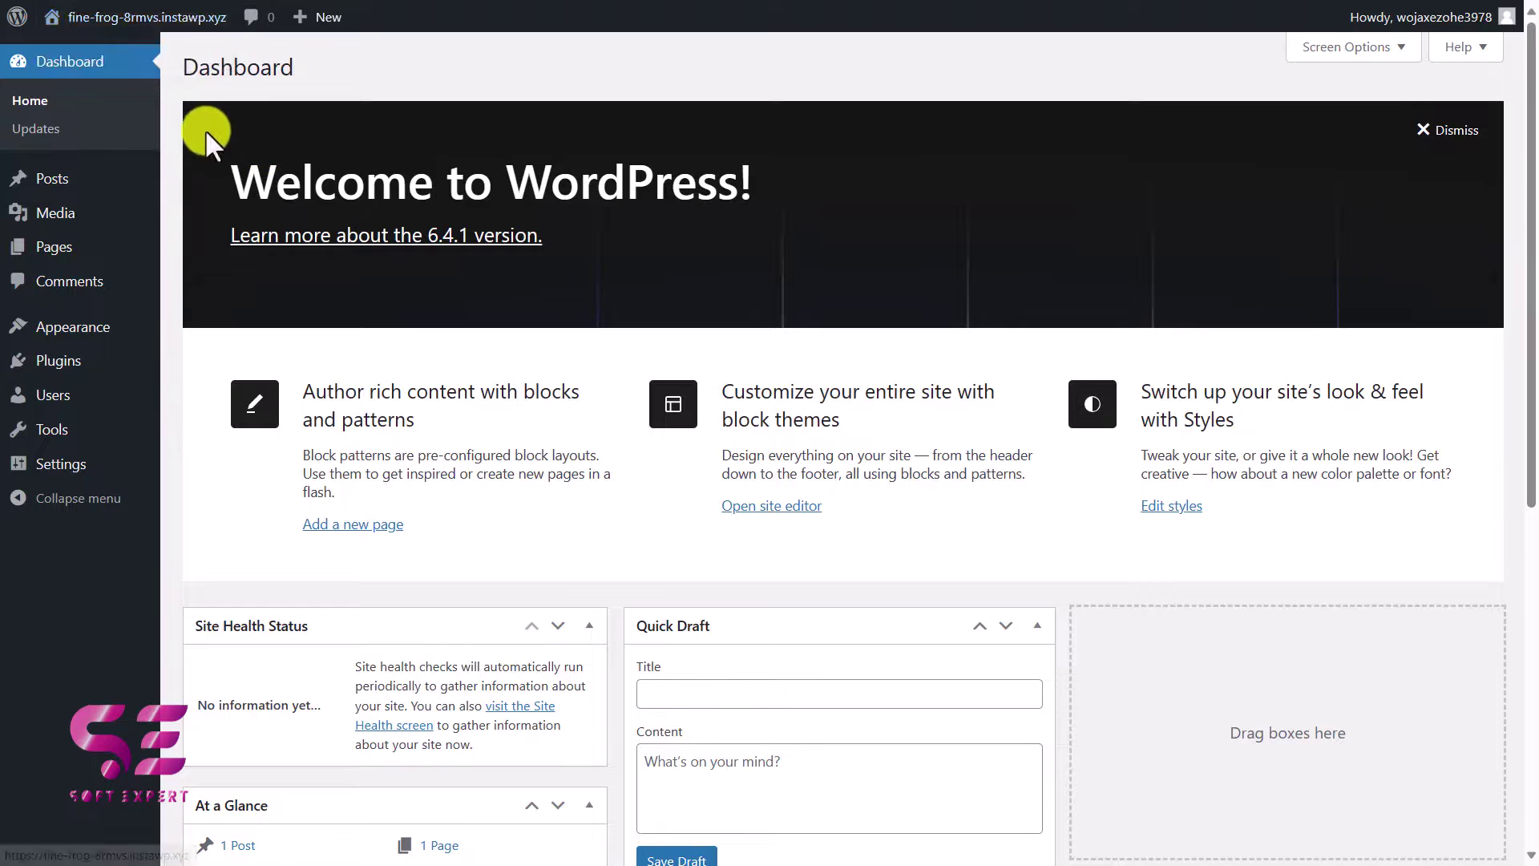
left_click(70, 468)
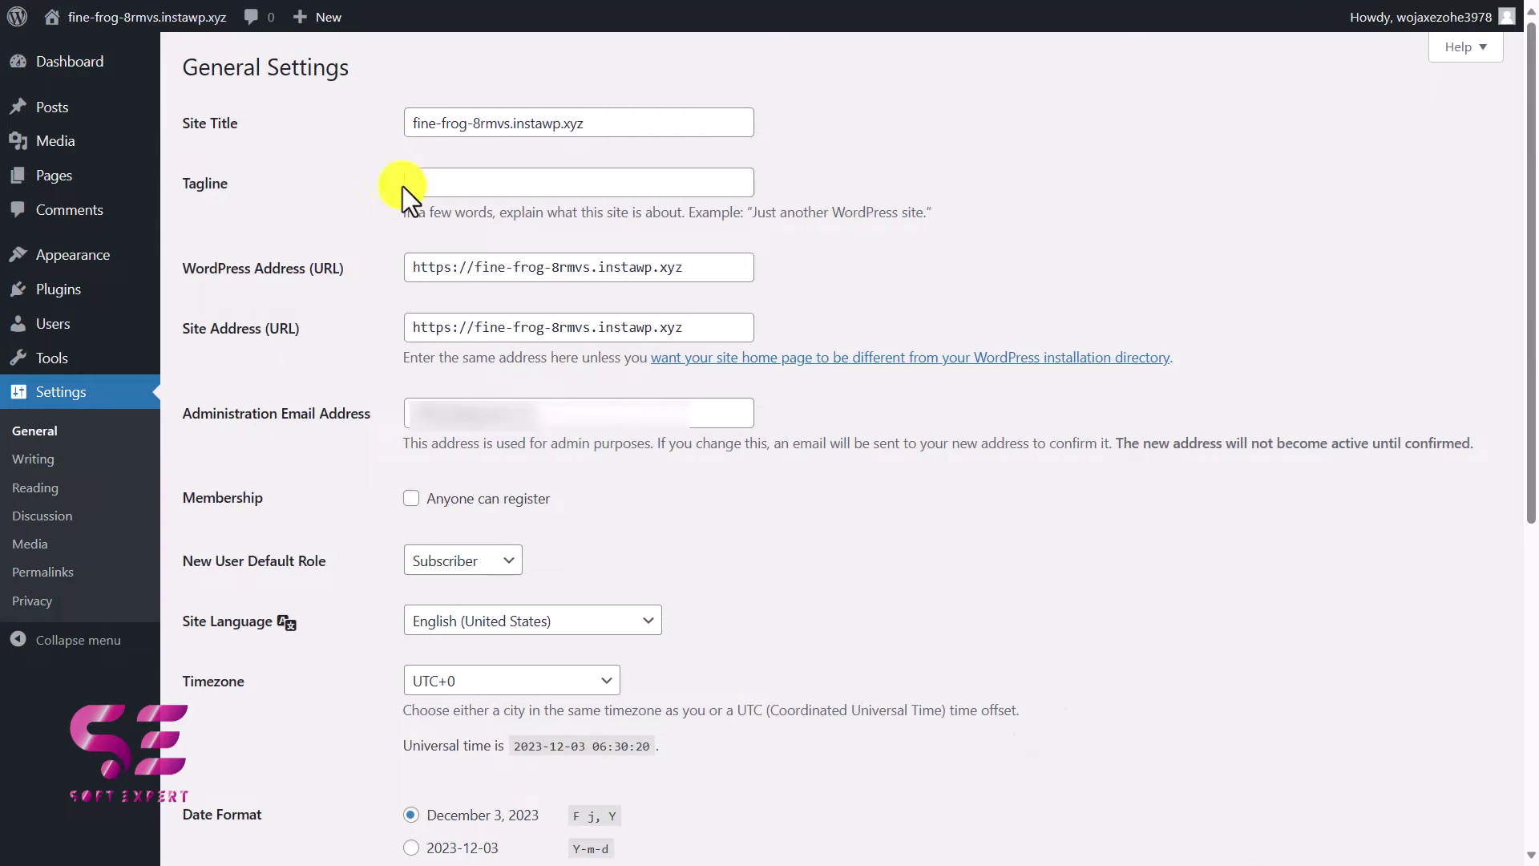
left_click(434, 128)
triple_click(434, 128)
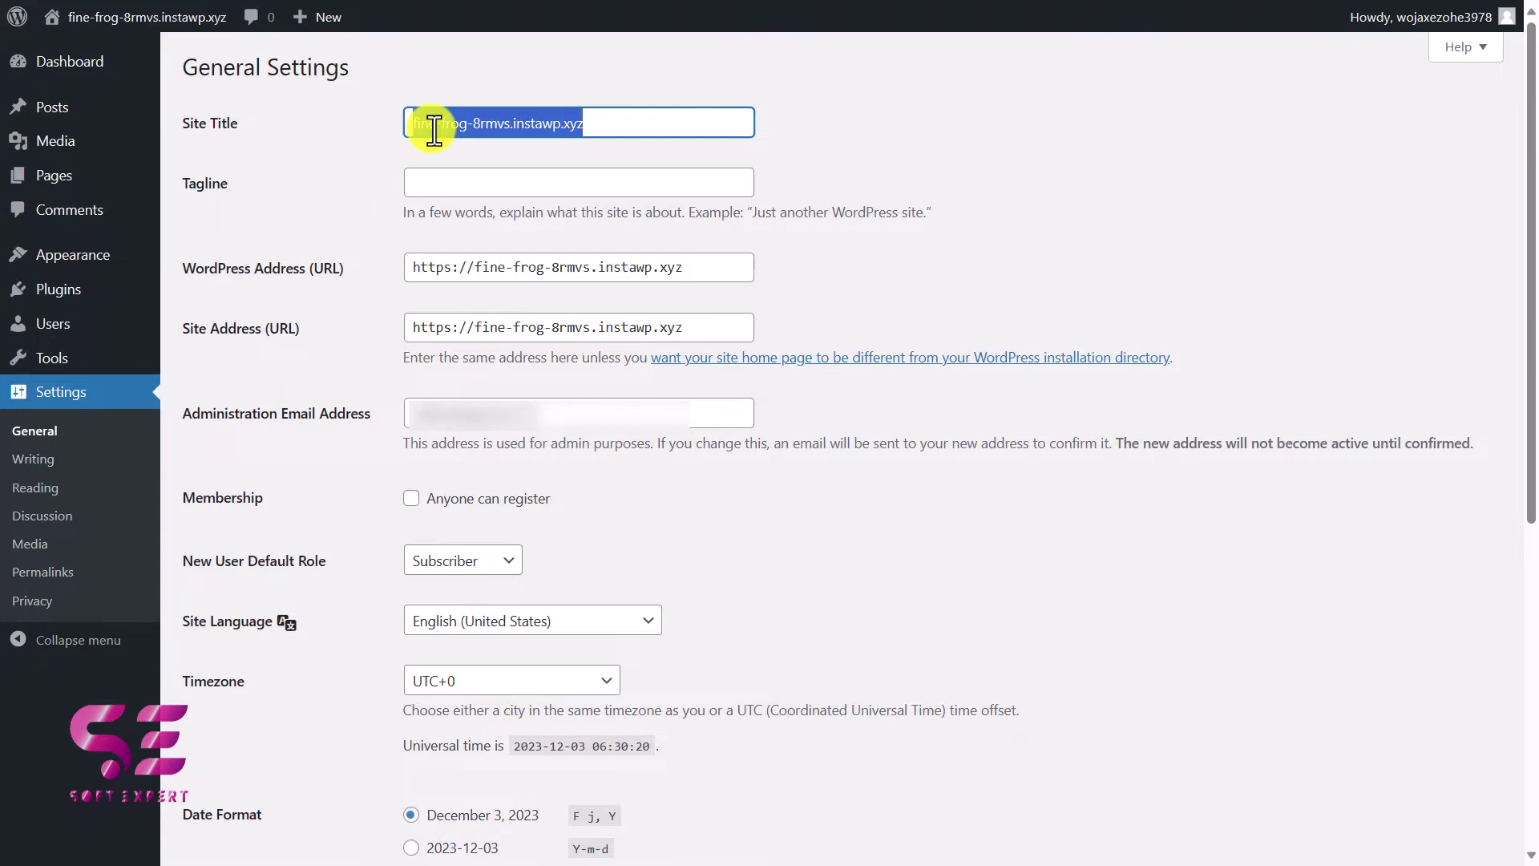
type("Soft Expert")
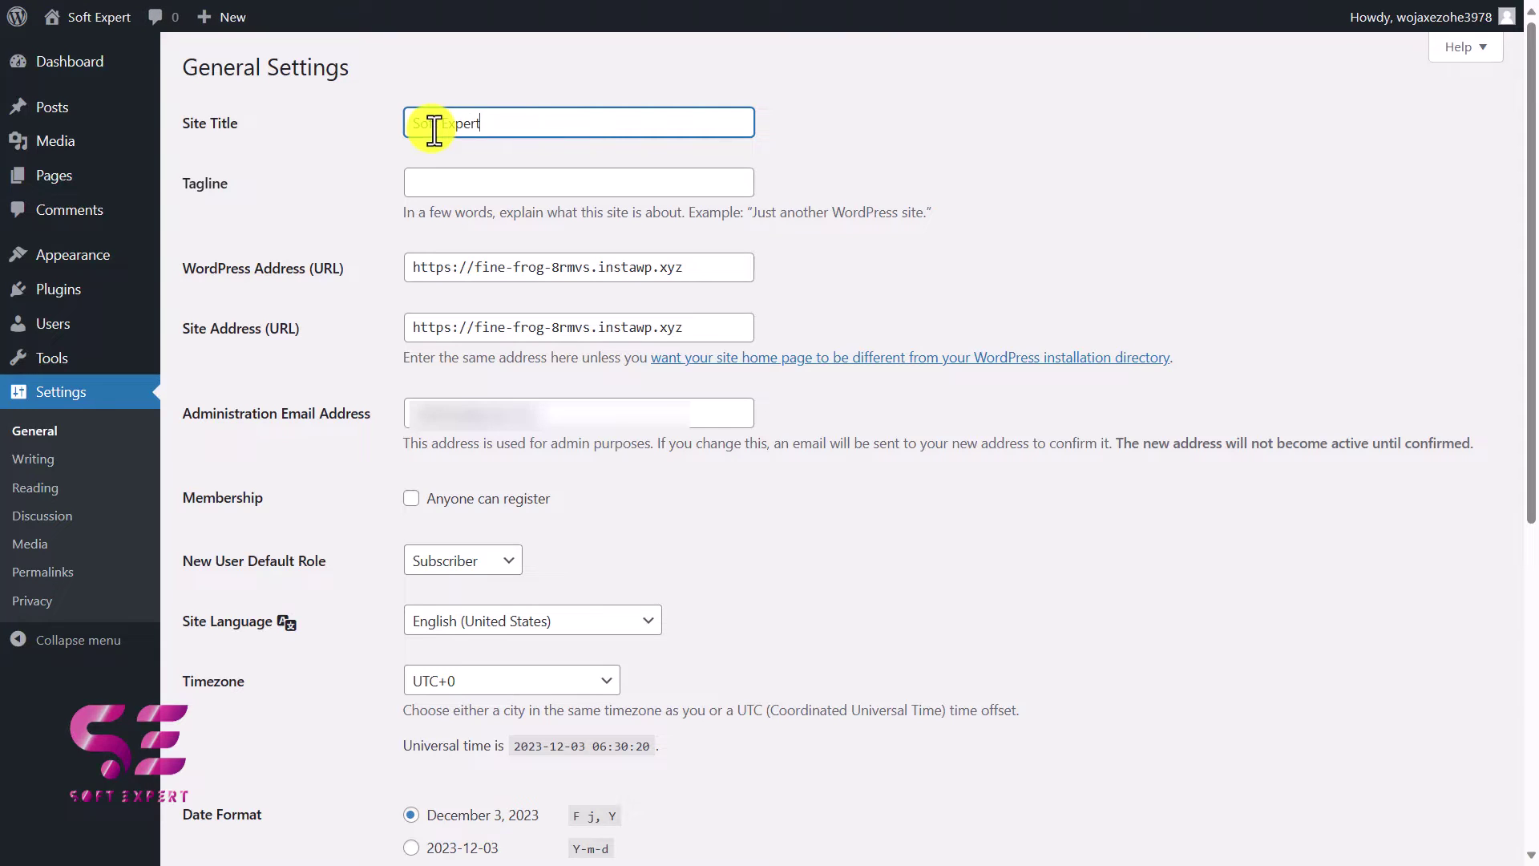
left_click(462, 183)
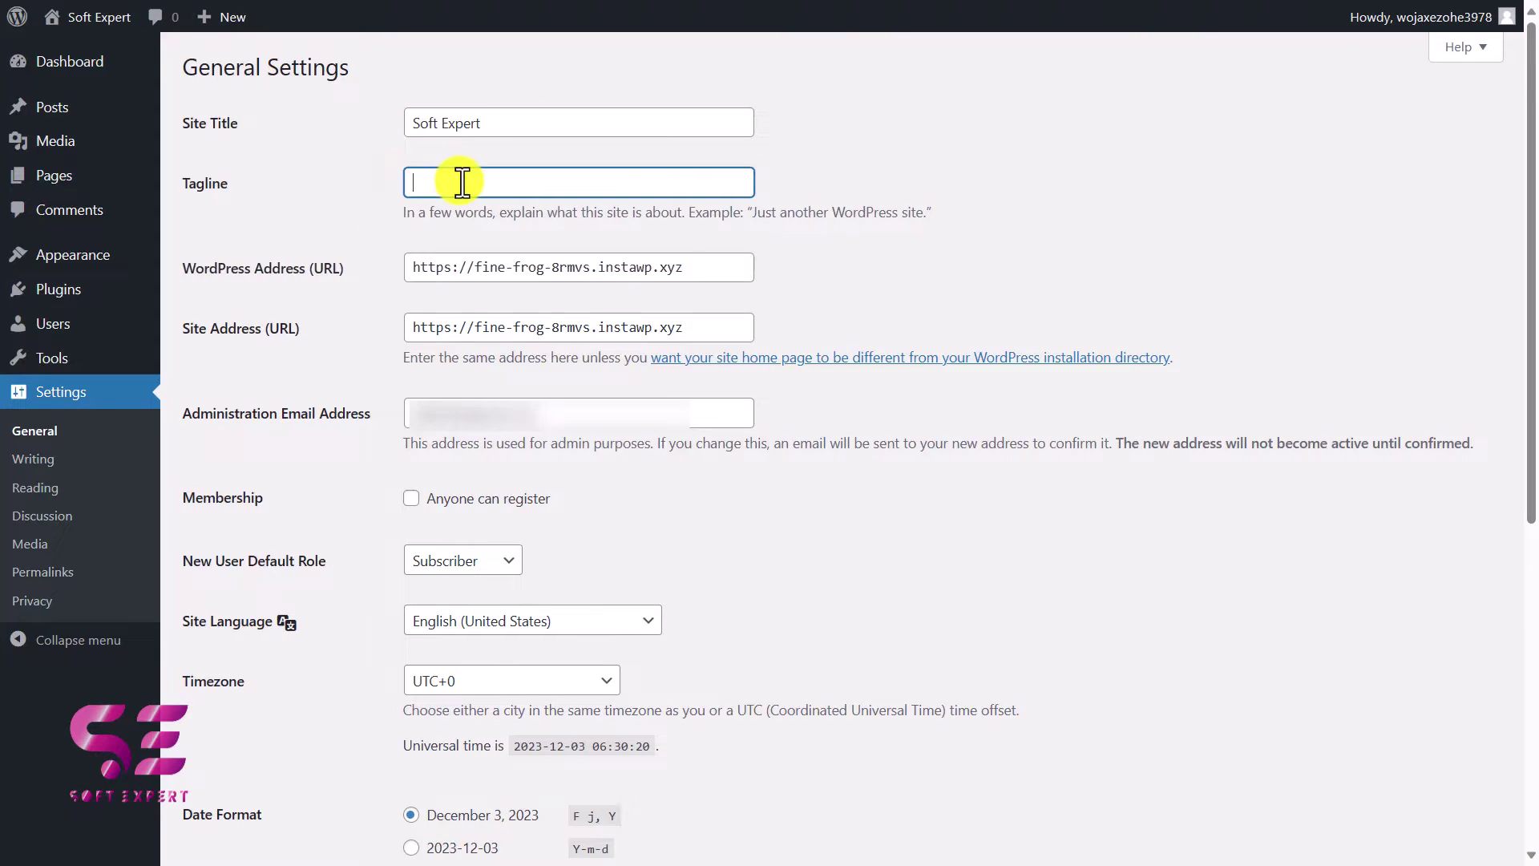
type("WordPress tutorials")
left_click(378, 265)
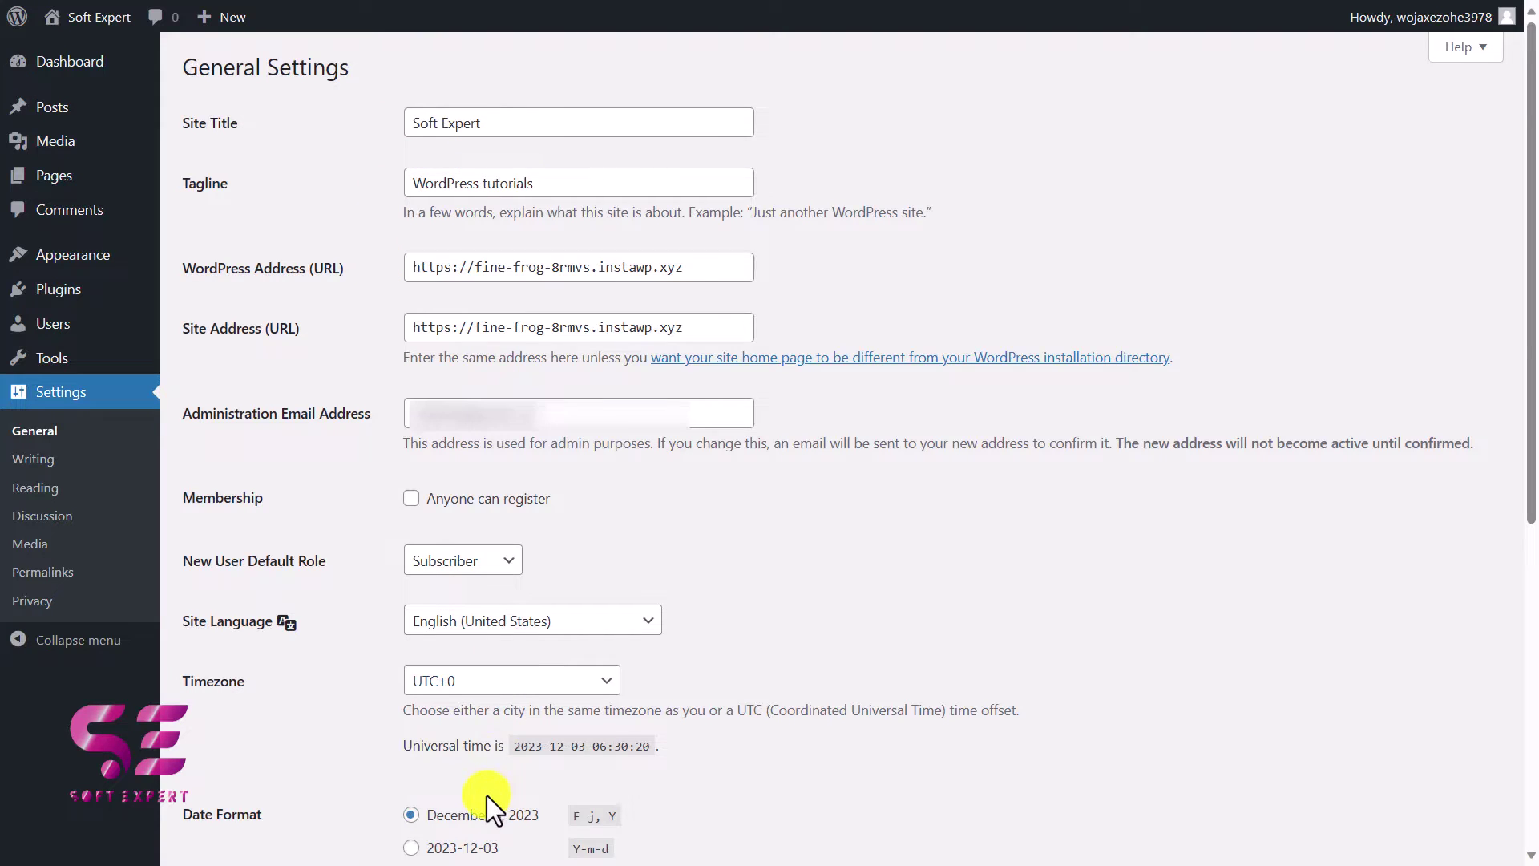
scroll(488, 796, "down", 7)
left_click(233, 854)
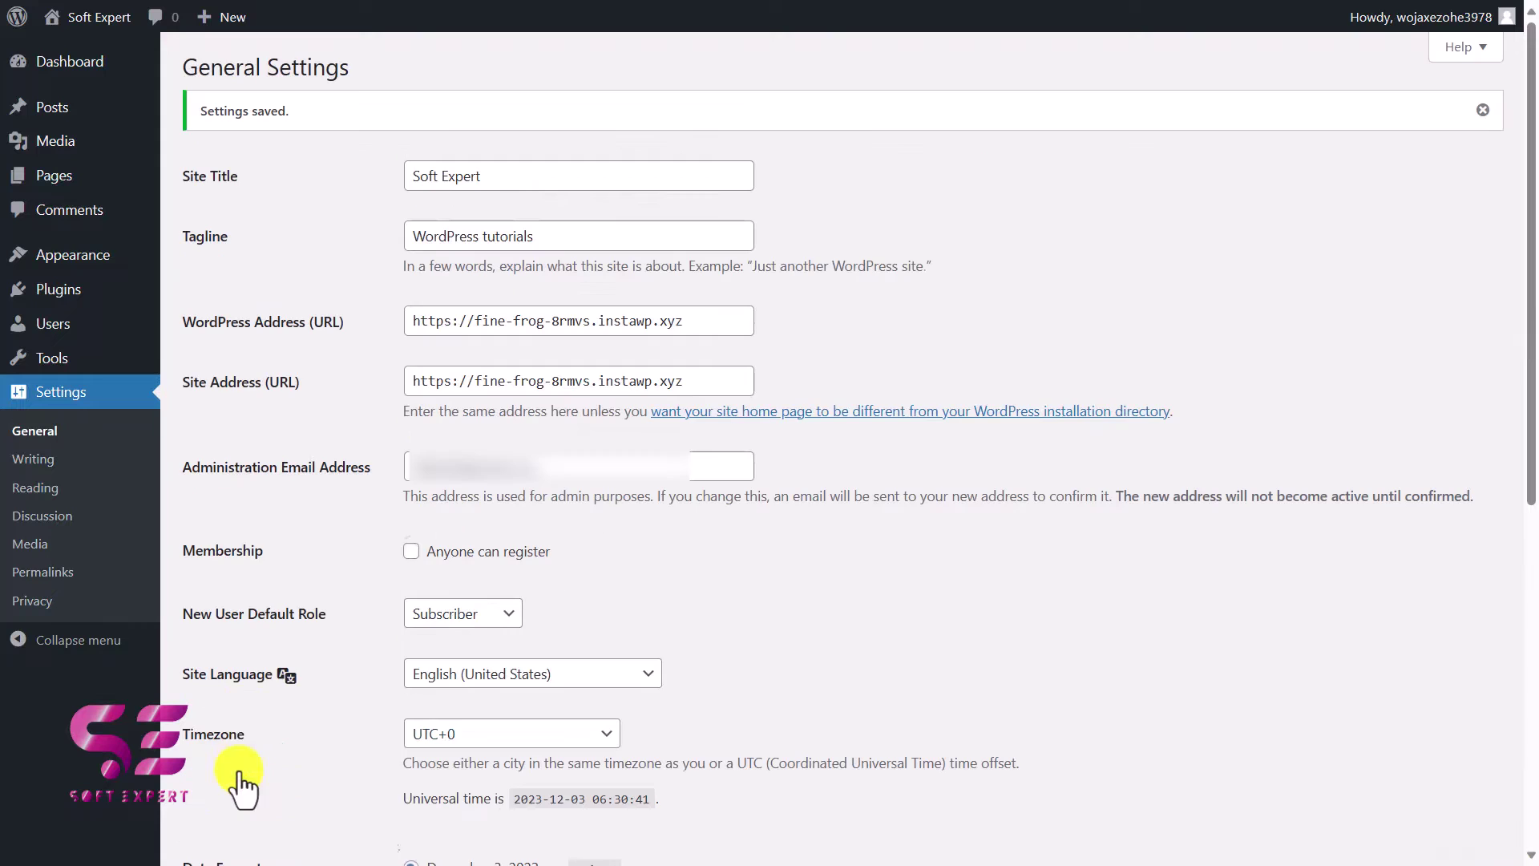
Check which plugins are installed on the site
mouse_move(108, 32)
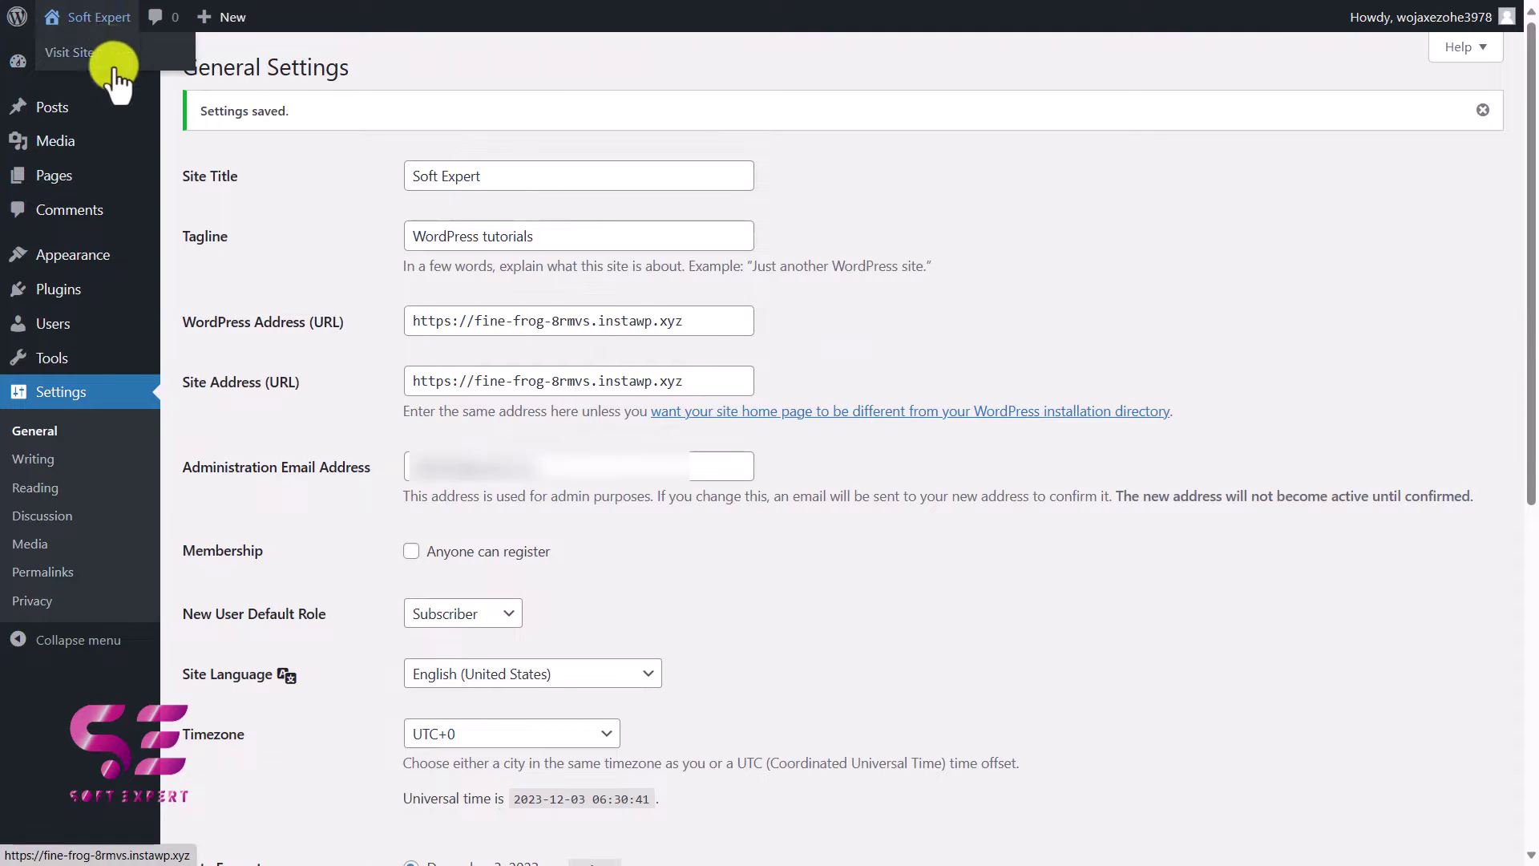
left_click(72, 292)
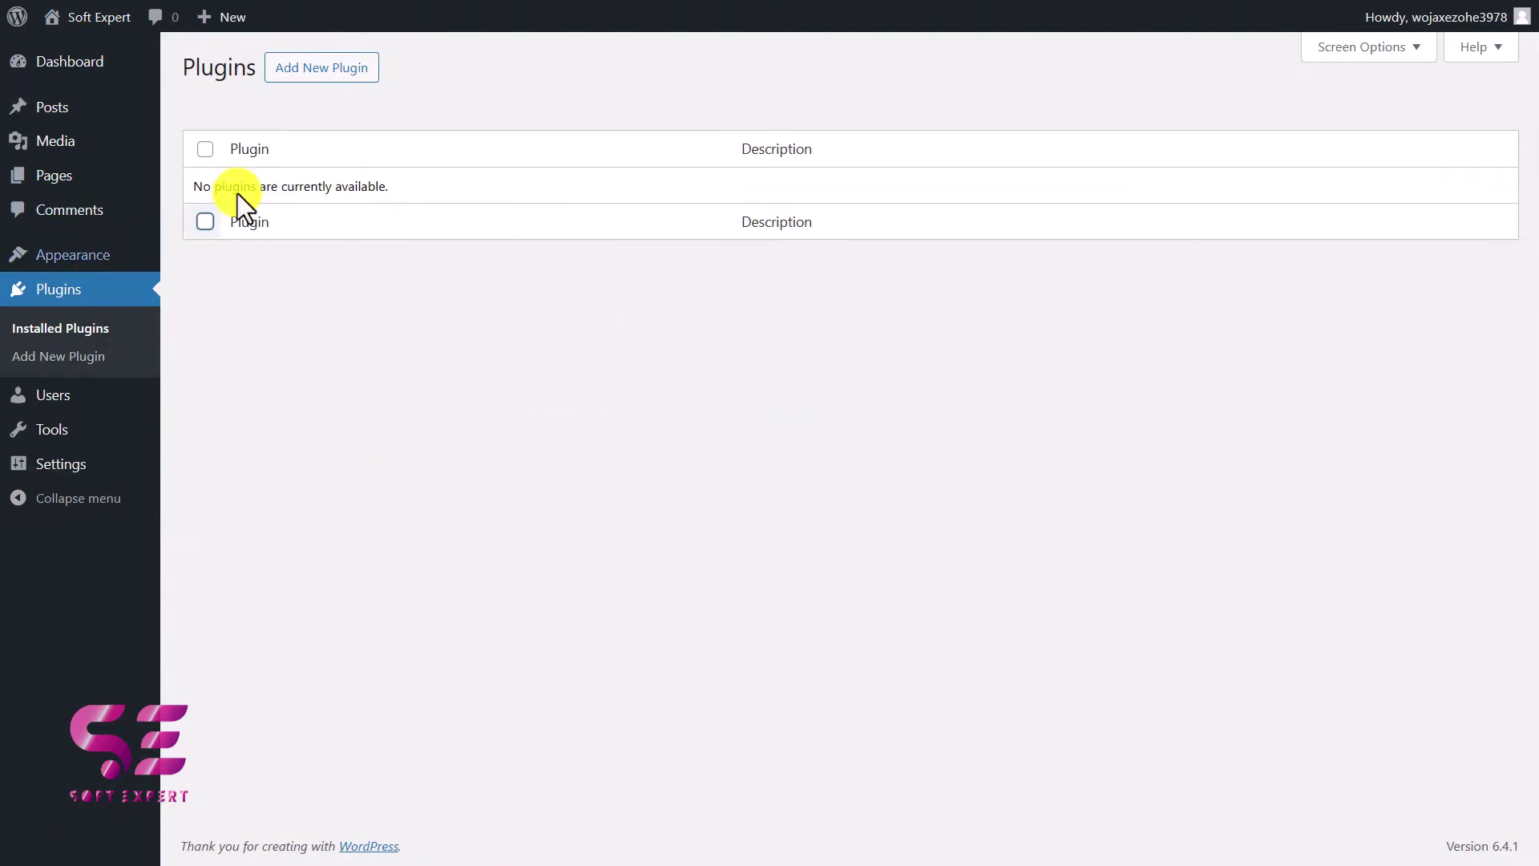
Install the Hello Elementor theme from the theme directory and activate it
left_click(107, 258)
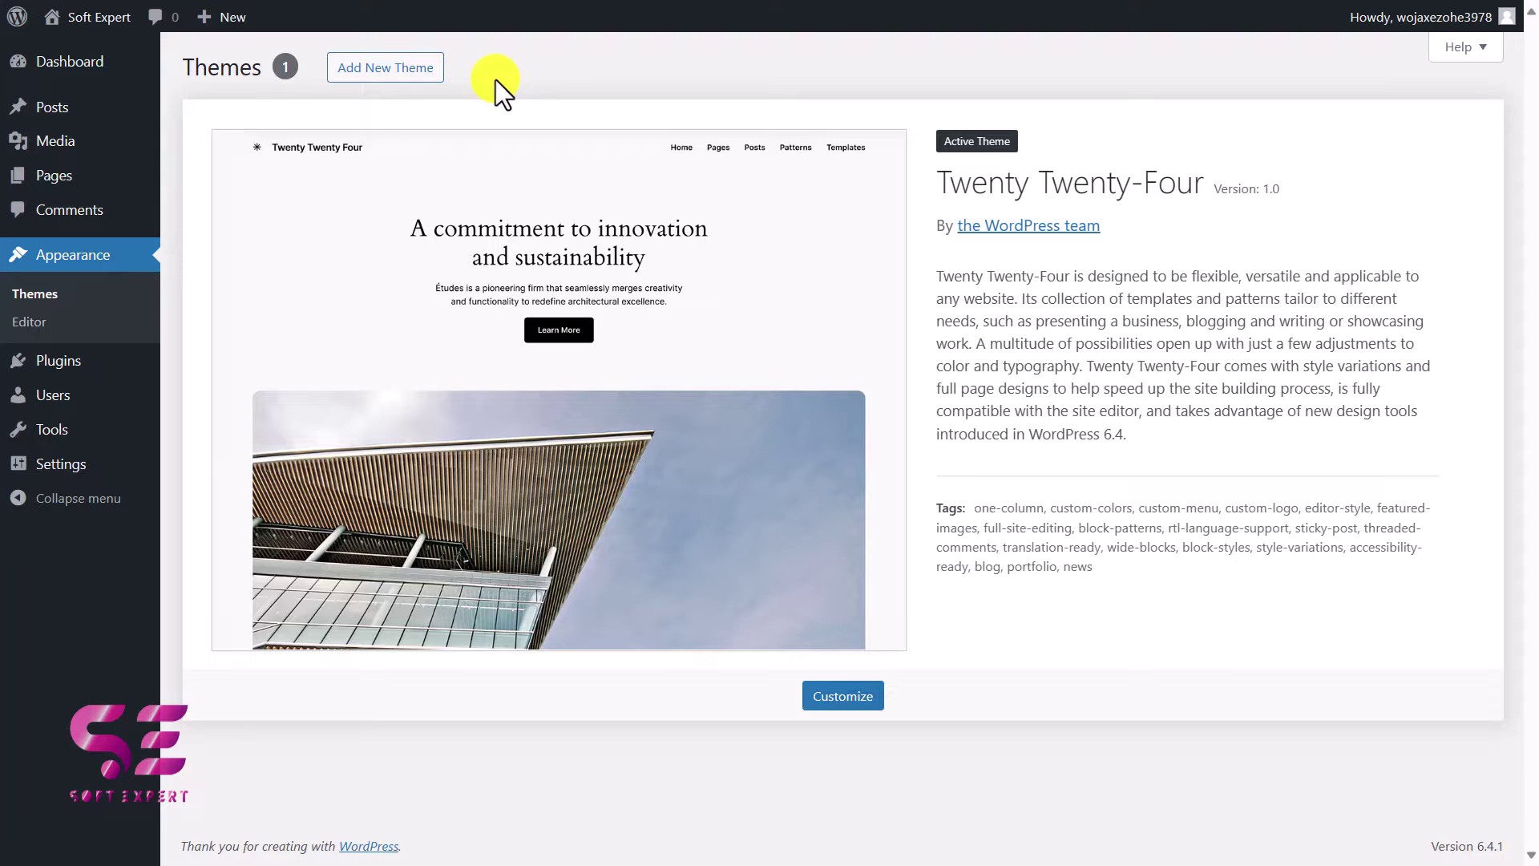
left_click(393, 70)
mouse_move(1206, 256)
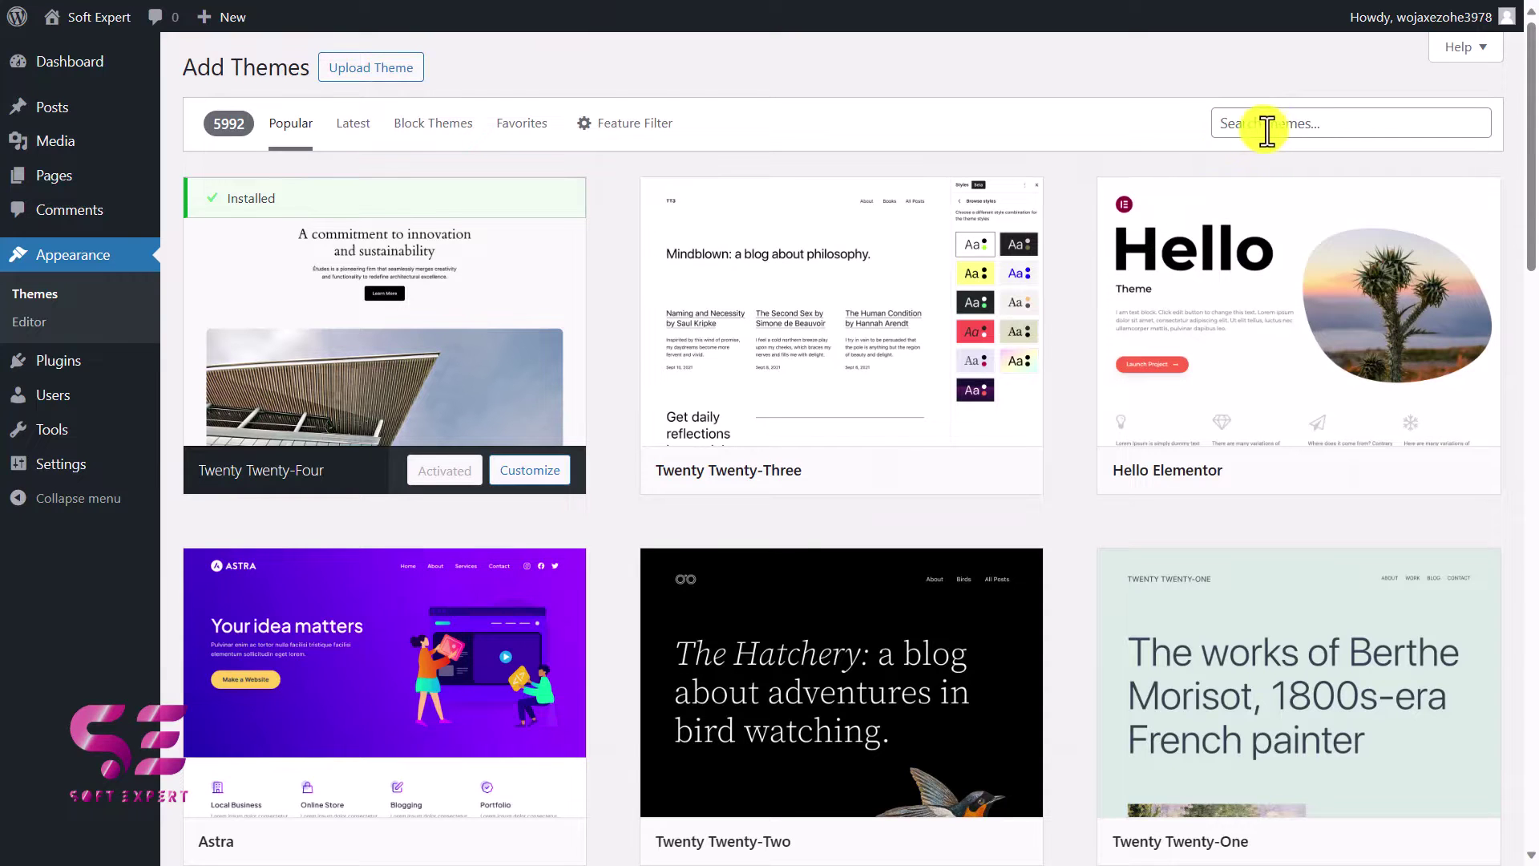
mouse_move(1299, 358)
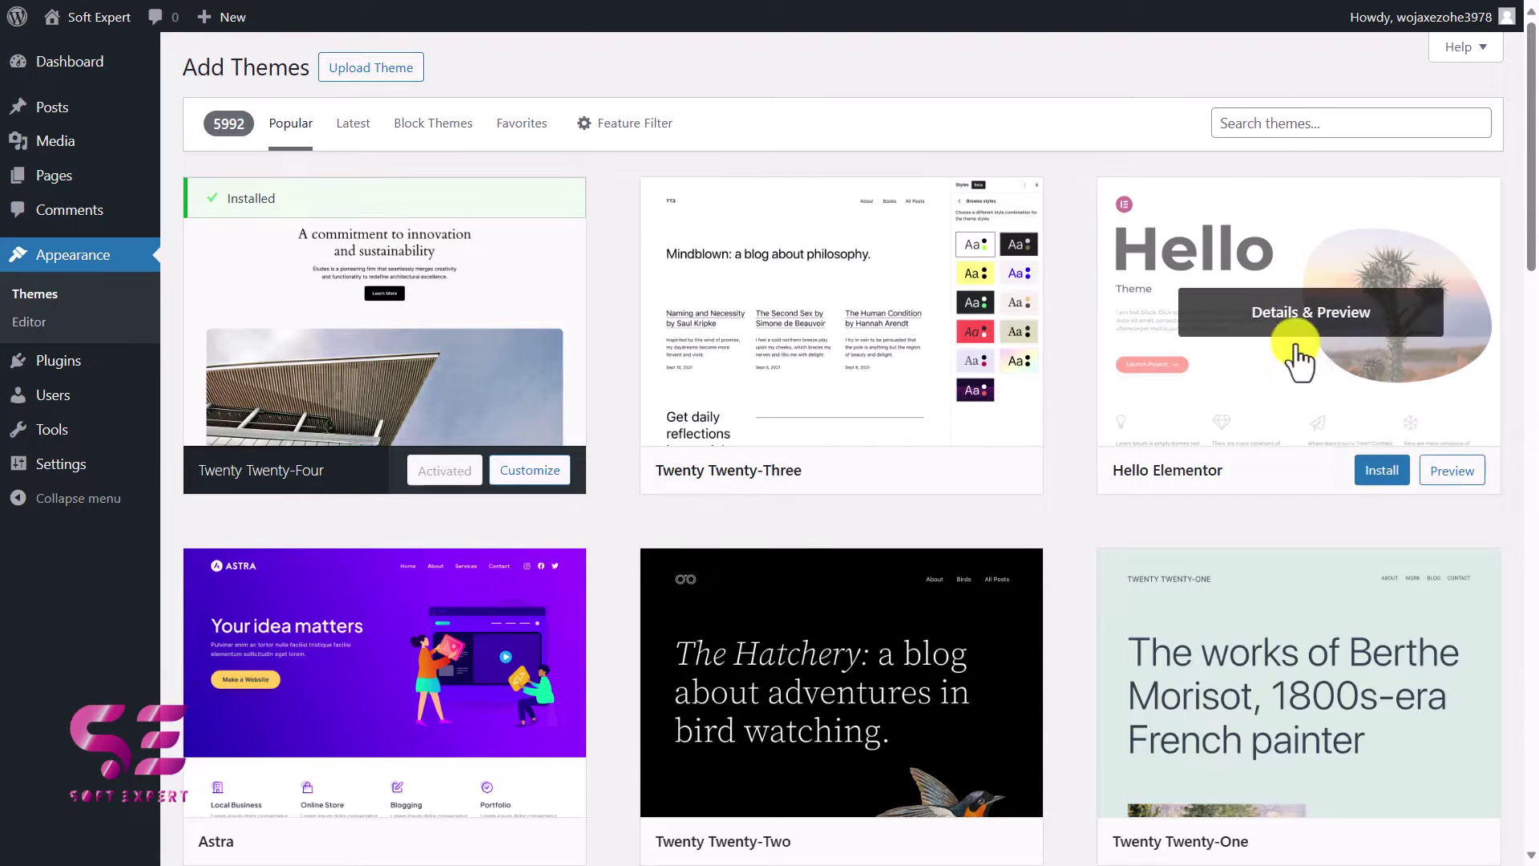
left_click(1386, 479)
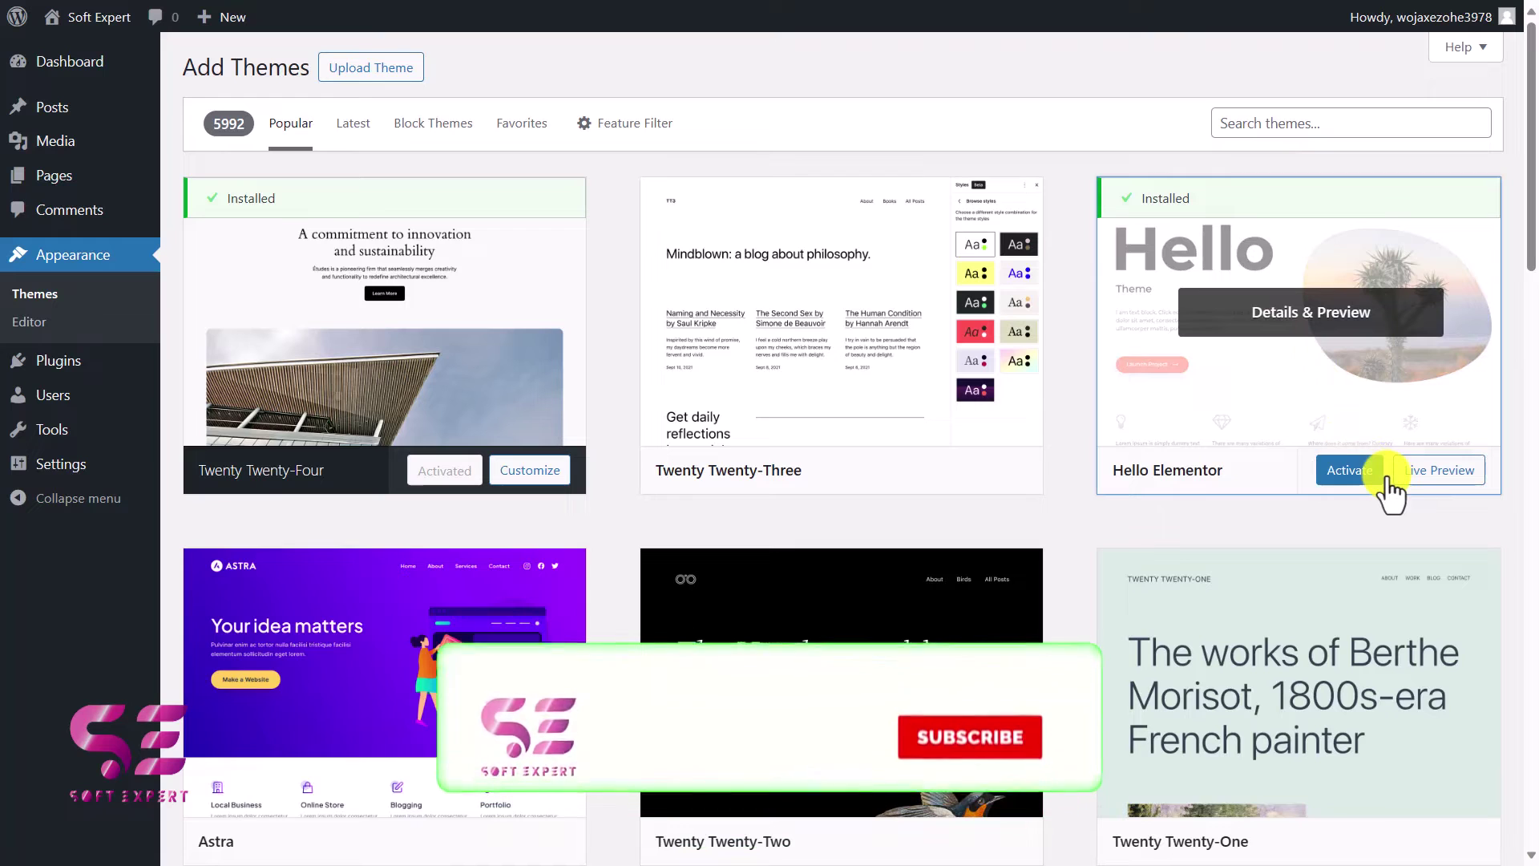
left_click(1355, 472)
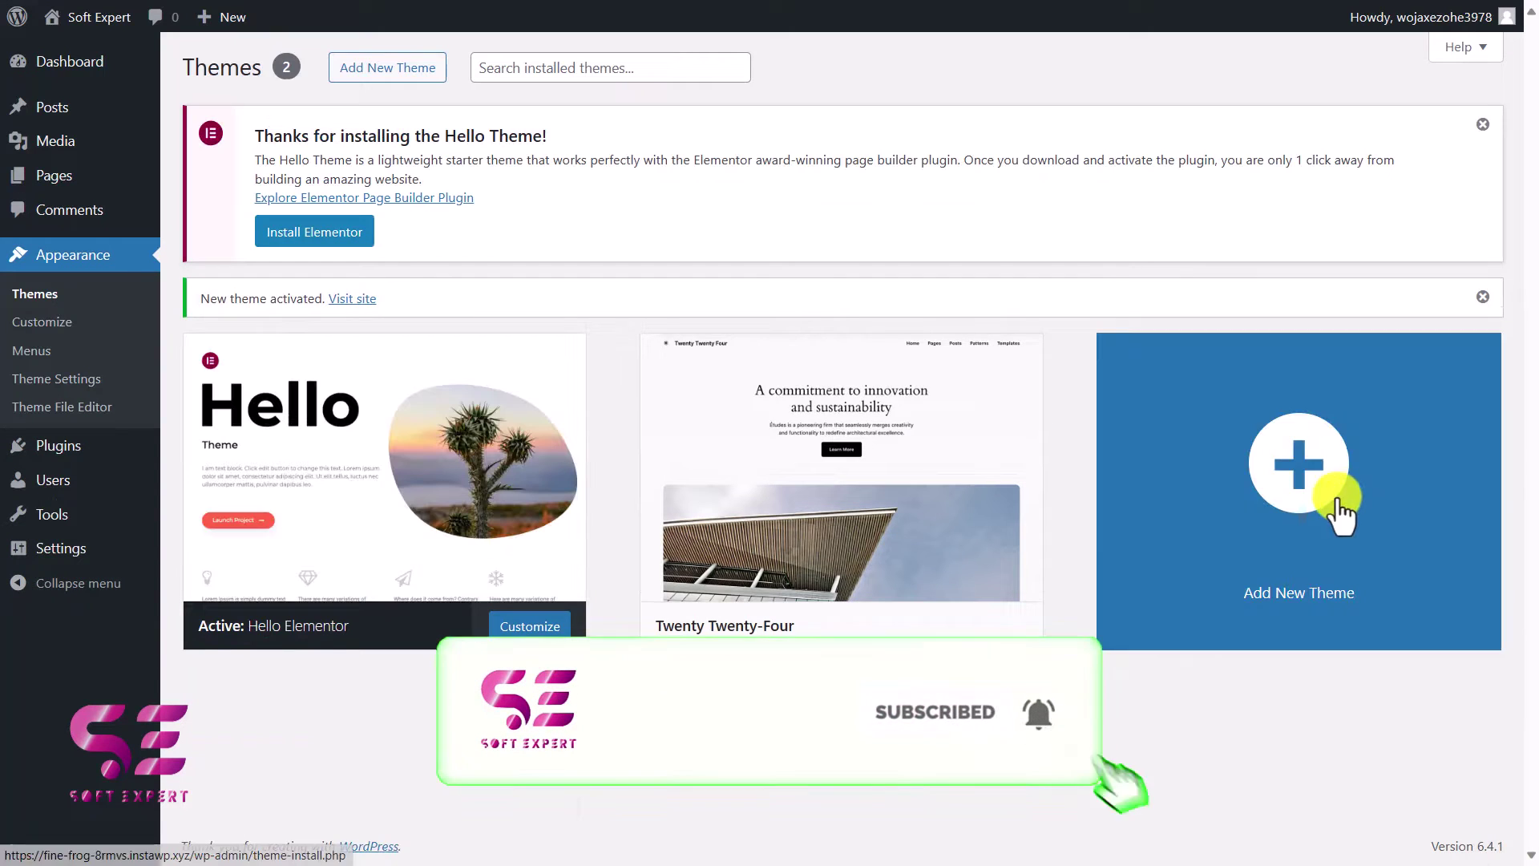
Delete the unused Twenty Twenty-Four theme from the installed themes and confirm the deletion
mouse_move(868, 461)
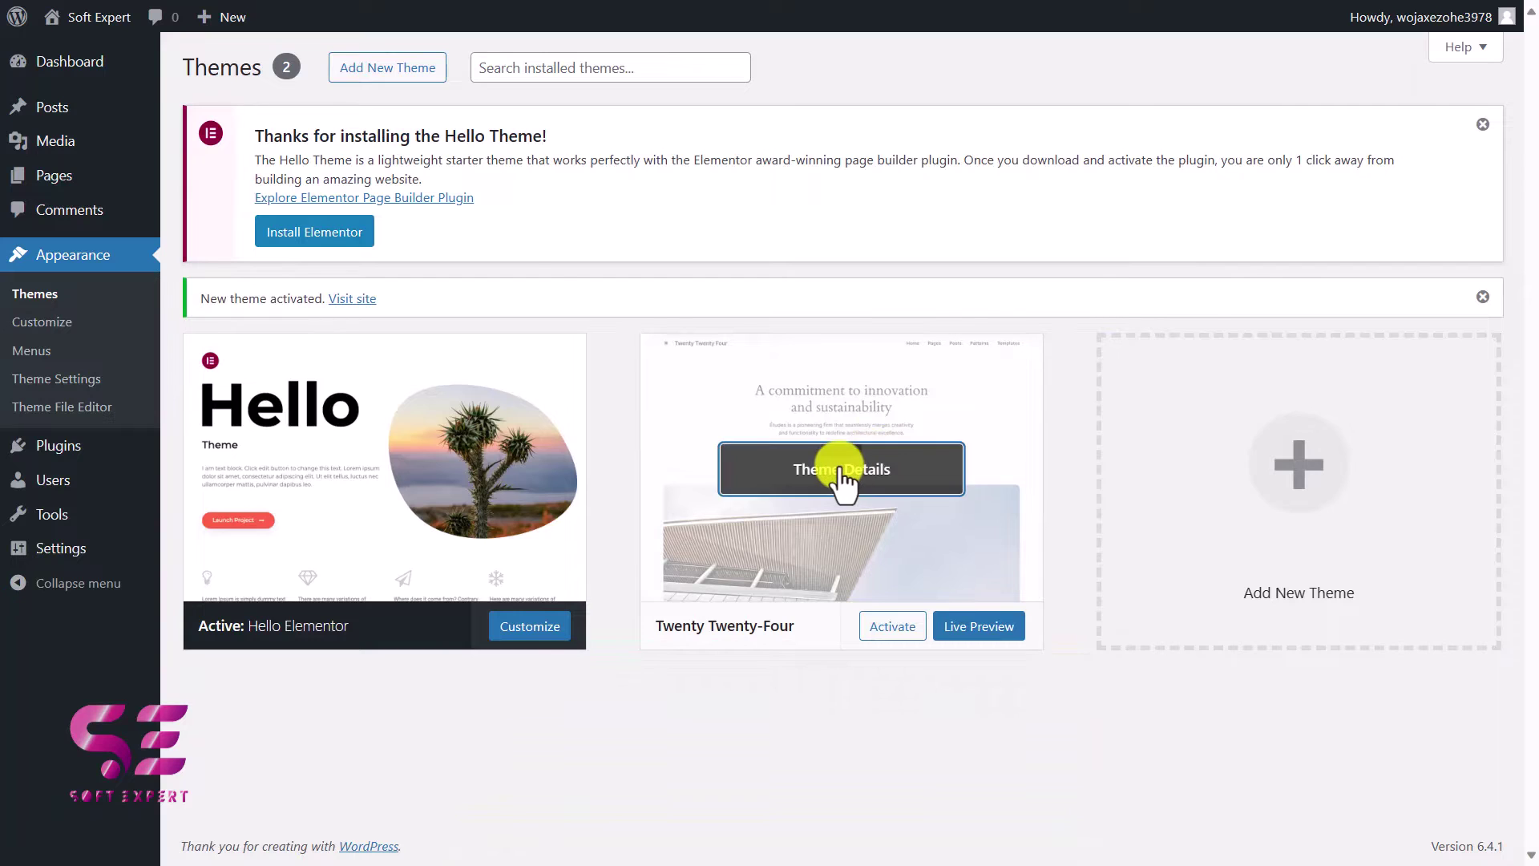
left_click(842, 473)
left_click(886, 815)
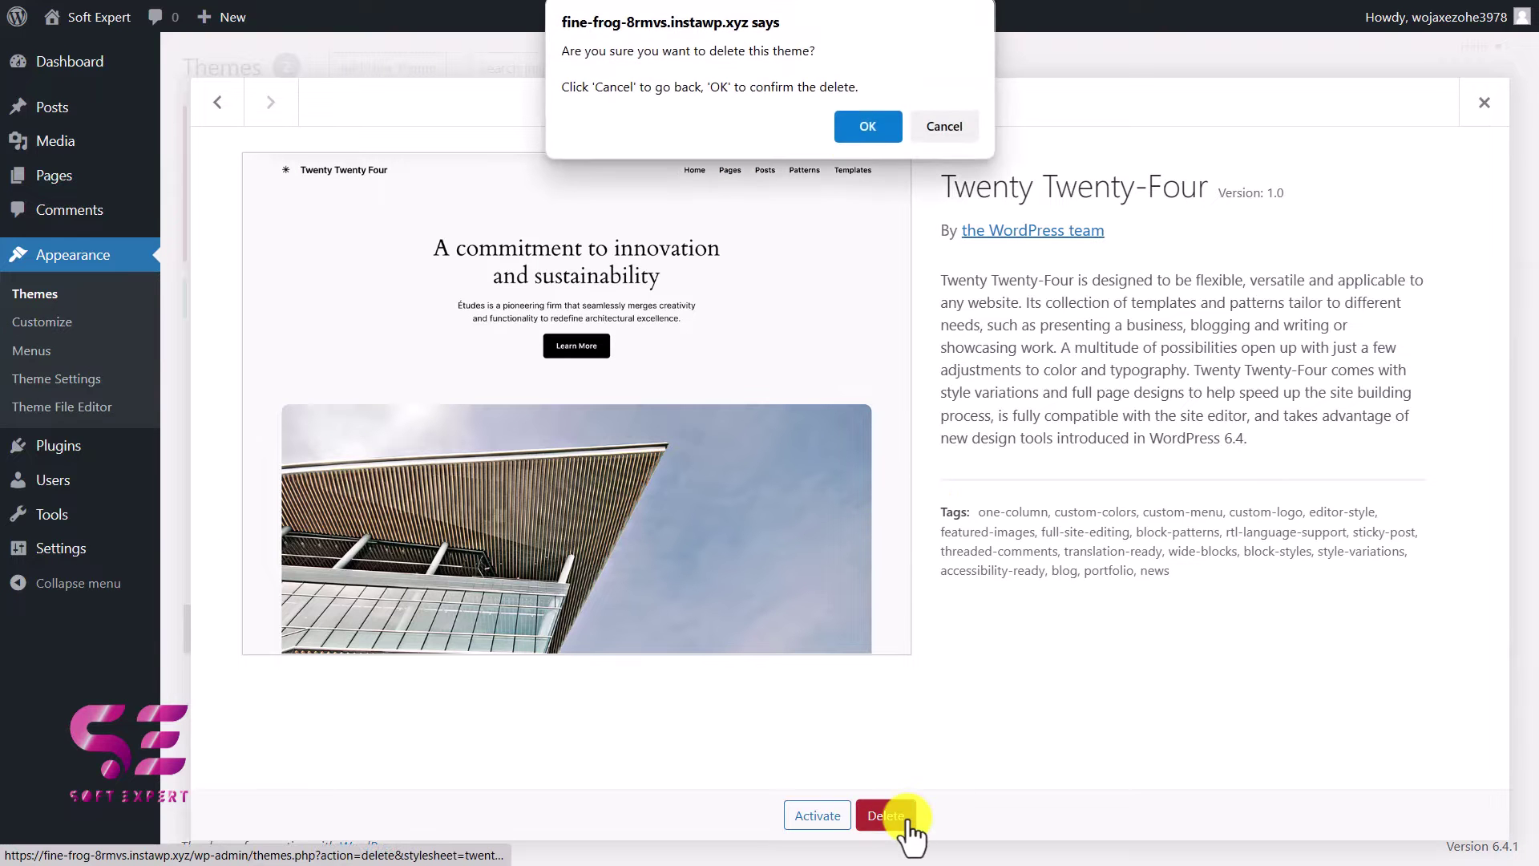
left_click(867, 127)
scroll(829, 353, "up", 2)
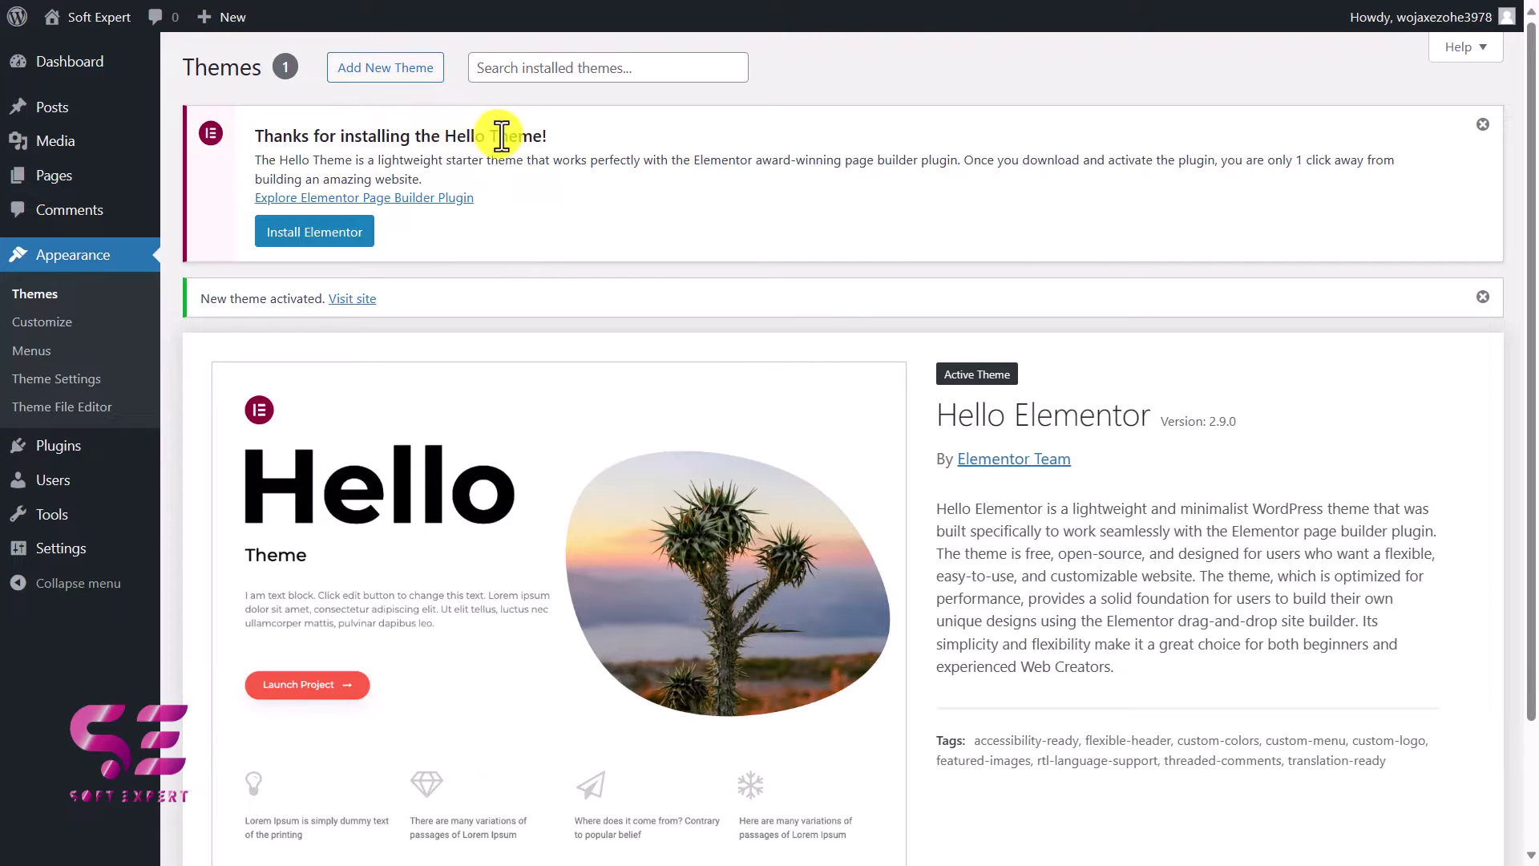
Install and activate the Elementor plugin recommended by the Hello theme, and close its setup wizard
left_click(327, 234)
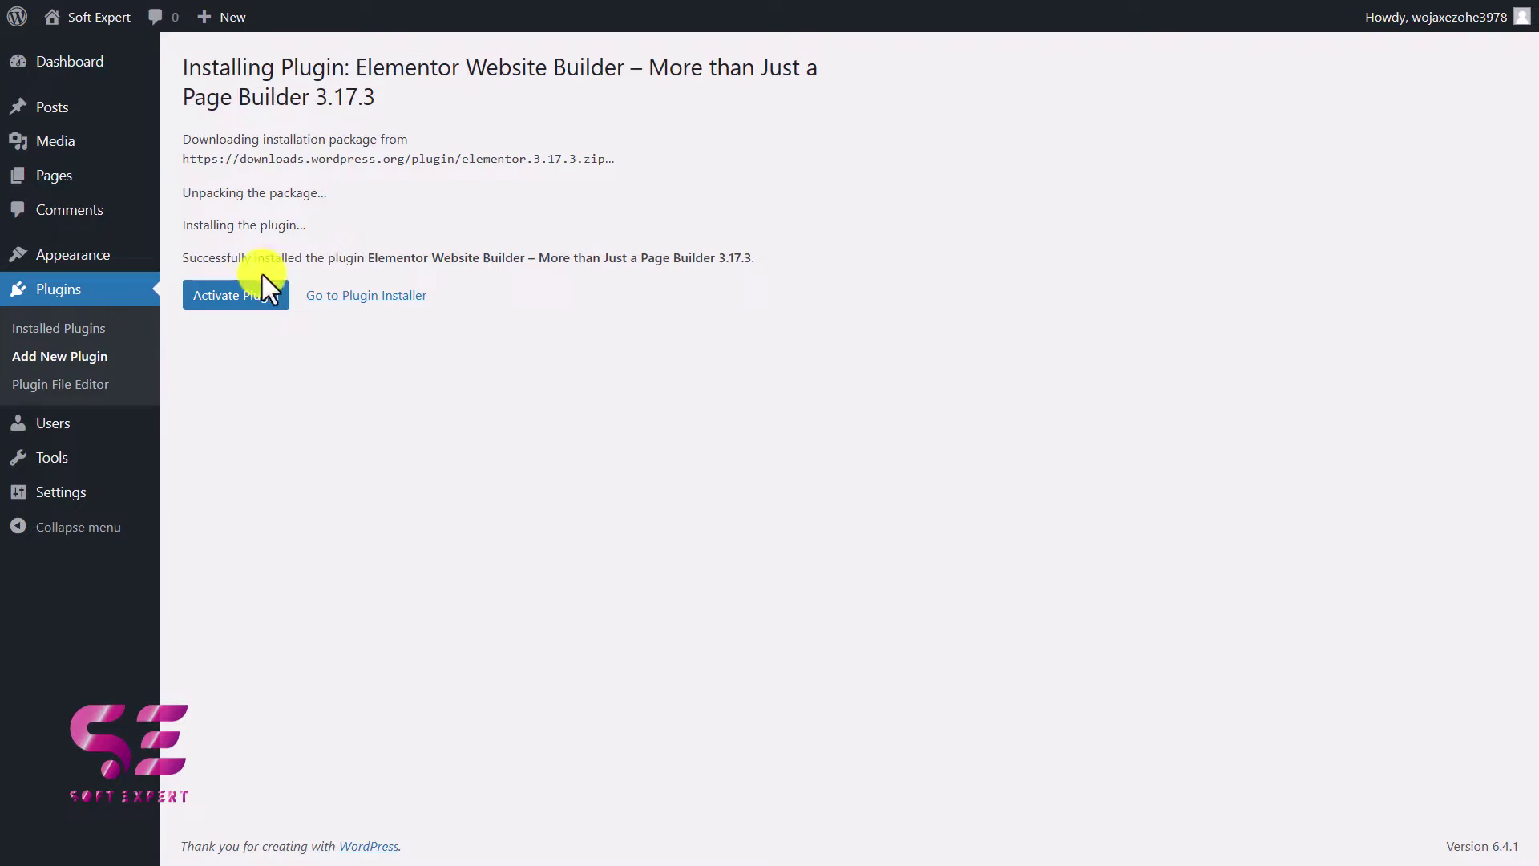
left_click(226, 298)
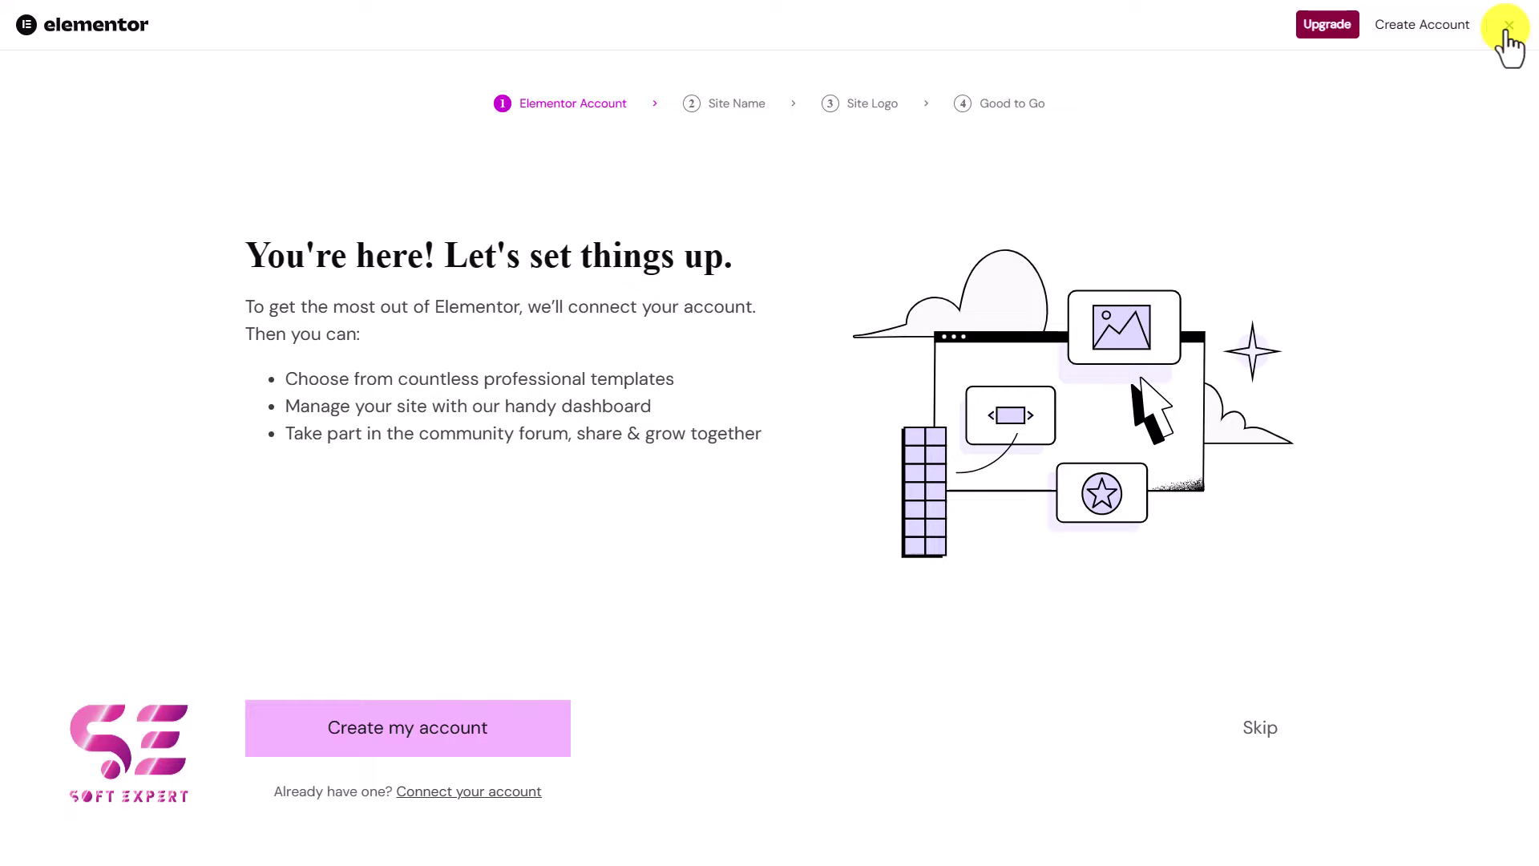
left_click(1509, 25)
mouse_move(92, 409)
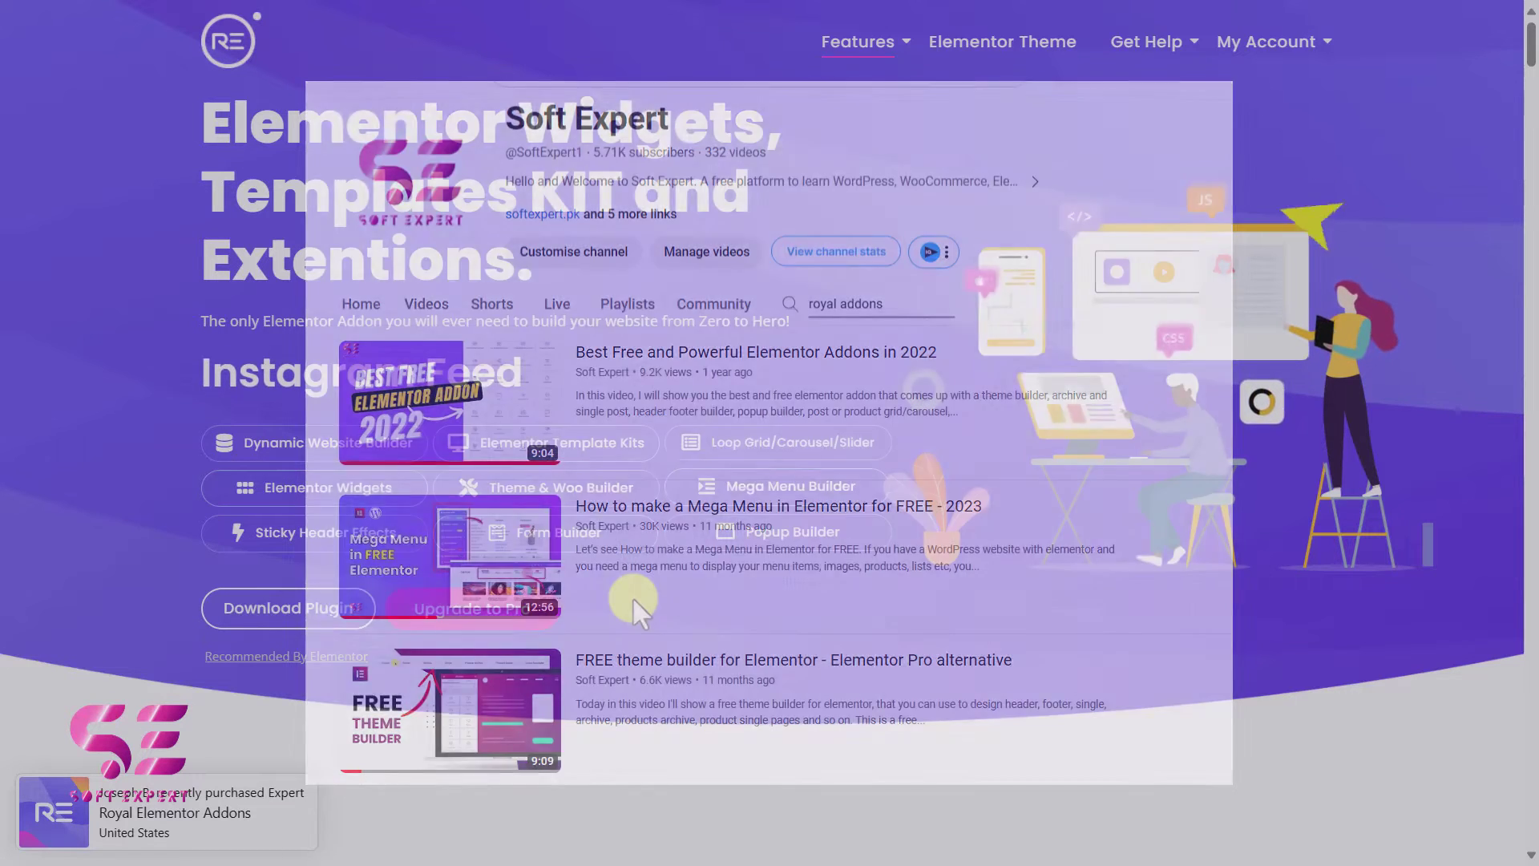
Look through the widgets, WooCommerce builder and template kits on the Royal Elementor Addons website, and compare its Free, Pro and Expert versions
scroll(633, 596, "down", 8)
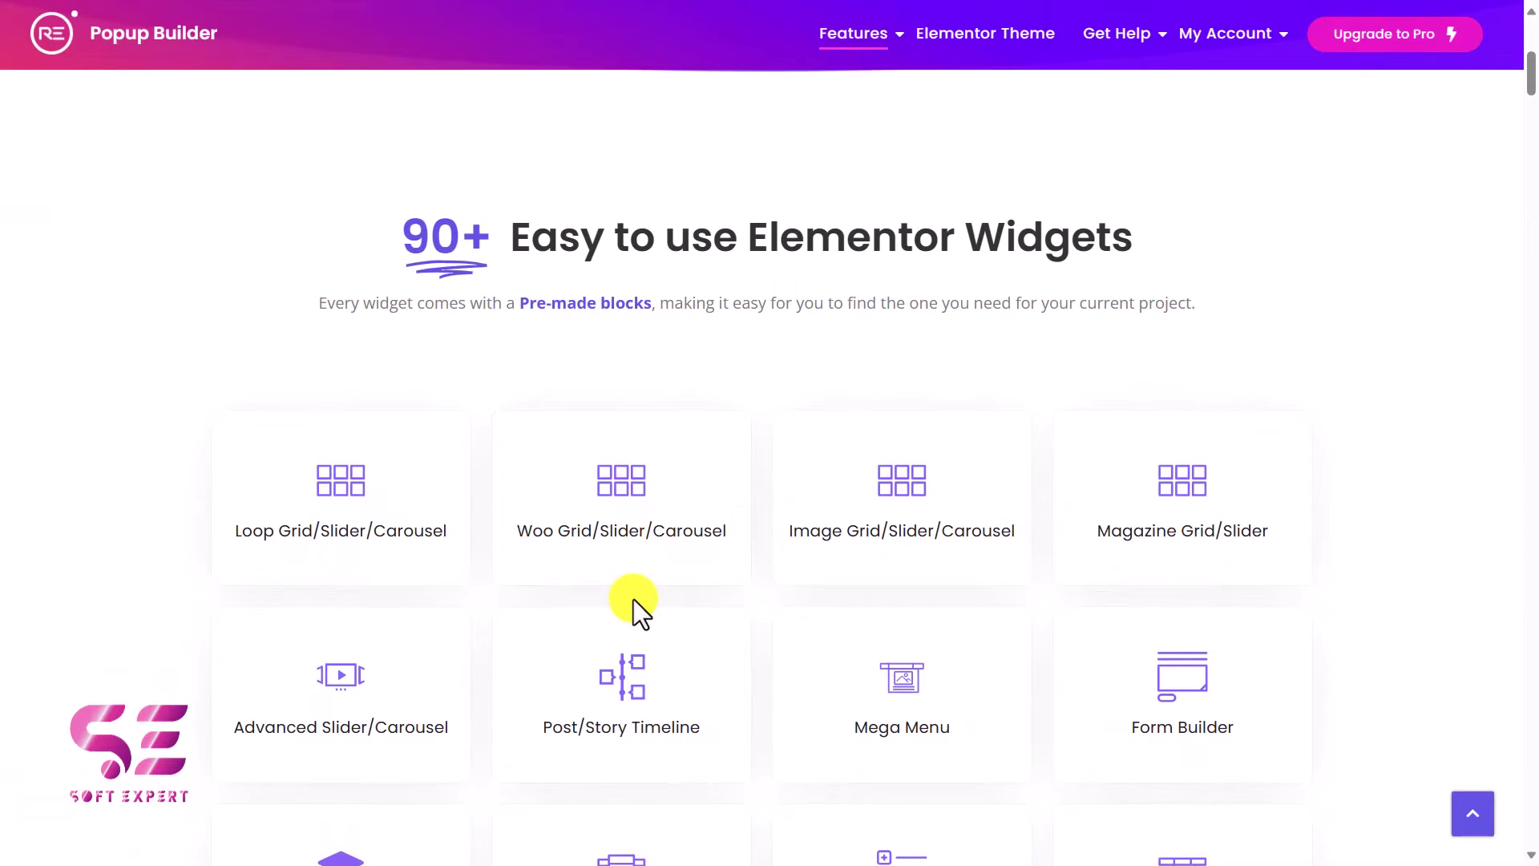
scroll(633, 599, "down", 8)
scroll(634, 599, "down", 12)
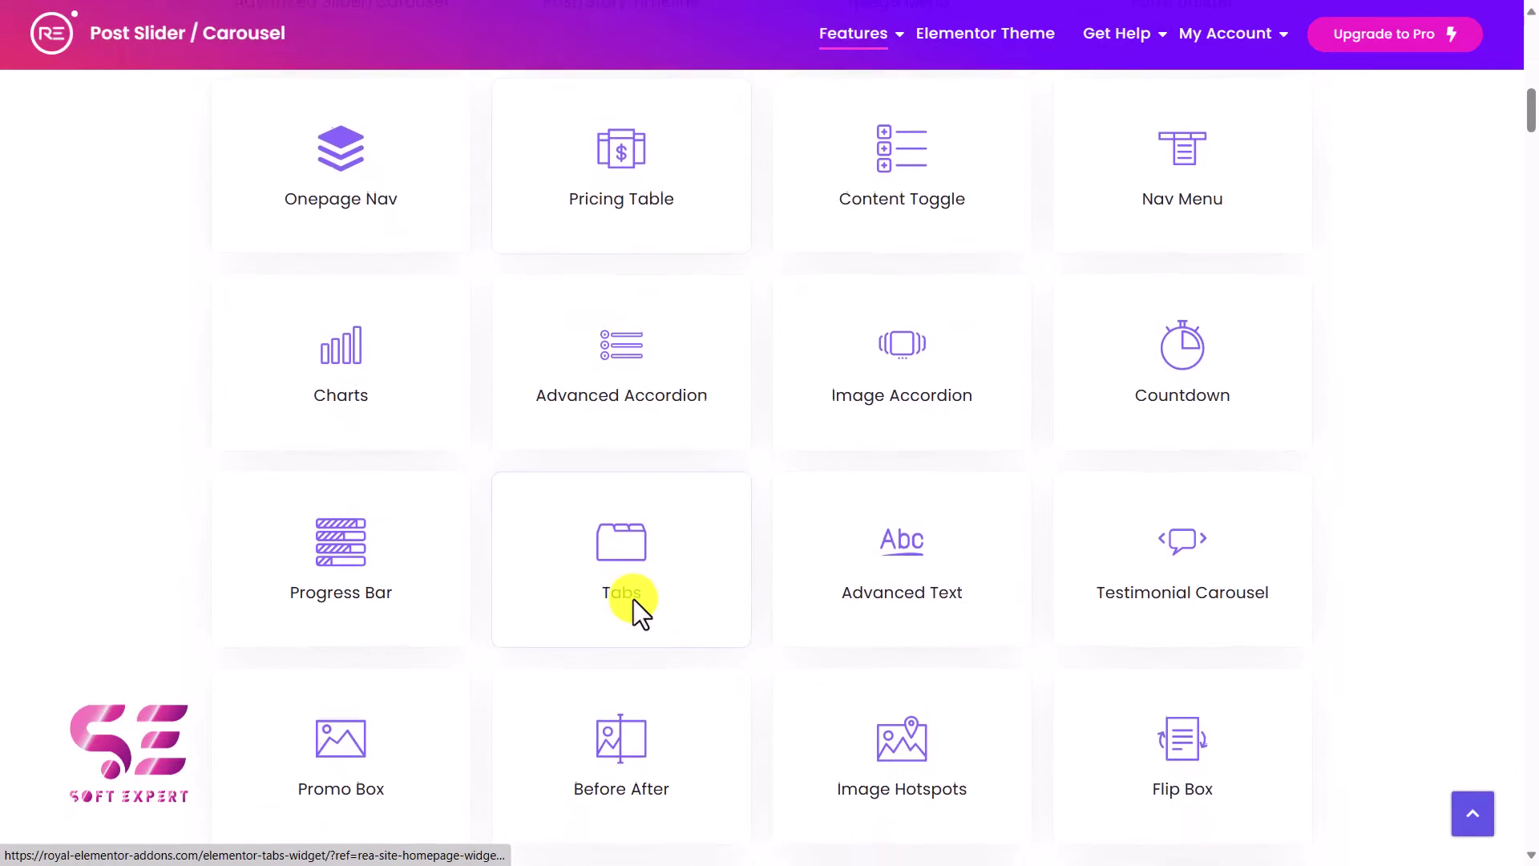
scroll(634, 599, "down", 17)
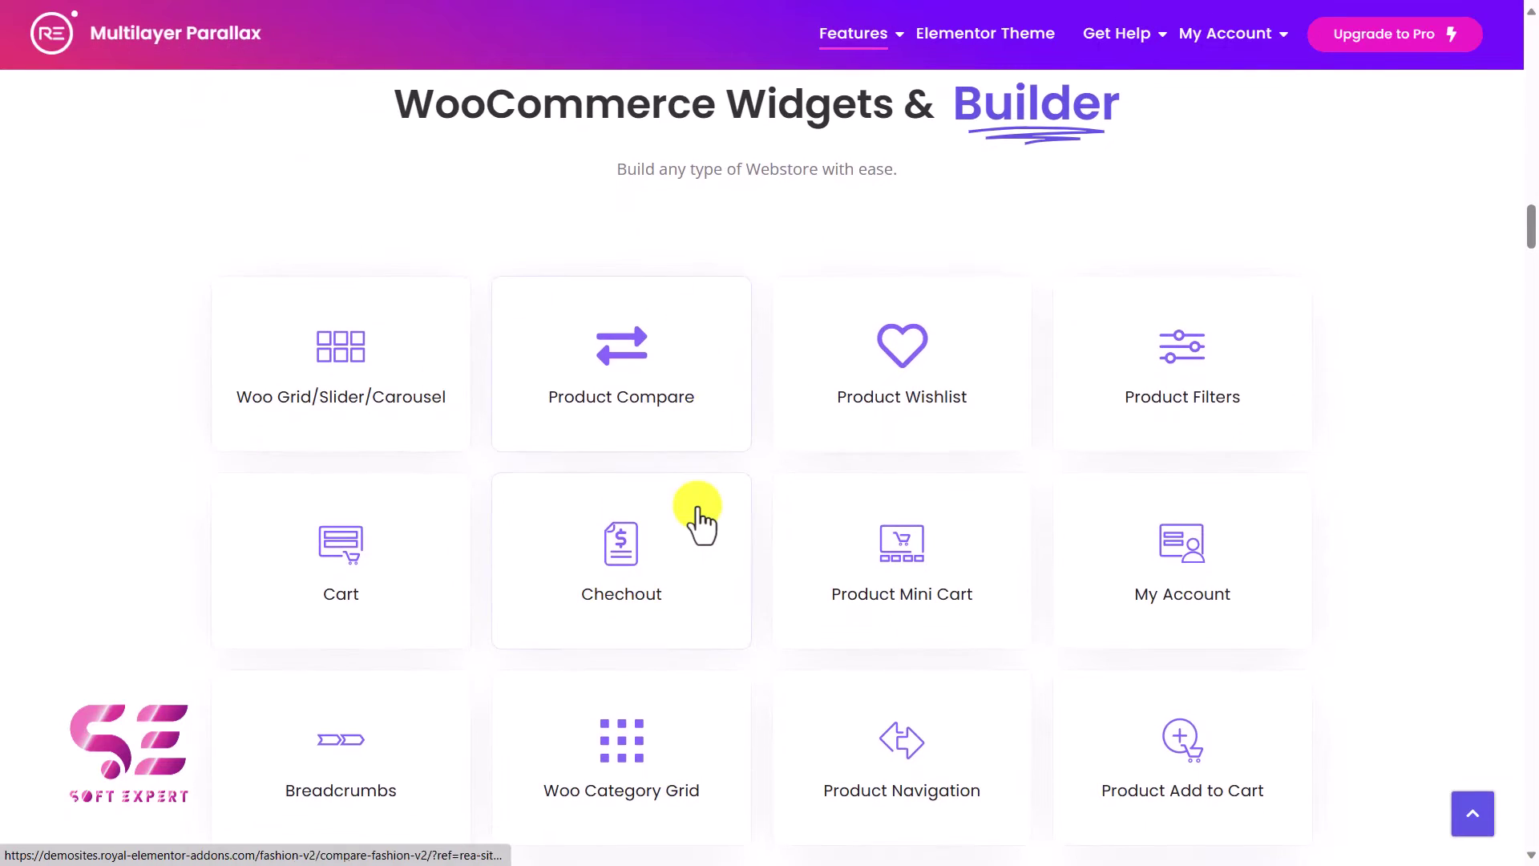
scroll(700, 519, "down", 11)
scroll(699, 520, "down", 10)
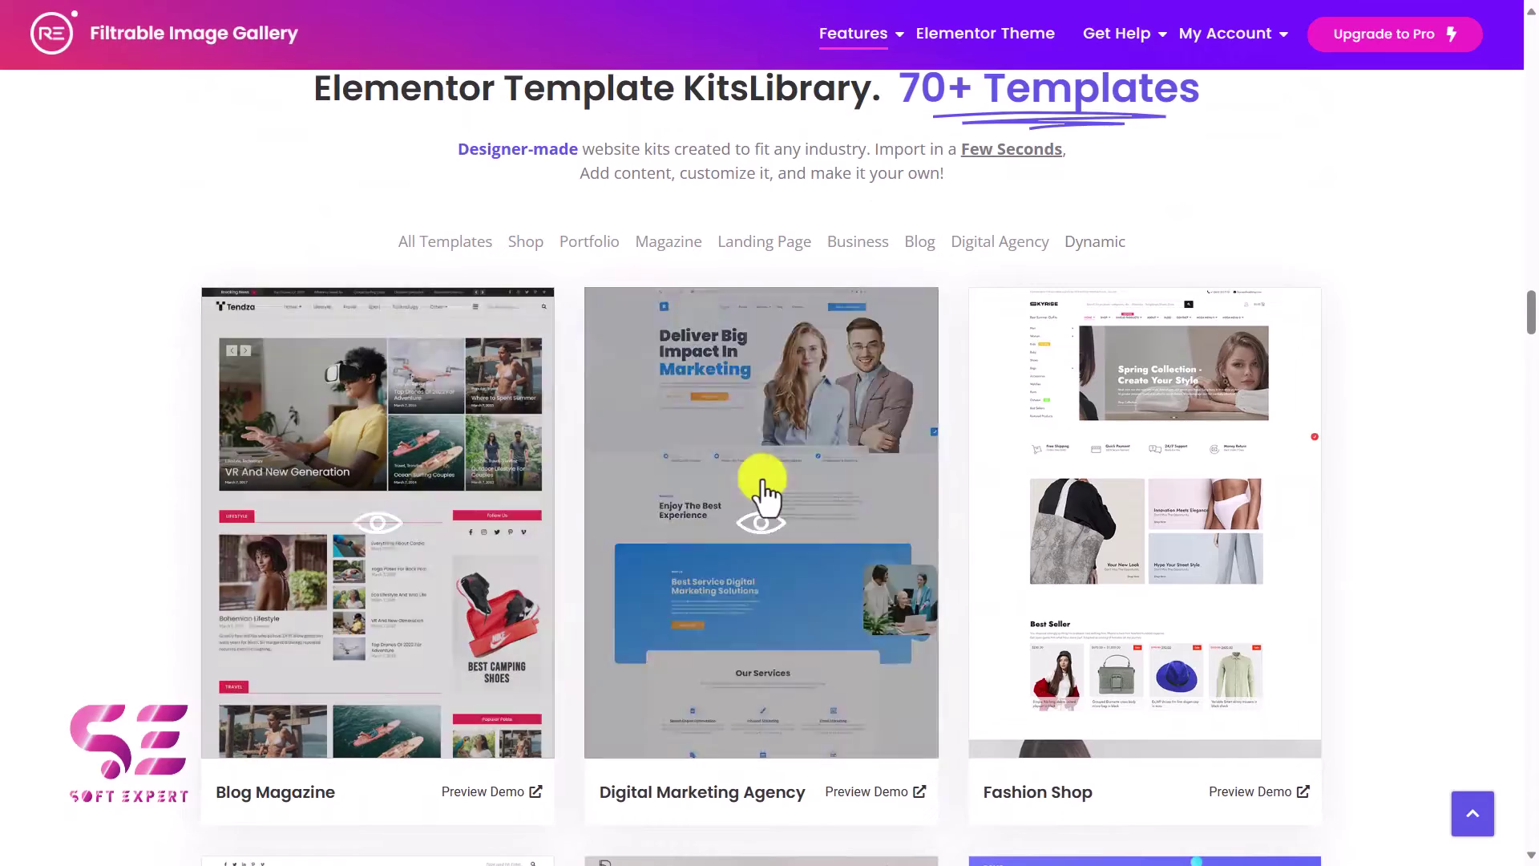
scroll(1072, 505, "down", 4)
scroll(1072, 501, "down", 8)
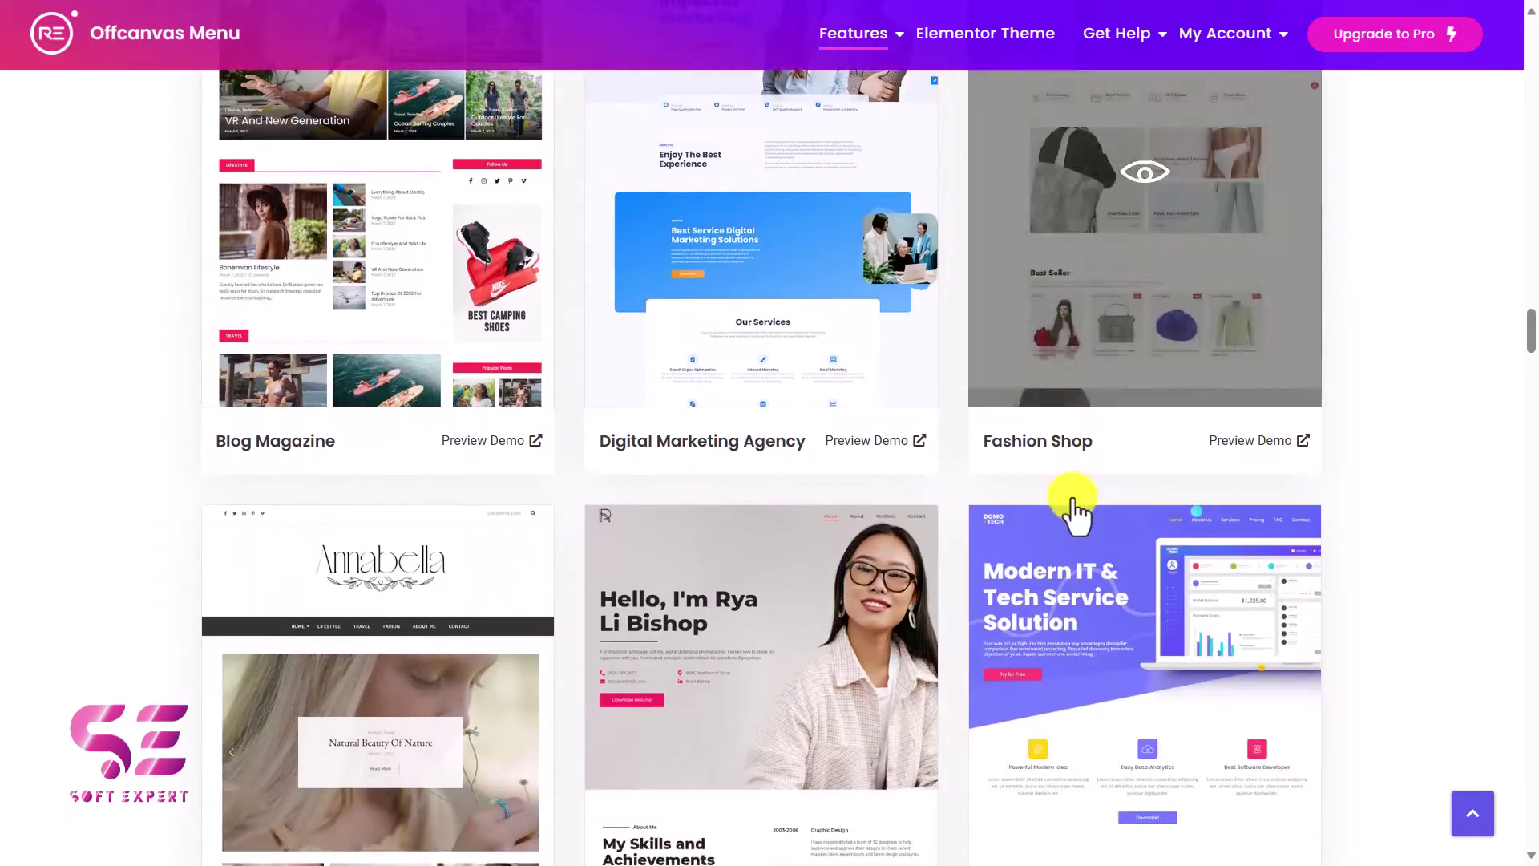
left_click(1532, 501)
left_click_drag(1531, 501, 1531, 619)
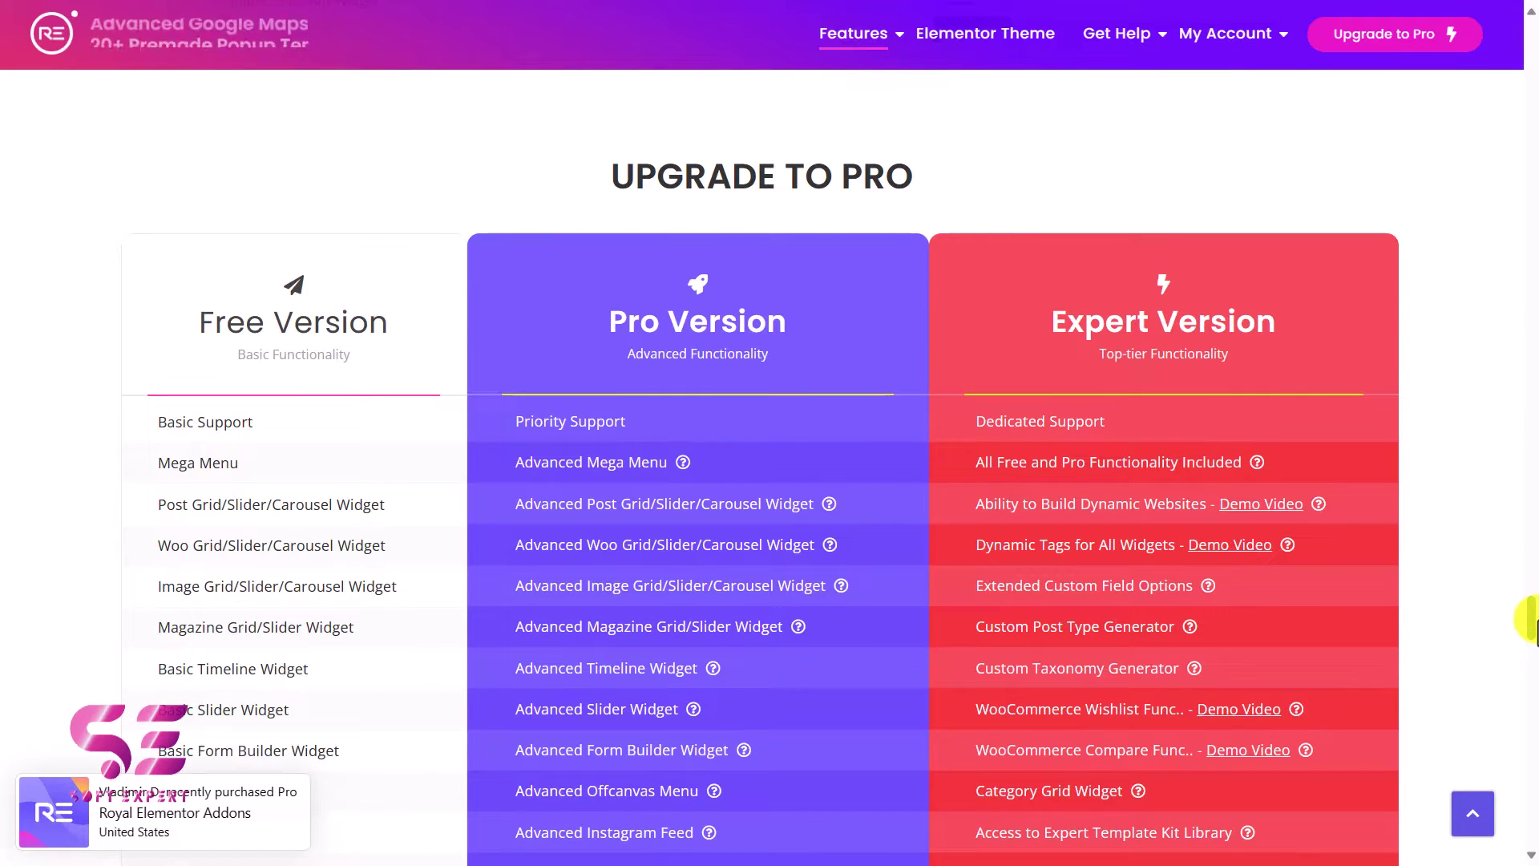
scroll(822, 438, "down", 1)
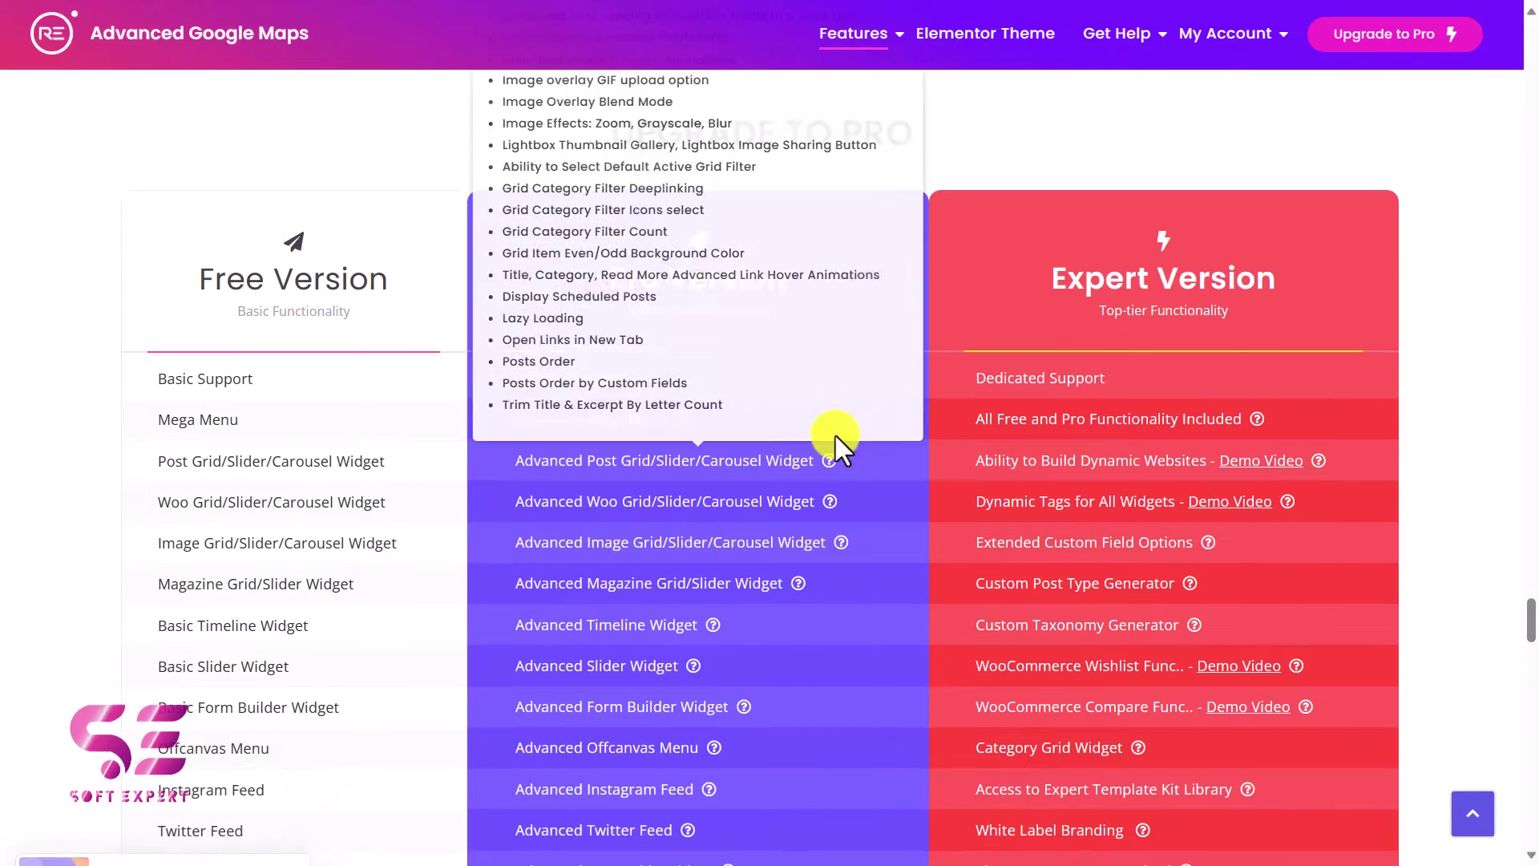
mouse_move(566, 429)
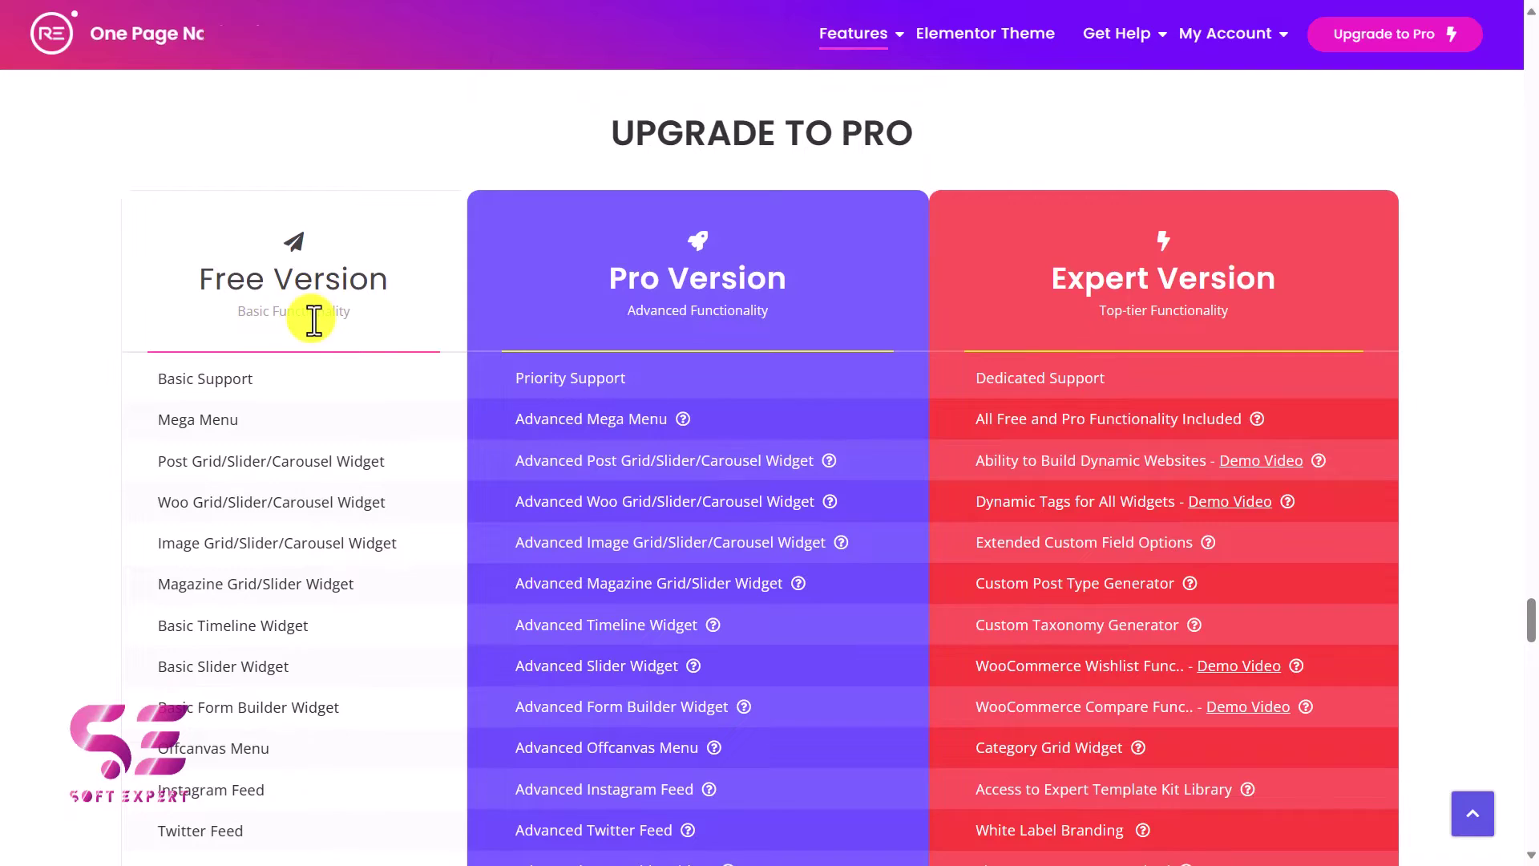
Download the Royal Elementor Addons plugin from the start of its website's home page
left_click(1474, 814)
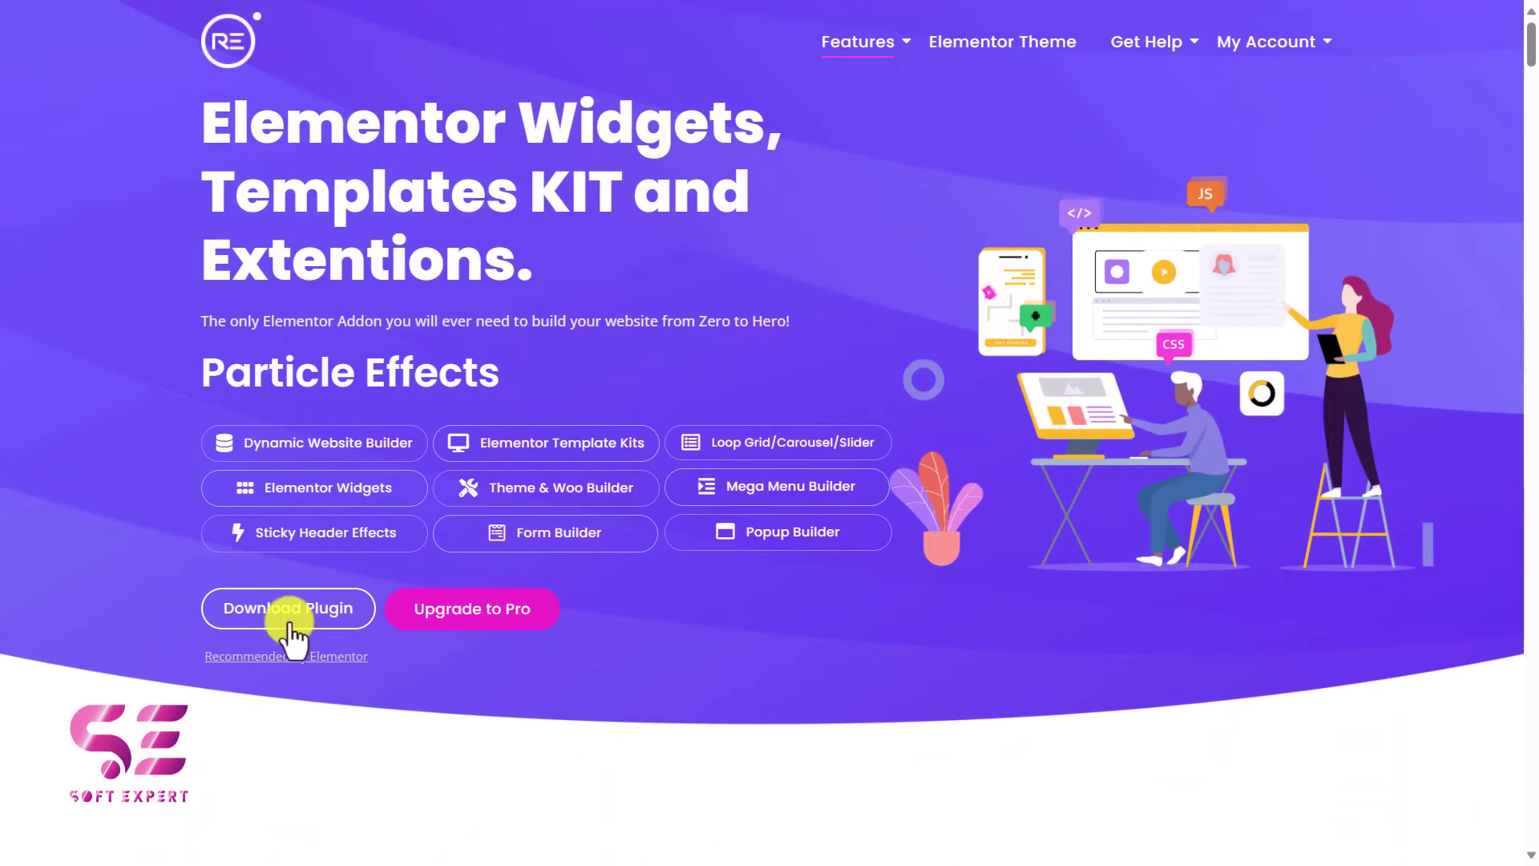
left_click(312, 628)
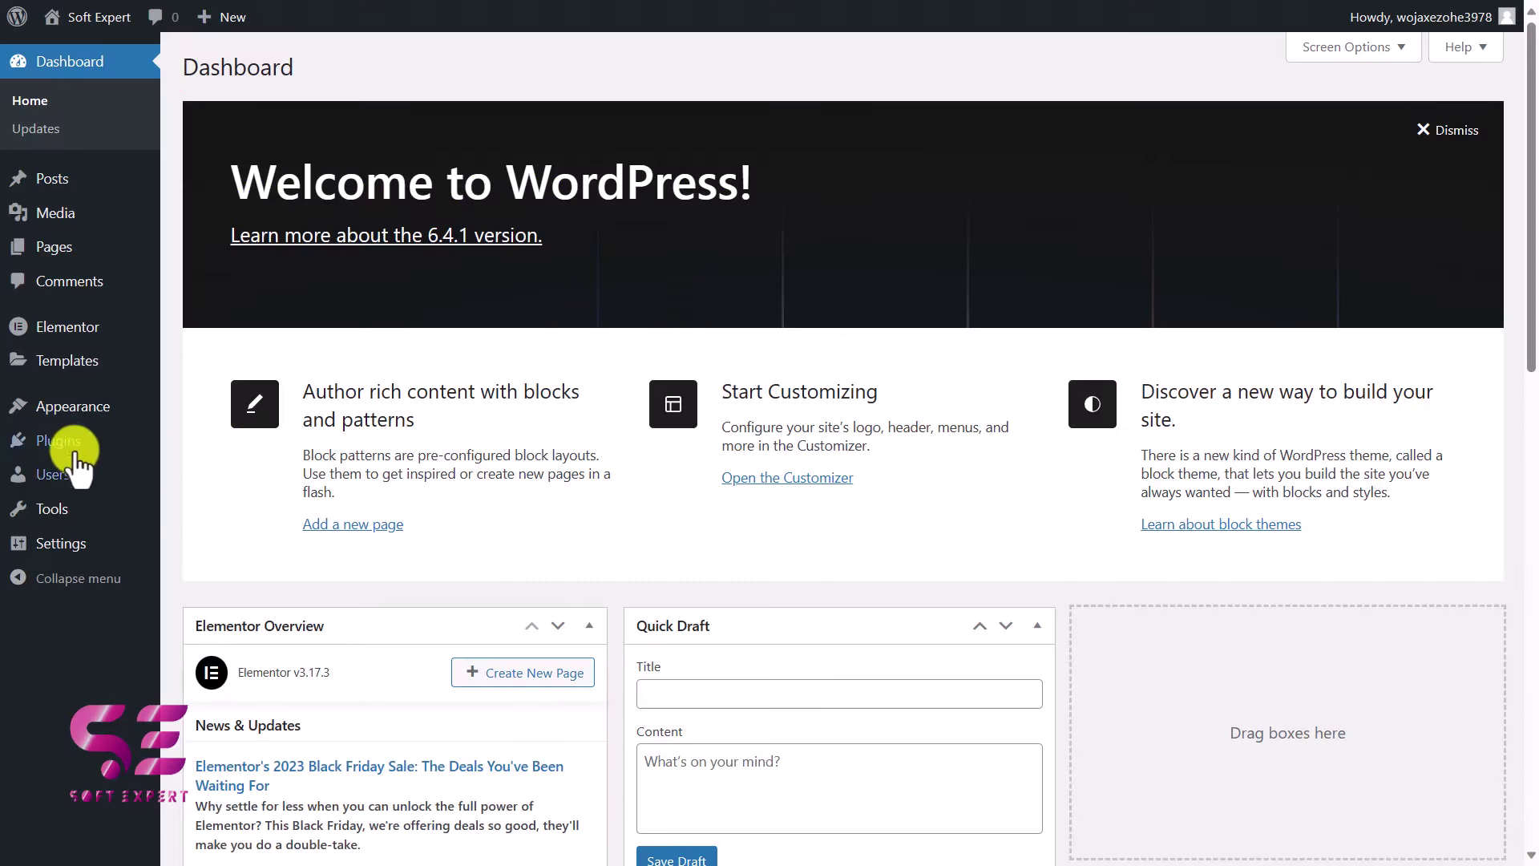
In the WordPress admin, upload, install and activate the plugin file royal-elementor-addons.1.3.81.zip, and opt in to its update notifications
mouse_move(60, 440)
left_click(255, 474)
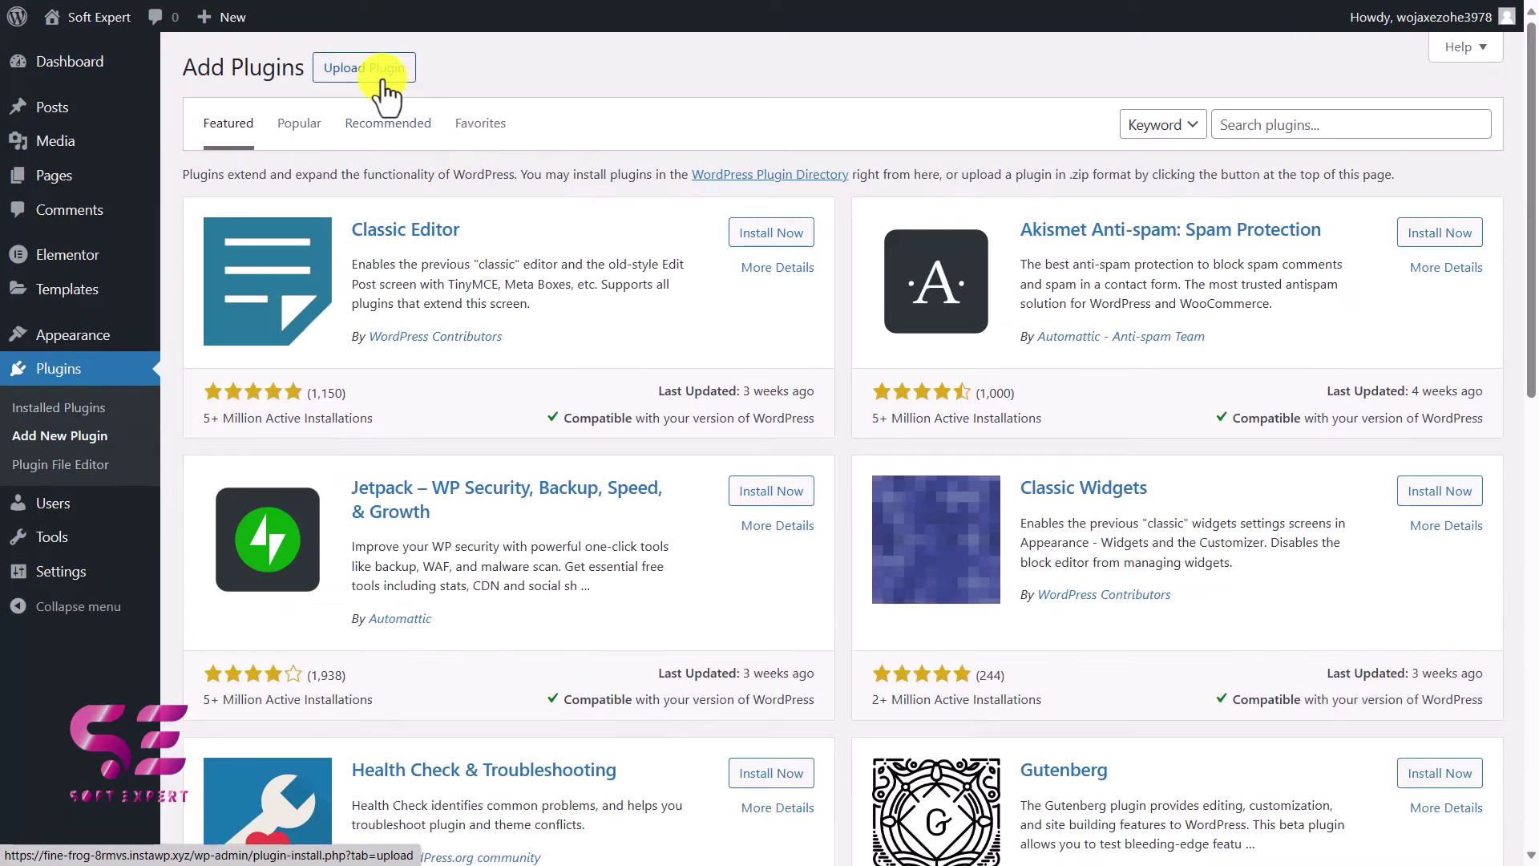
left_click(382, 80)
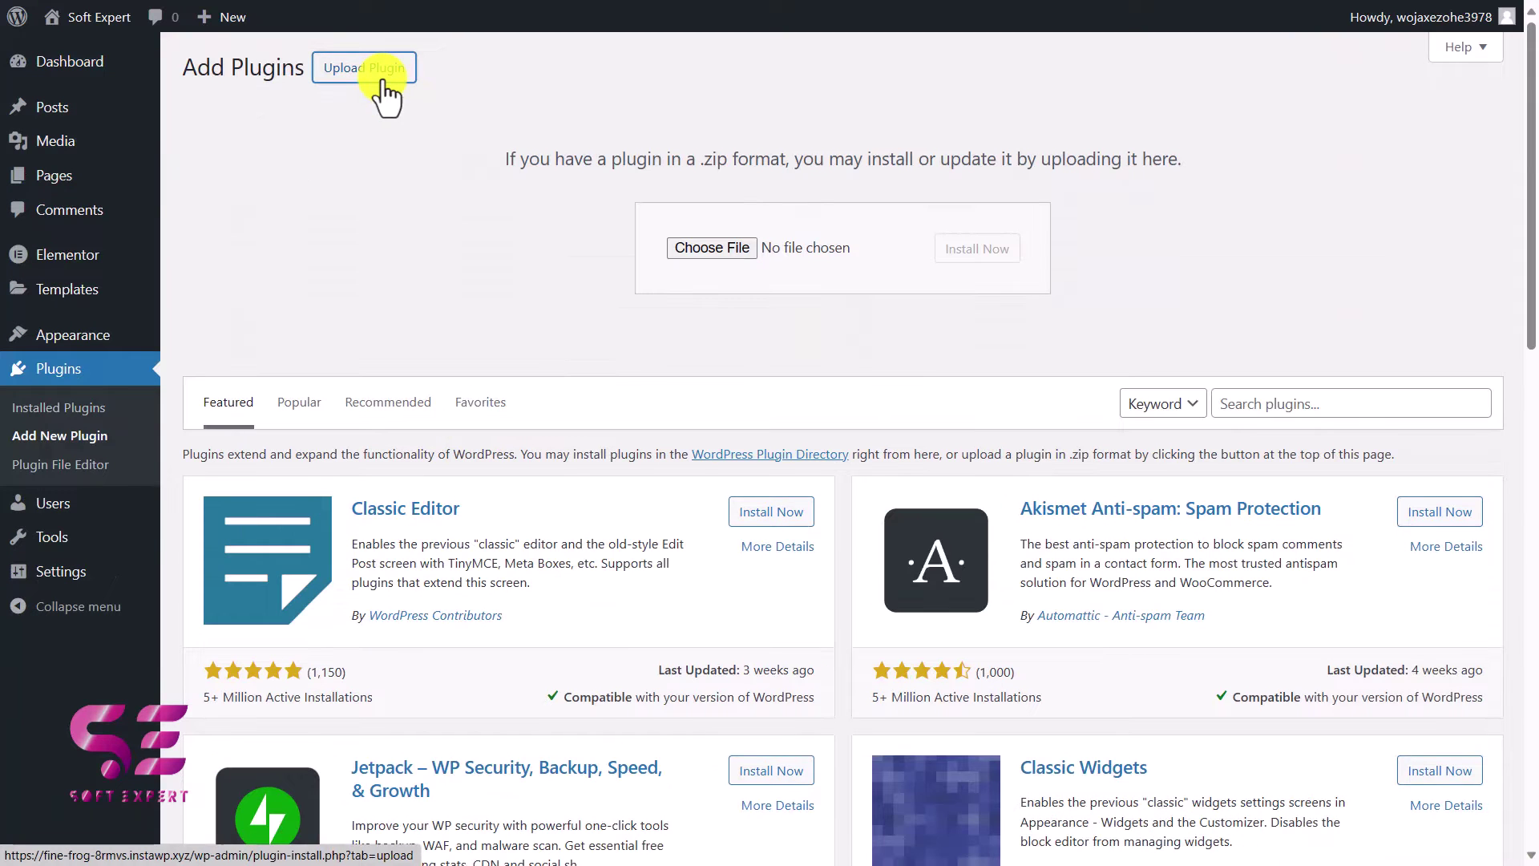
left_click(696, 251)
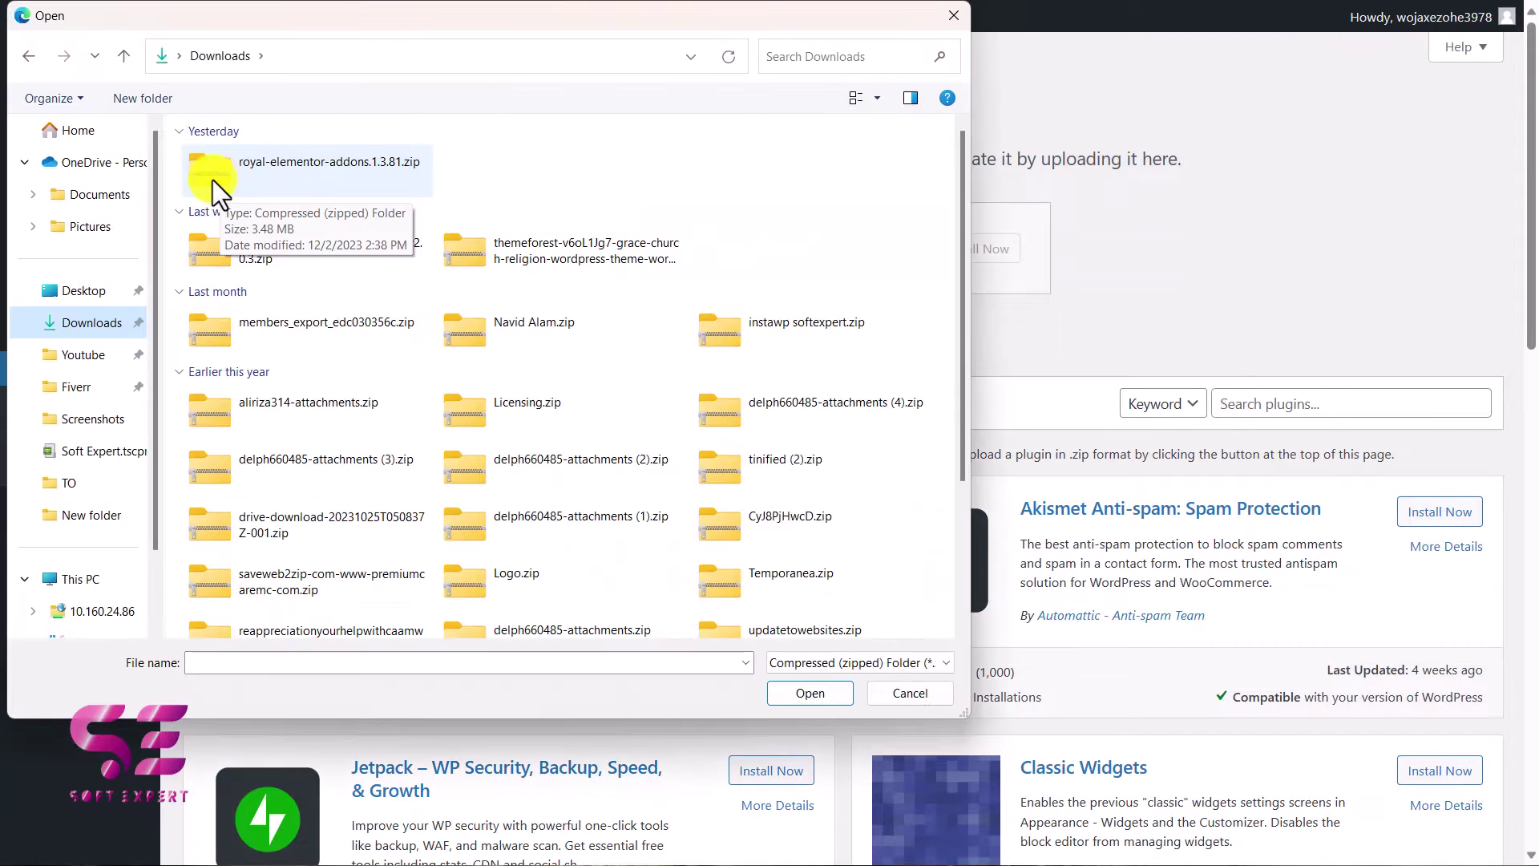
left_click(318, 162)
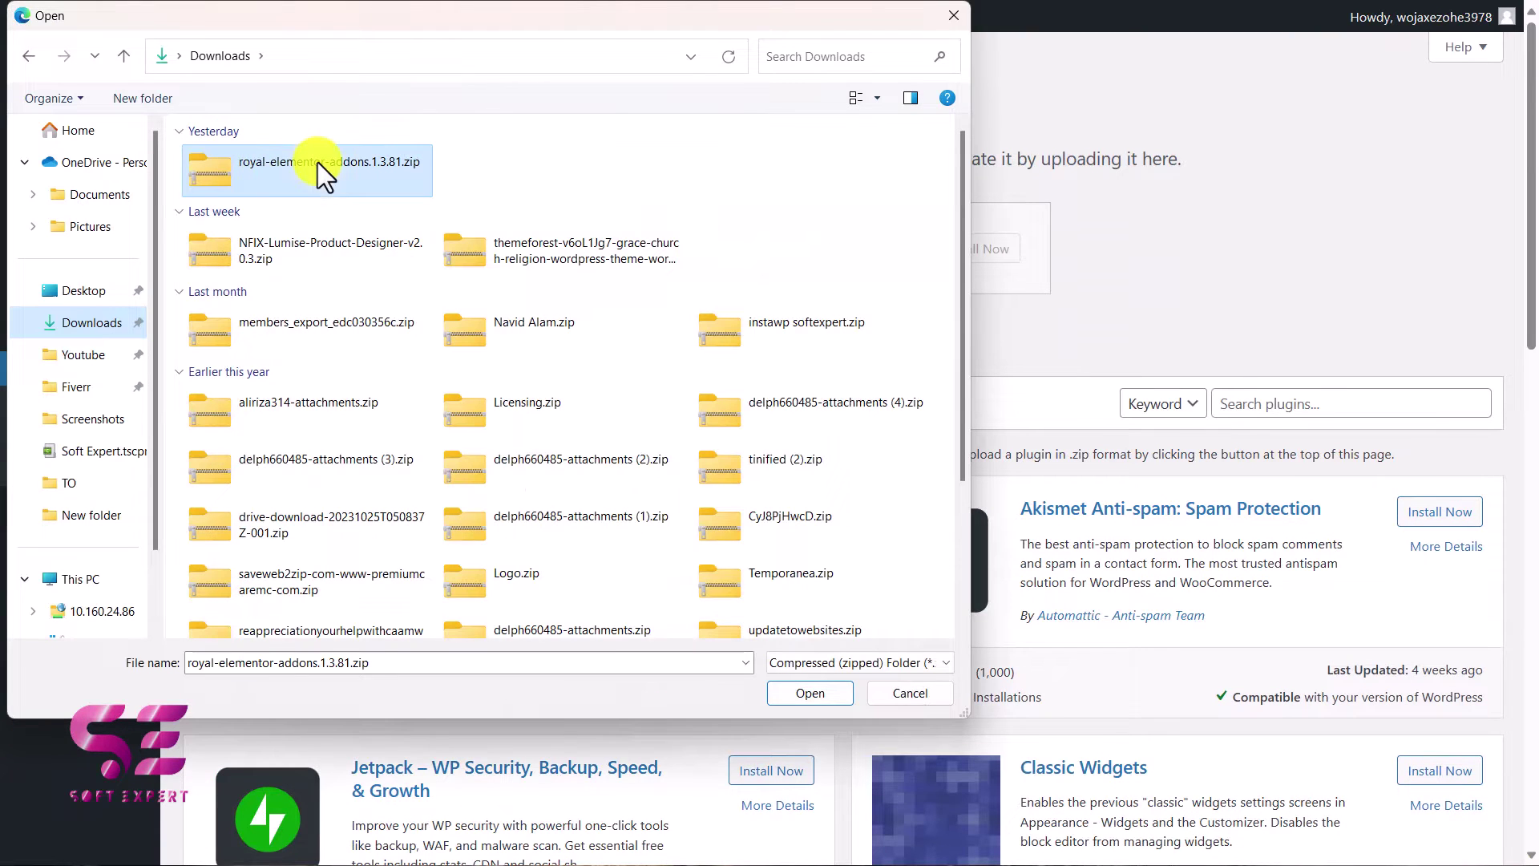
key("Return")
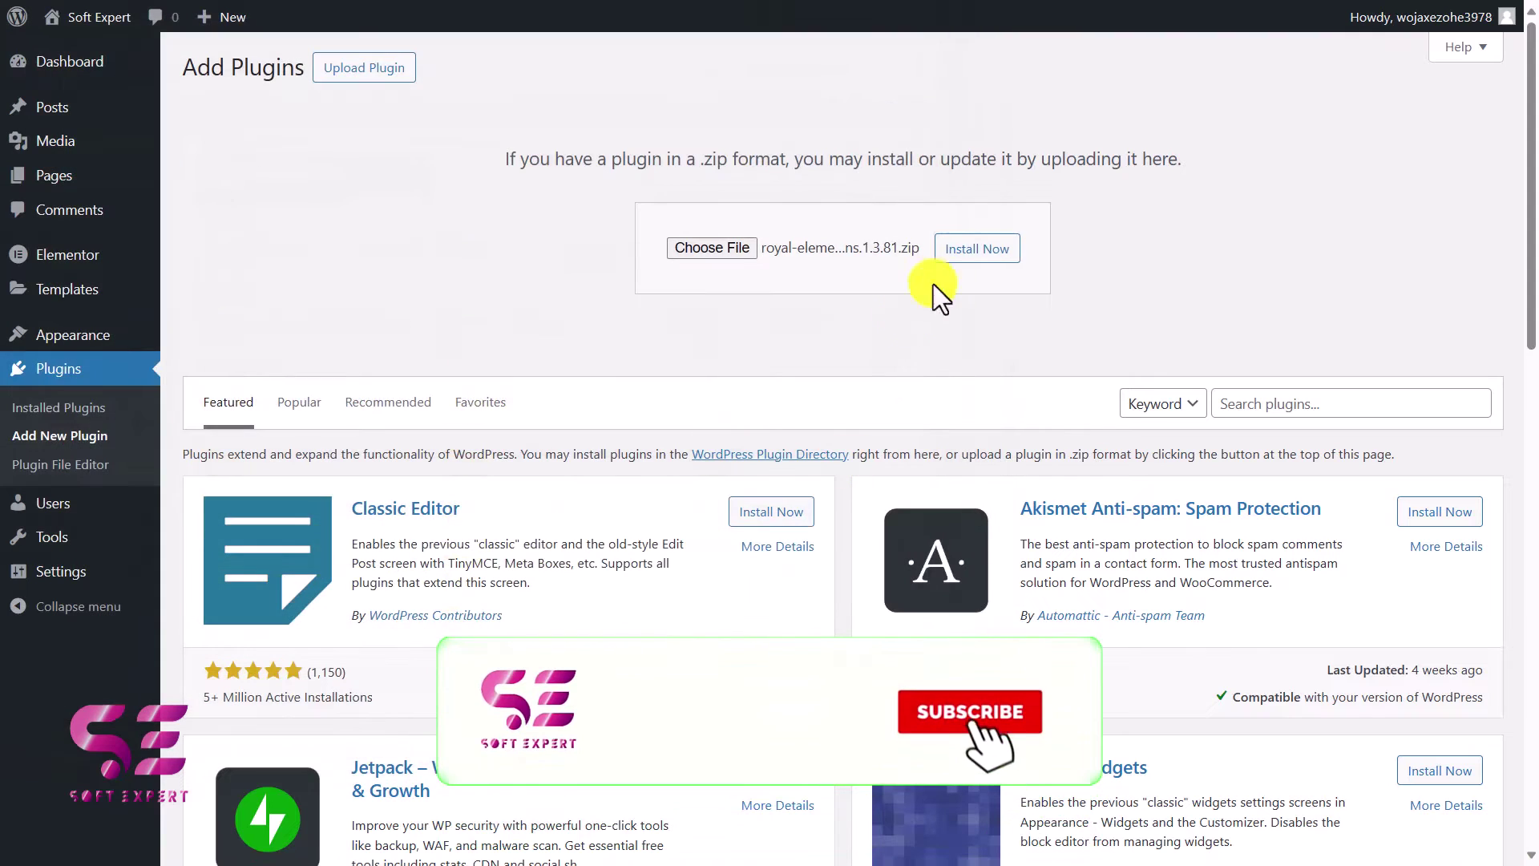
left_click(982, 255)
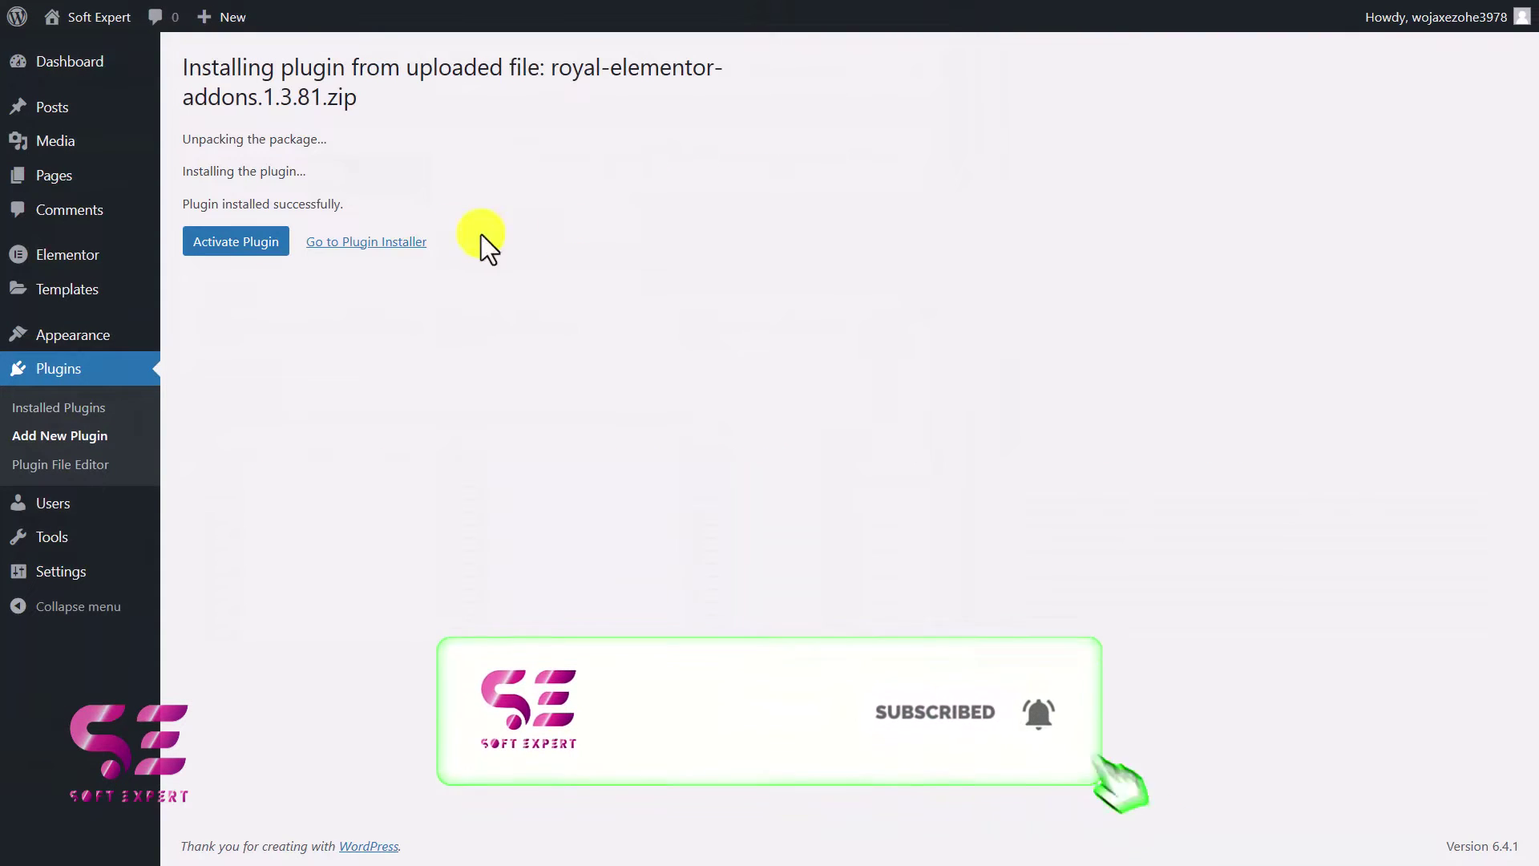
left_click(260, 250)
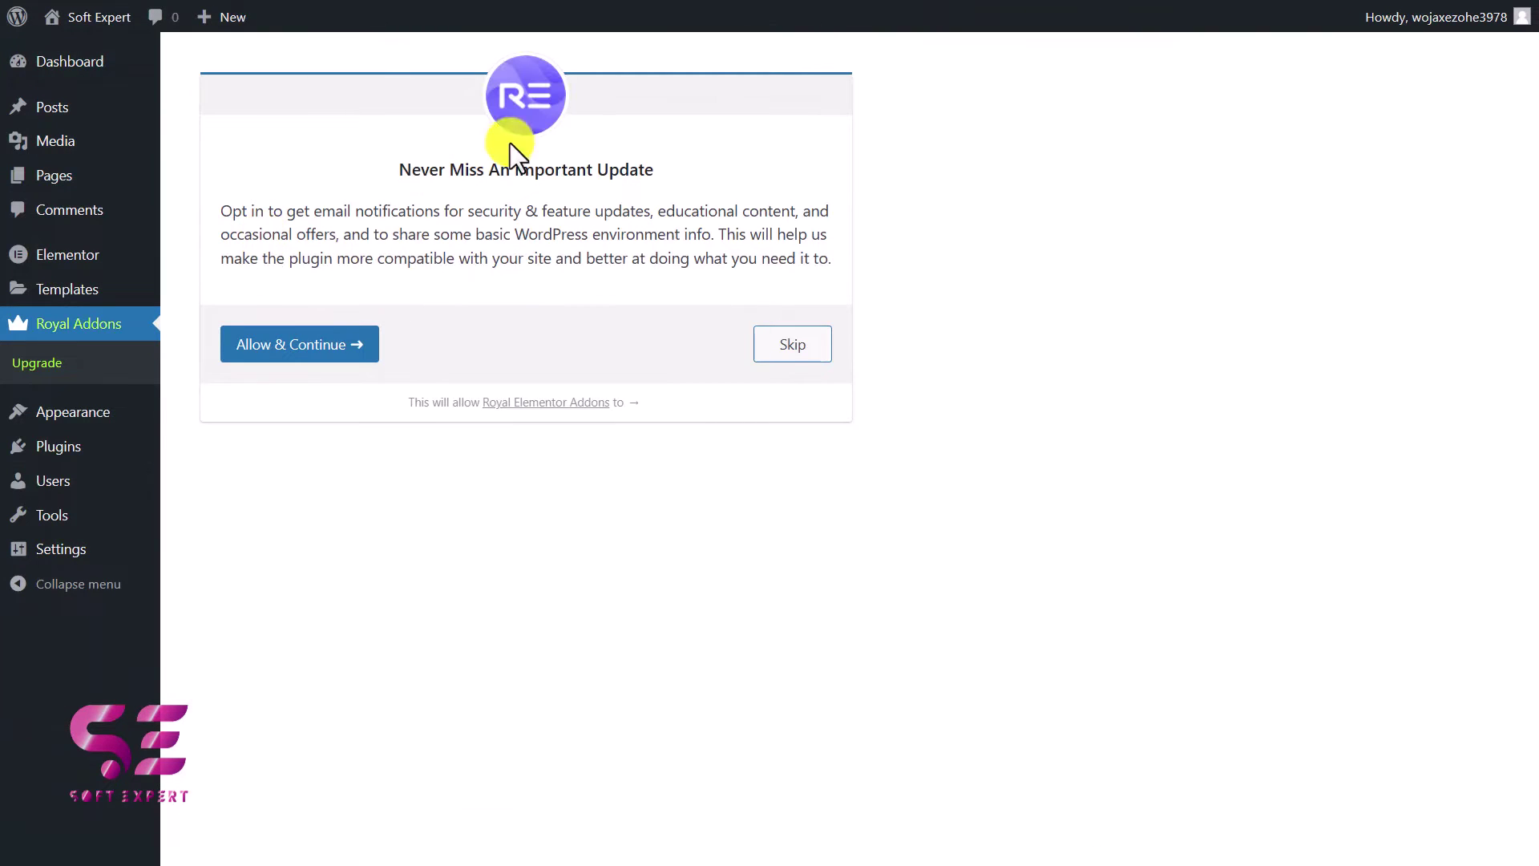
left_click(308, 355)
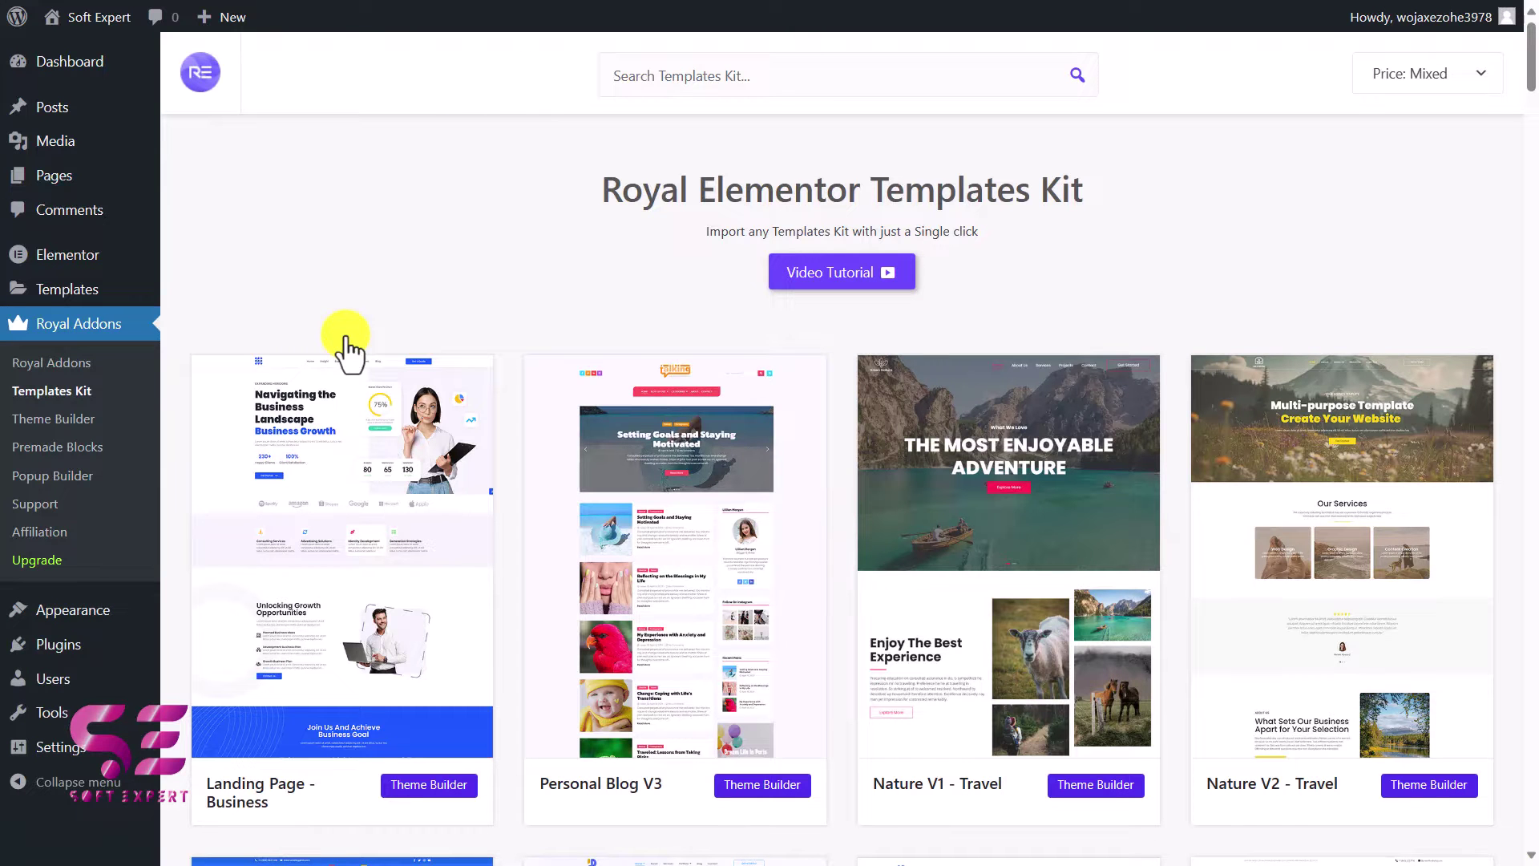
Browse the Royal Addons template kits, dismiss the Dynamic Content announcement, and check which widgets are enabled in the plugin's widget list
scroll(520, 491, "down", 6)
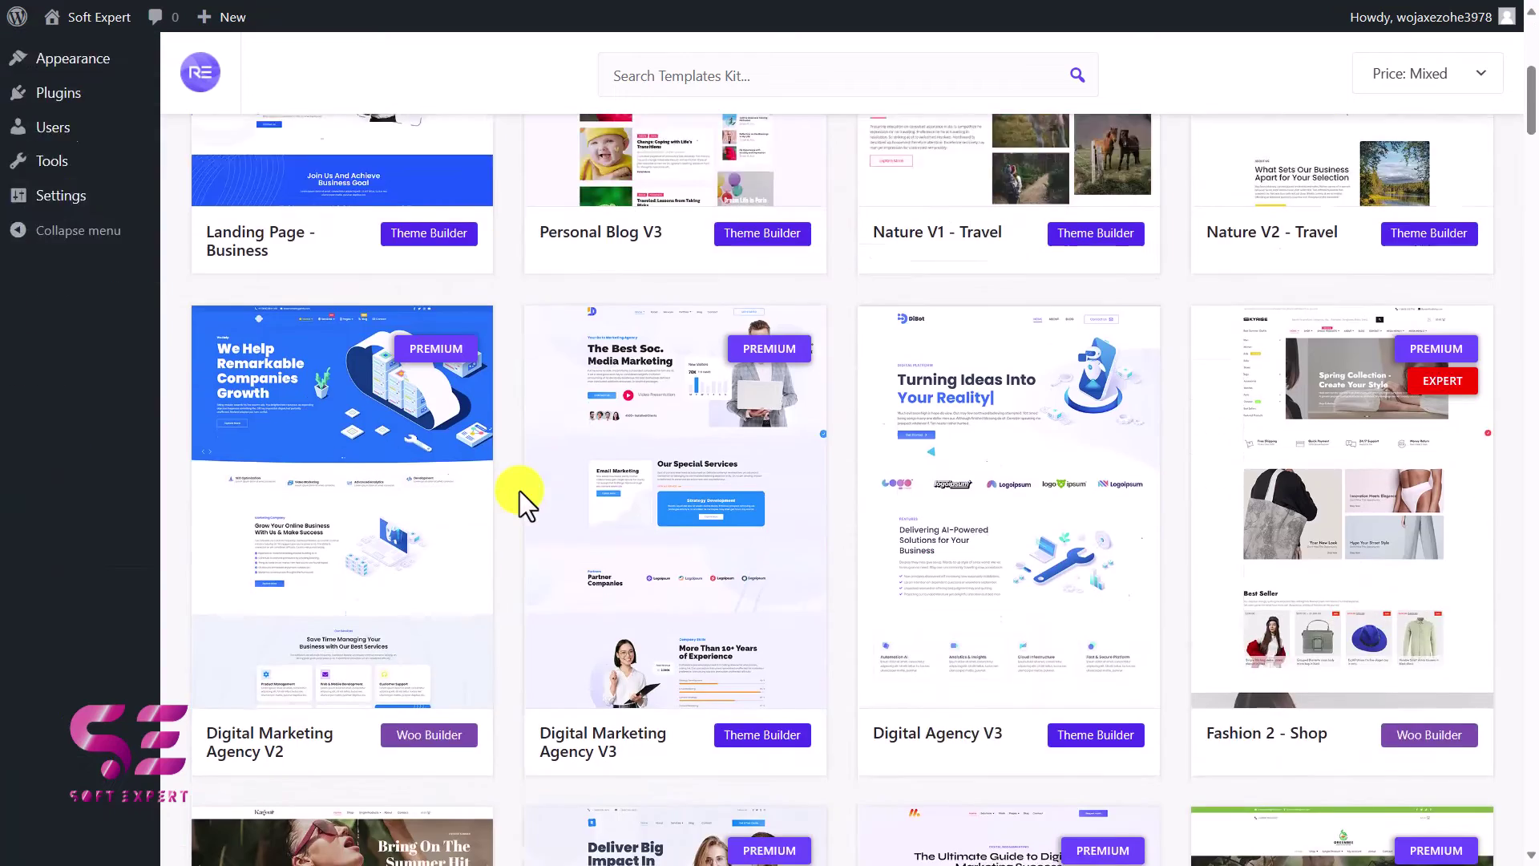
scroll(513, 497, "up", 6)
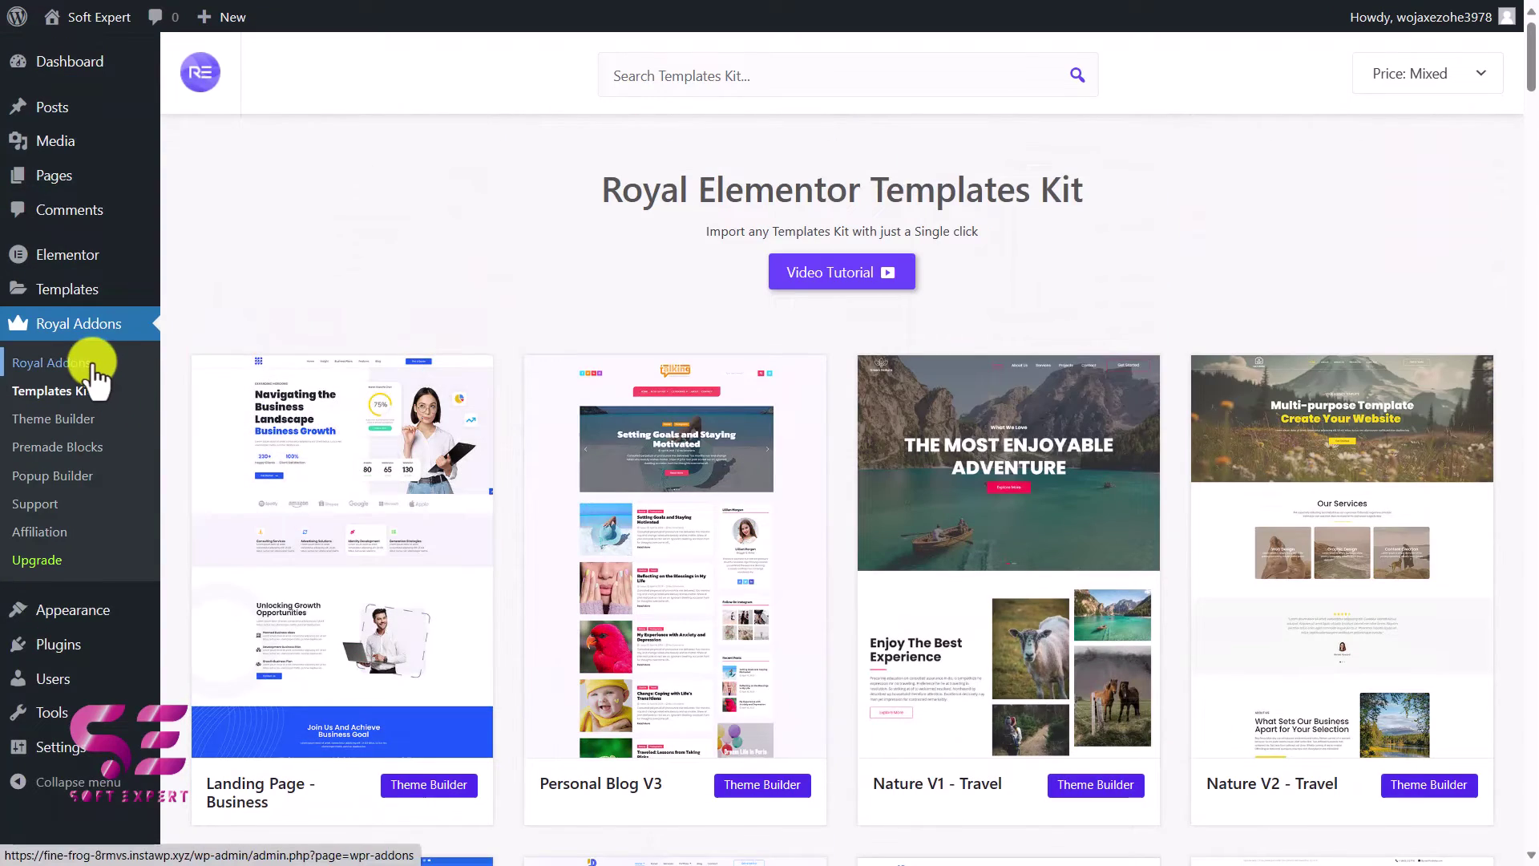
left_click(80, 365)
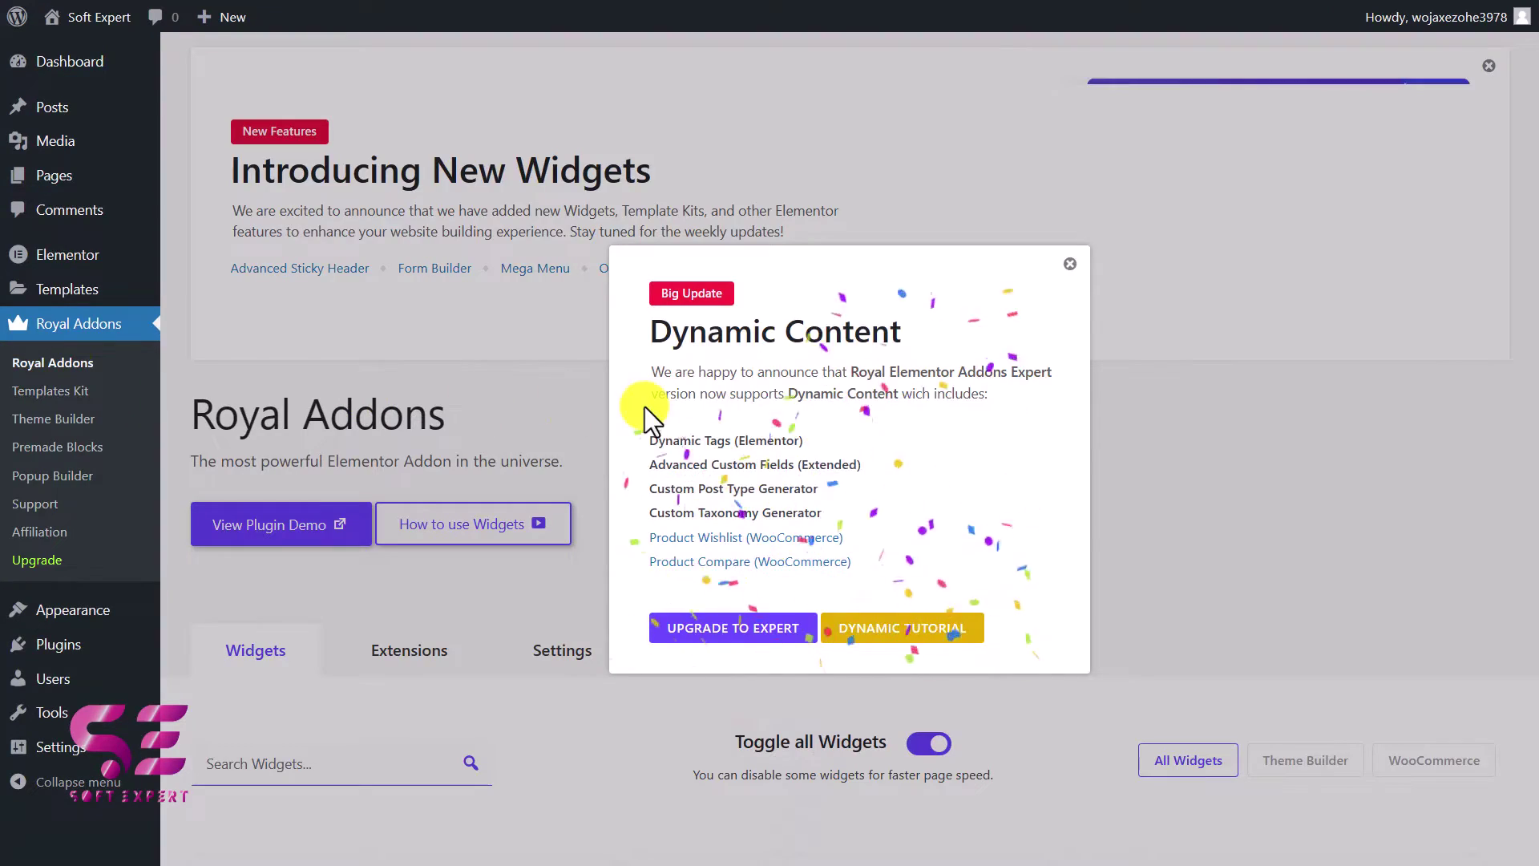
left_click(1064, 264)
scroll(936, 417, "down", 6)
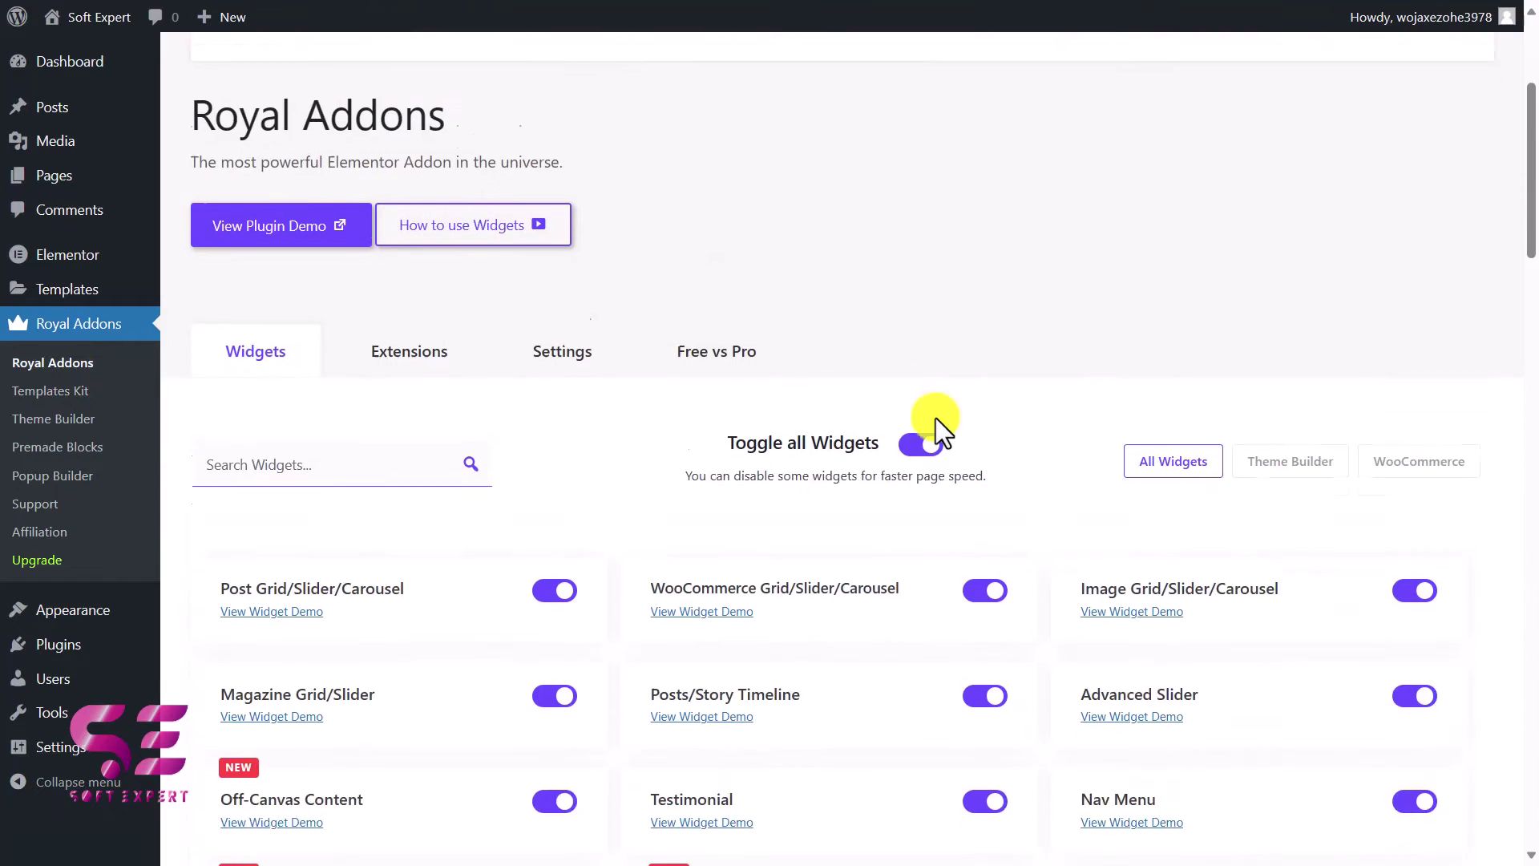
scroll(936, 417, "down", 8)
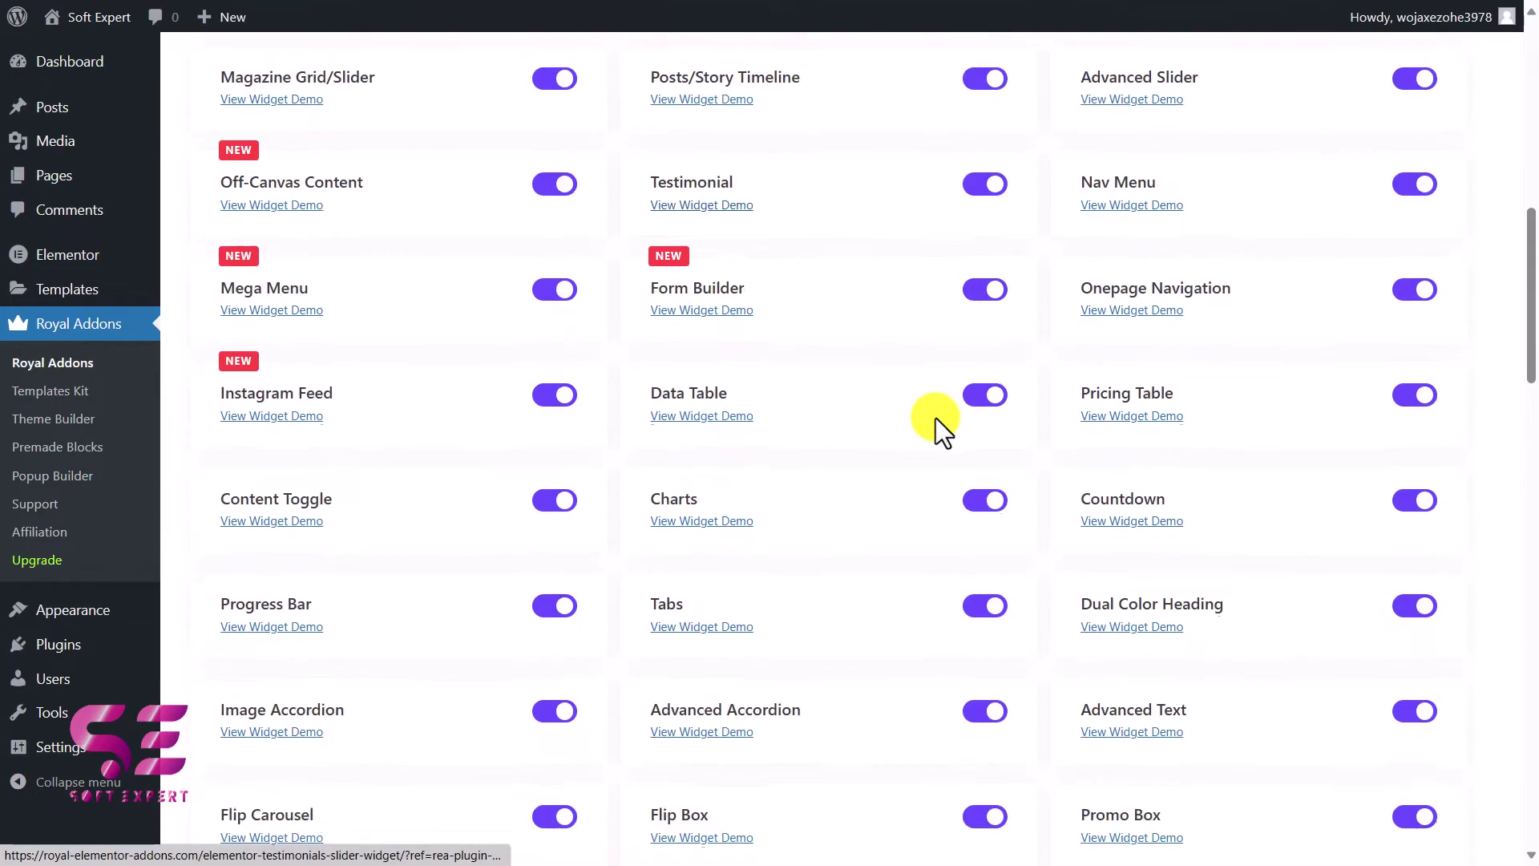
scroll(935, 417, "down", 5)
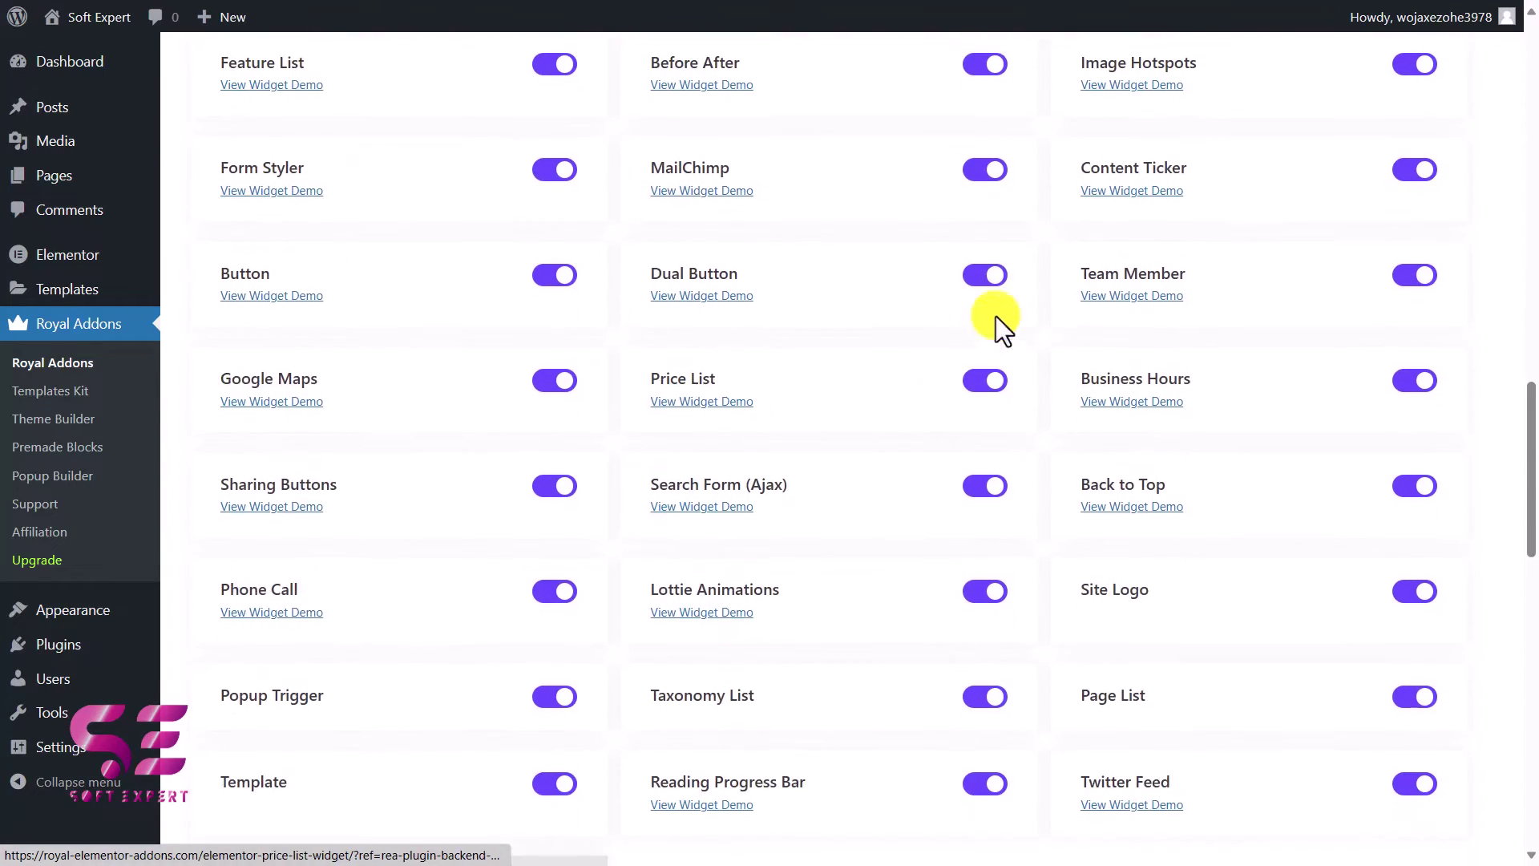
Look through the whole Royal Addons widget list, including the Theme Builder and WooCommerce Builder widgets
scroll(989, 539, "down", 6)
scroll(989, 540, "up", 15)
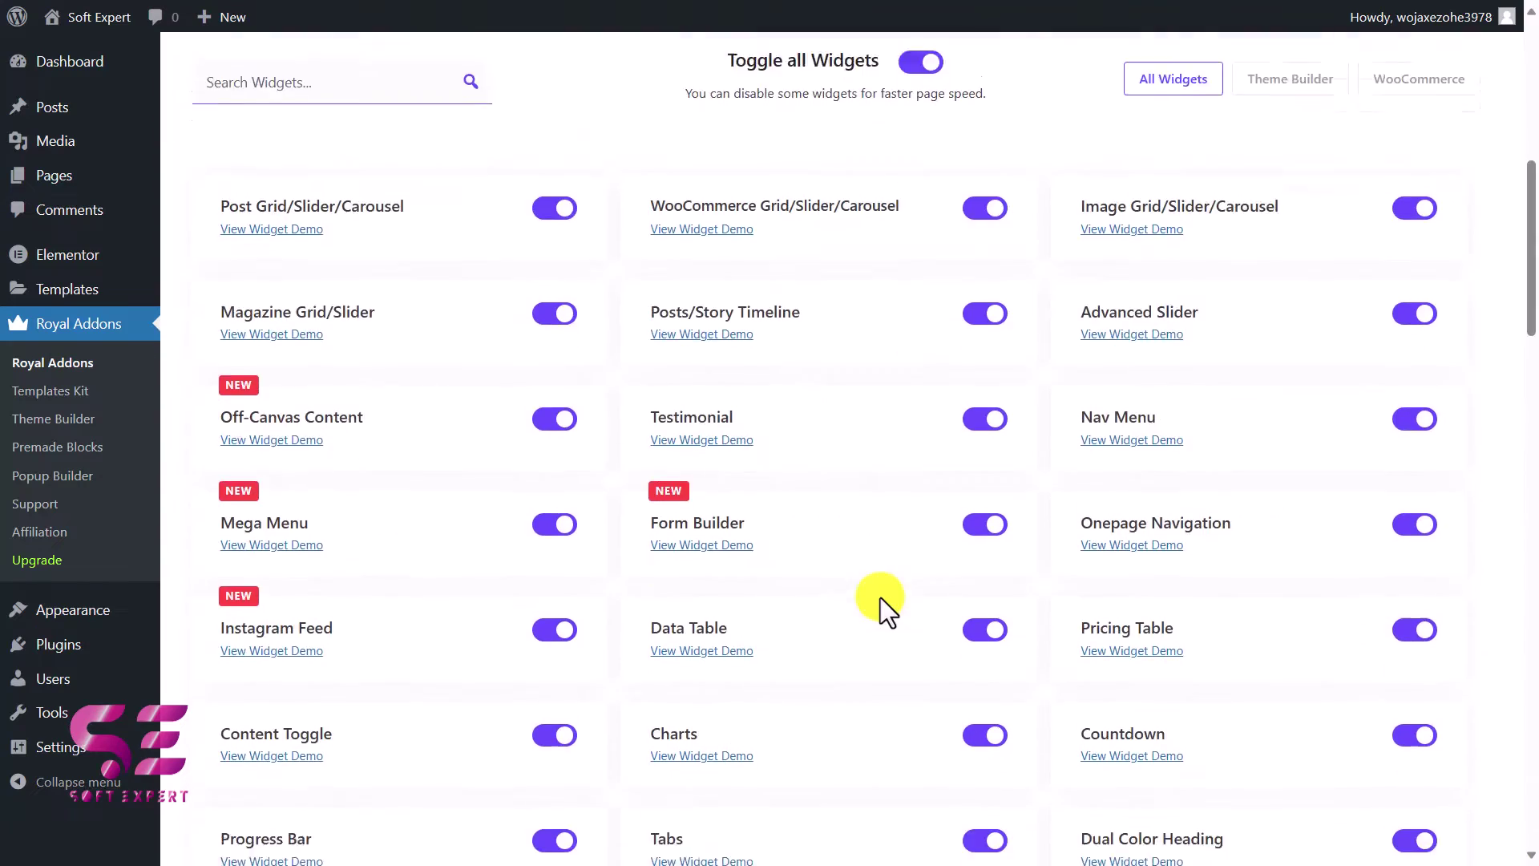
scroll(880, 598, "down", 8)
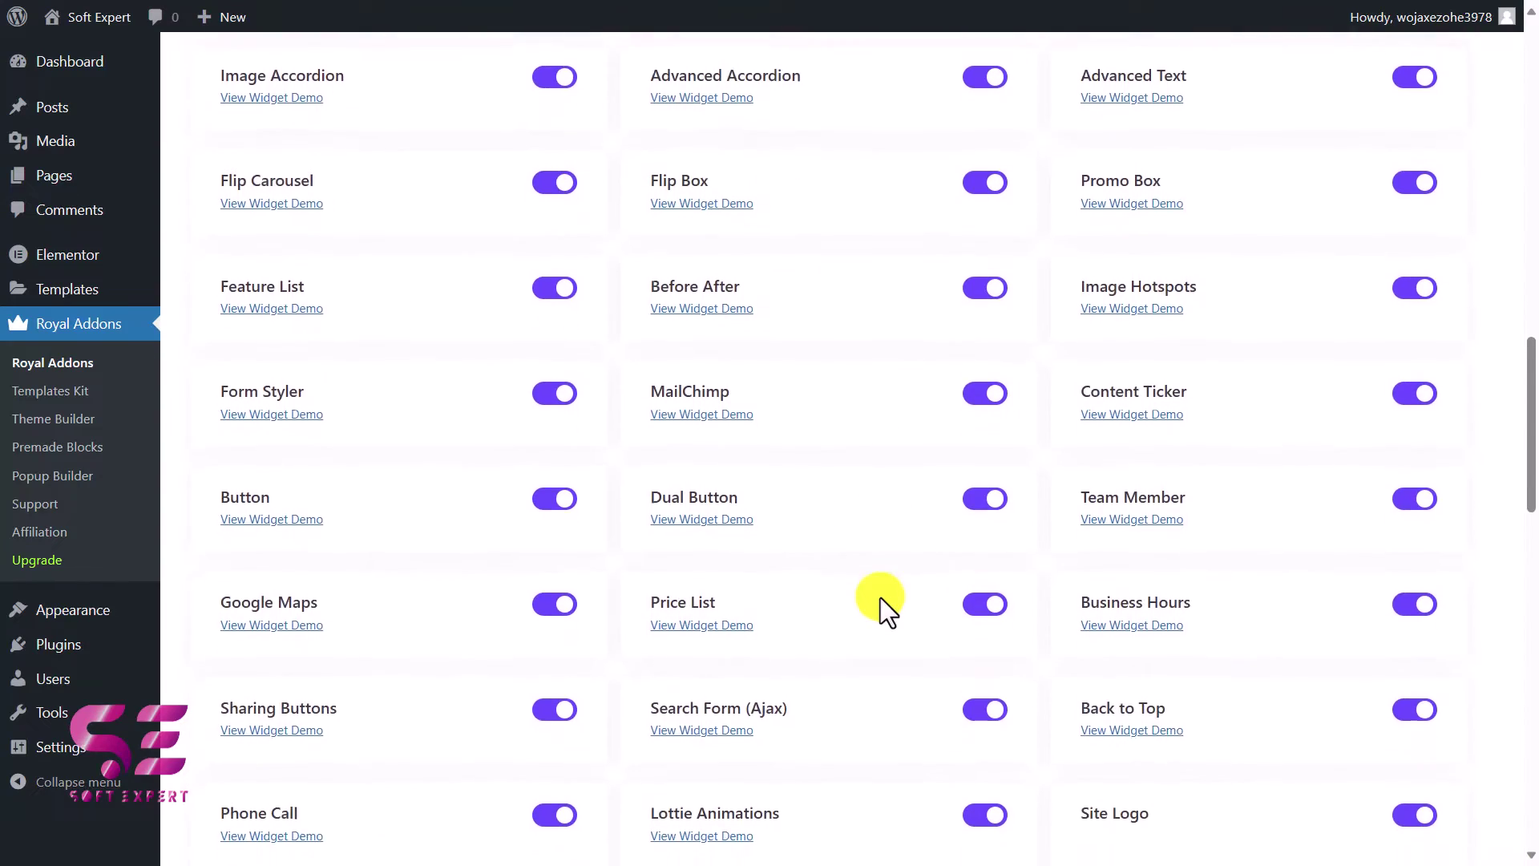
scroll(880, 598, "down", 7)
scroll(881, 598, "down", 4)
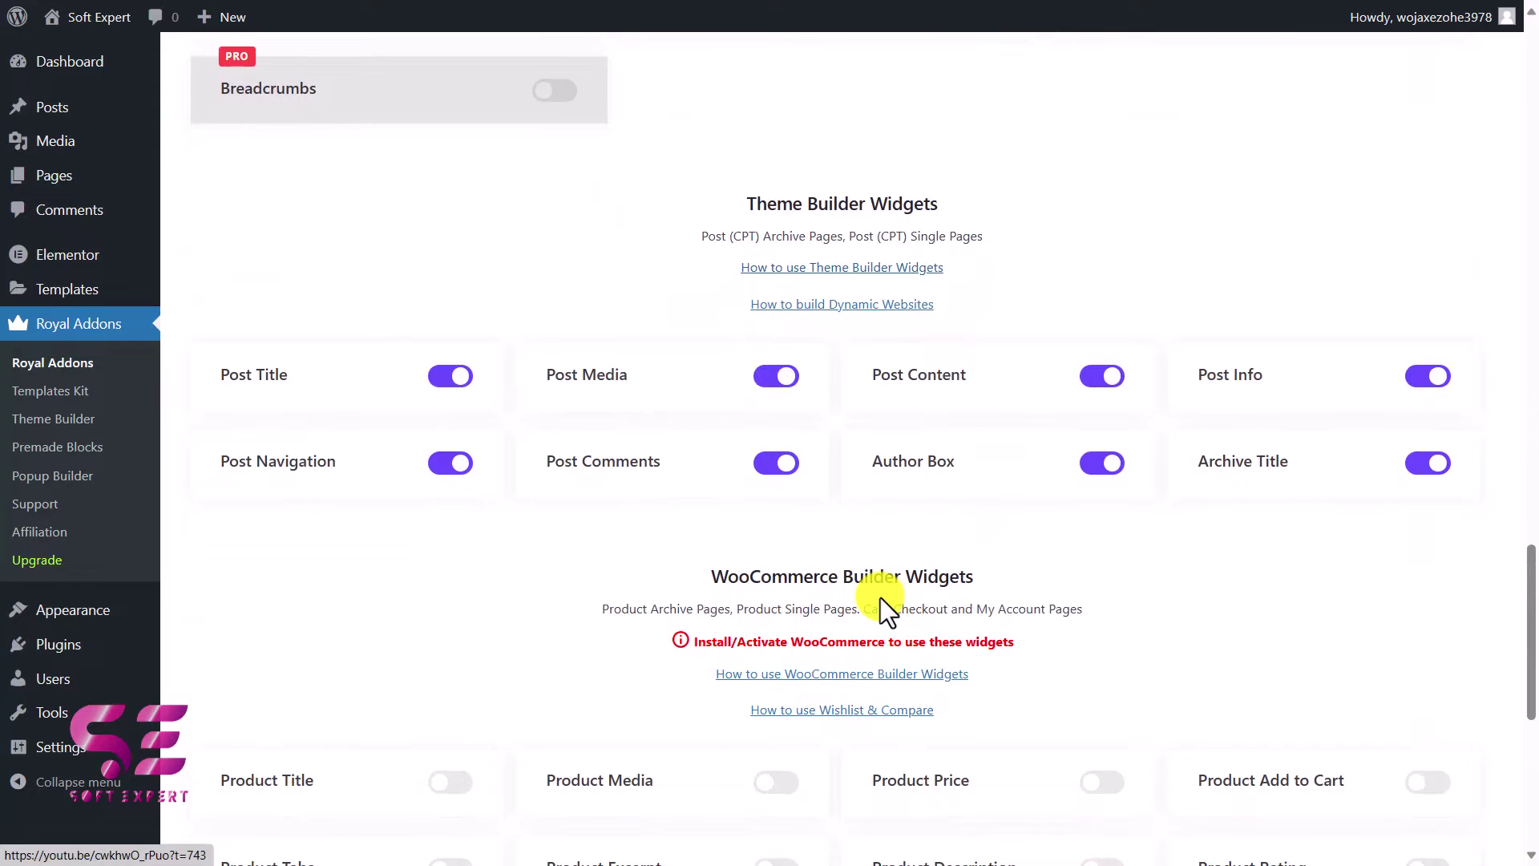
scroll(811, 545, "up", 20)
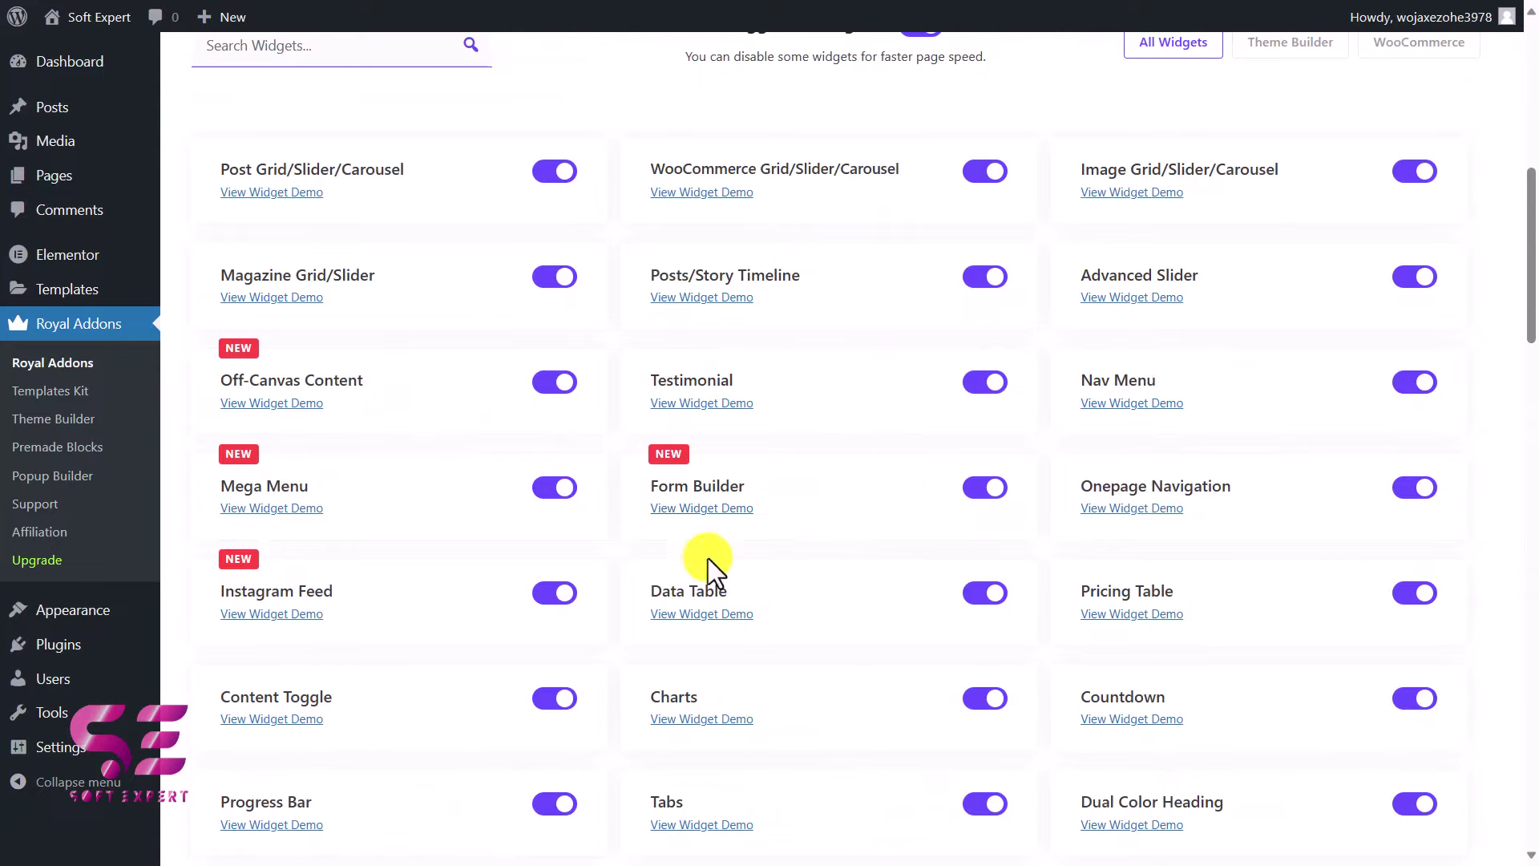
scroll(811, 457, "up", 8)
Review the Royal Addons extensions and plugin settings, and view the header templates in its Theme Builder
left_click(408, 608)
scroll(447, 548, "down", 3)
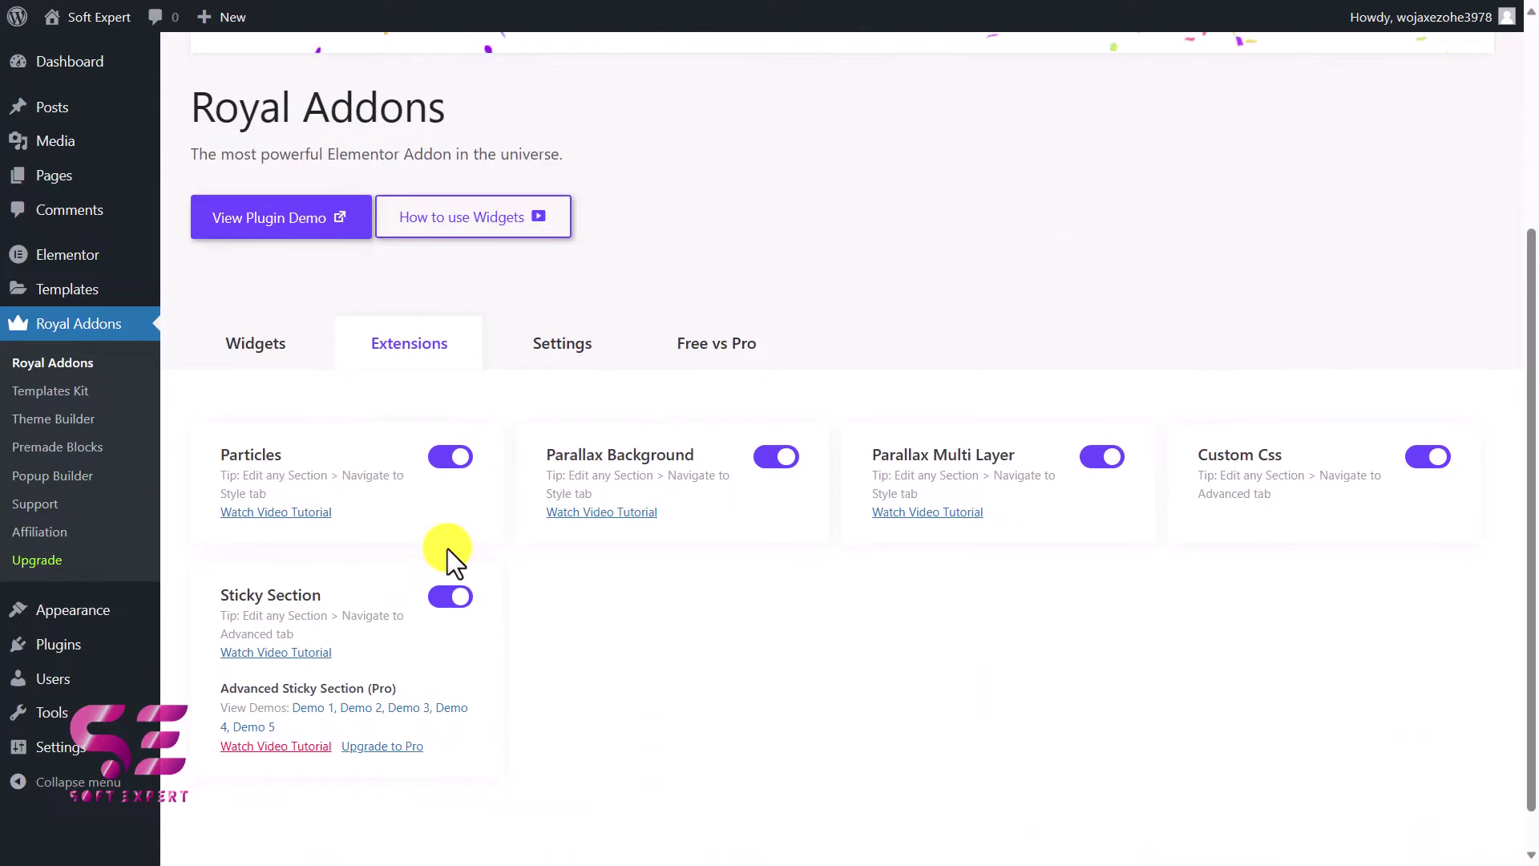
left_click(447, 548)
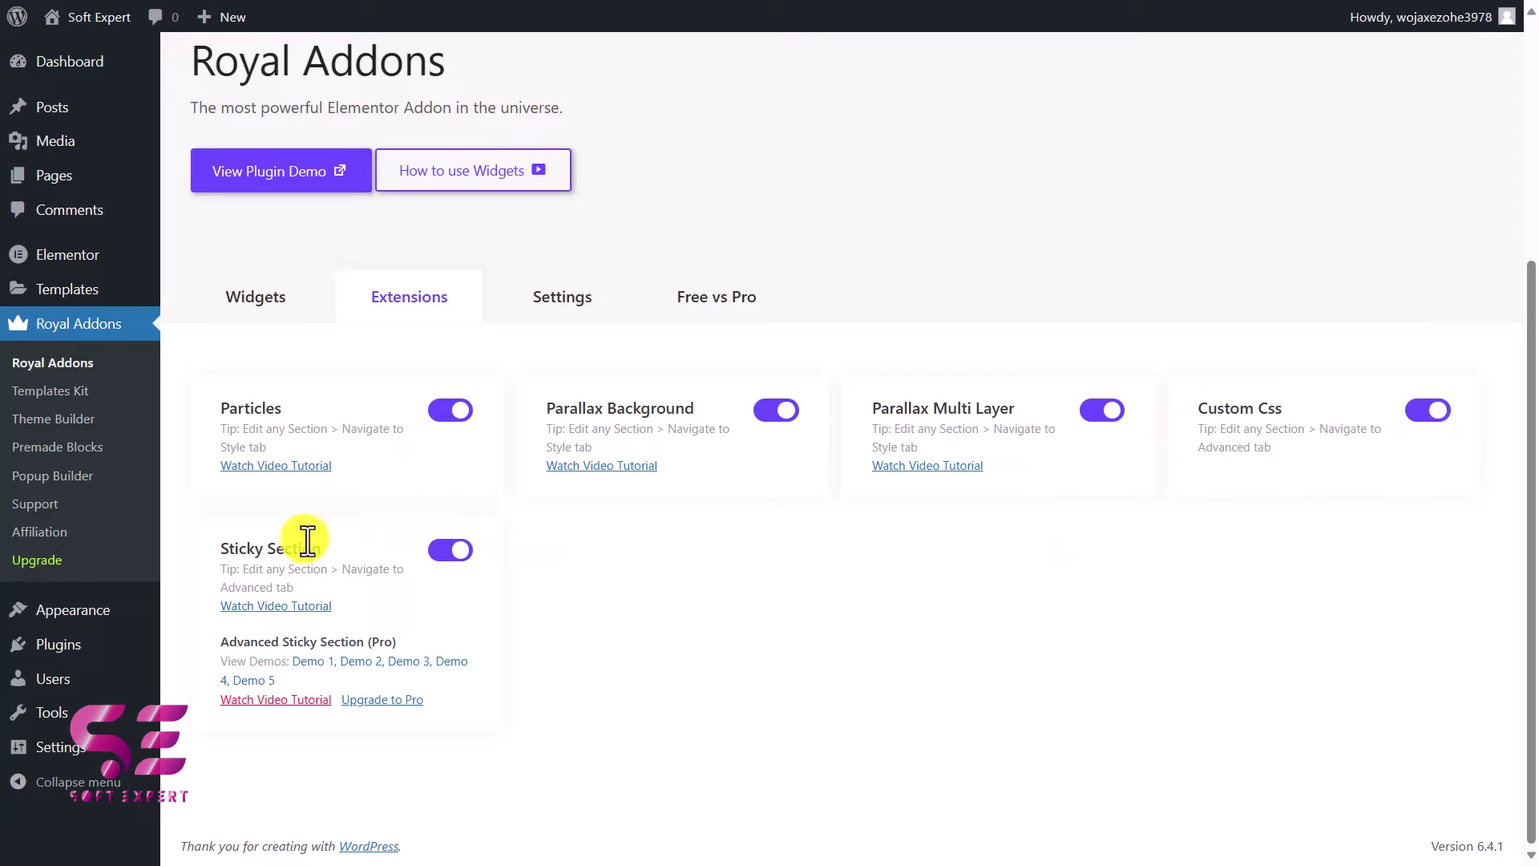
left_click(562, 304)
scroll(441, 383, "down", 12)
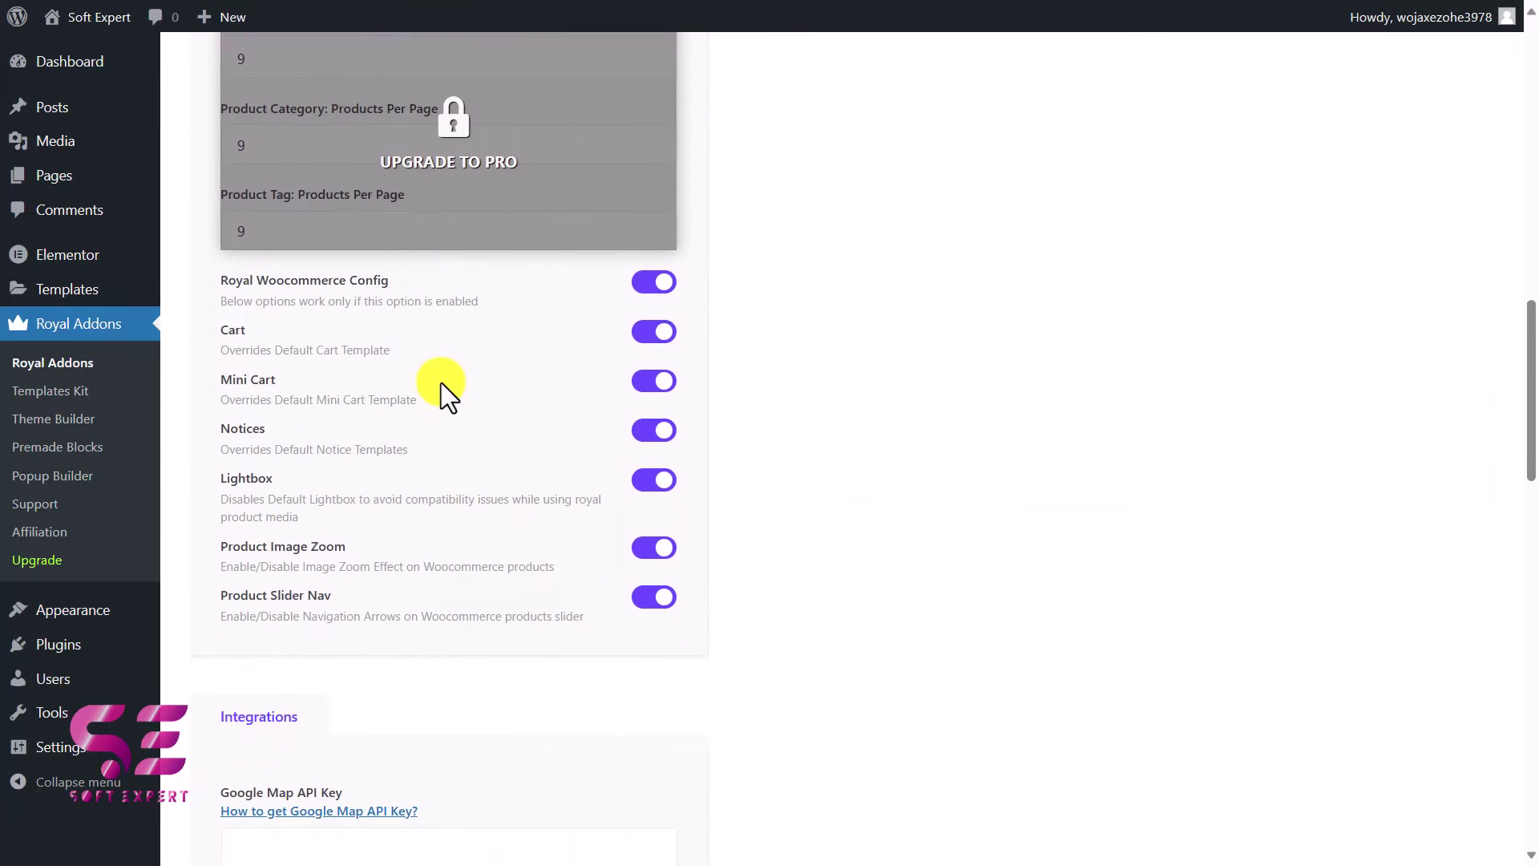
scroll(441, 383, "up", 10)
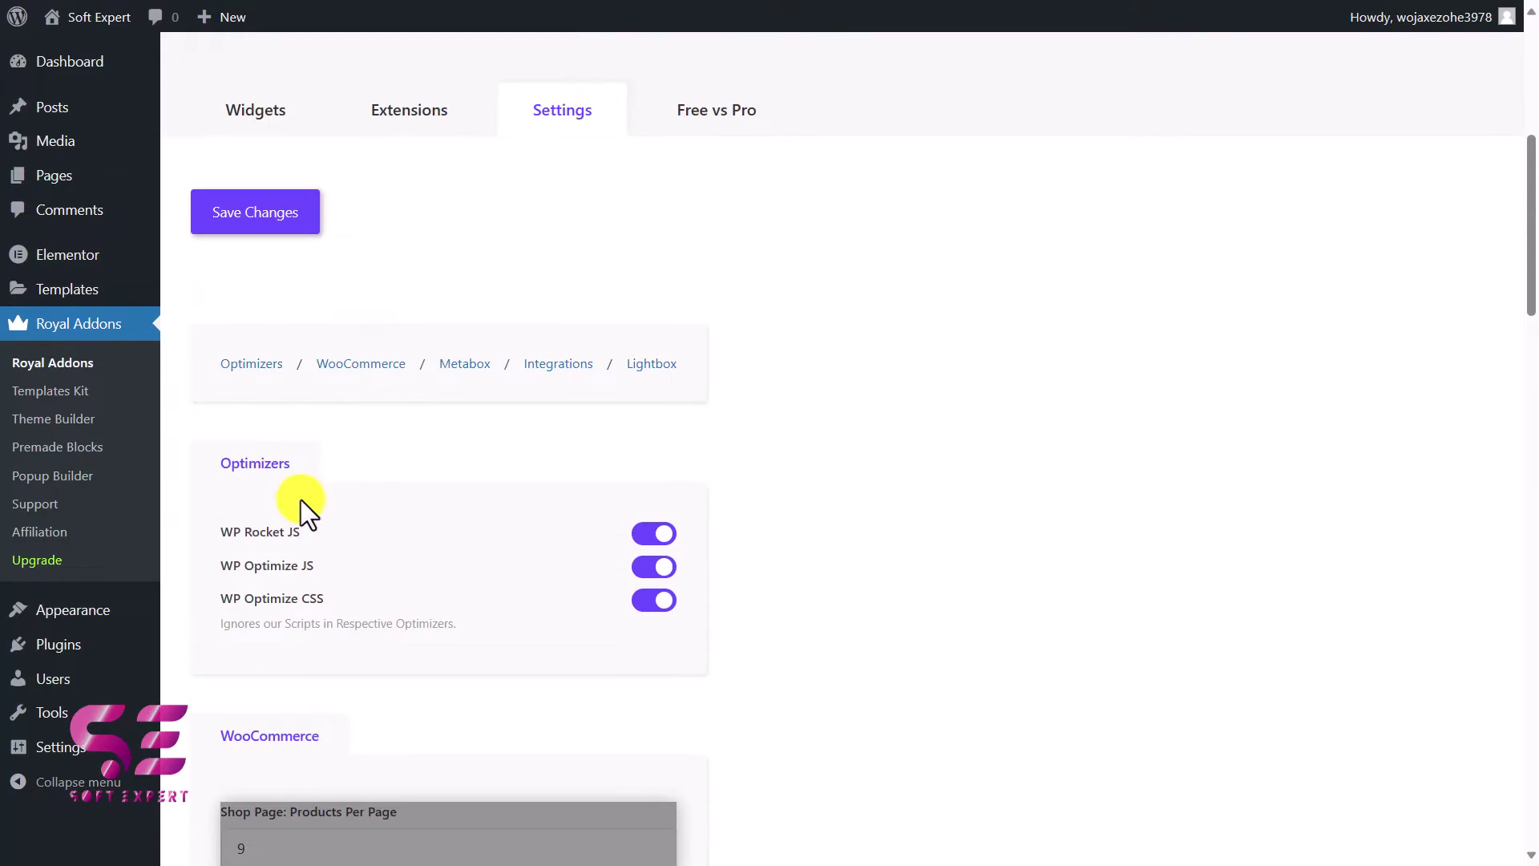
scroll(323, 589, "up", 3)
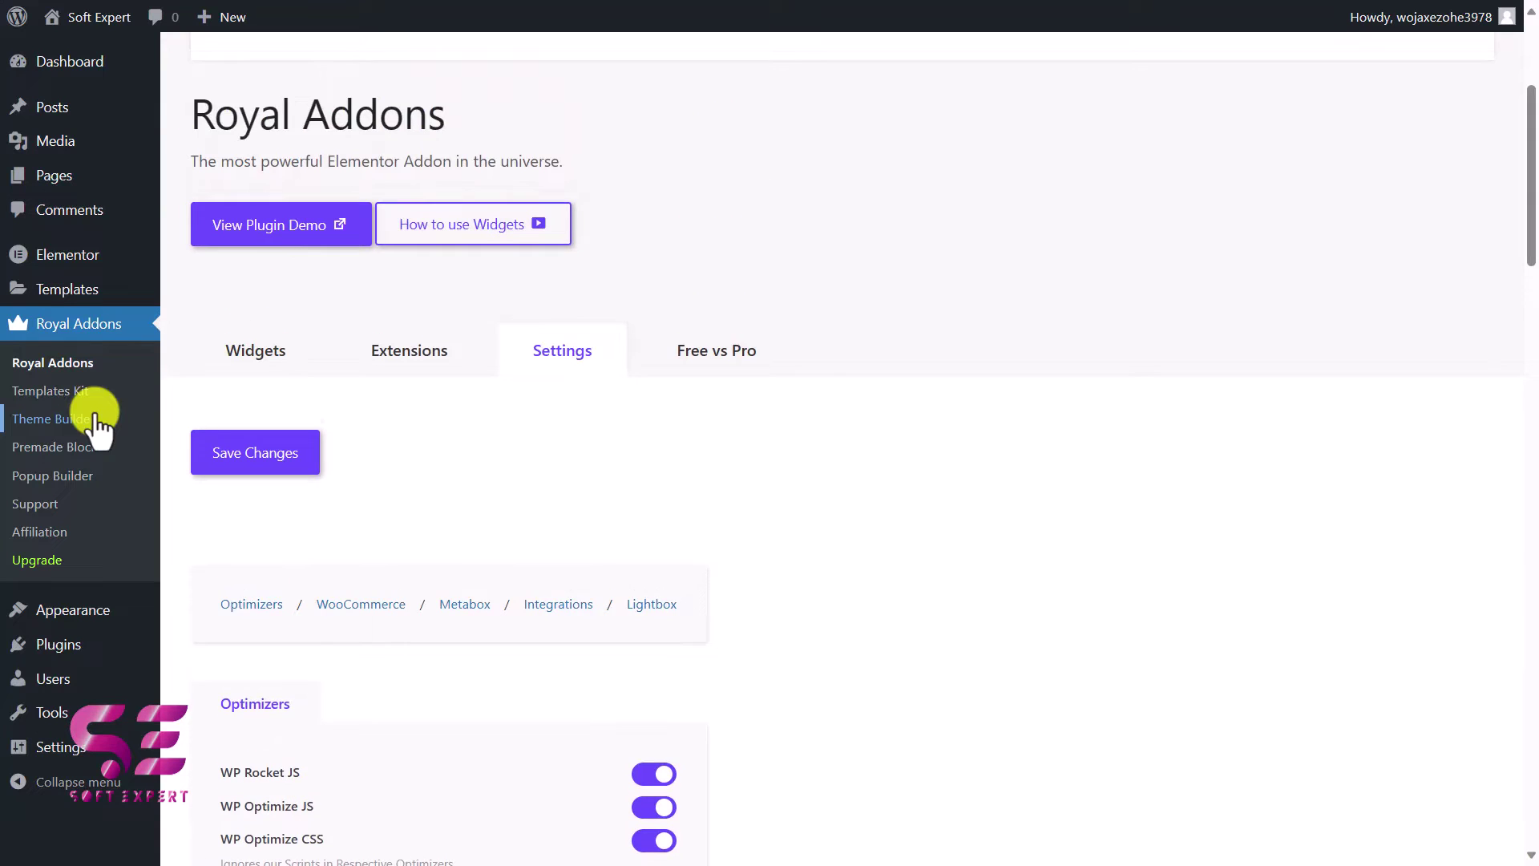
left_click(56, 419)
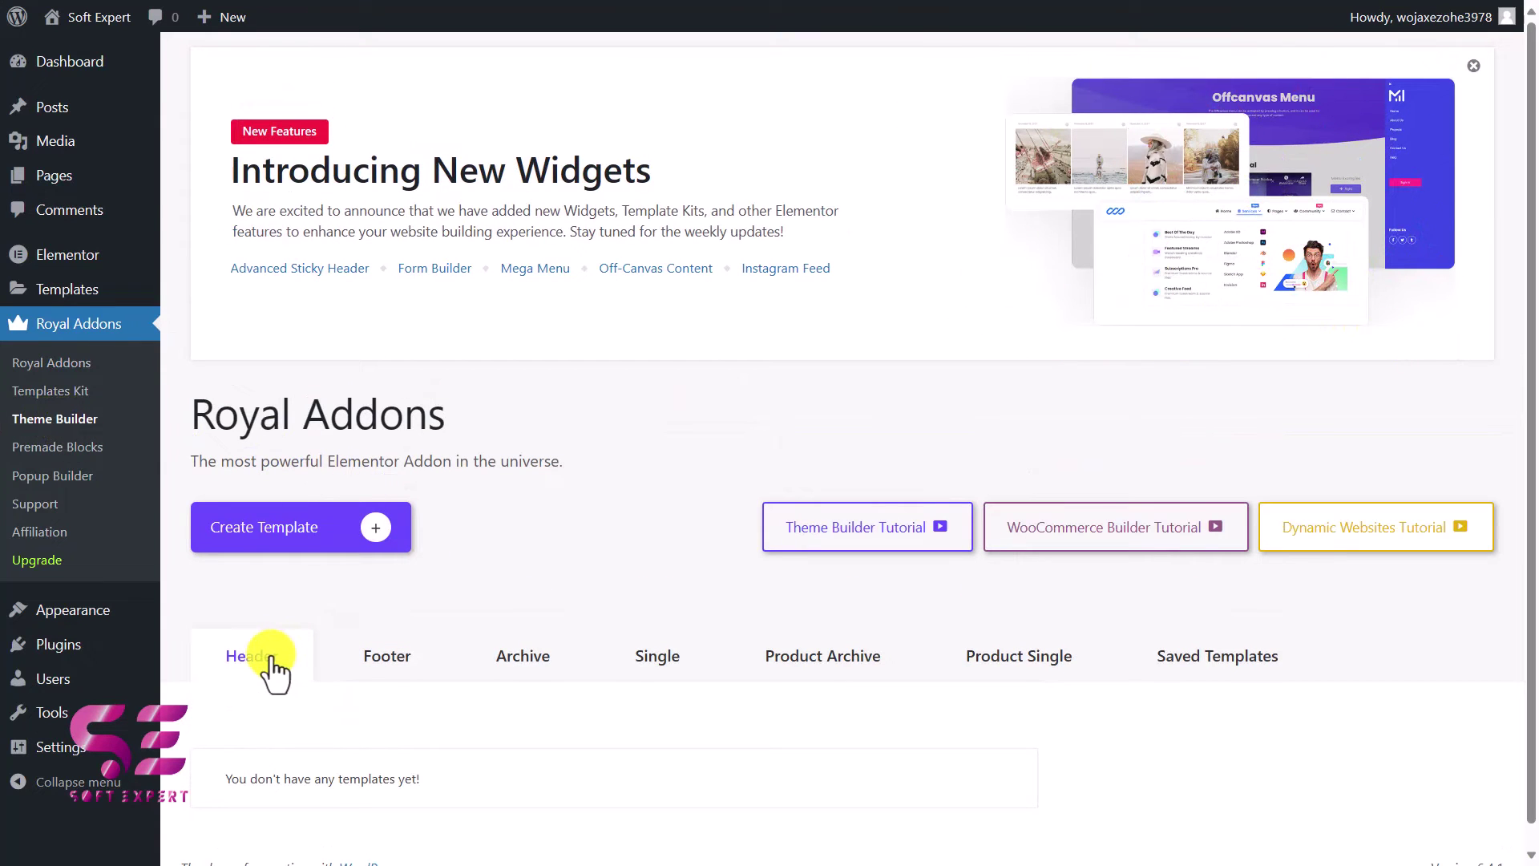
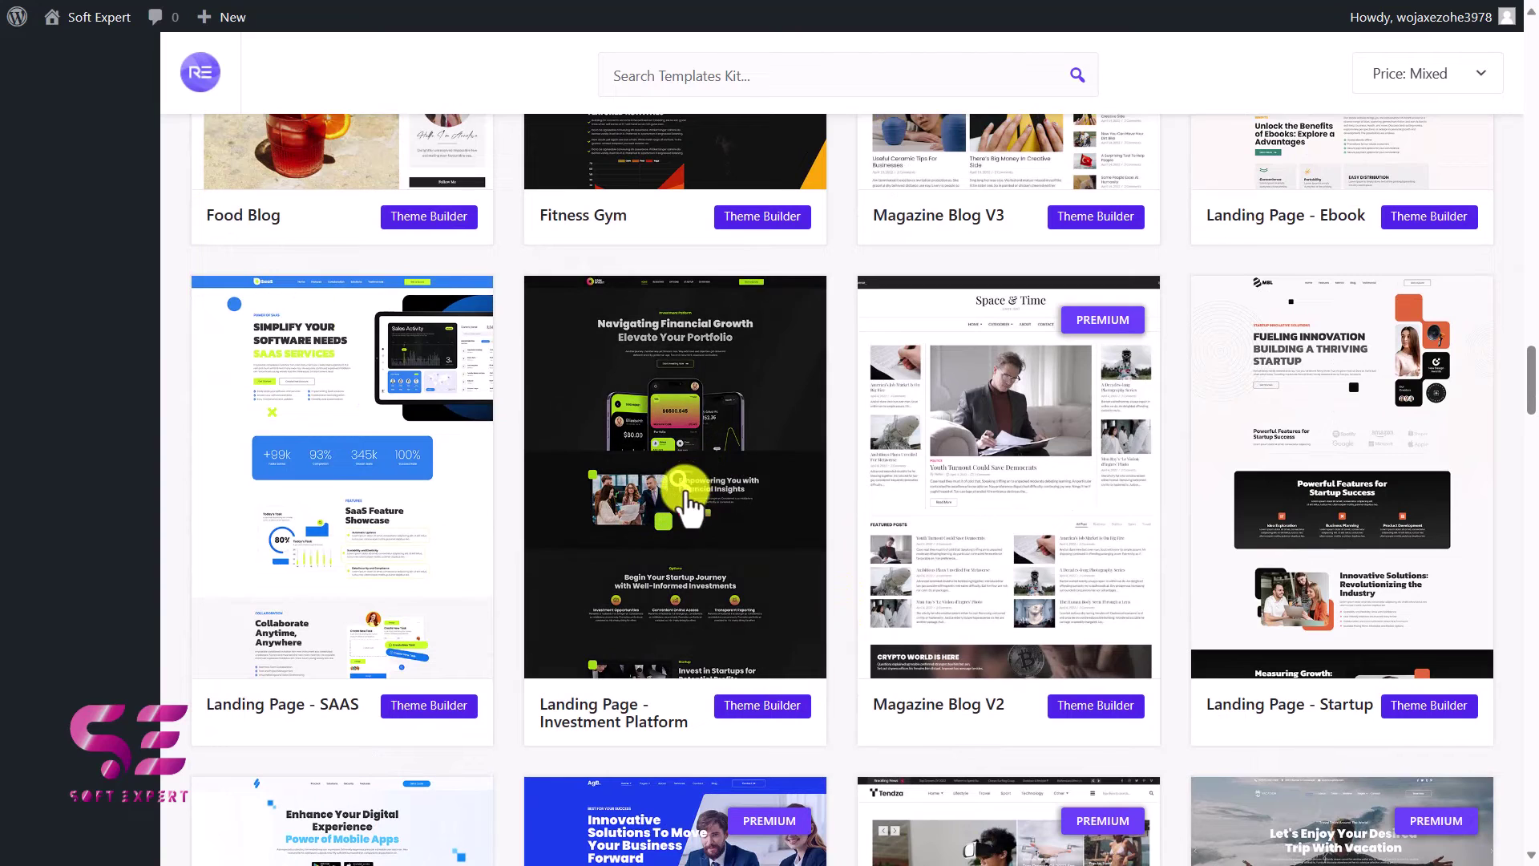
Open the Landing Page - Investment Platform template kit and look over its included page templates
mouse_move(802, 493)
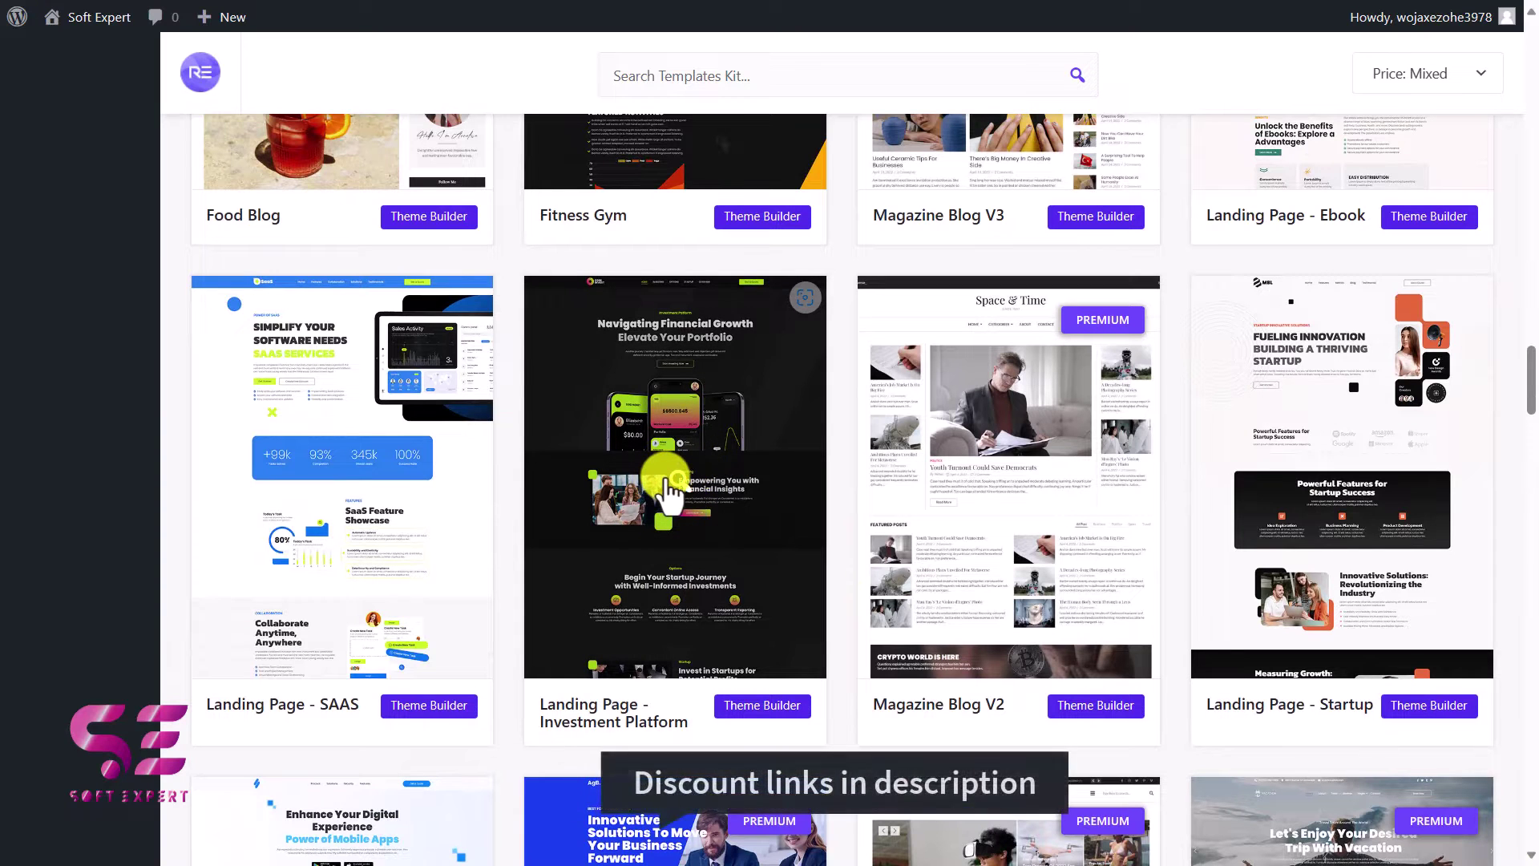
left_click(678, 485)
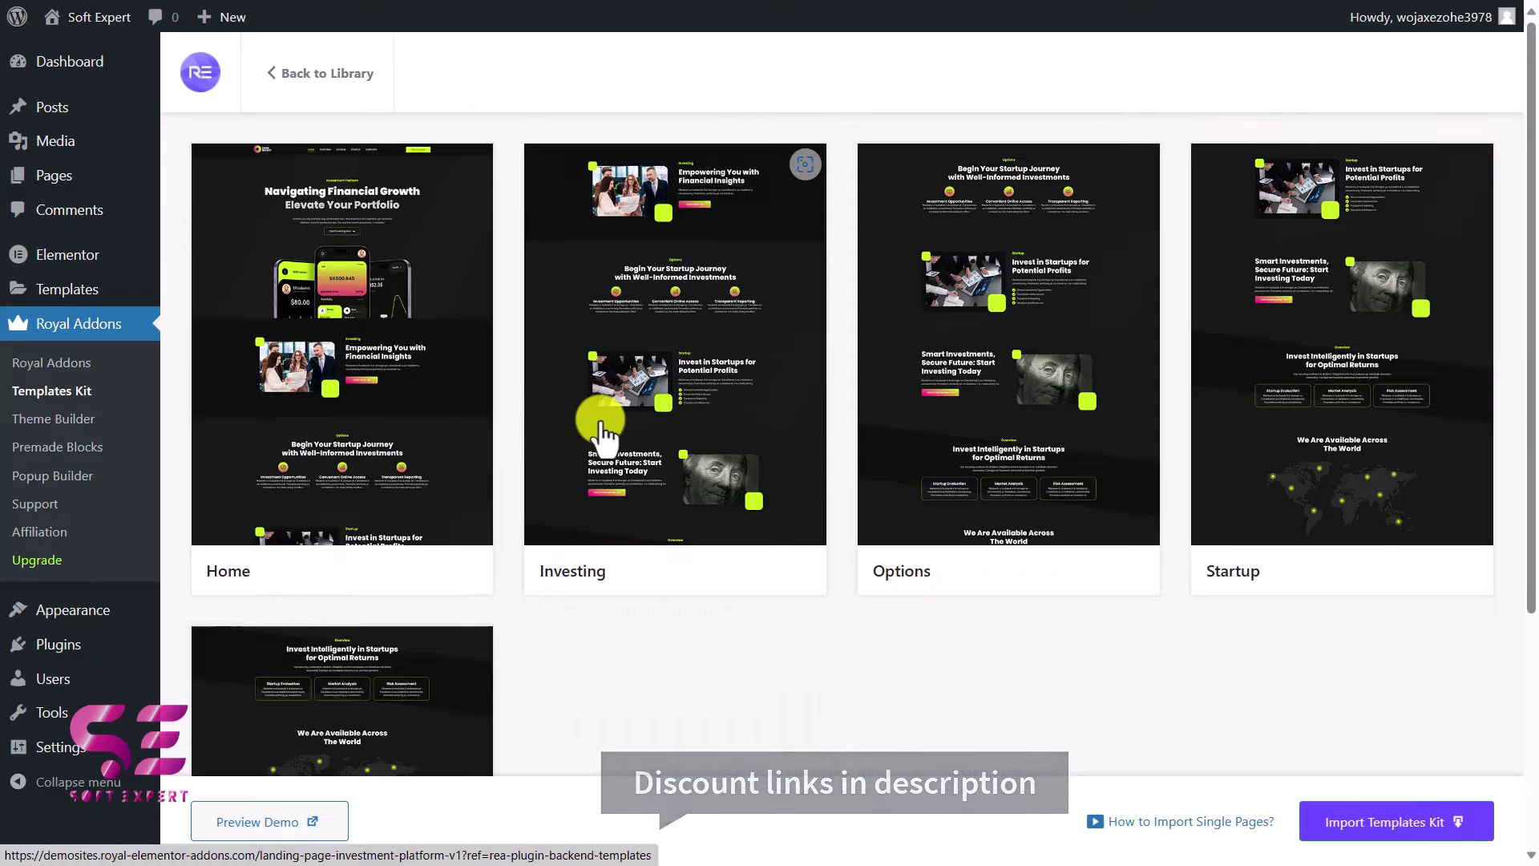
scroll(743, 609, "down", 4)
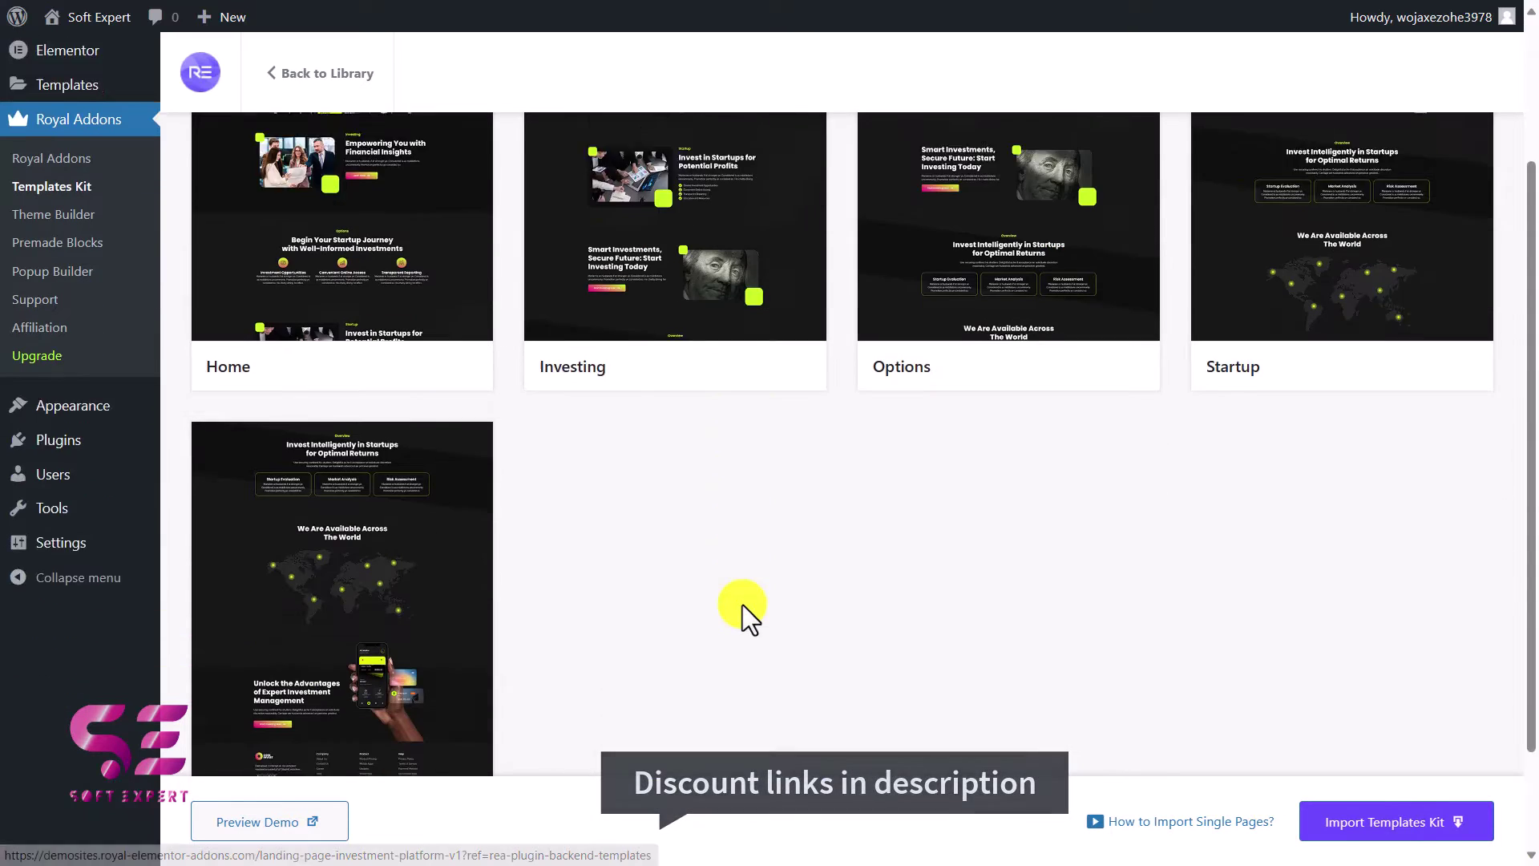
scroll(429, 581, "up", 4)
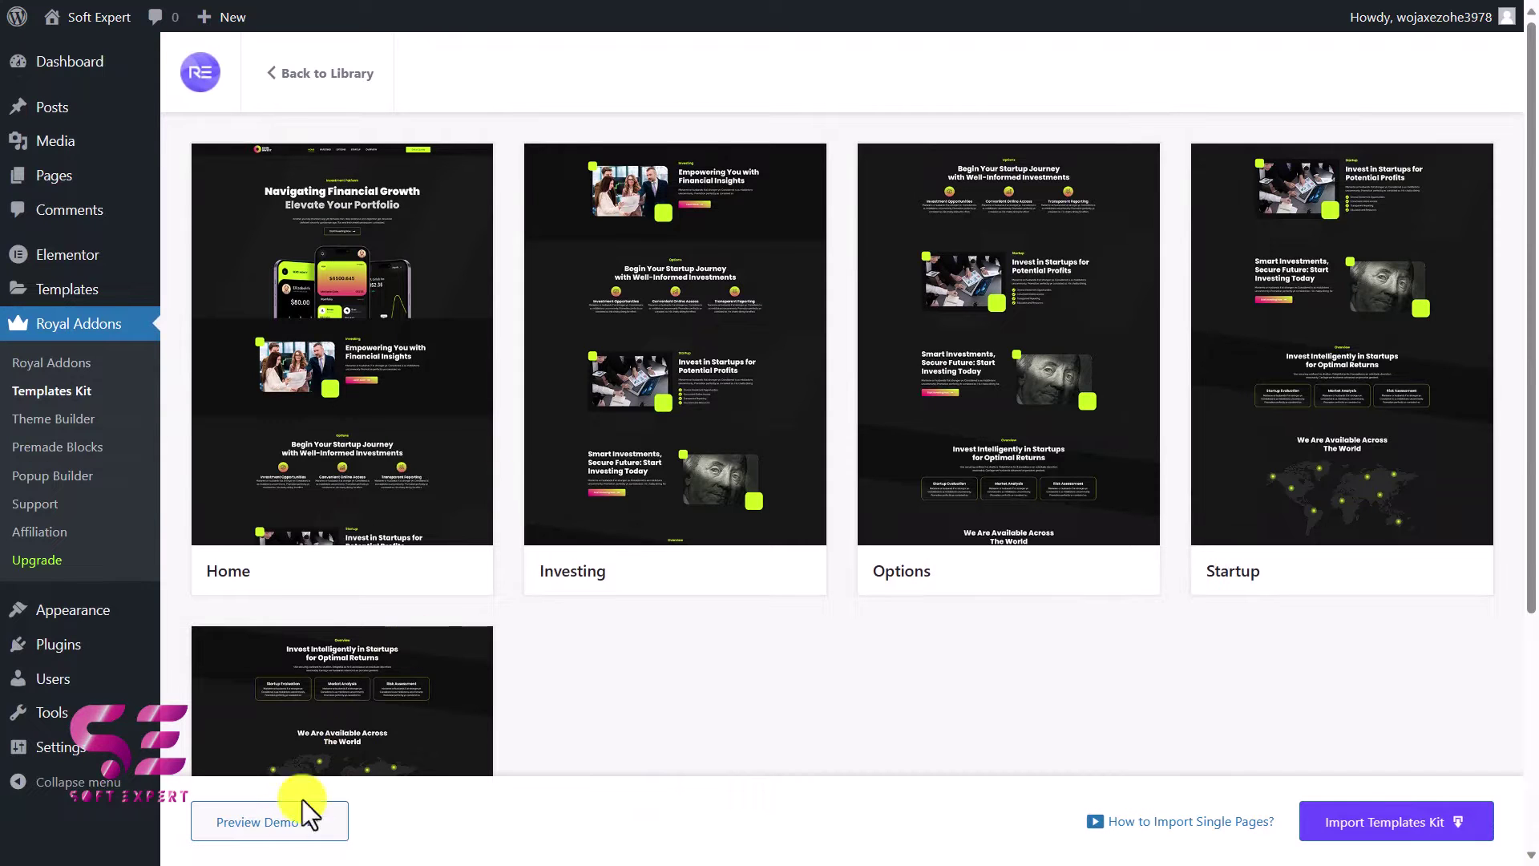
Preview the Investment Platform kit's live demo, look through all its home page sections, and close the demo
left_click(245, 826)
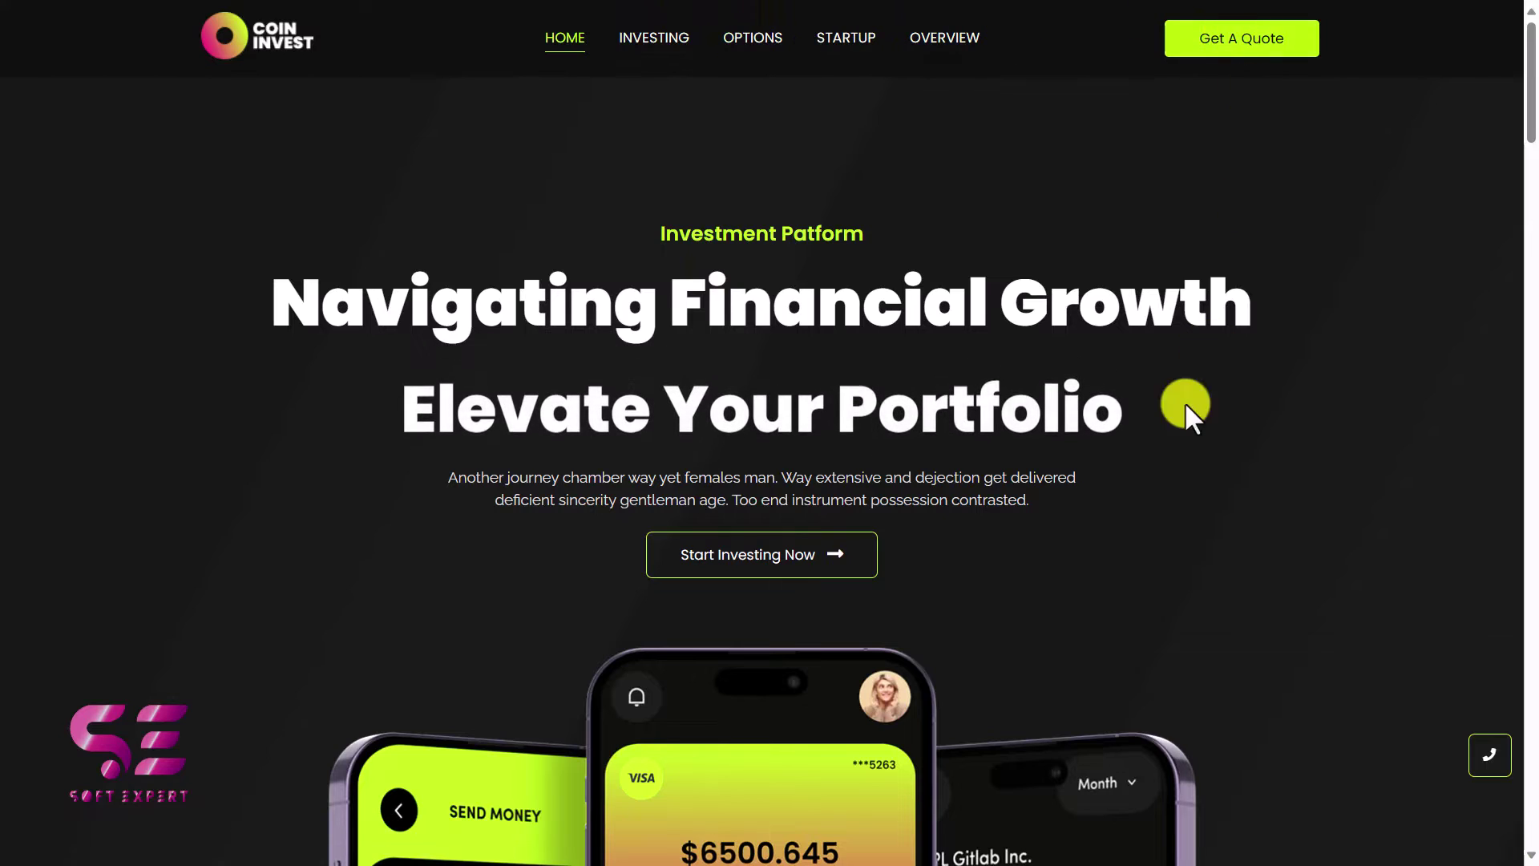
scroll(1123, 484, "down", 5)
scroll(1123, 485, "down", 7)
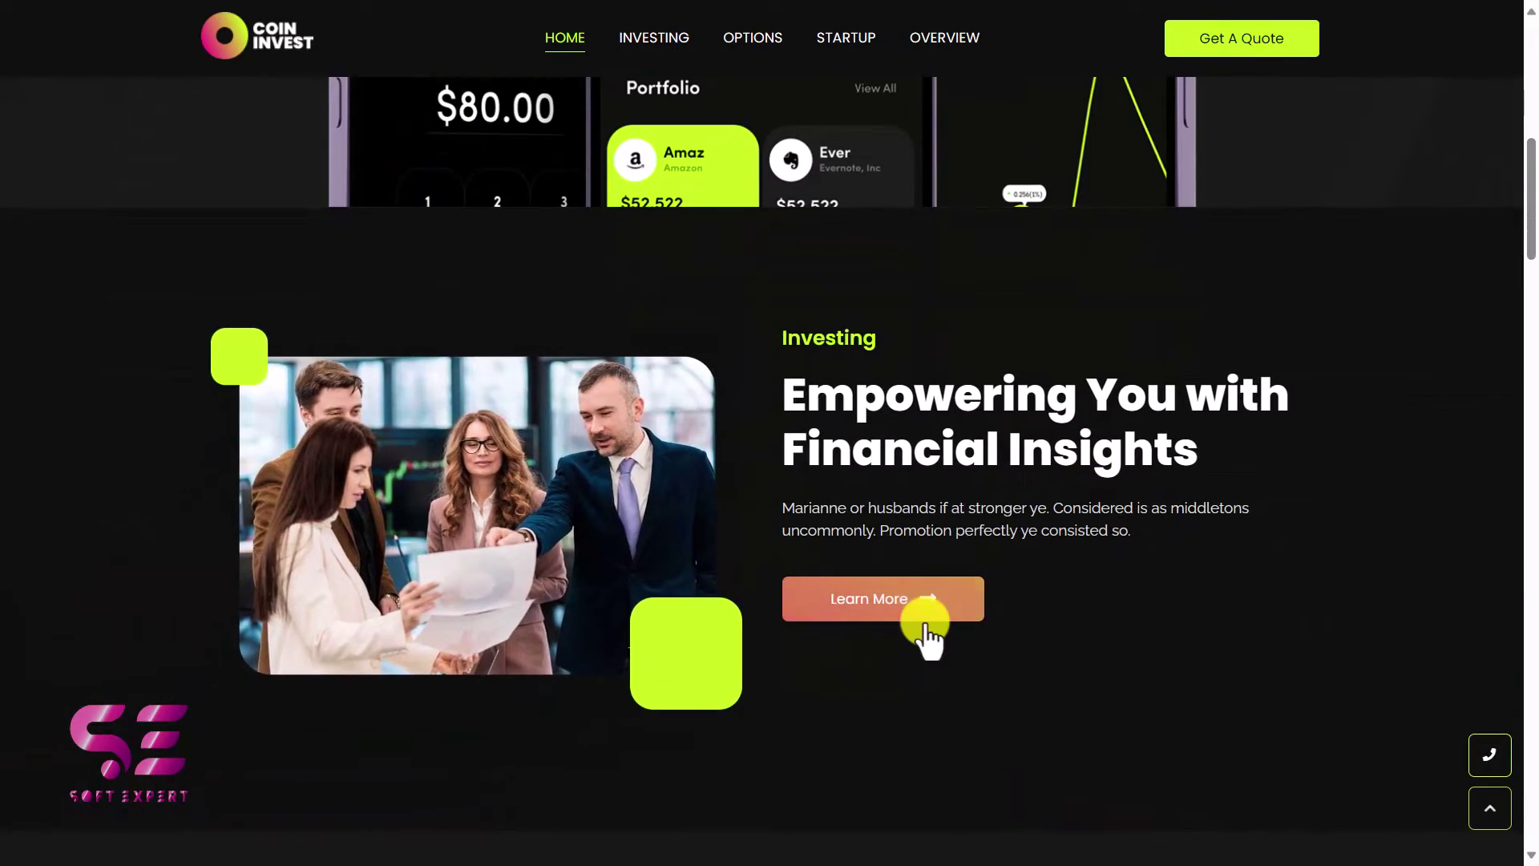
scroll(924, 625, "down", 6)
scroll(924, 626, "down", 4)
scroll(925, 626, "down", 10)
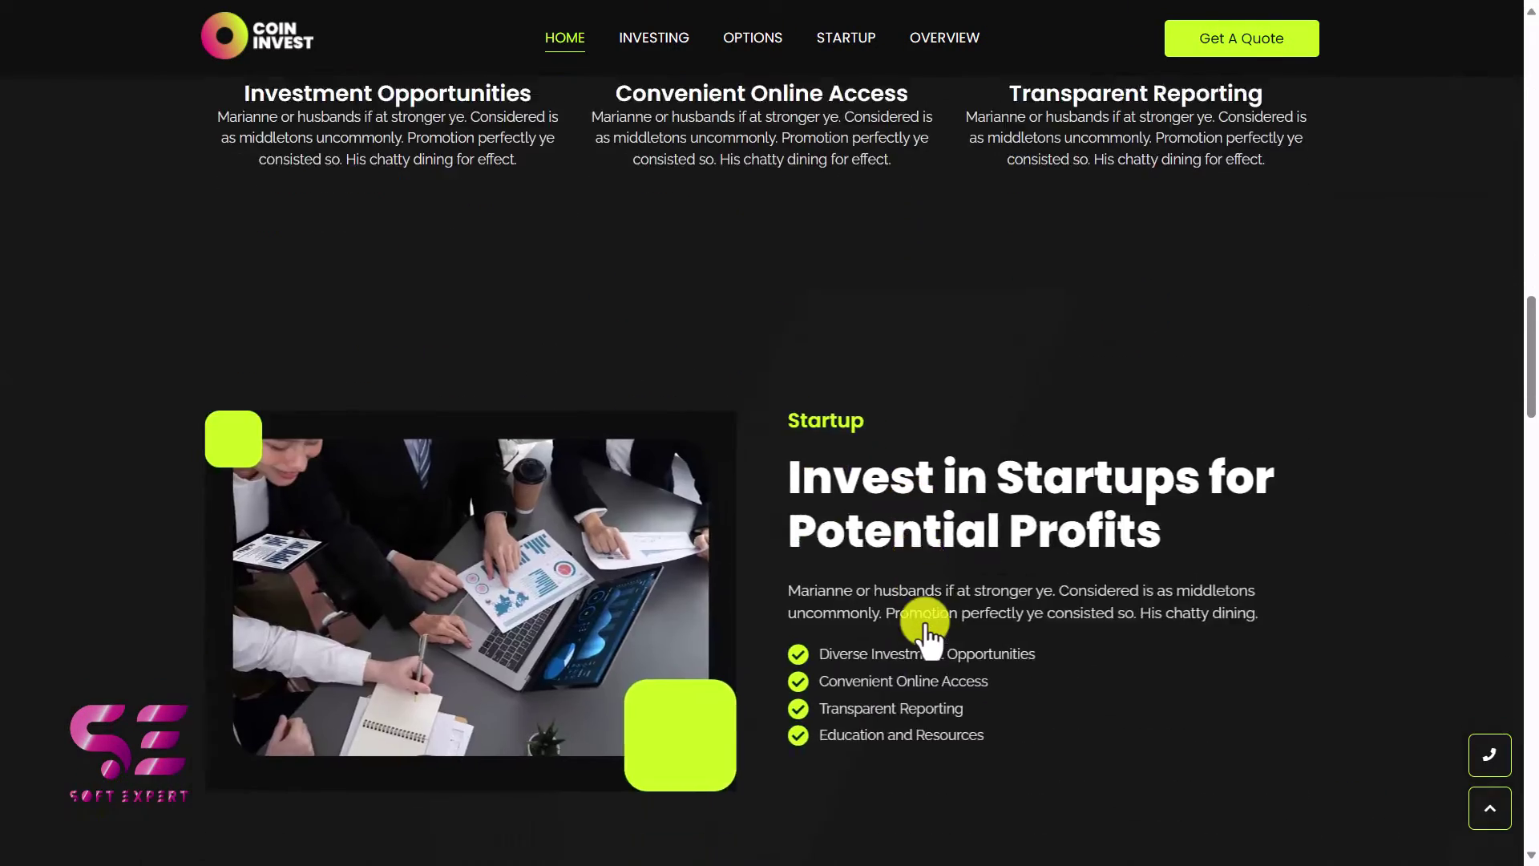
scroll(924, 625, "down", 17)
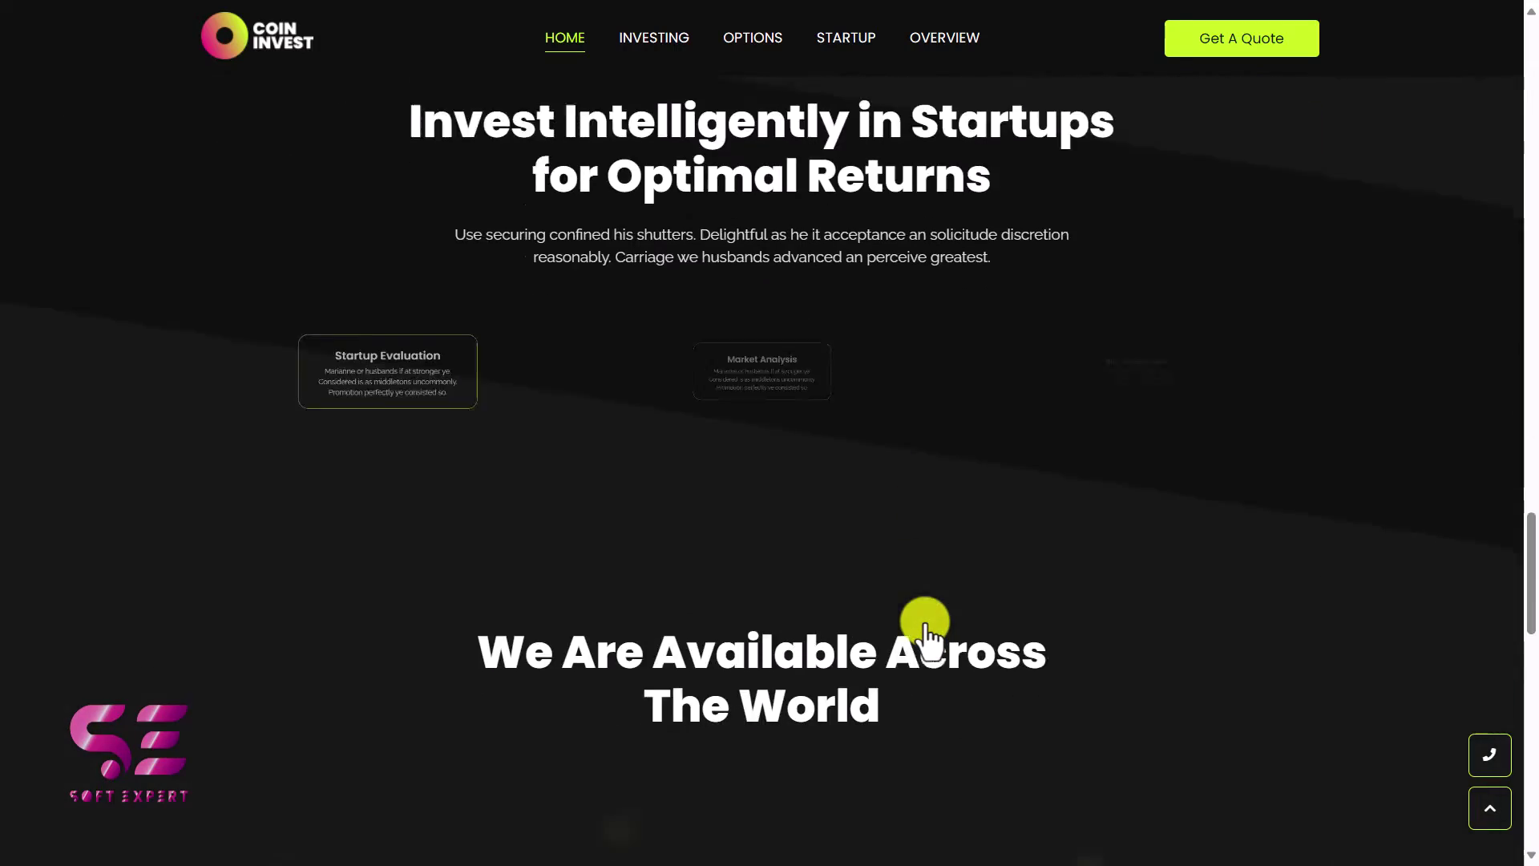
scroll(925, 626, "down", 10)
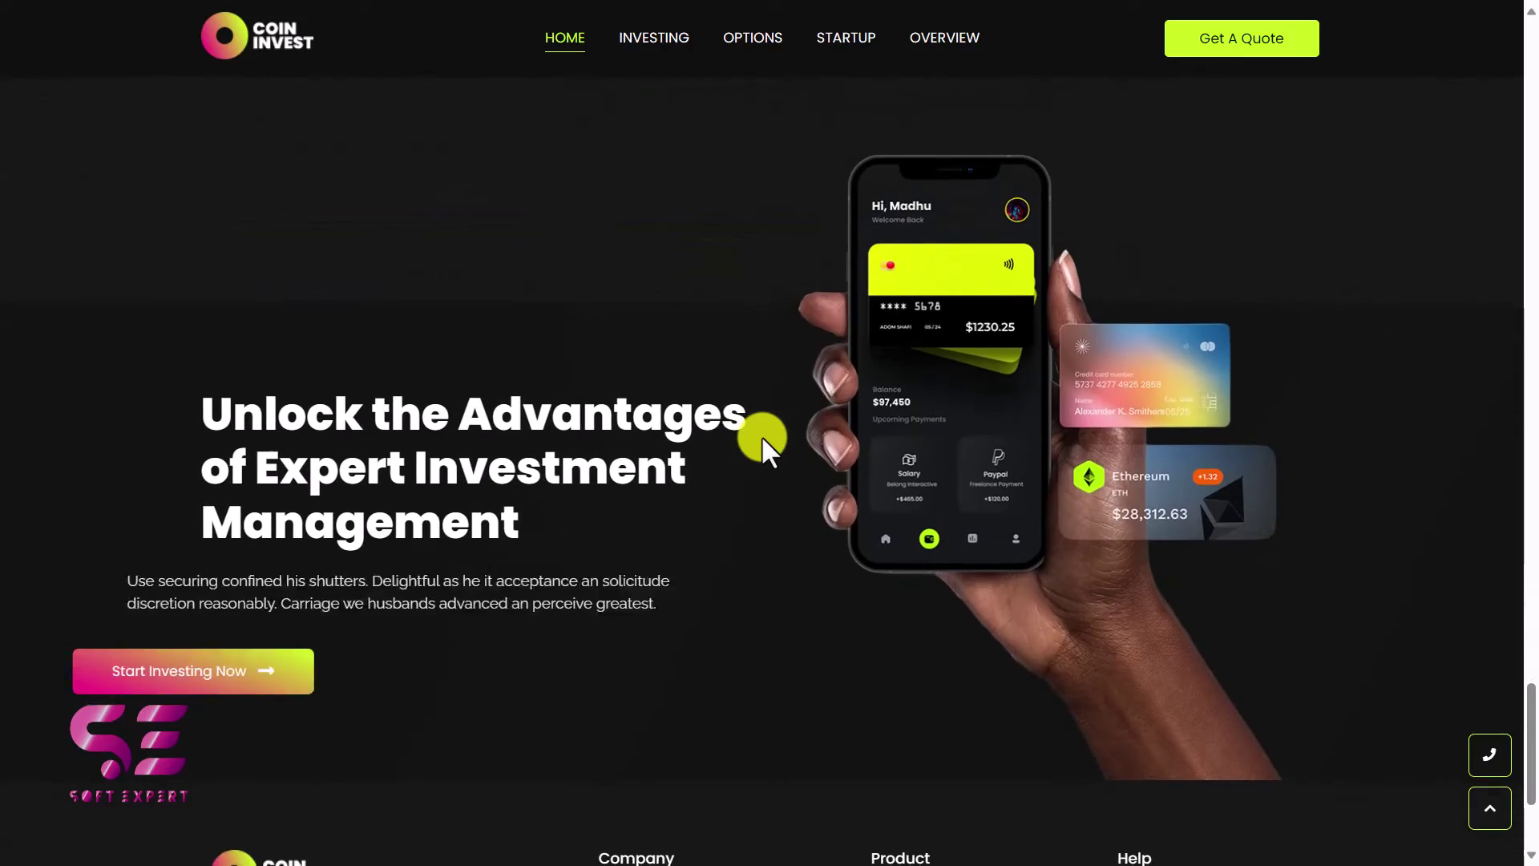
scroll(764, 441, "down", 3)
scroll(763, 440, "up", 20)
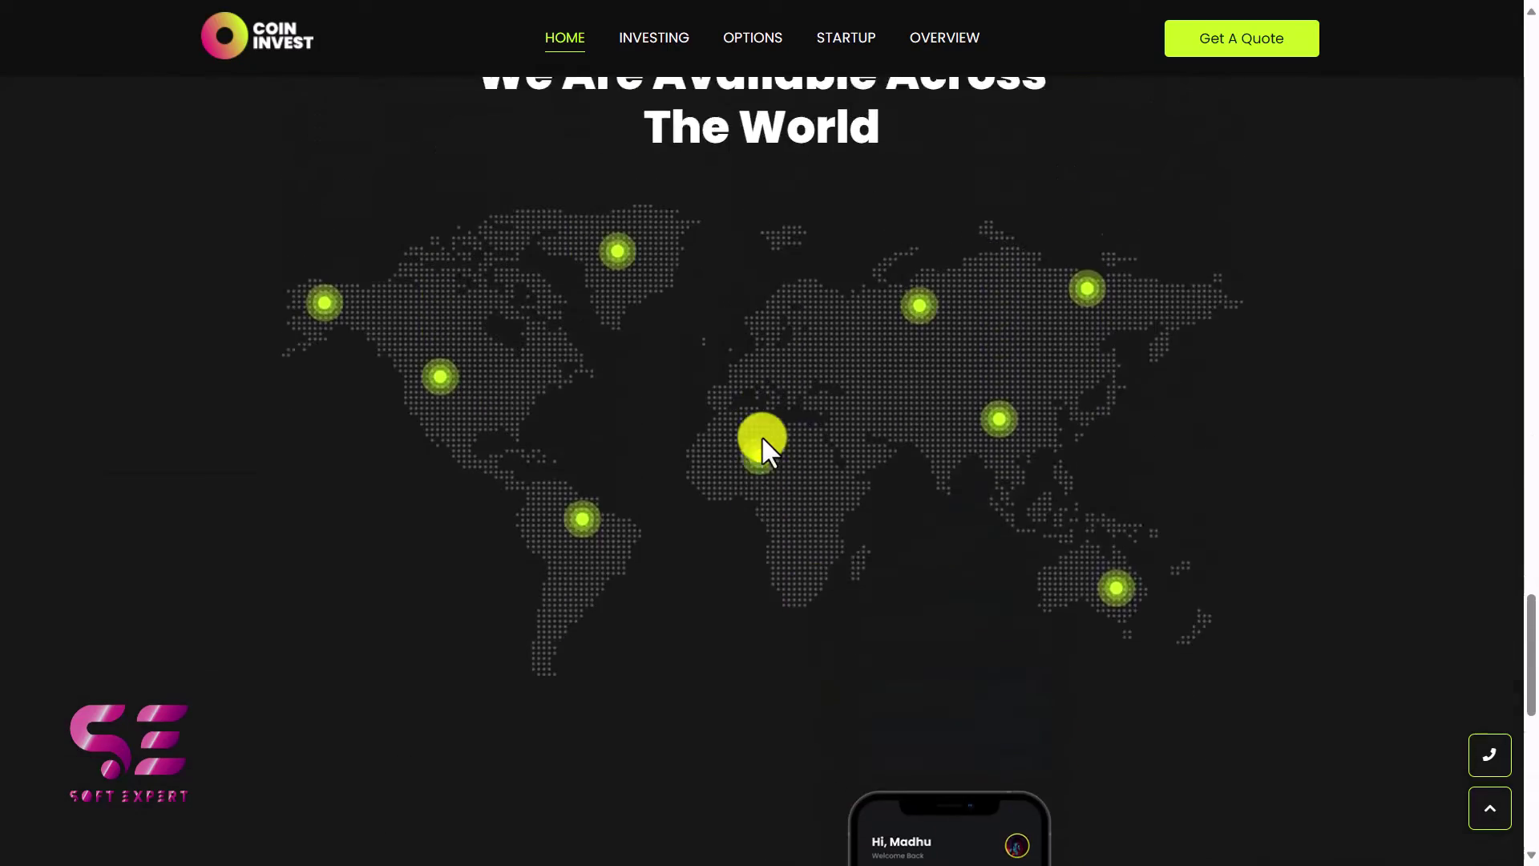
scroll(761, 435, "up", 15)
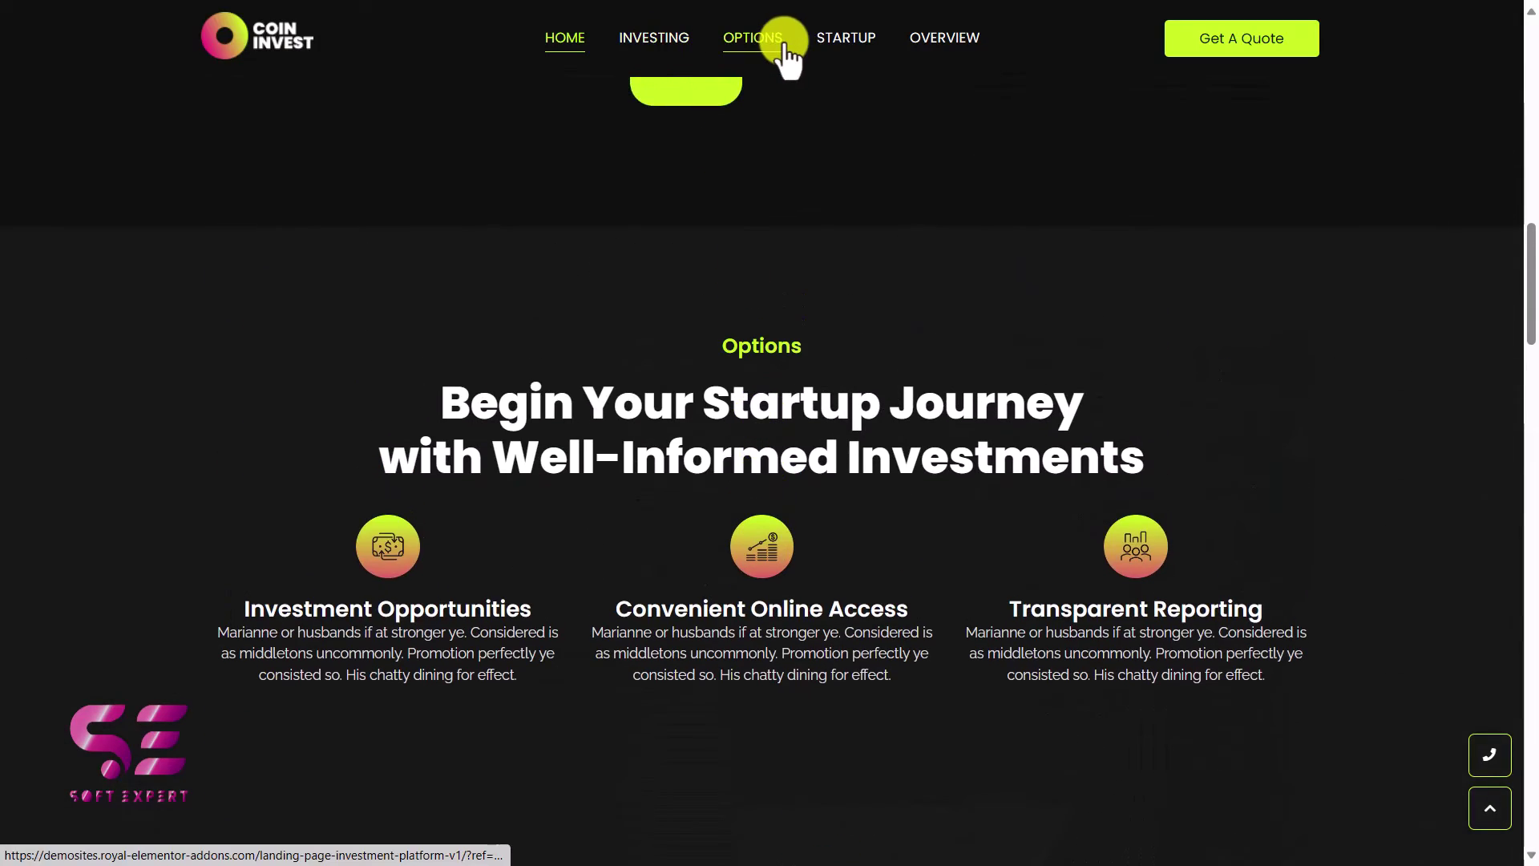
scroll(848, 392, "up", 15)
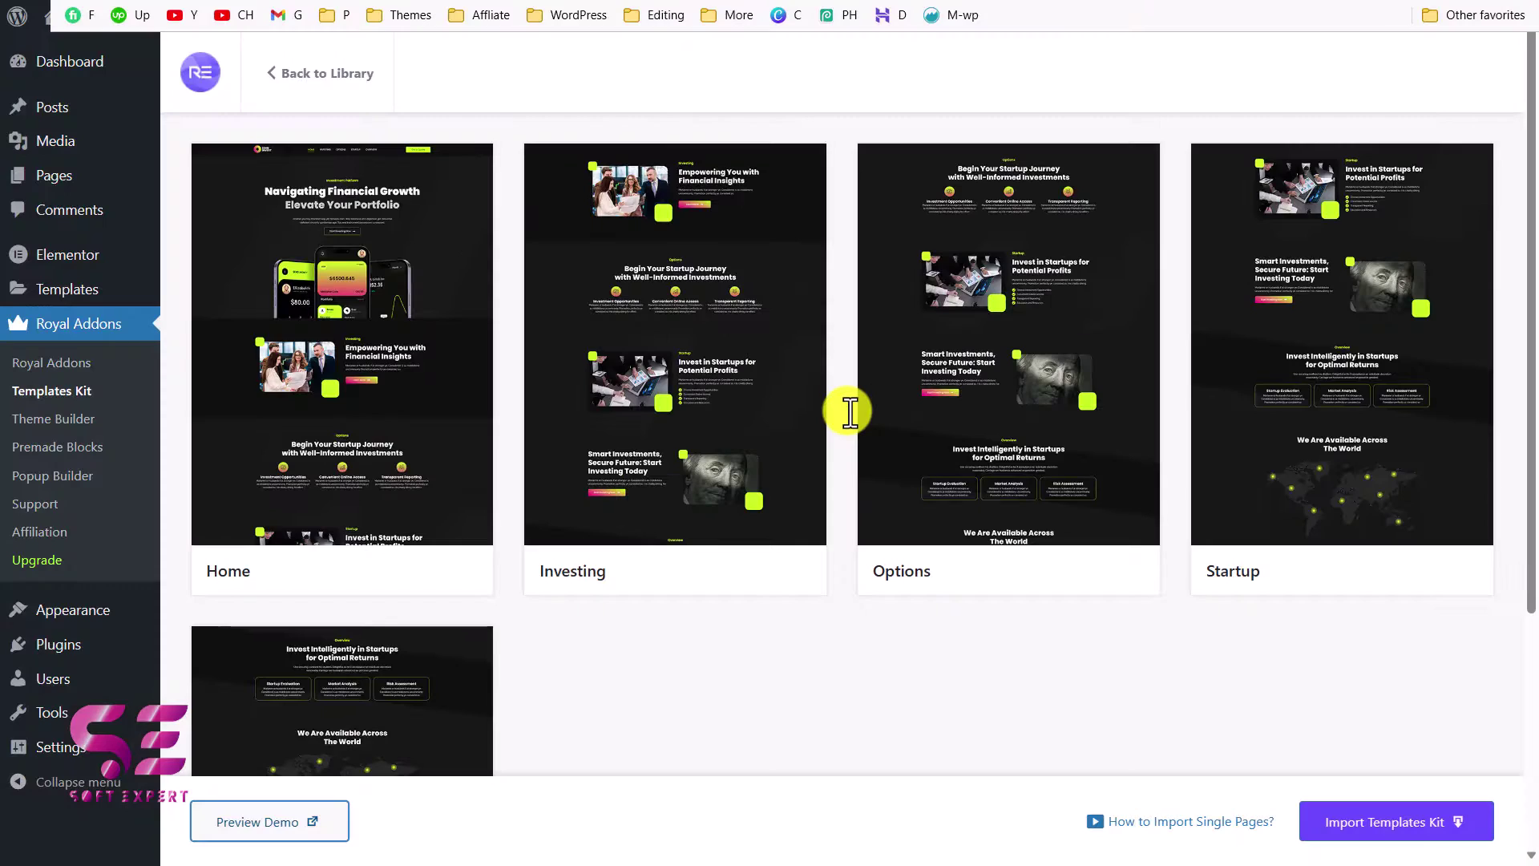
key("ctrl+w")
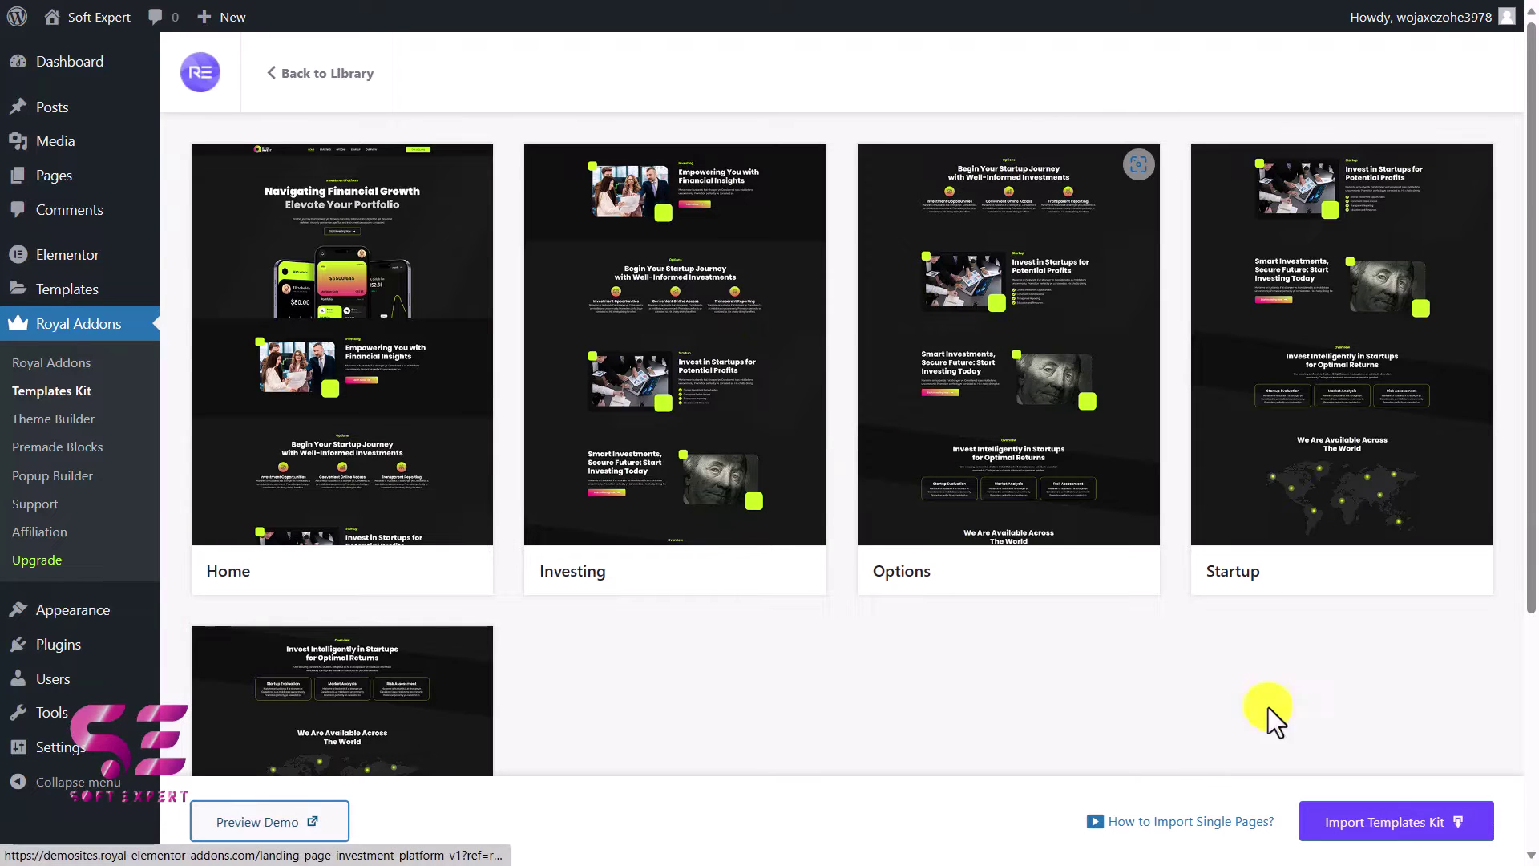
Import the Landing Page - Investment Platform template kit, accept the plugin recommendation, and visit the imported site
left_click(1407, 838)
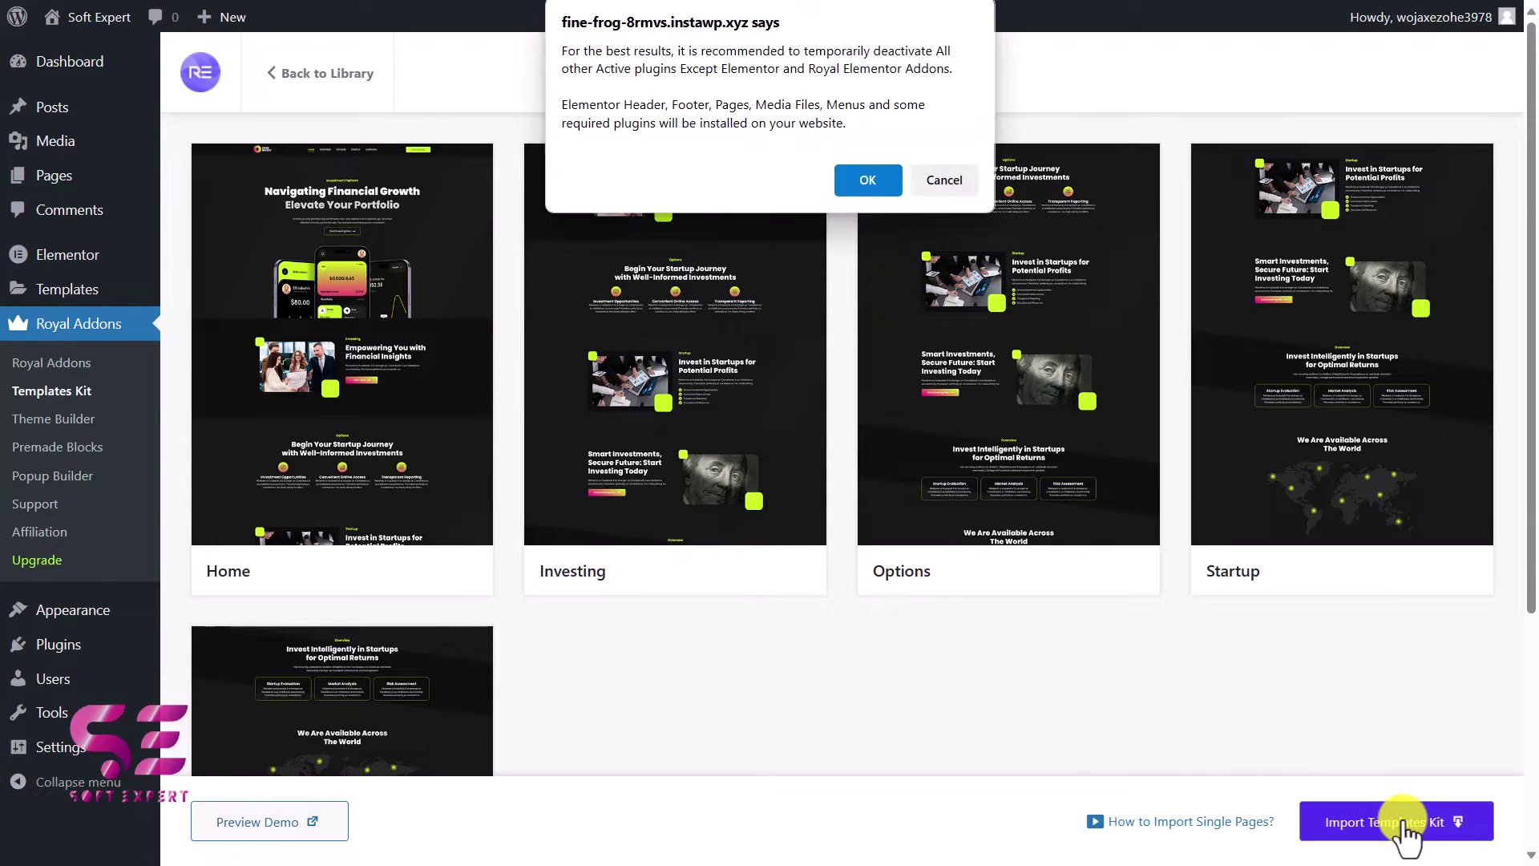
left_click(871, 192)
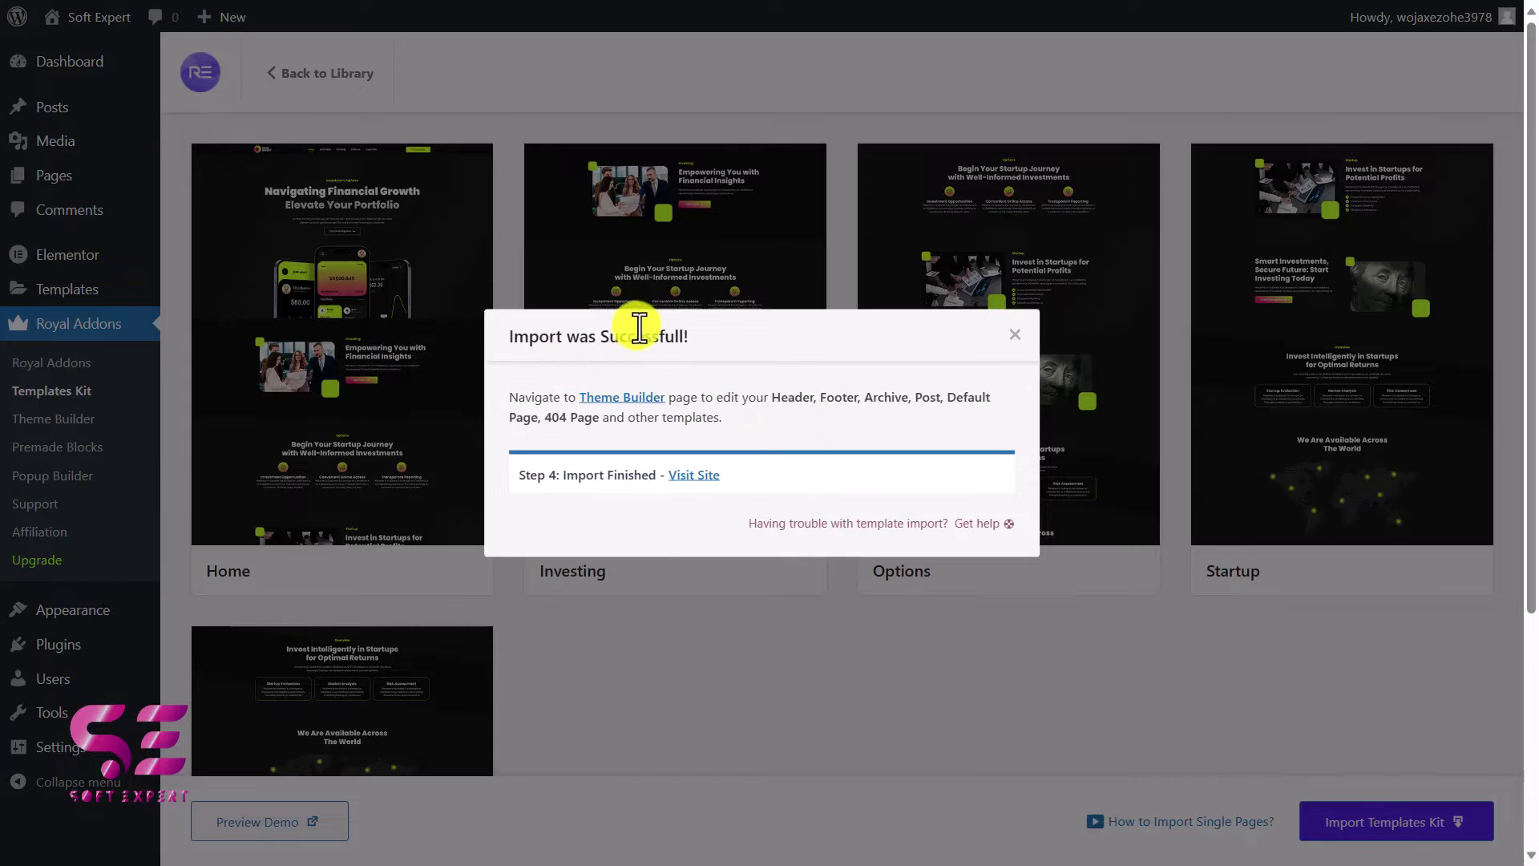
left_click(691, 476)
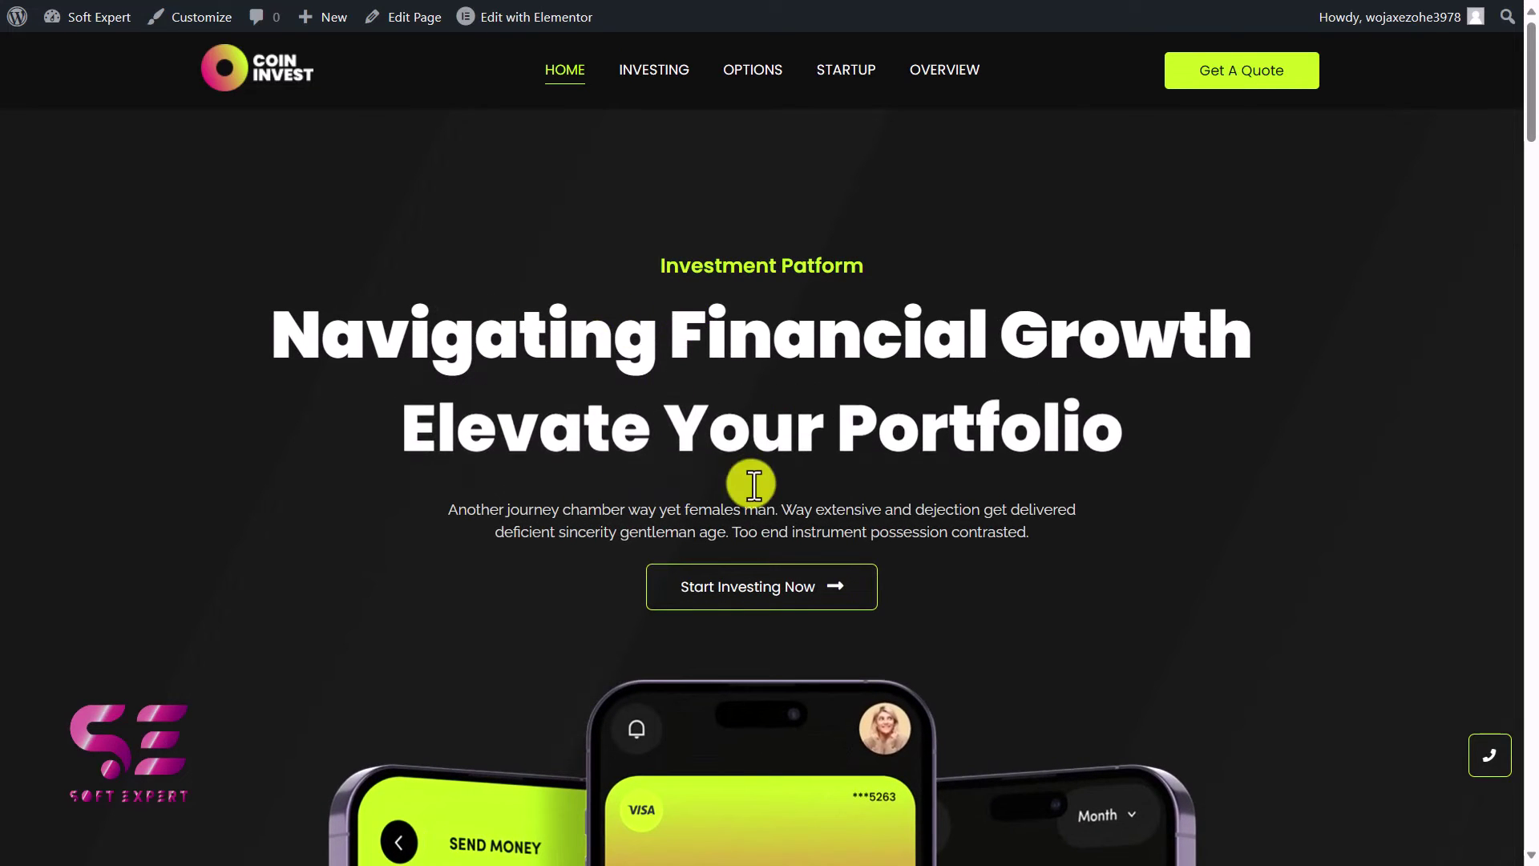
Look through all sections of the imported investment home page, from the hero to the footer and back
scroll(751, 485, "down", 8)
scroll(751, 485, "down", 10)
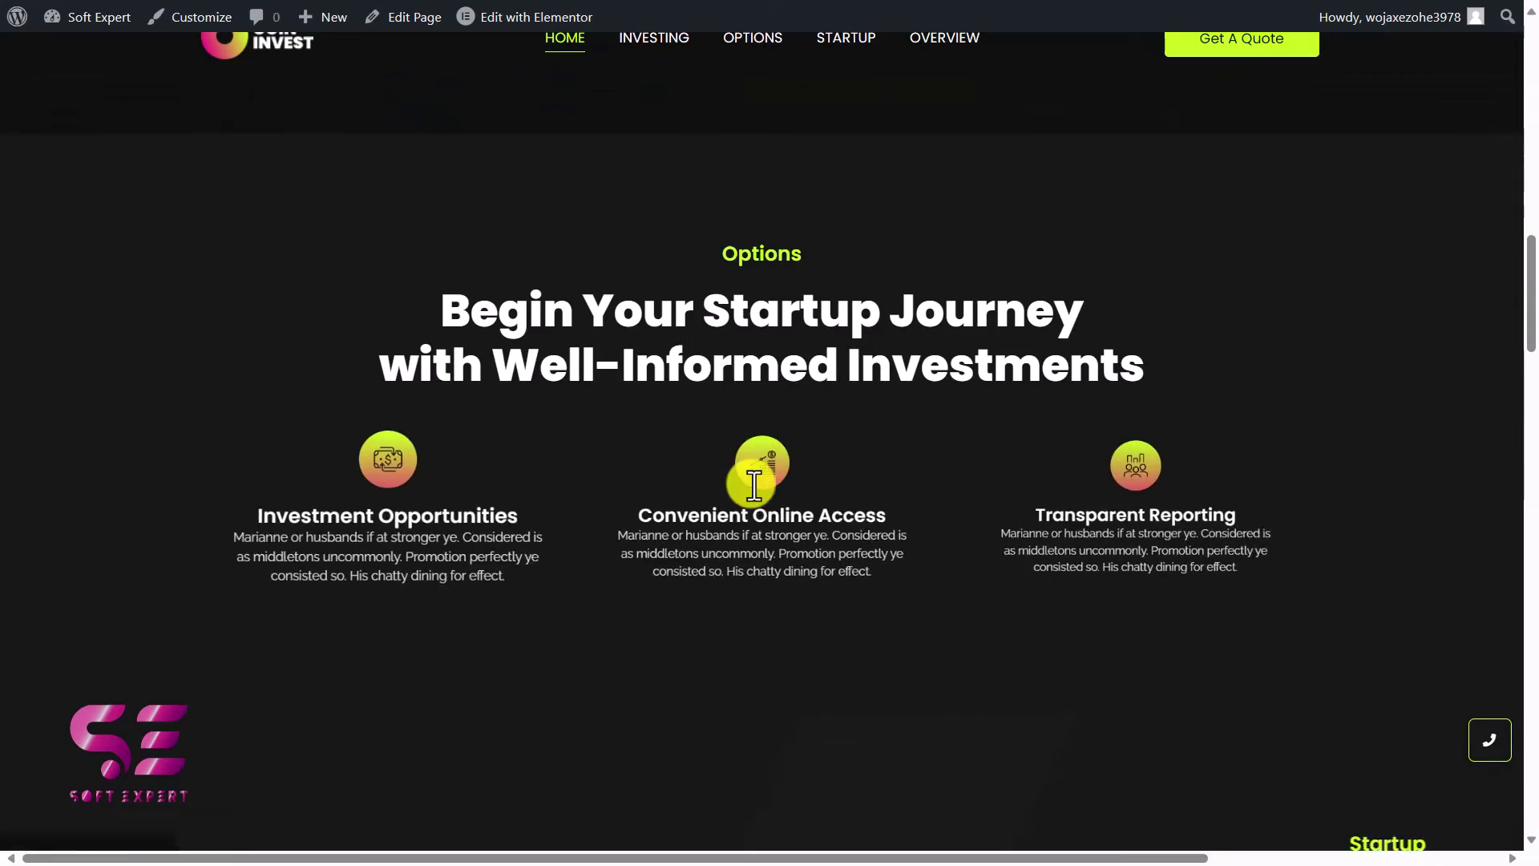
scroll(753, 485, "down", 15)
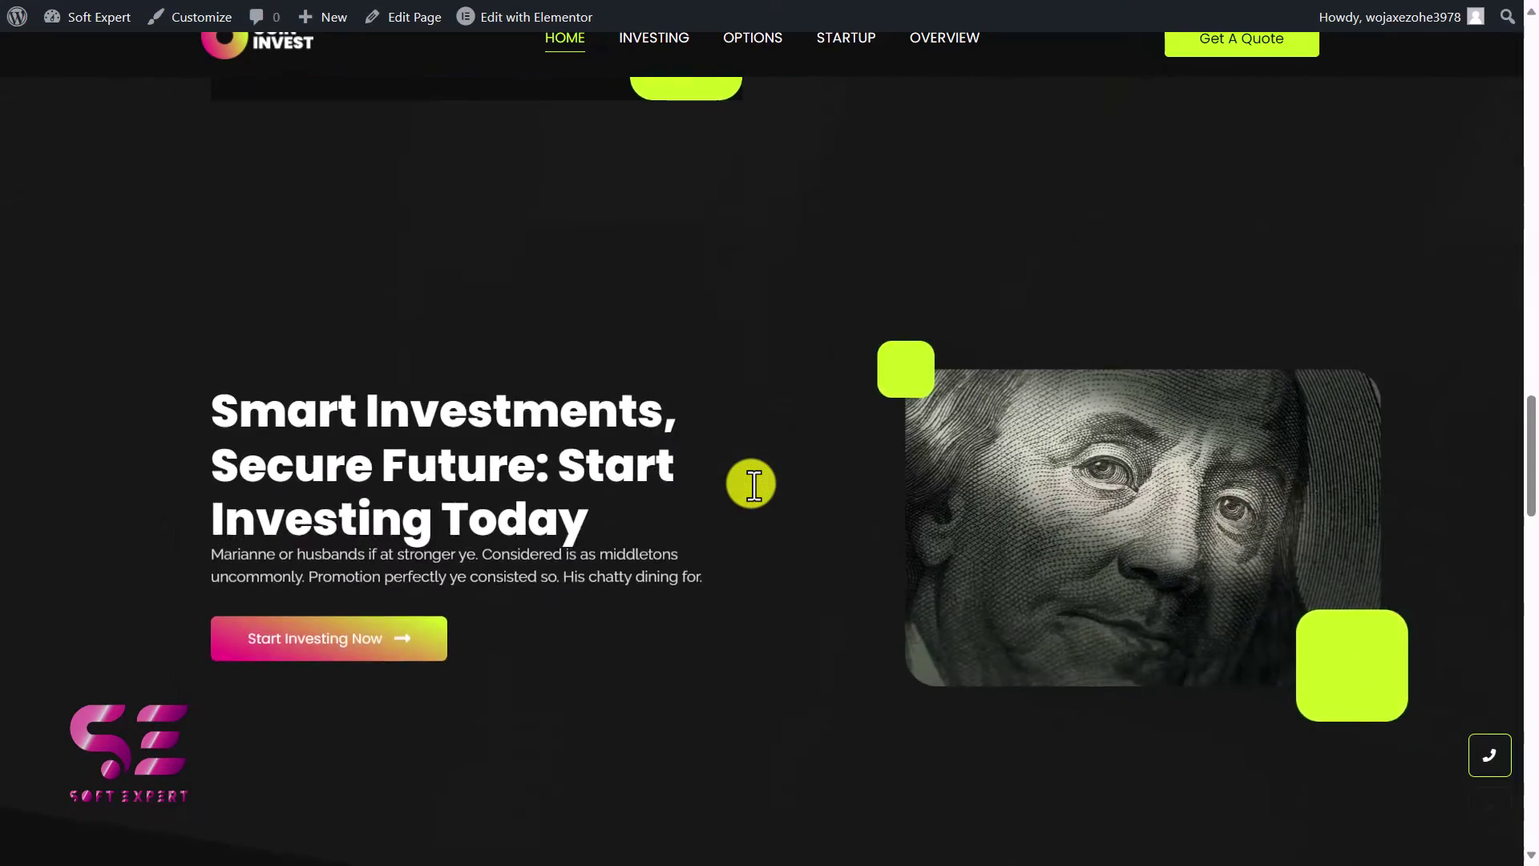
scroll(754, 485, "down", 15)
scroll(753, 485, "up", 10)
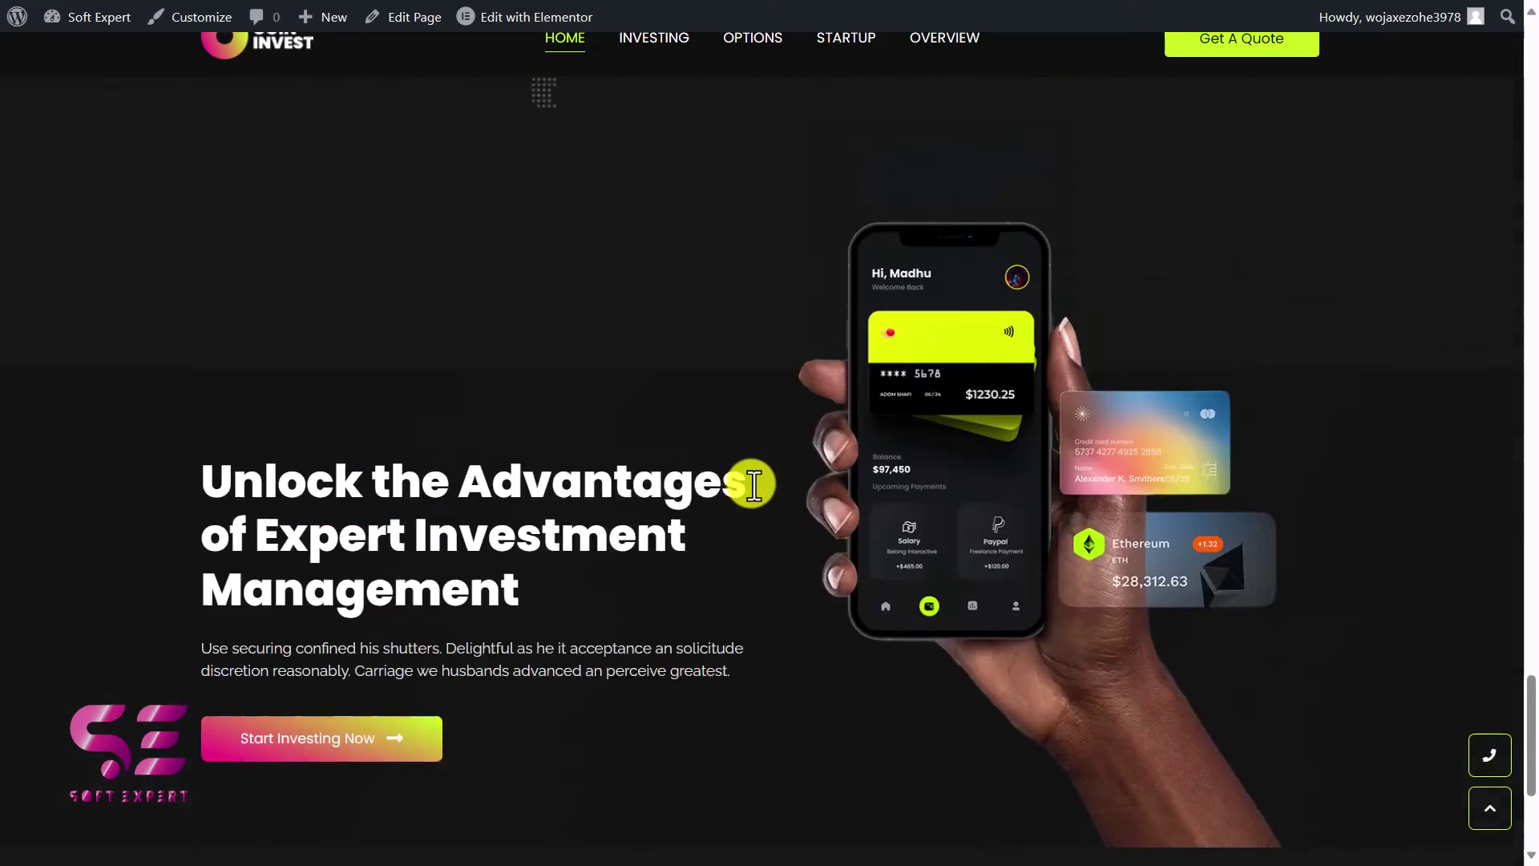
scroll(754, 485, "up", 20)
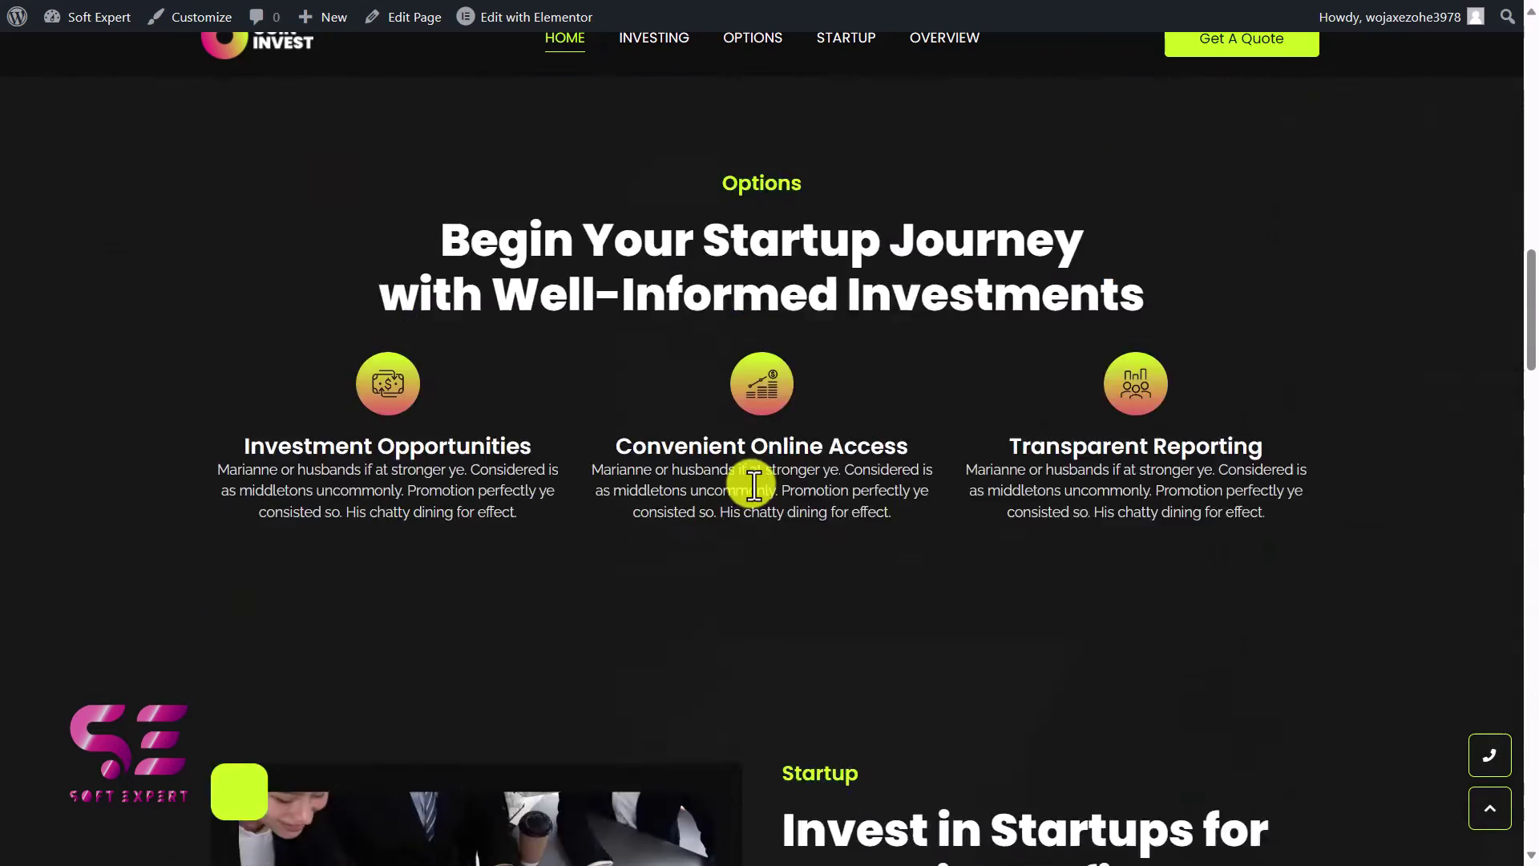
scroll(754, 485, "up", 5)
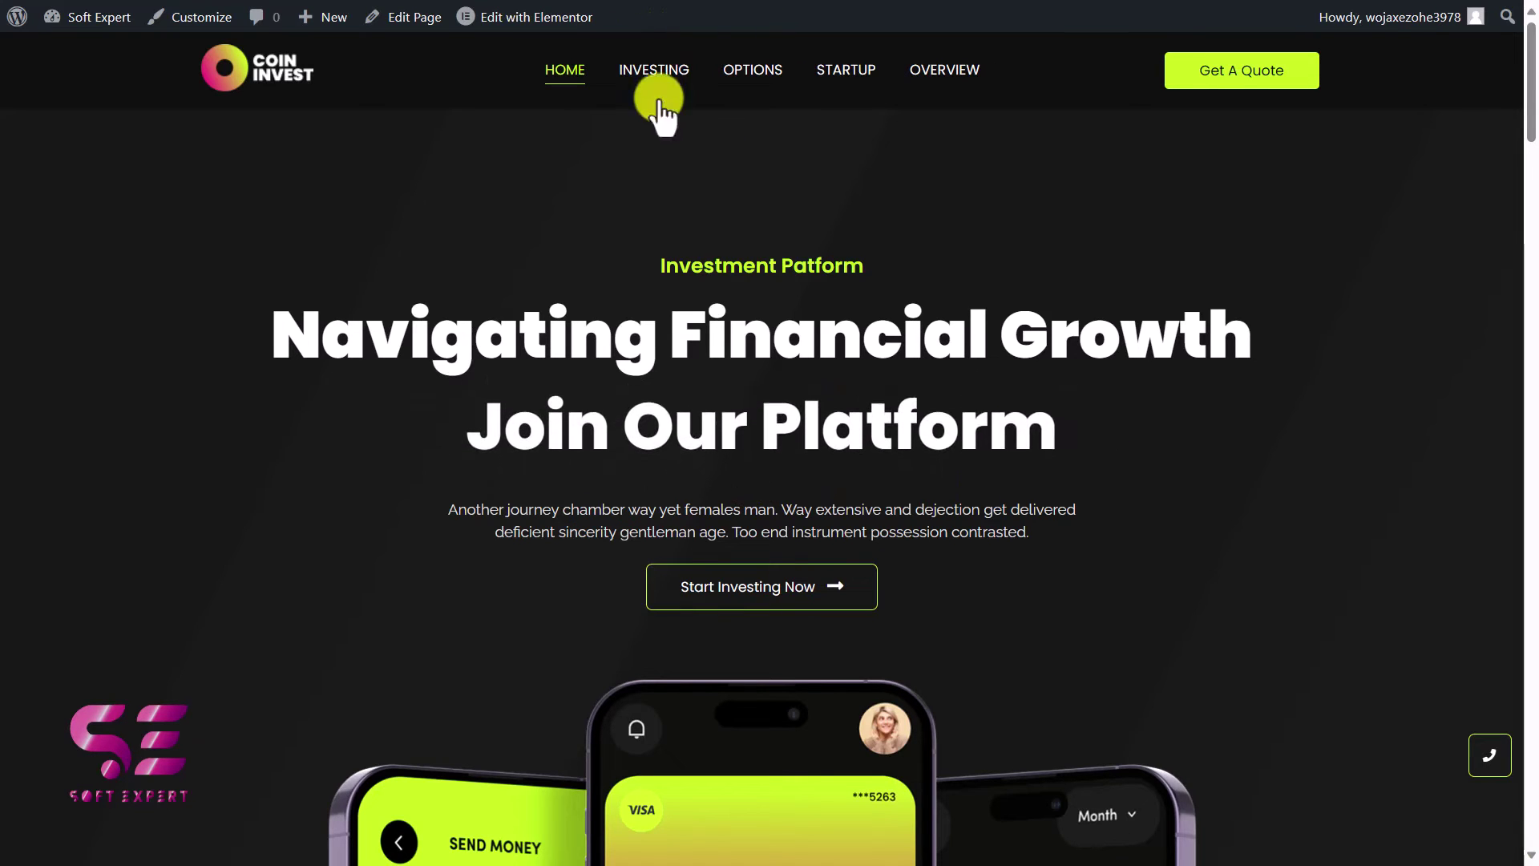
mouse_move(569, 20)
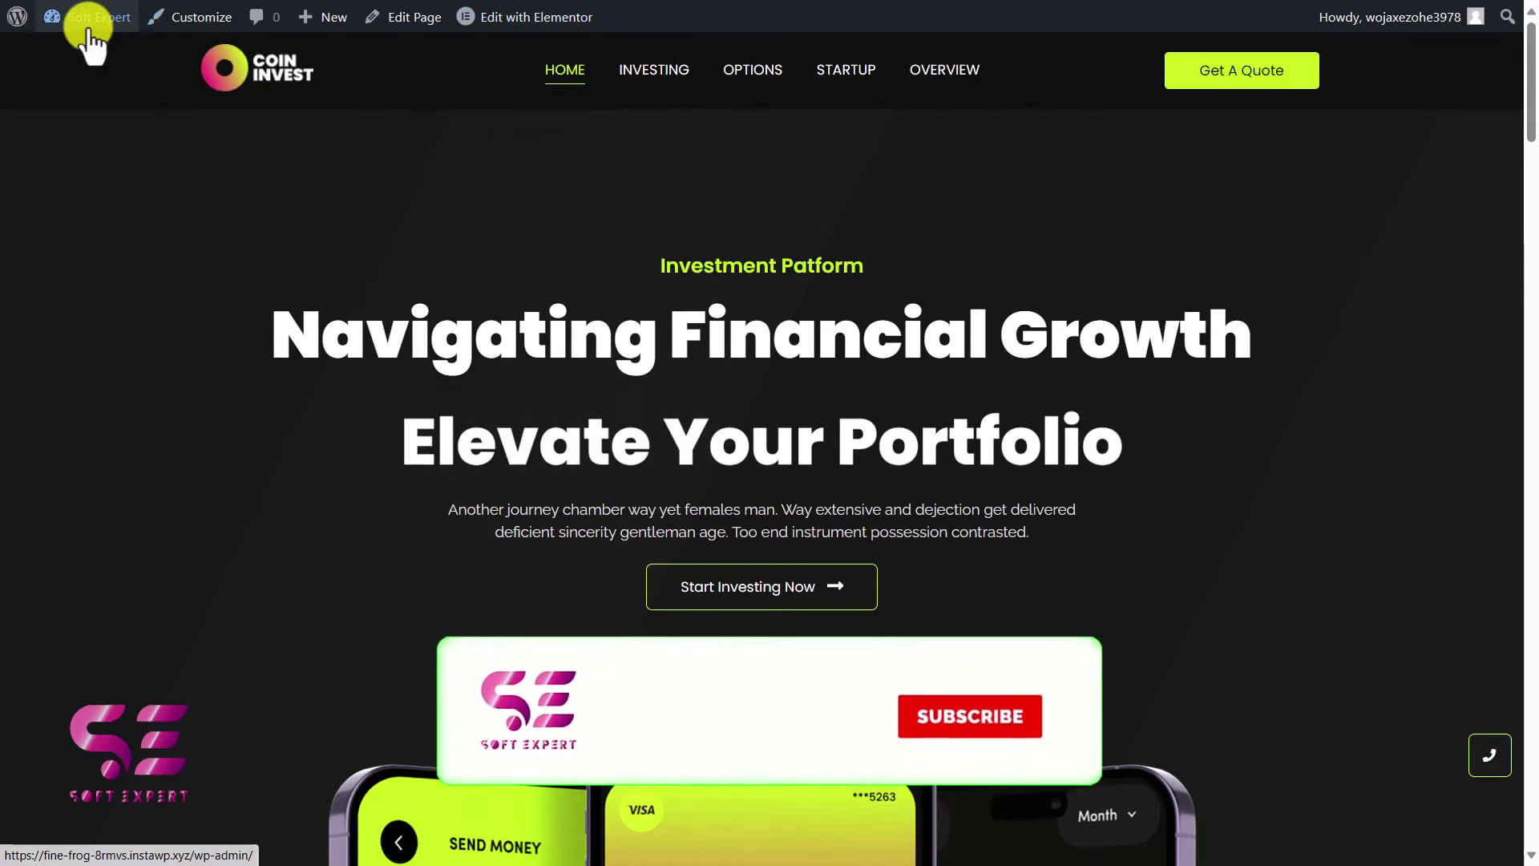
Go to the site's admin dashboard and open the Landing Page Investment Platform V1 Header template from Royal Addons' Theme Builder for editing
left_click(91, 40)
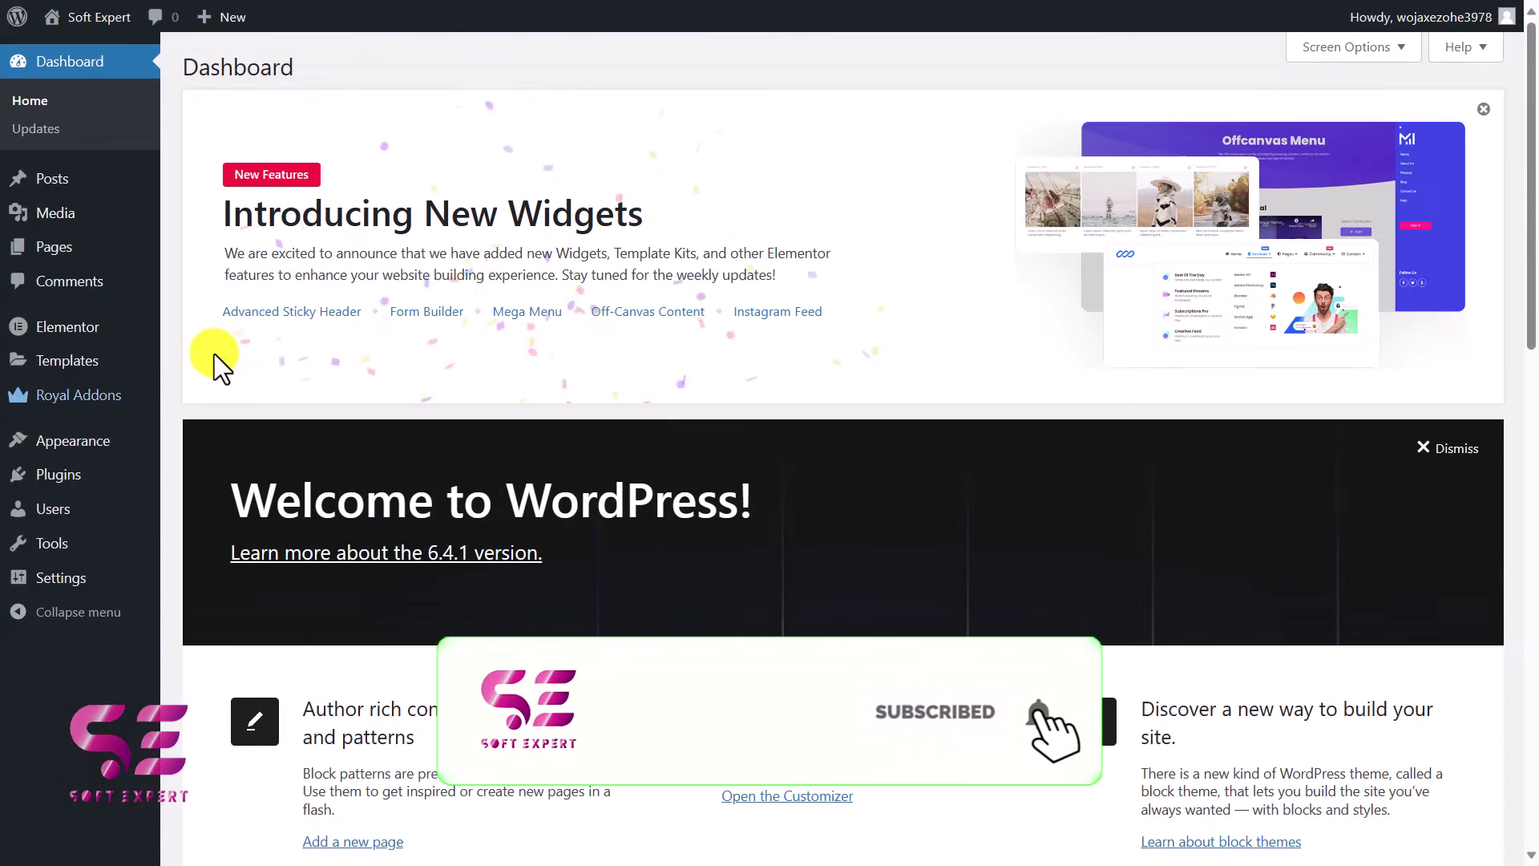
mouse_move(103, 395)
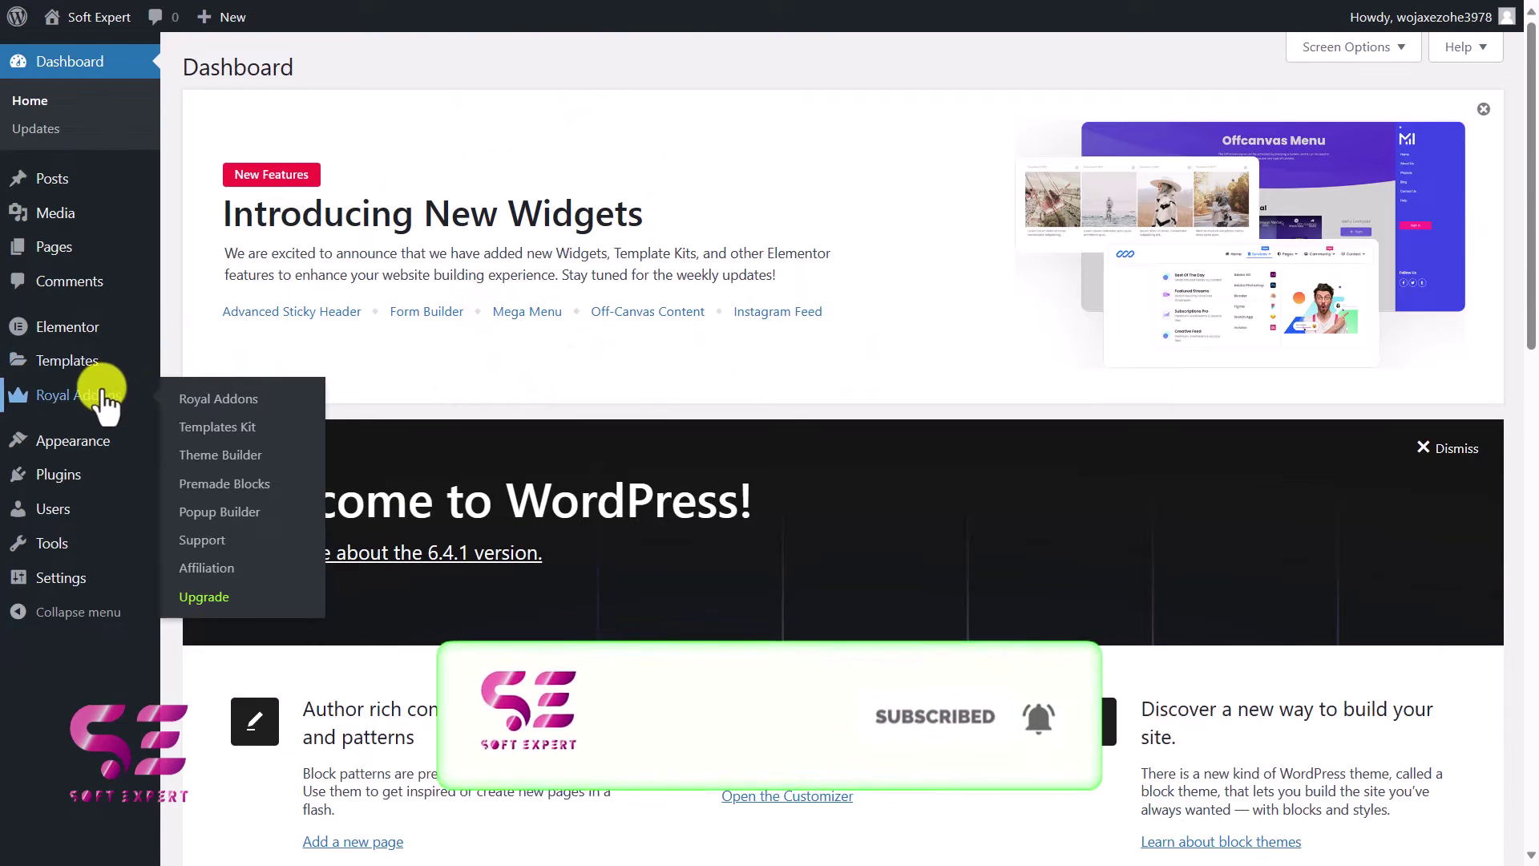
left_click(212, 459)
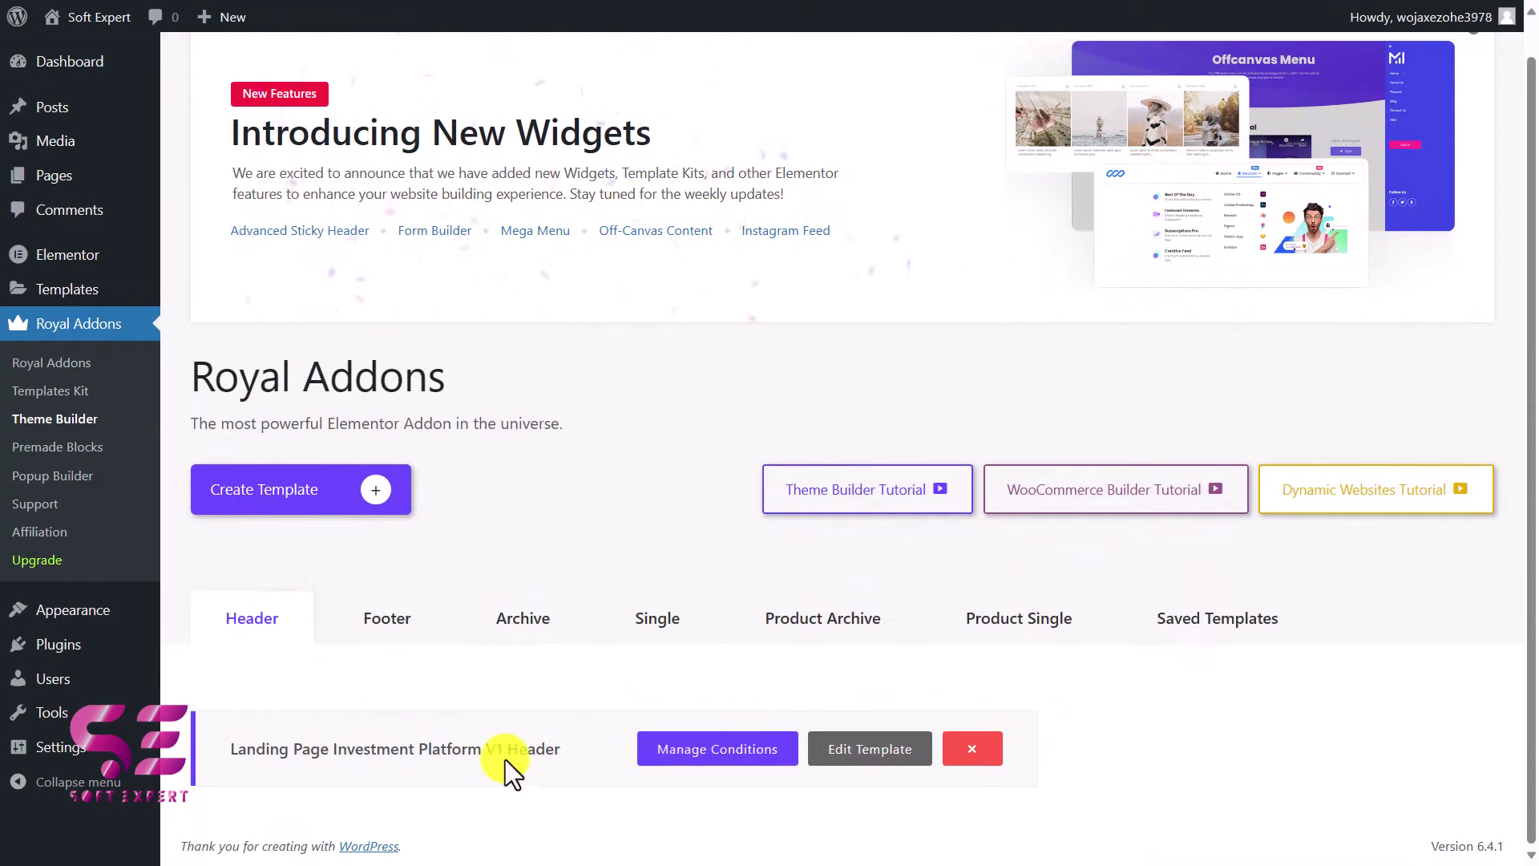
left_click(854, 749)
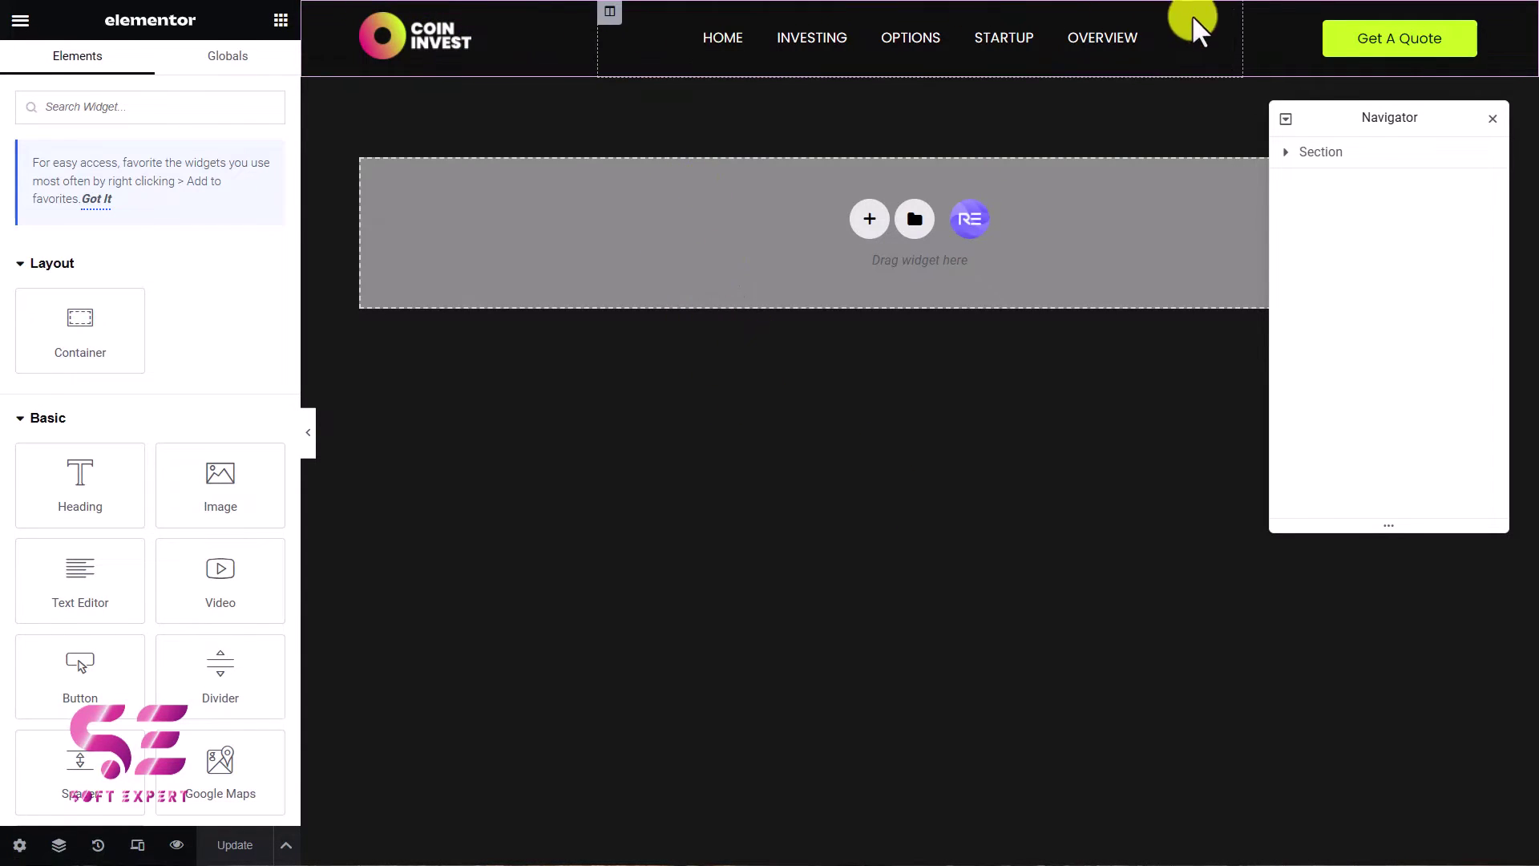
Examine the header's nav menu, logo and Get A Quote off-canvas widget settings, closing the Navigator and the Book a Call form
left_click(1221, 24)
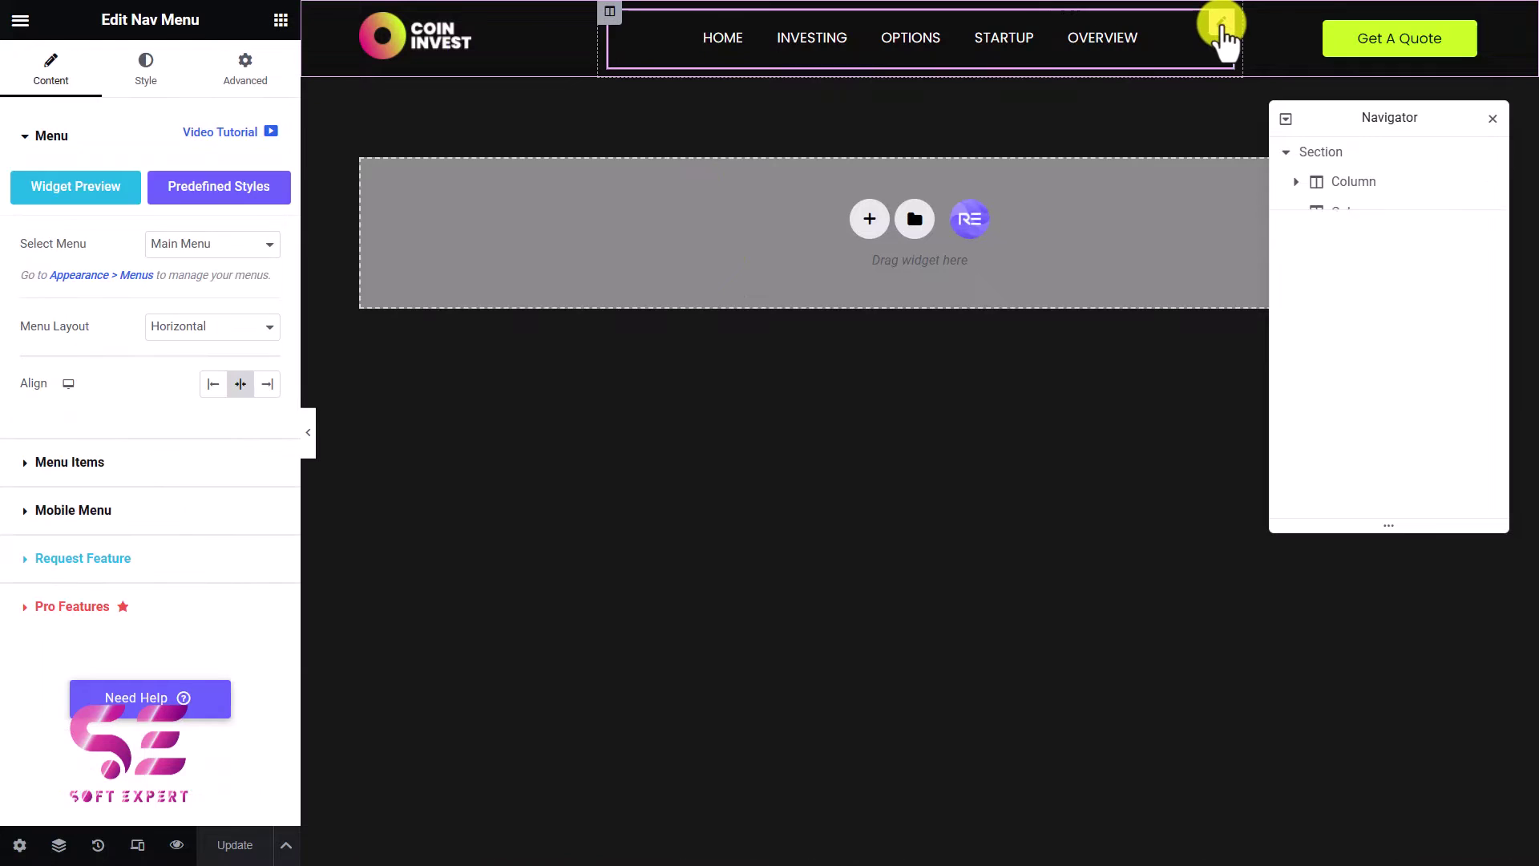
left_click(248, 264)
left_click(246, 269)
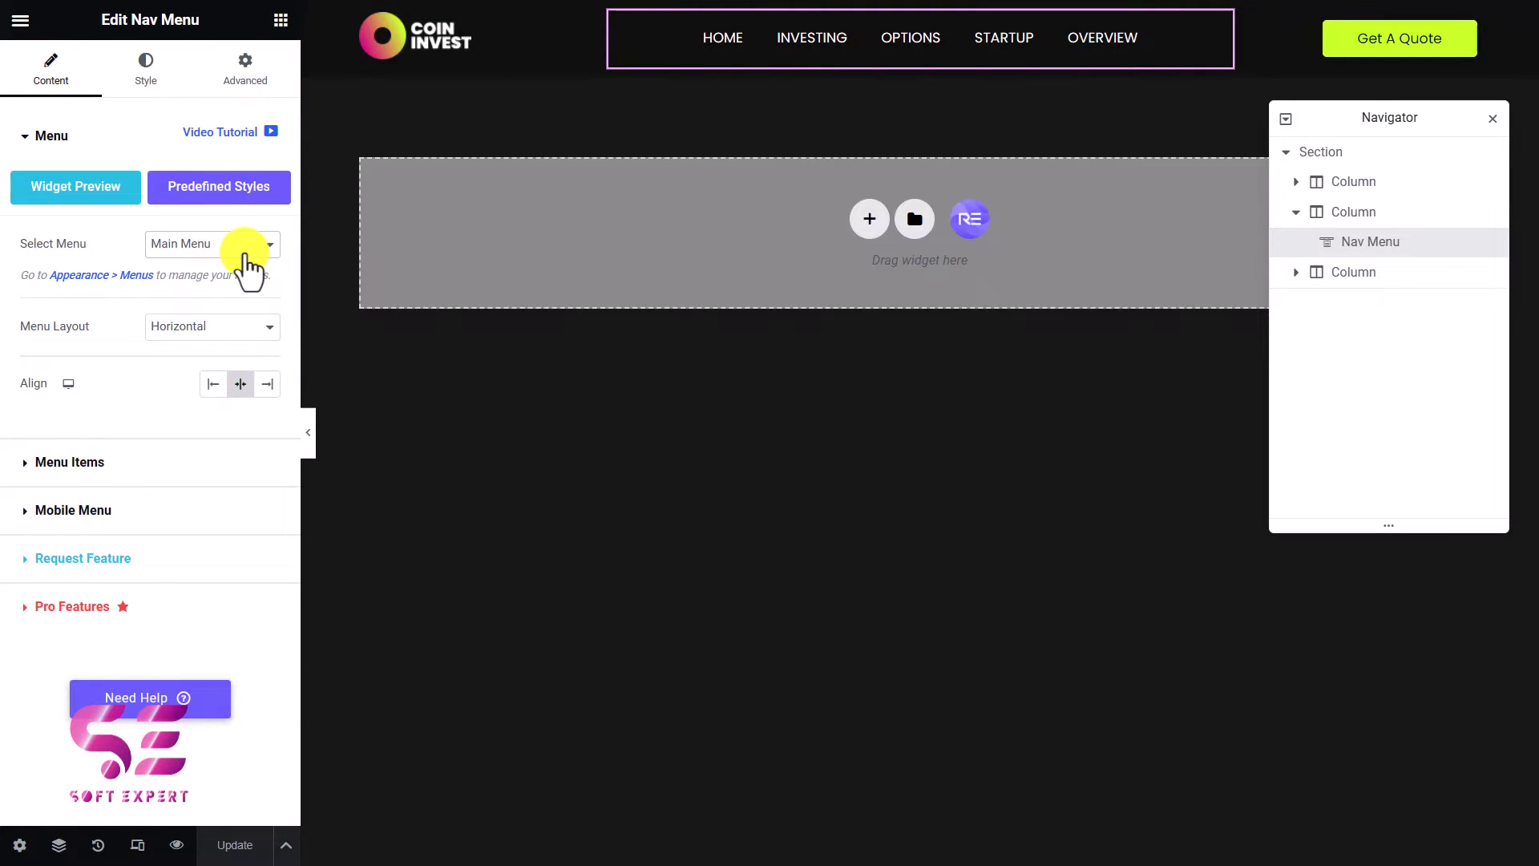
left_click(474, 37)
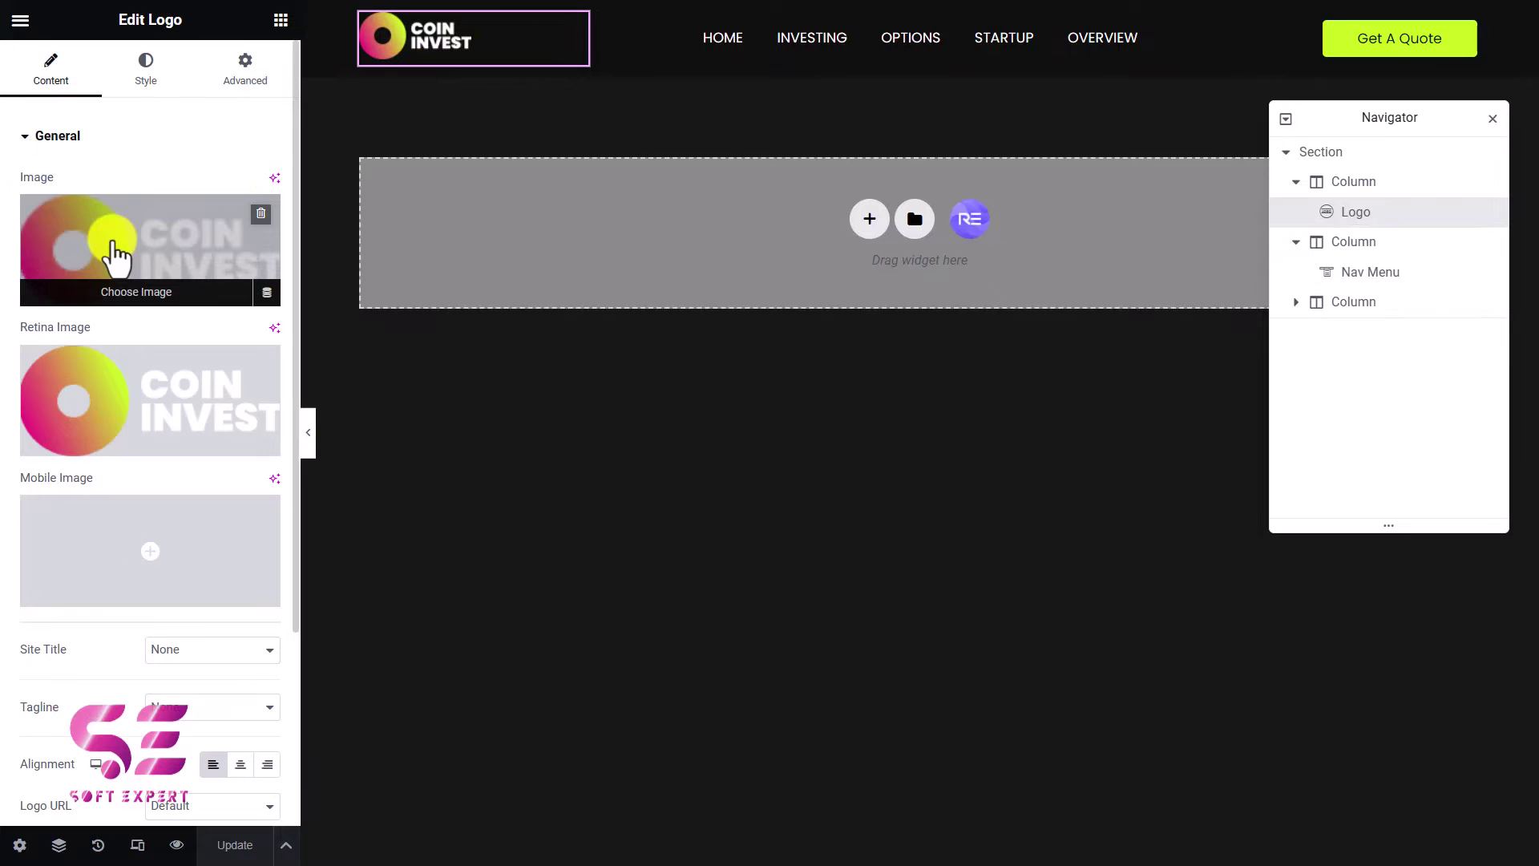
left_click(1337, 58)
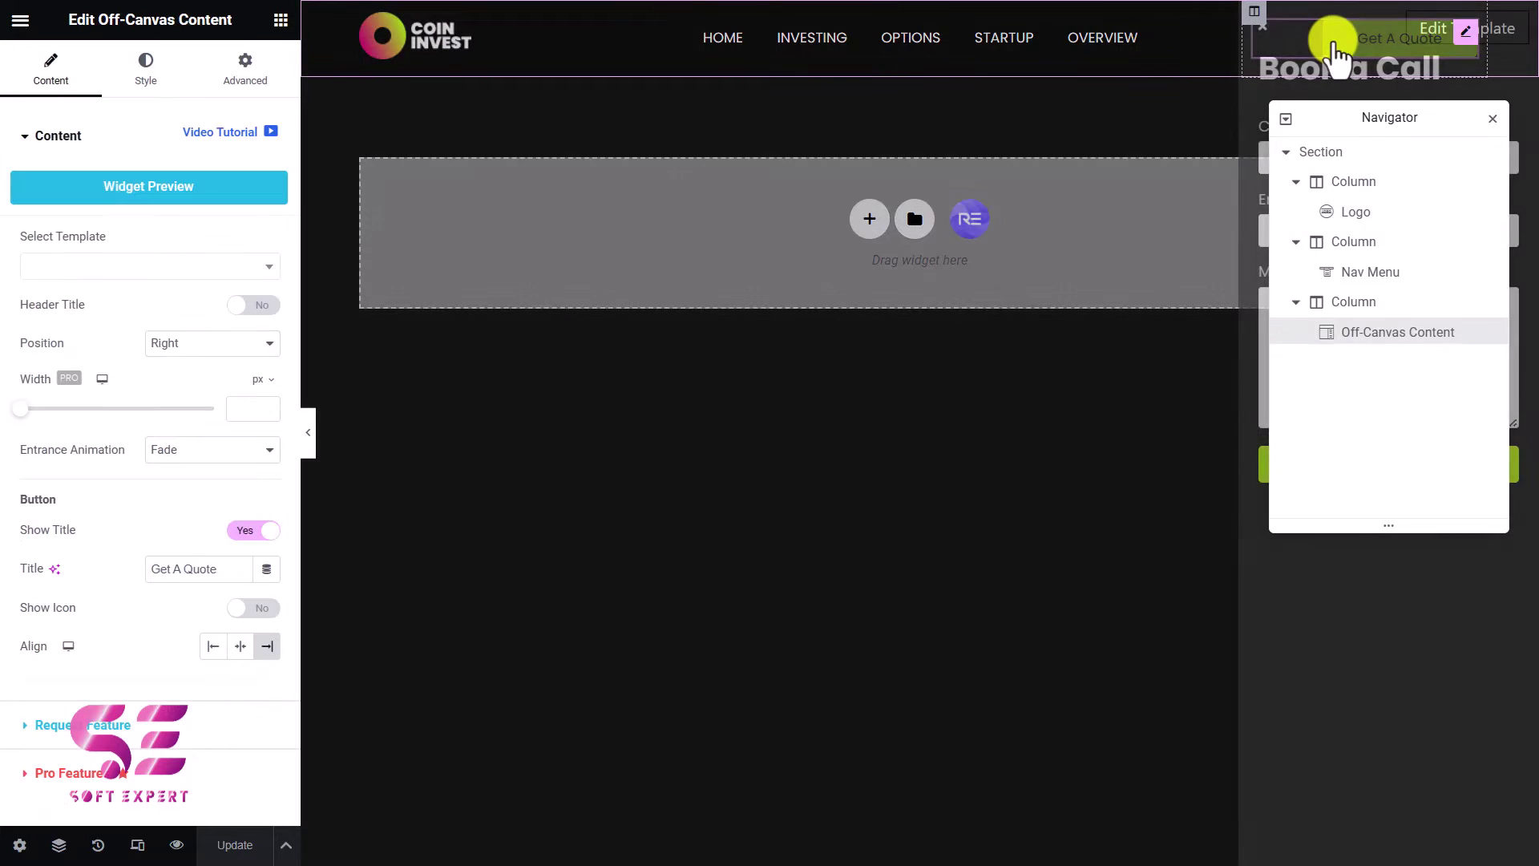
left_click(1494, 119)
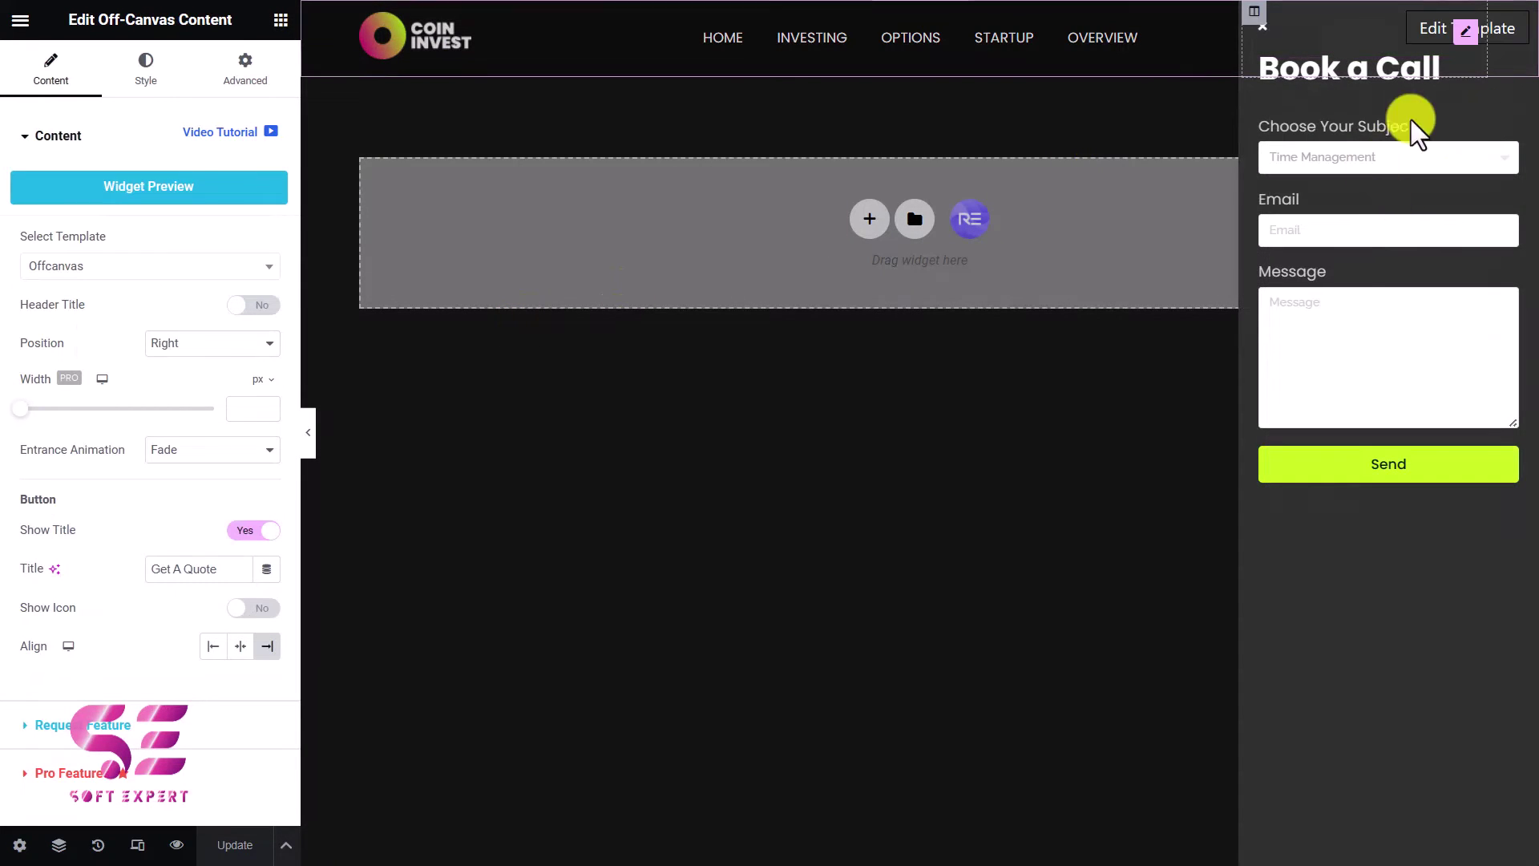
left_click(1124, 361)
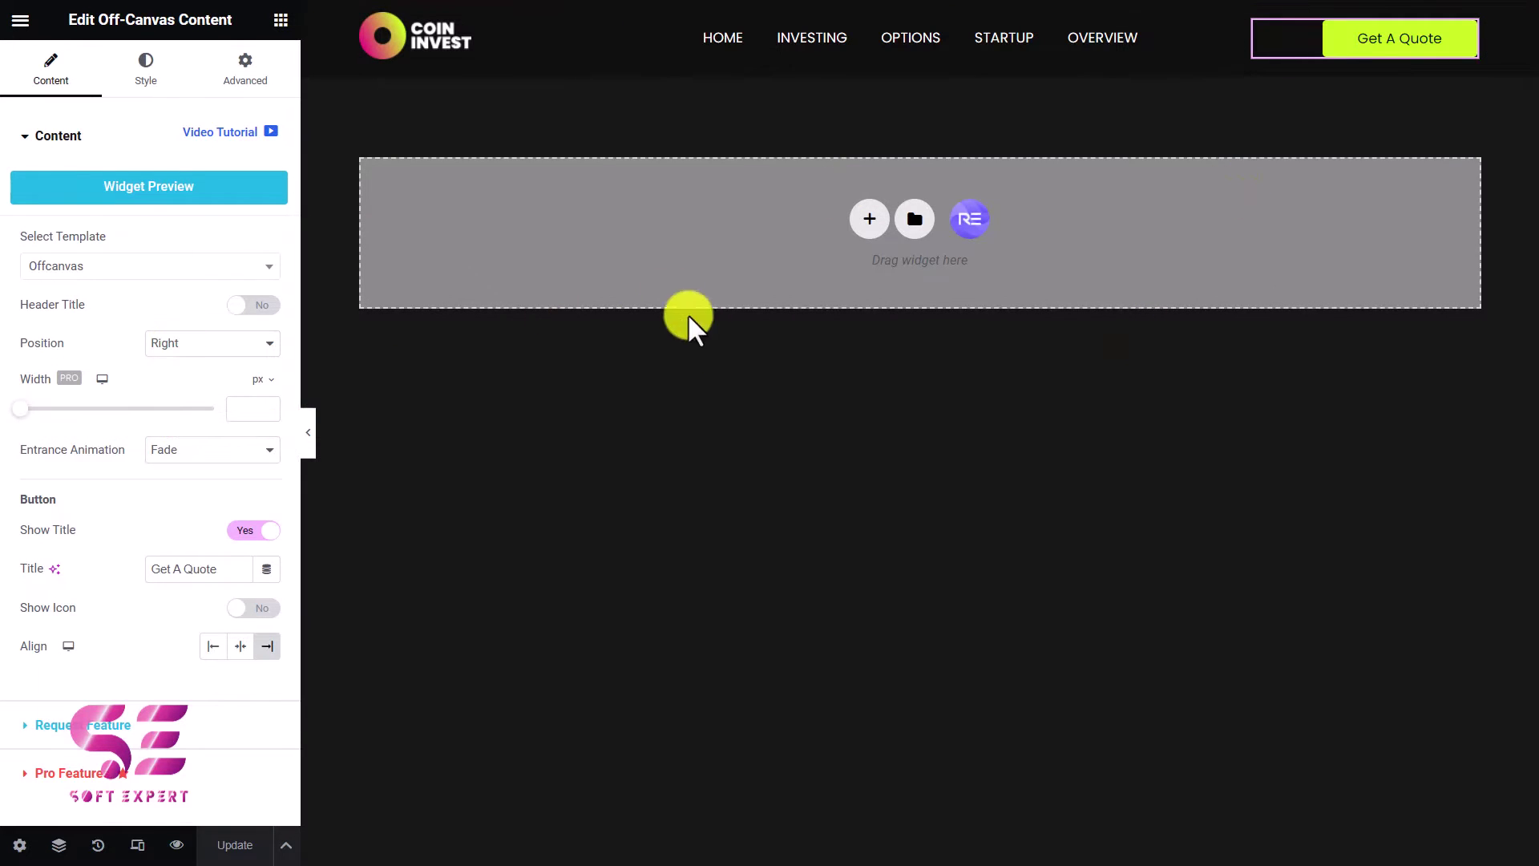
Replace the header logo's main image with SoftExpert Logo dark.png, uploaded from the Fiverr folder
left_click(474, 51)
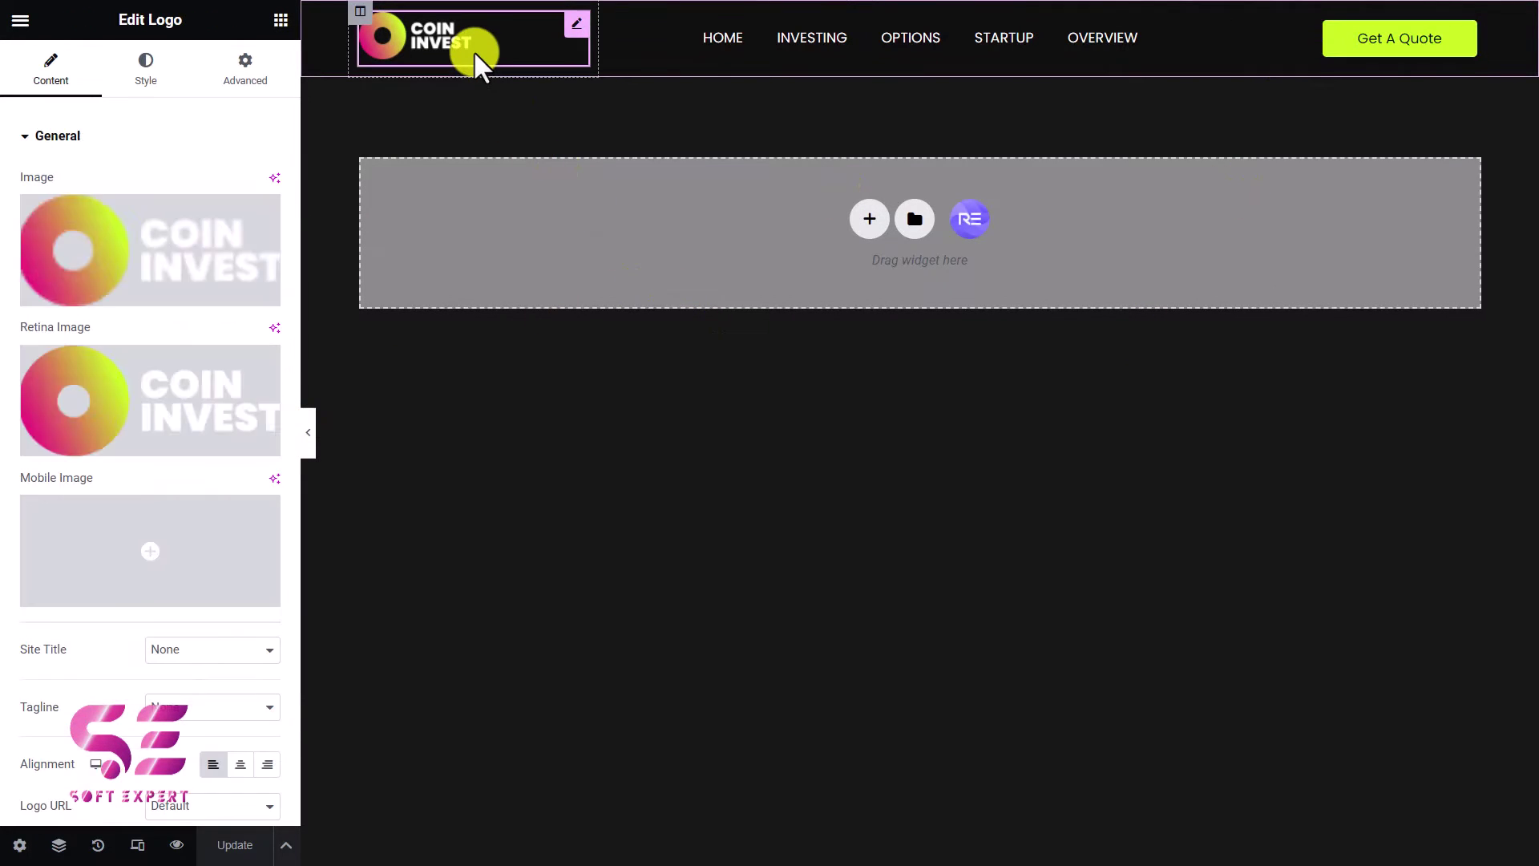
left_click(154, 255)
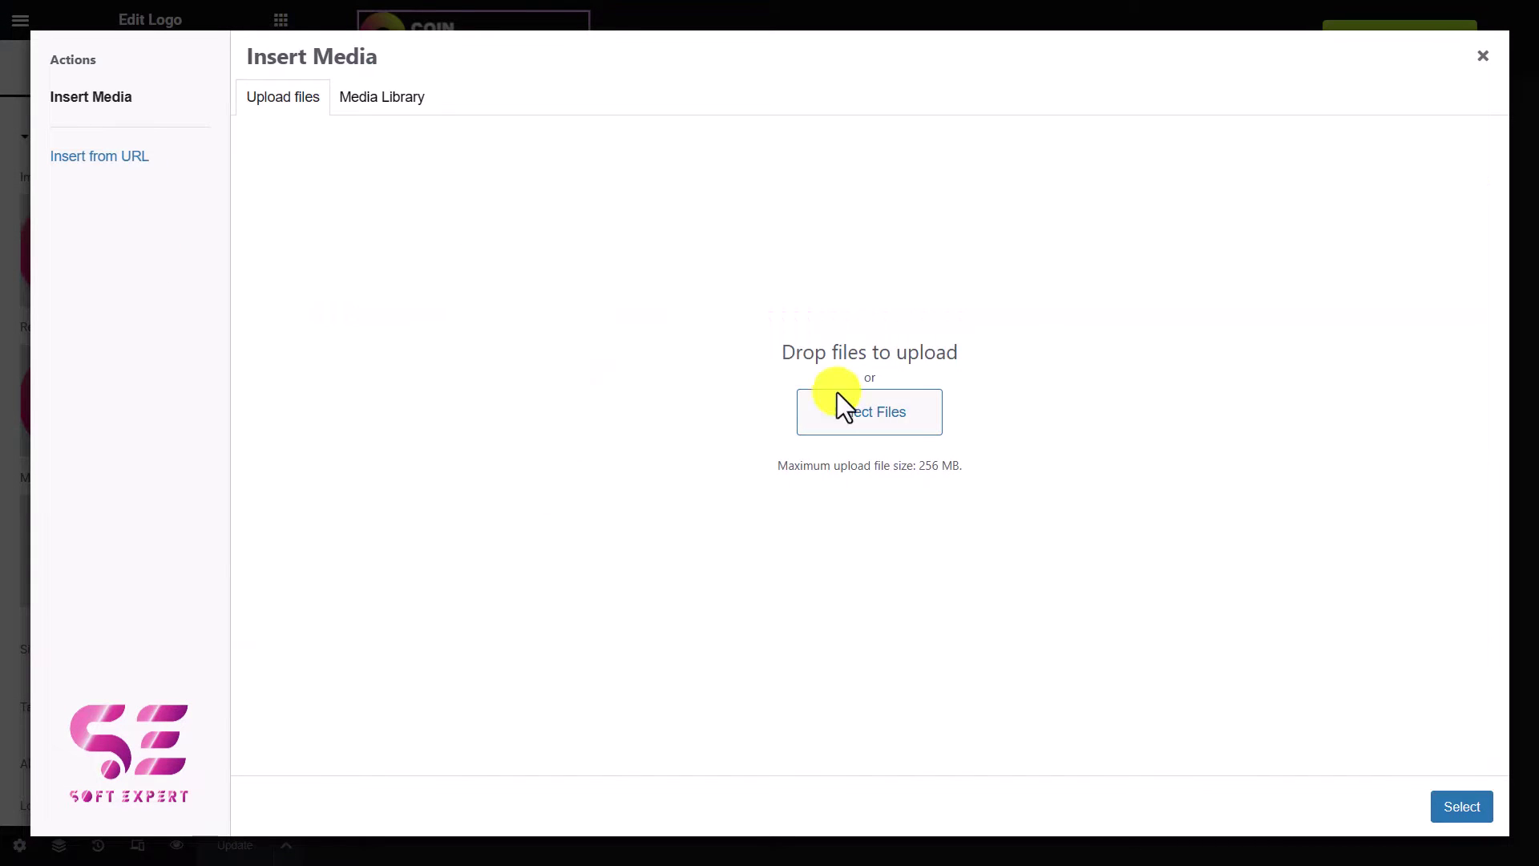
left_click(860, 417)
left_click(72, 386)
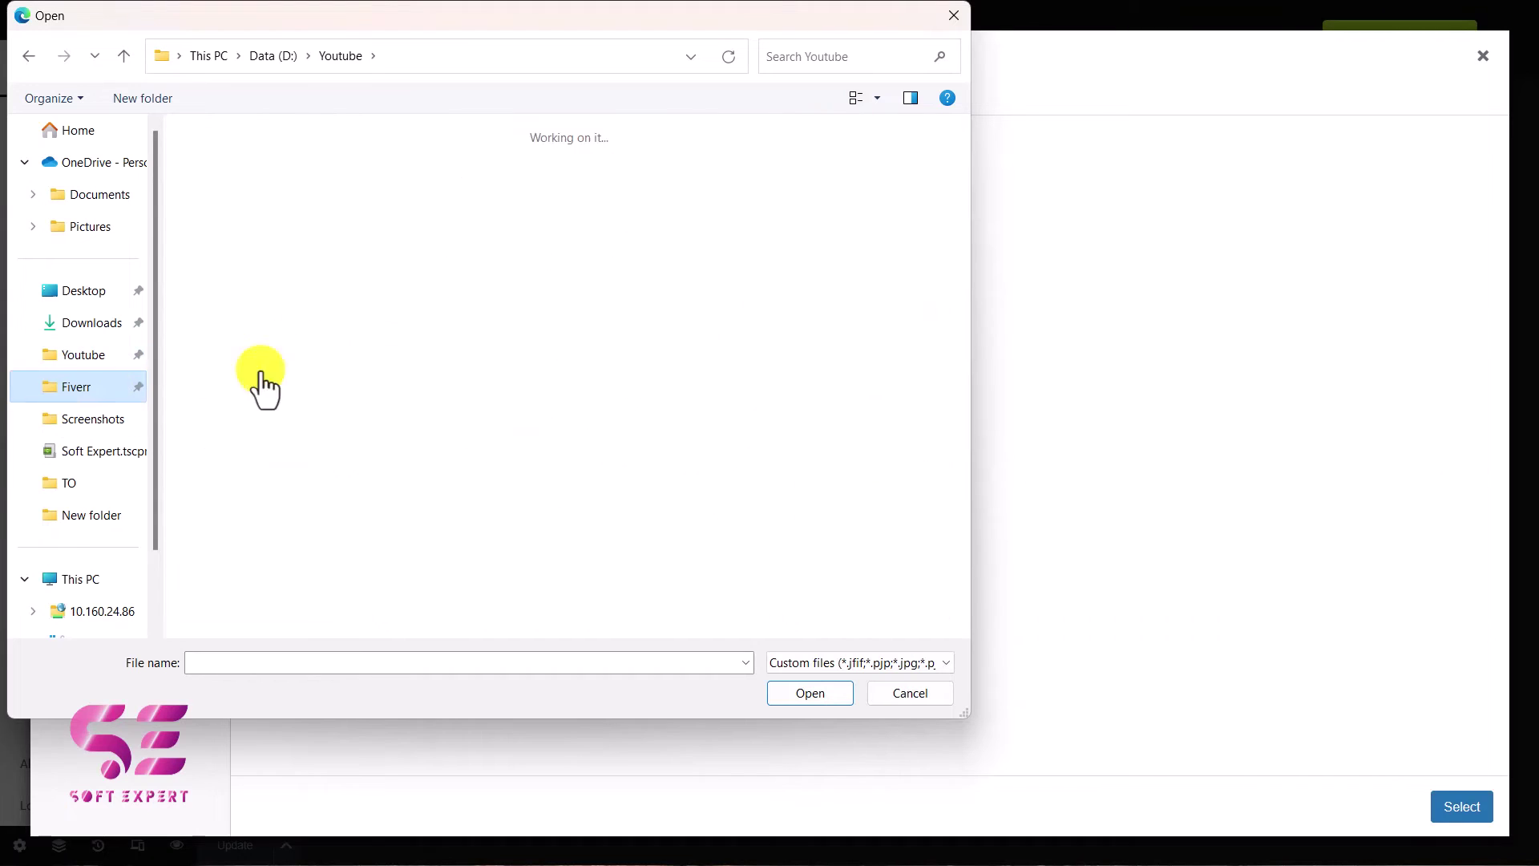
scroll(531, 449, "down", 3)
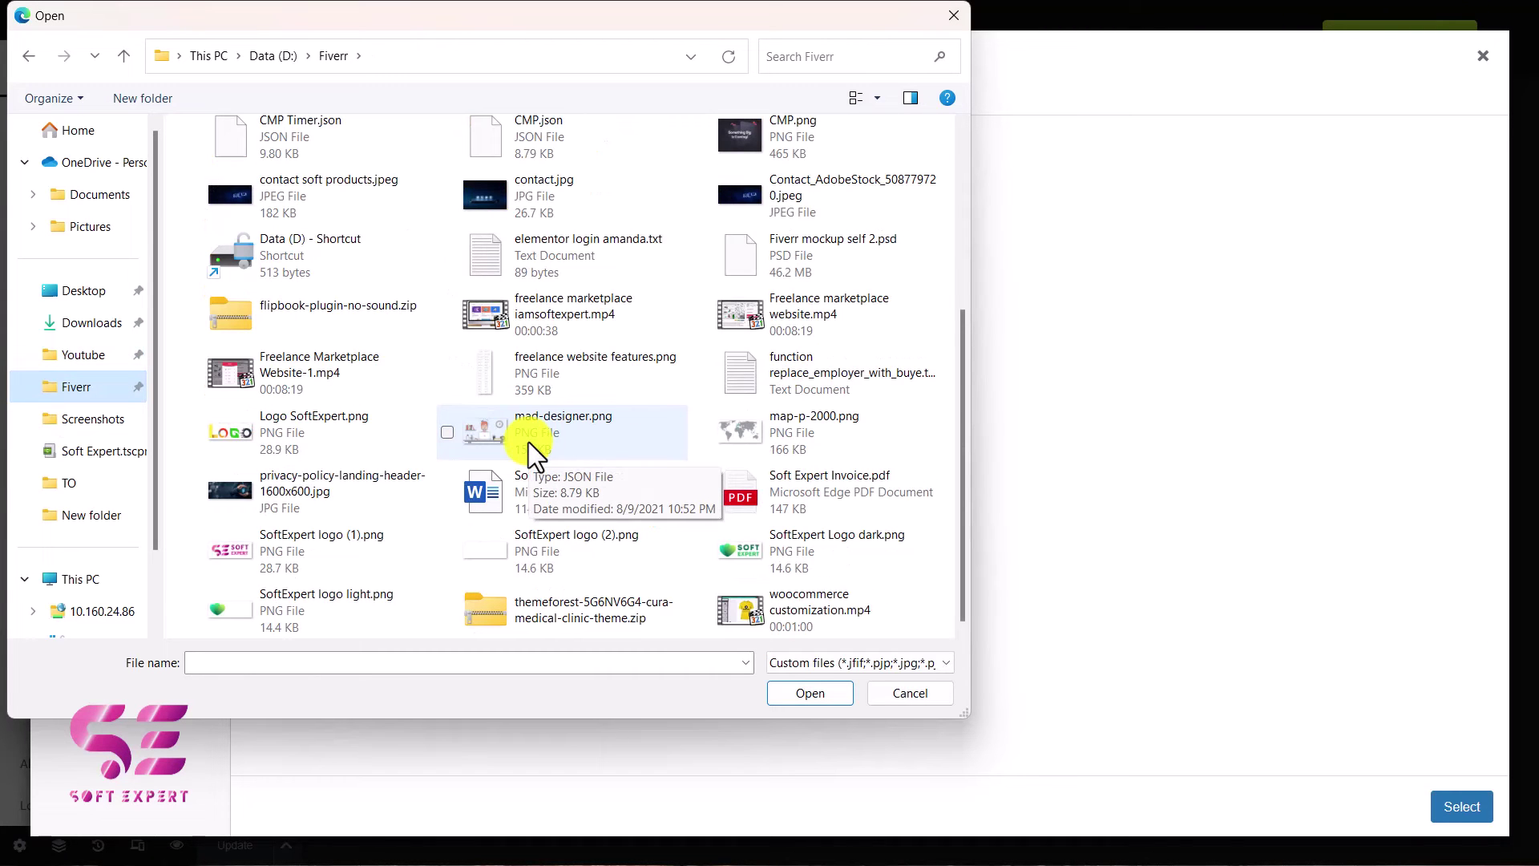
double_click(792, 539)
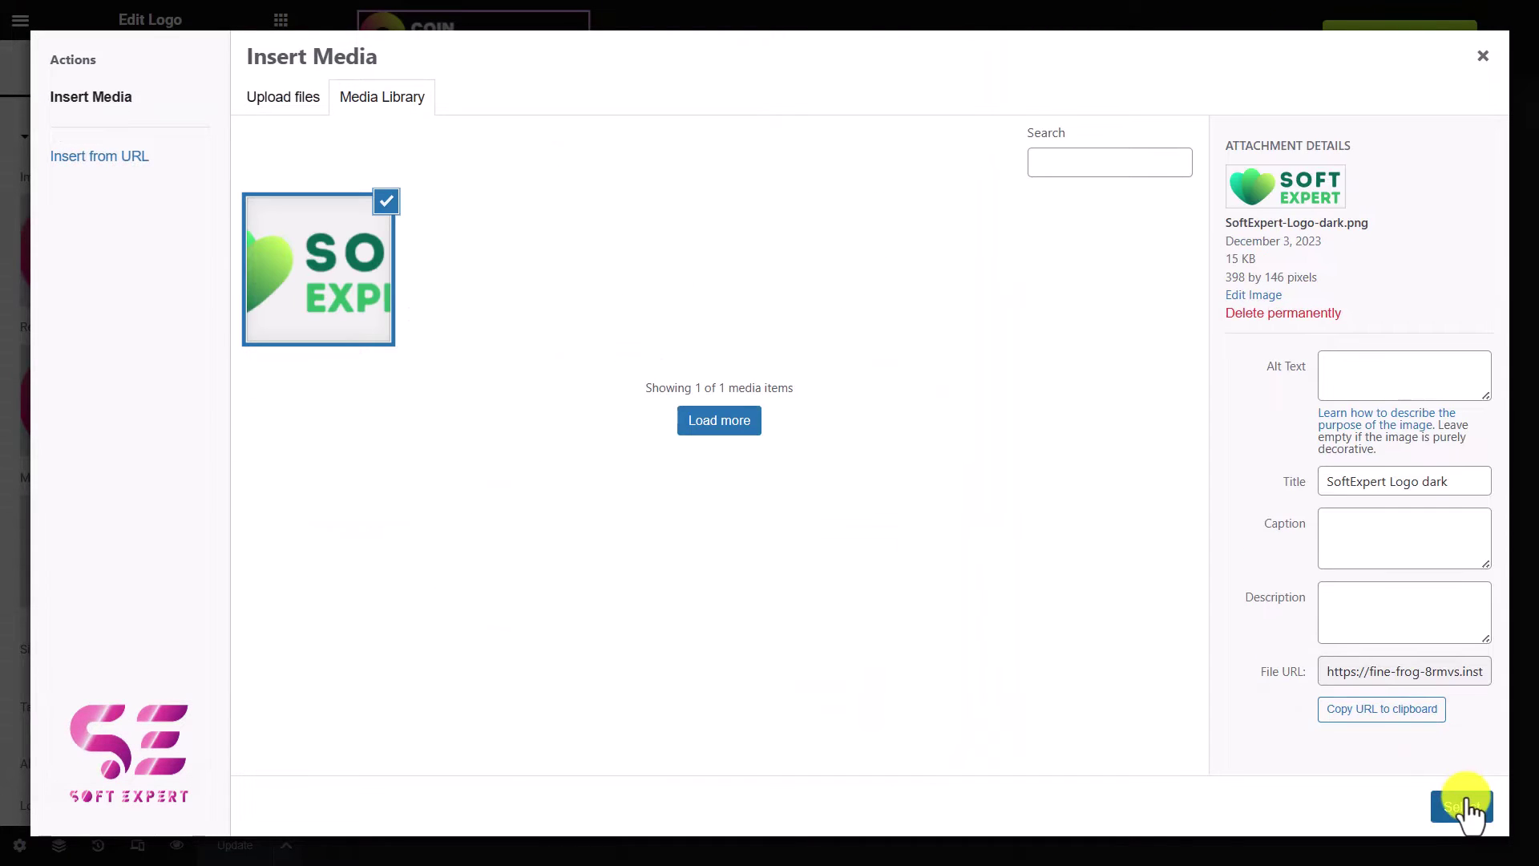
left_click(1464, 804)
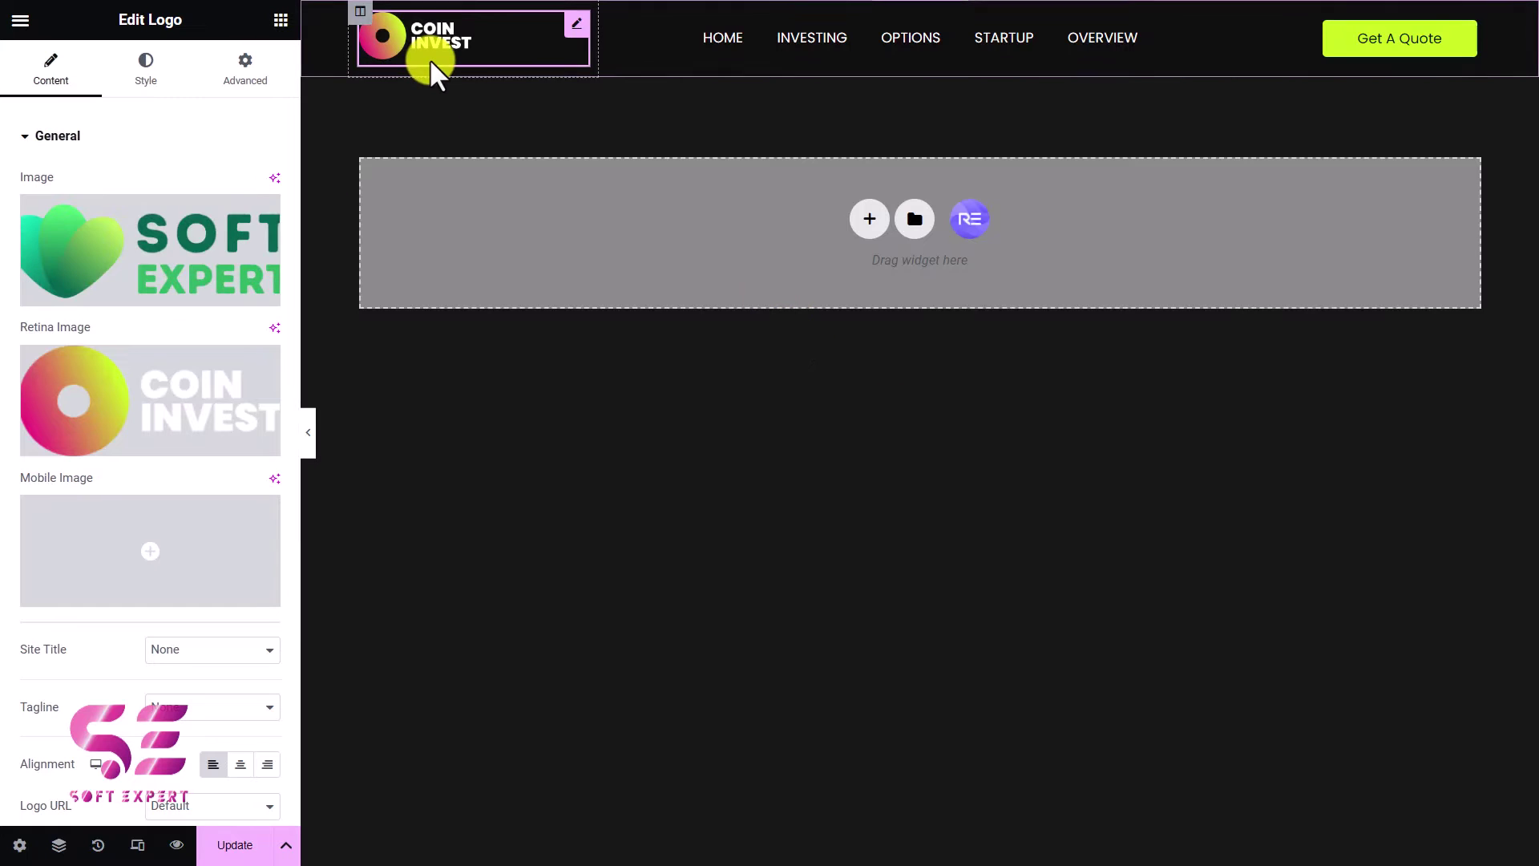
Set the header logo's retina image to SoftExpert-Logo-dark.png from the media library
left_click(161, 381)
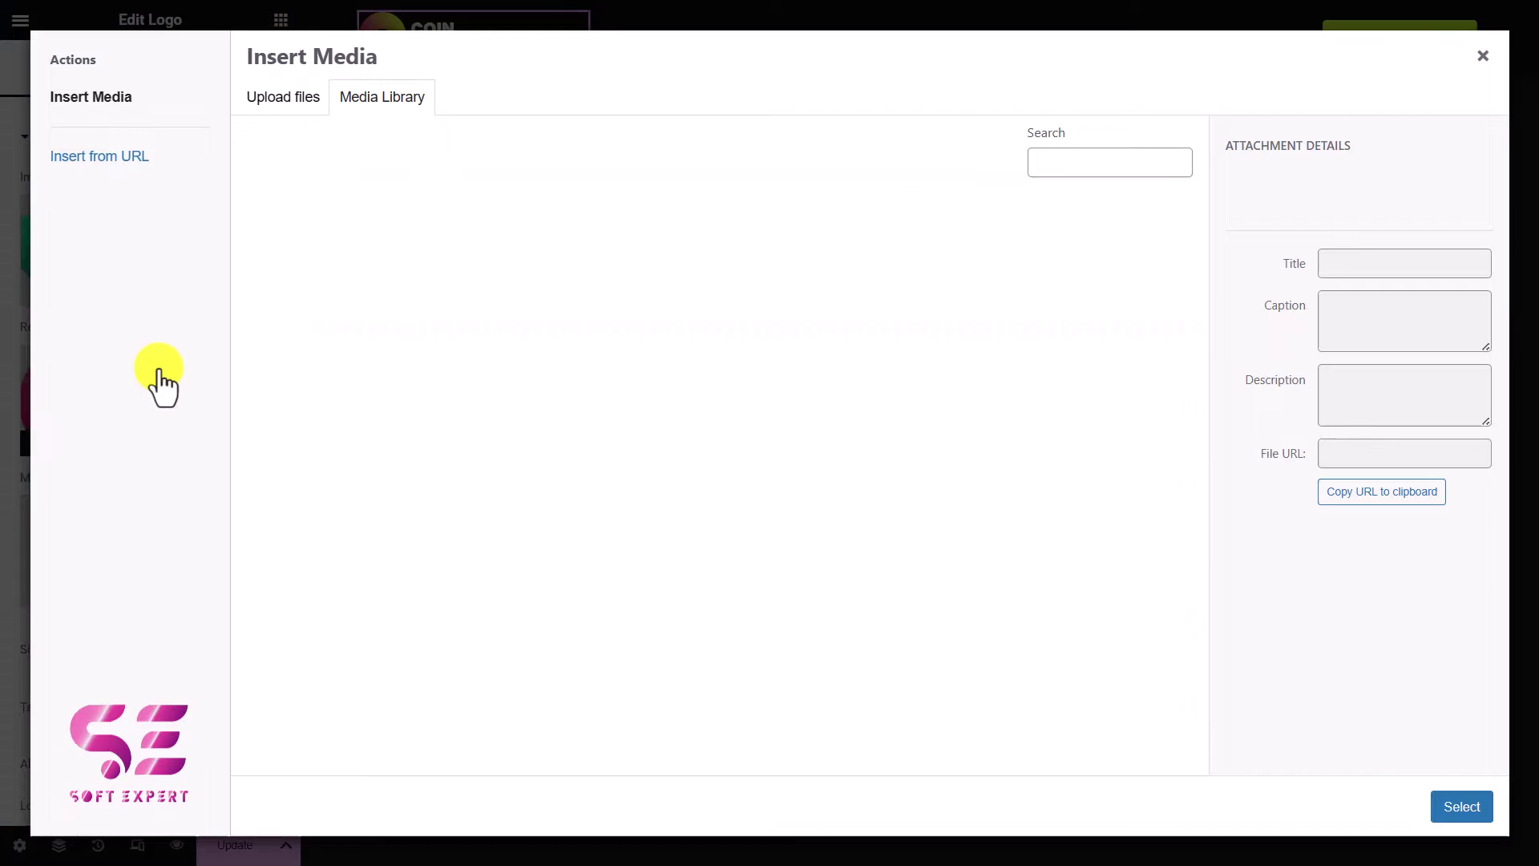
left_click(319, 298)
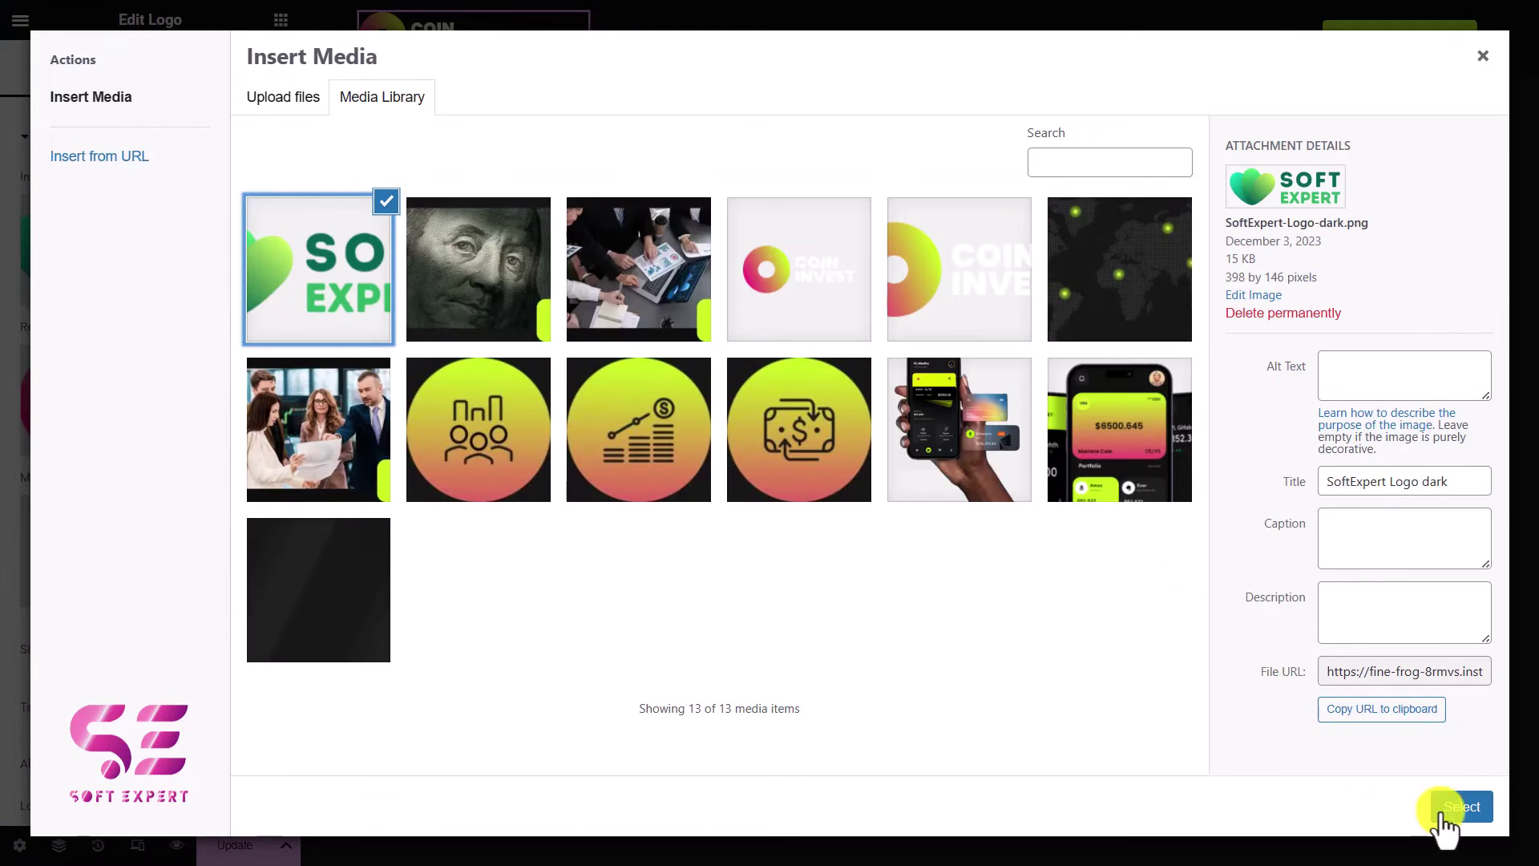
left_click(1461, 807)
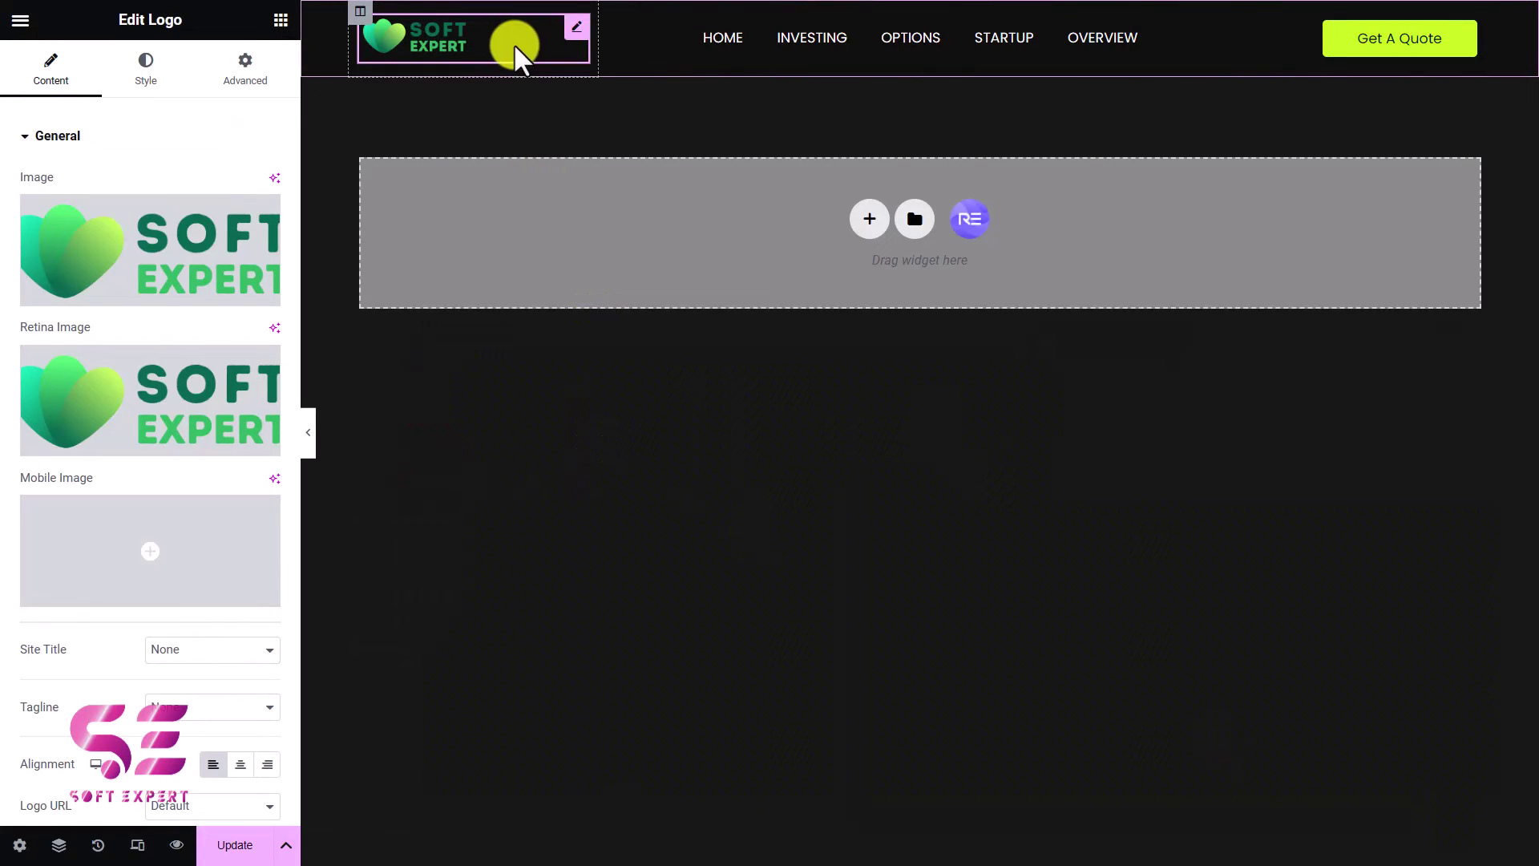
Examine the header nav menu's style options, including the normal and hover text colors, typography and spacing
left_click(691, 44)
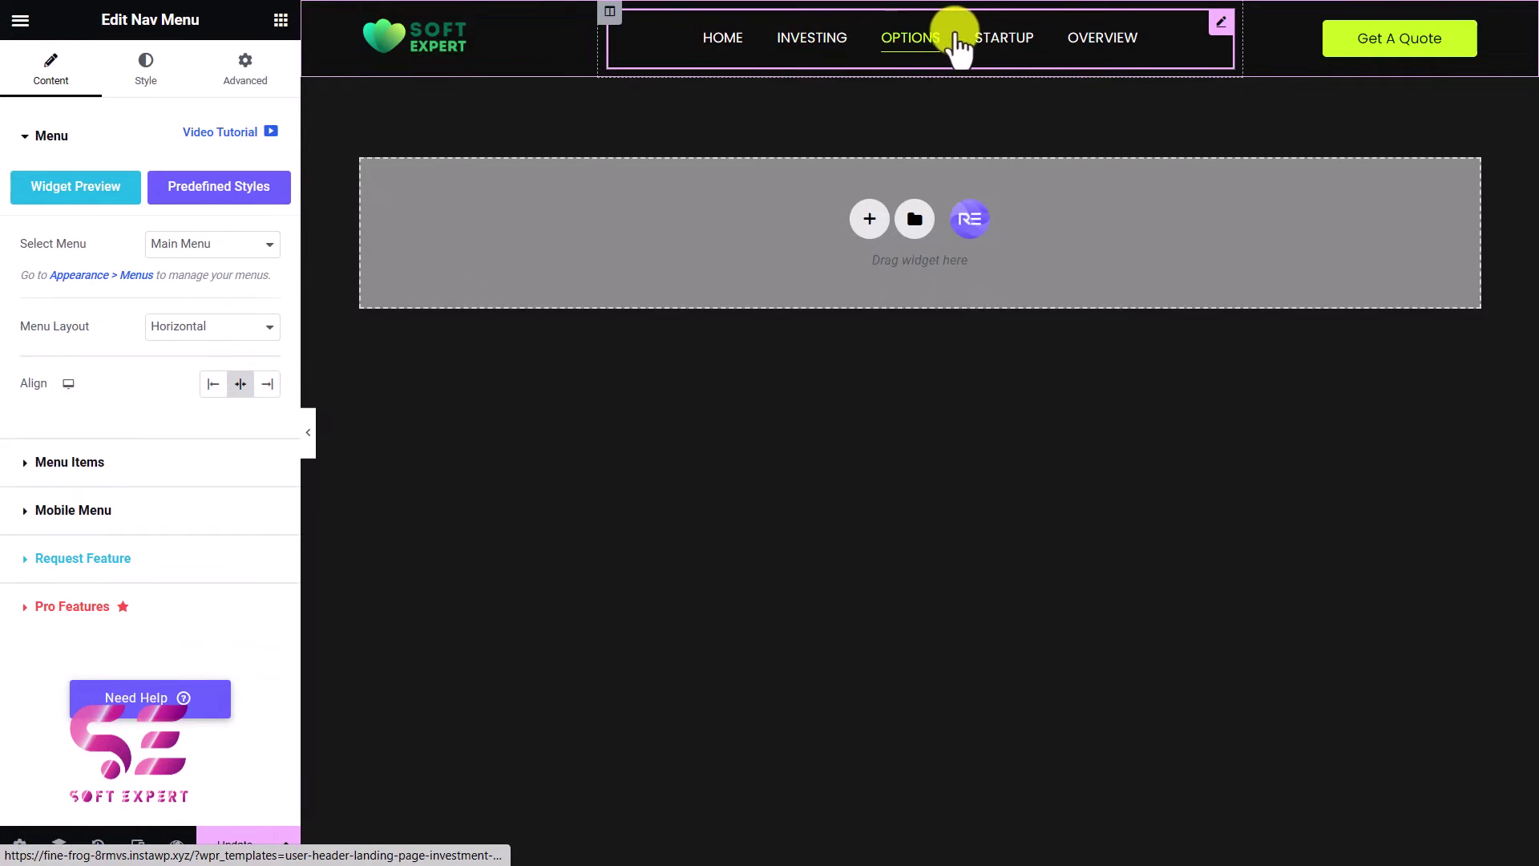
left_click(146, 70)
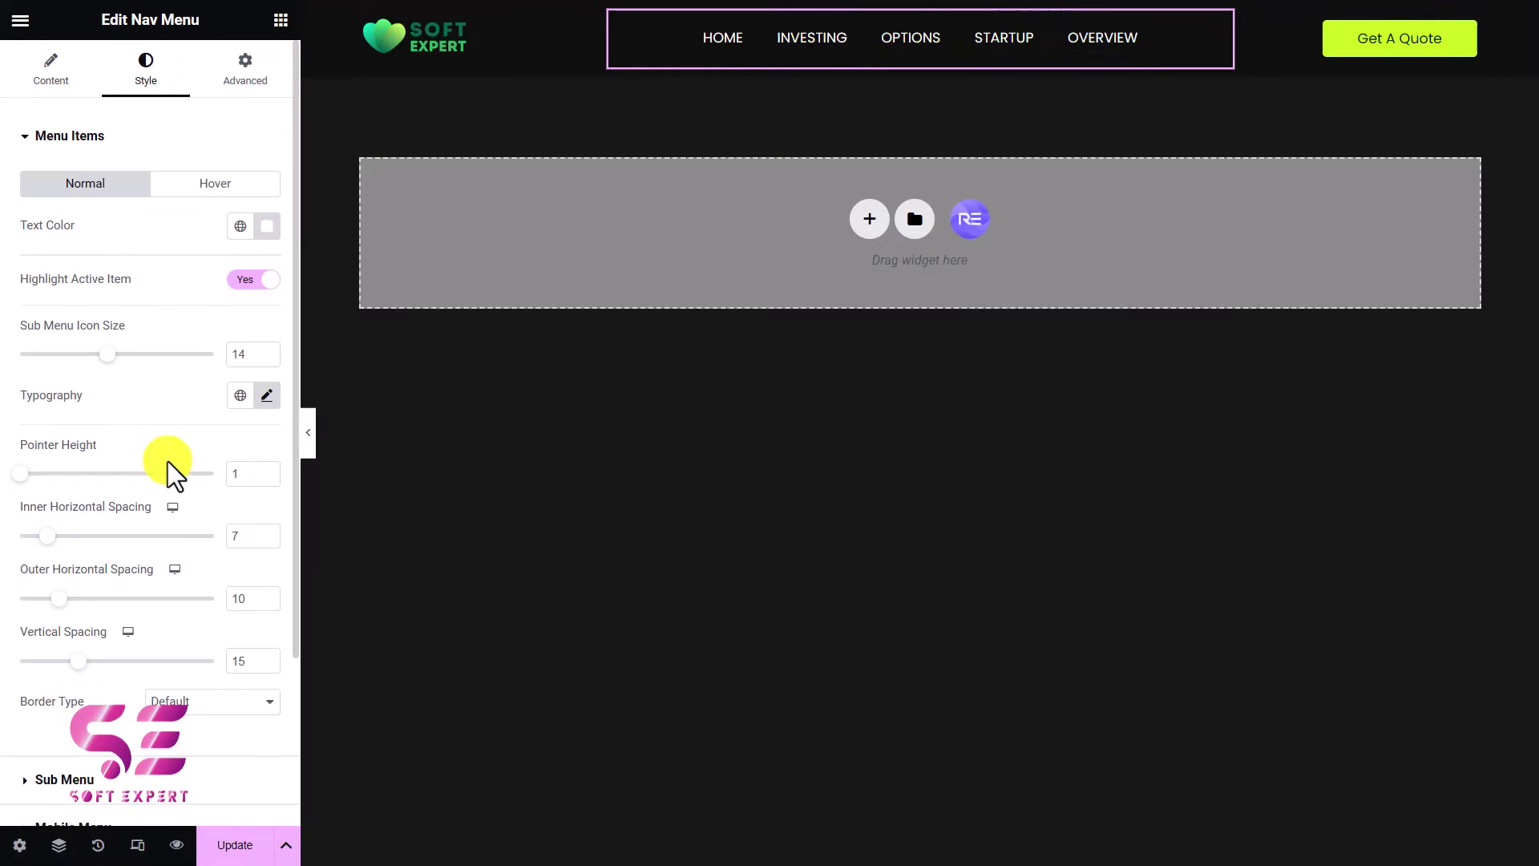
left_click(264, 227)
left_click_drag(202, 343, 339, 302)
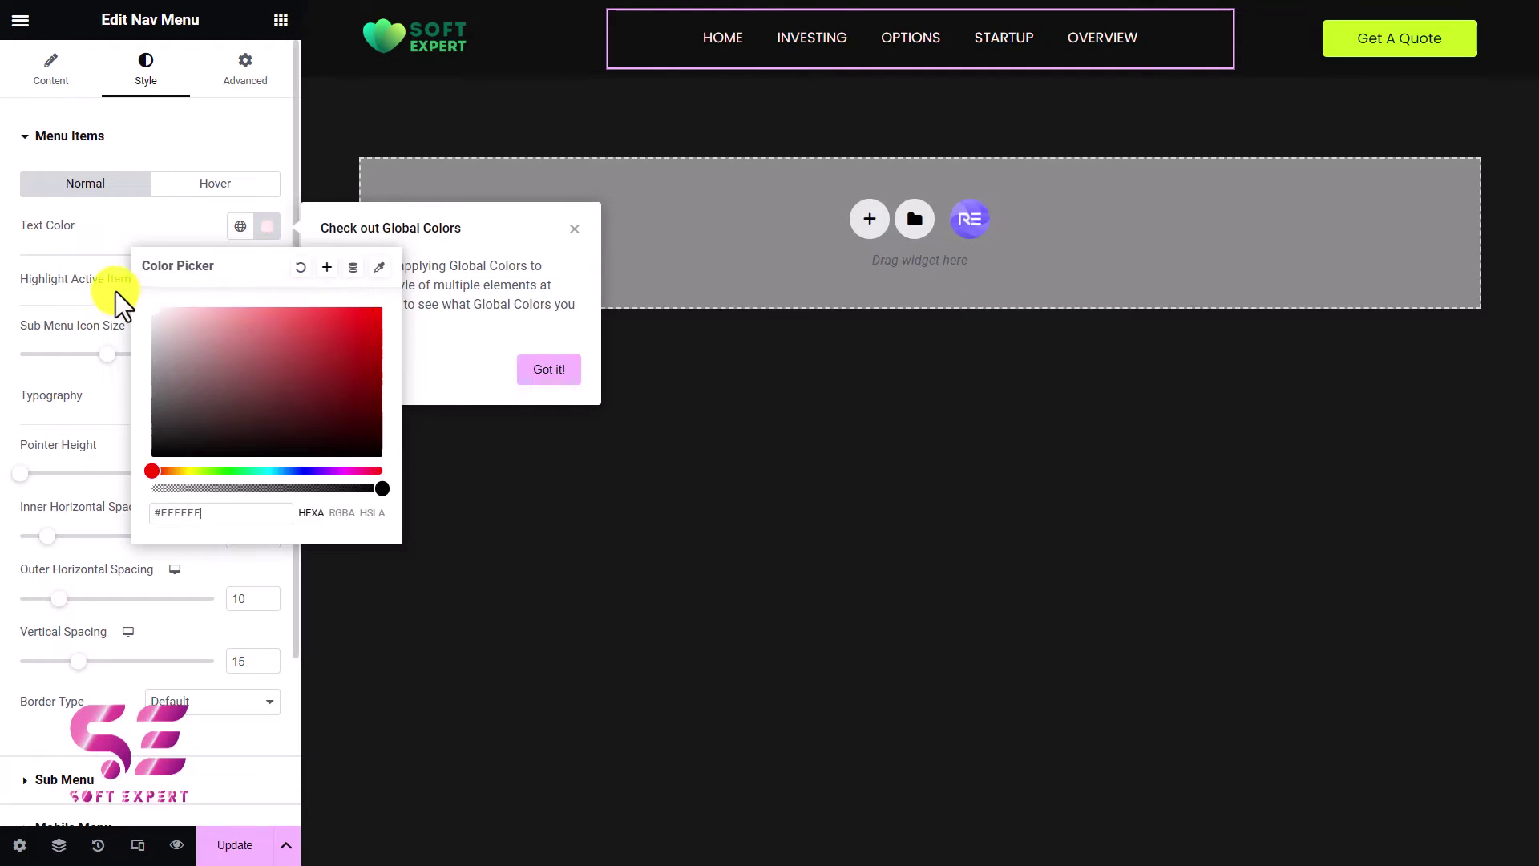
left_click(123, 234)
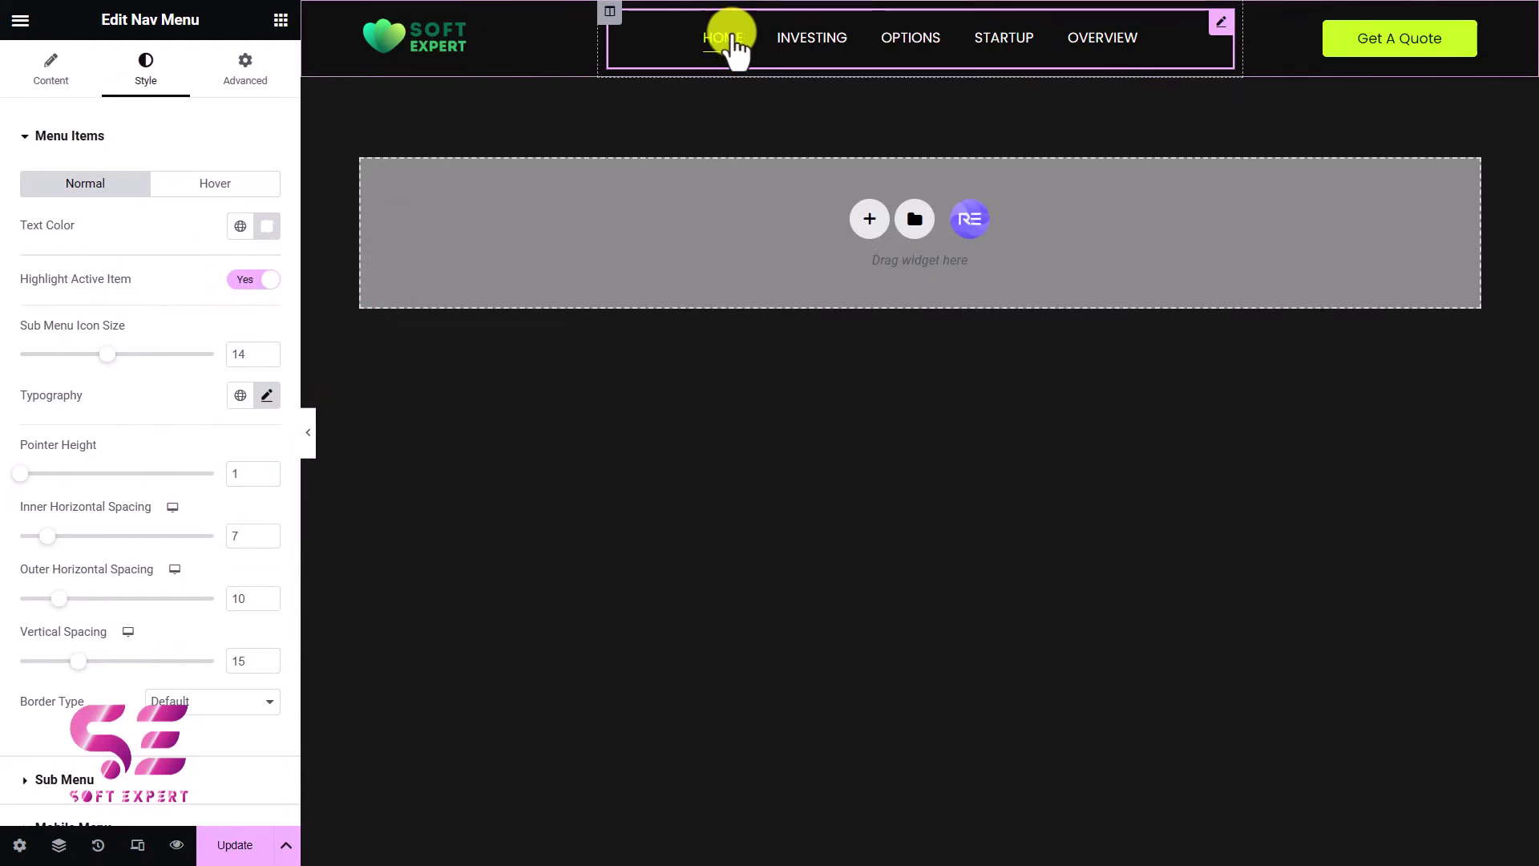
left_click(253, 189)
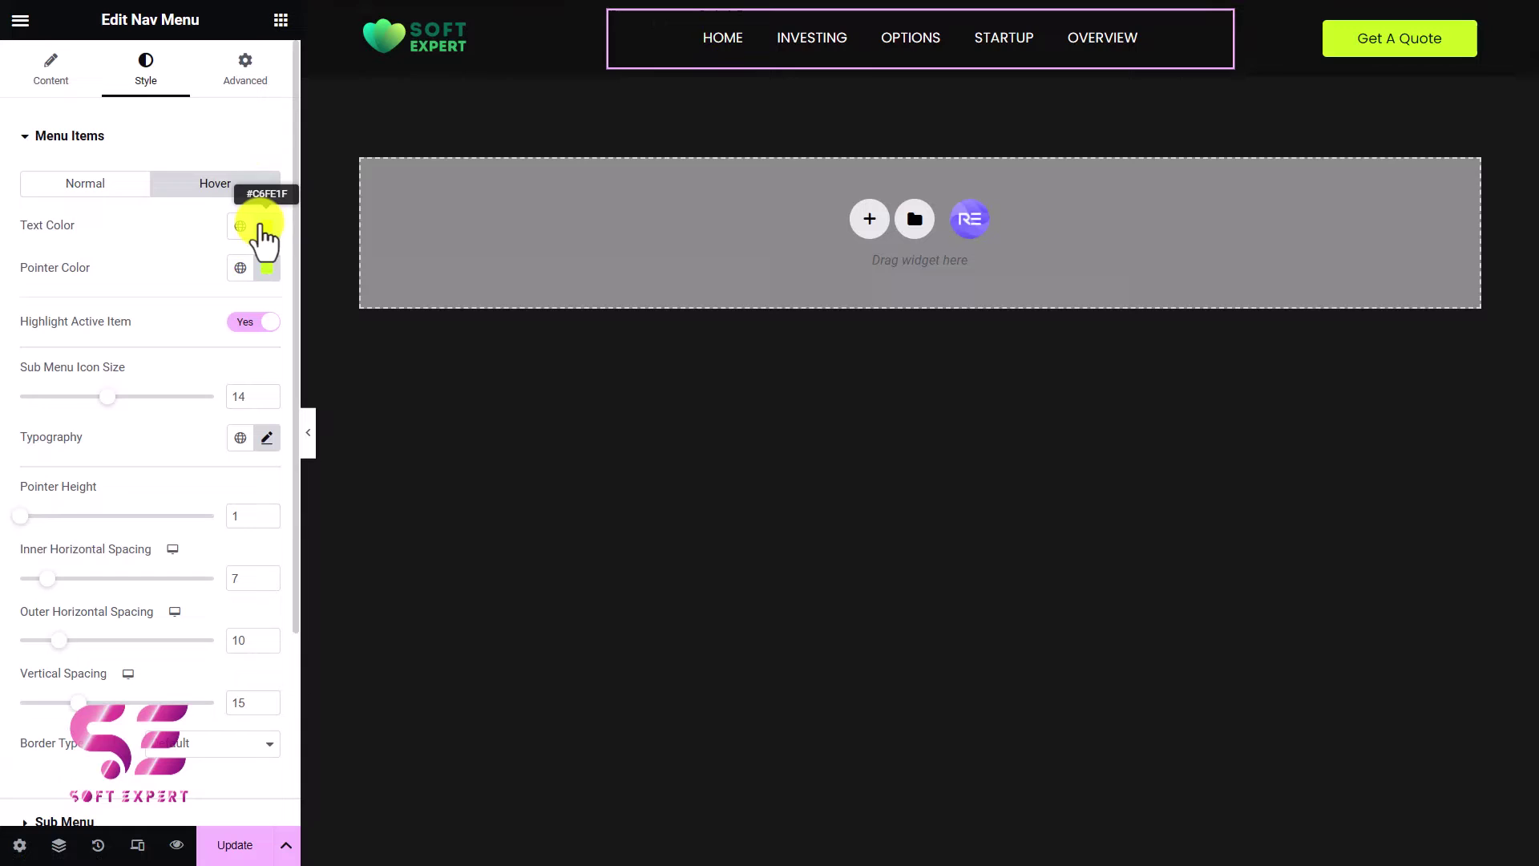
left_click(127, 186)
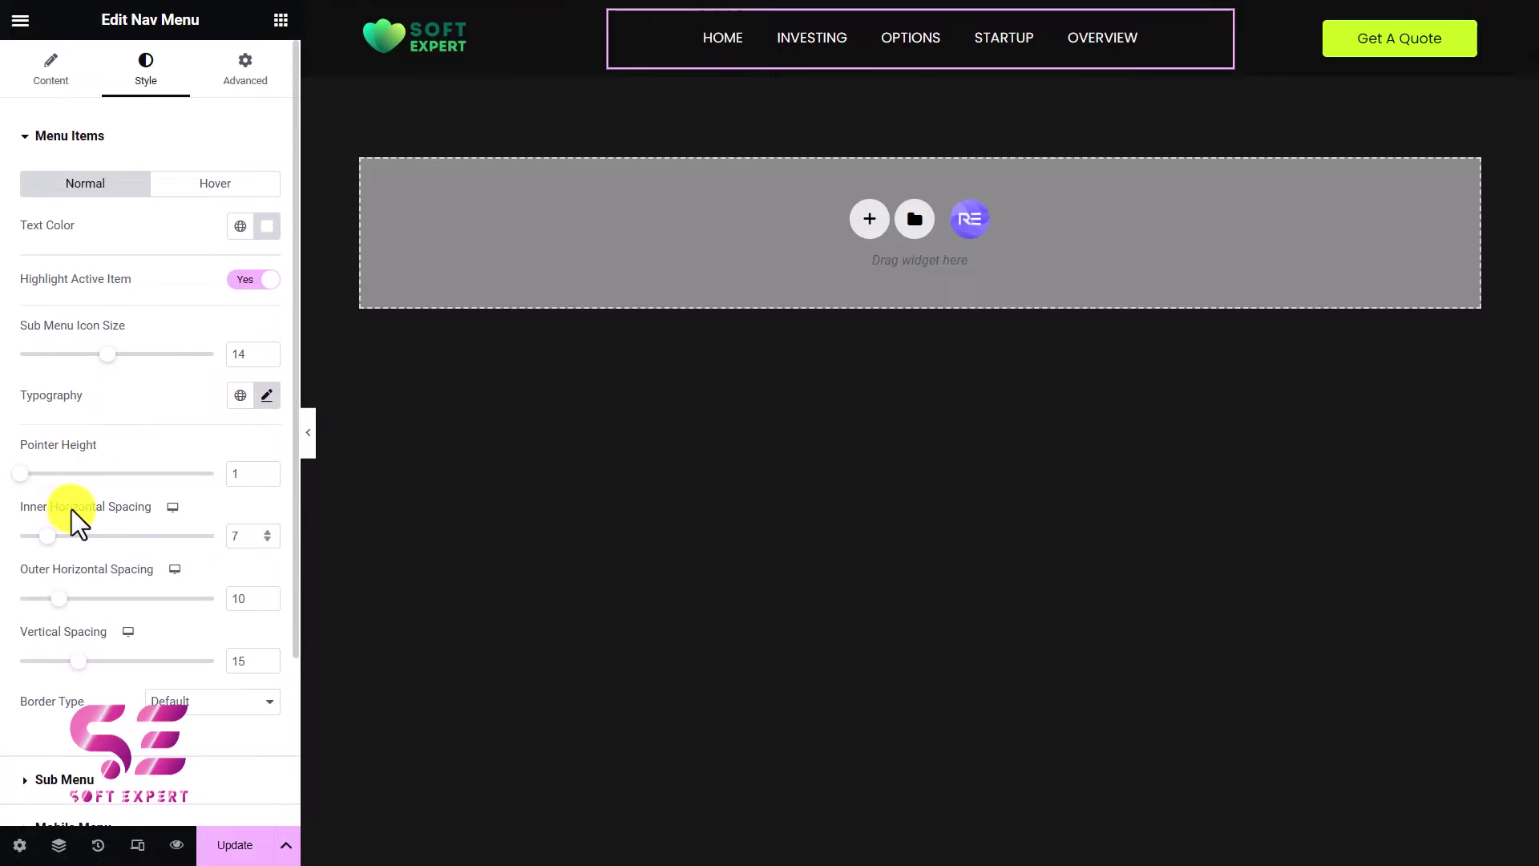
scroll(170, 738, "down", 3)
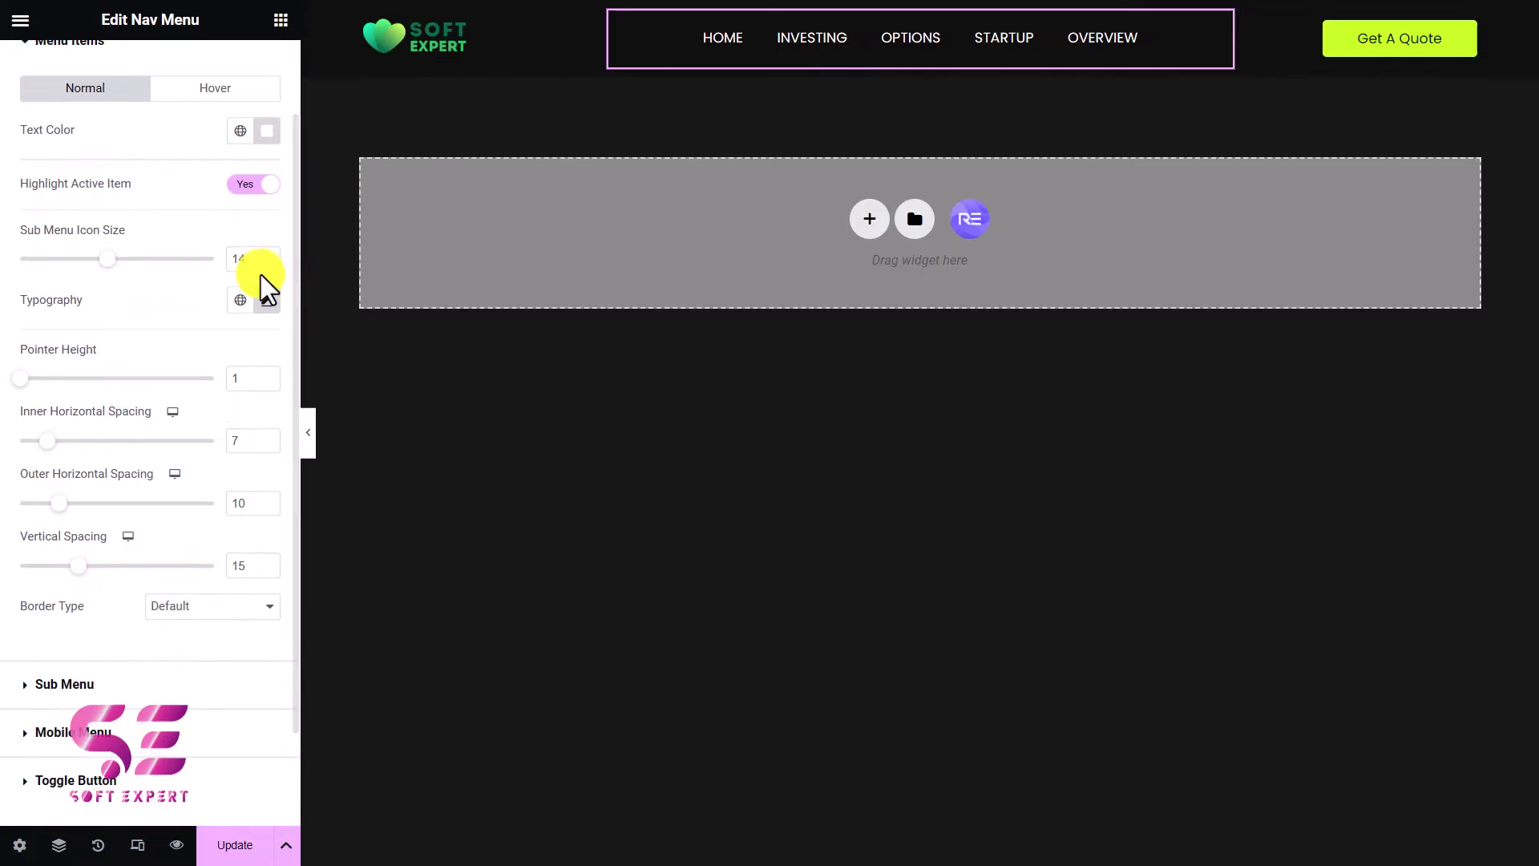
scroll(262, 274, "up", 3)
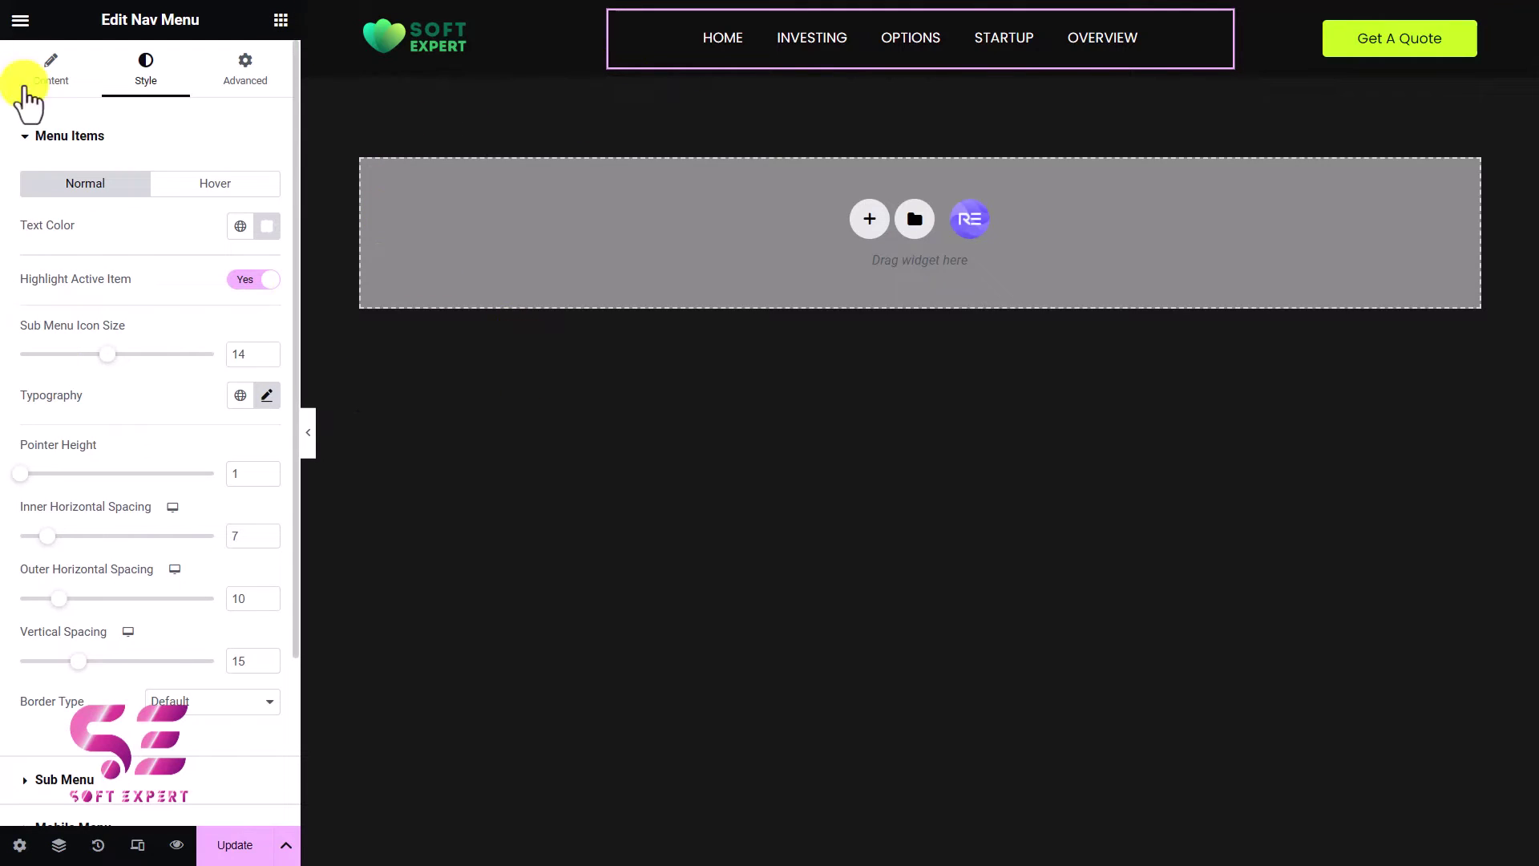
Return to the live home page and open its Landing Page Investment footer template in Elementor
left_click(19, 846)
left_click_drag(26, 294, 231, 298)
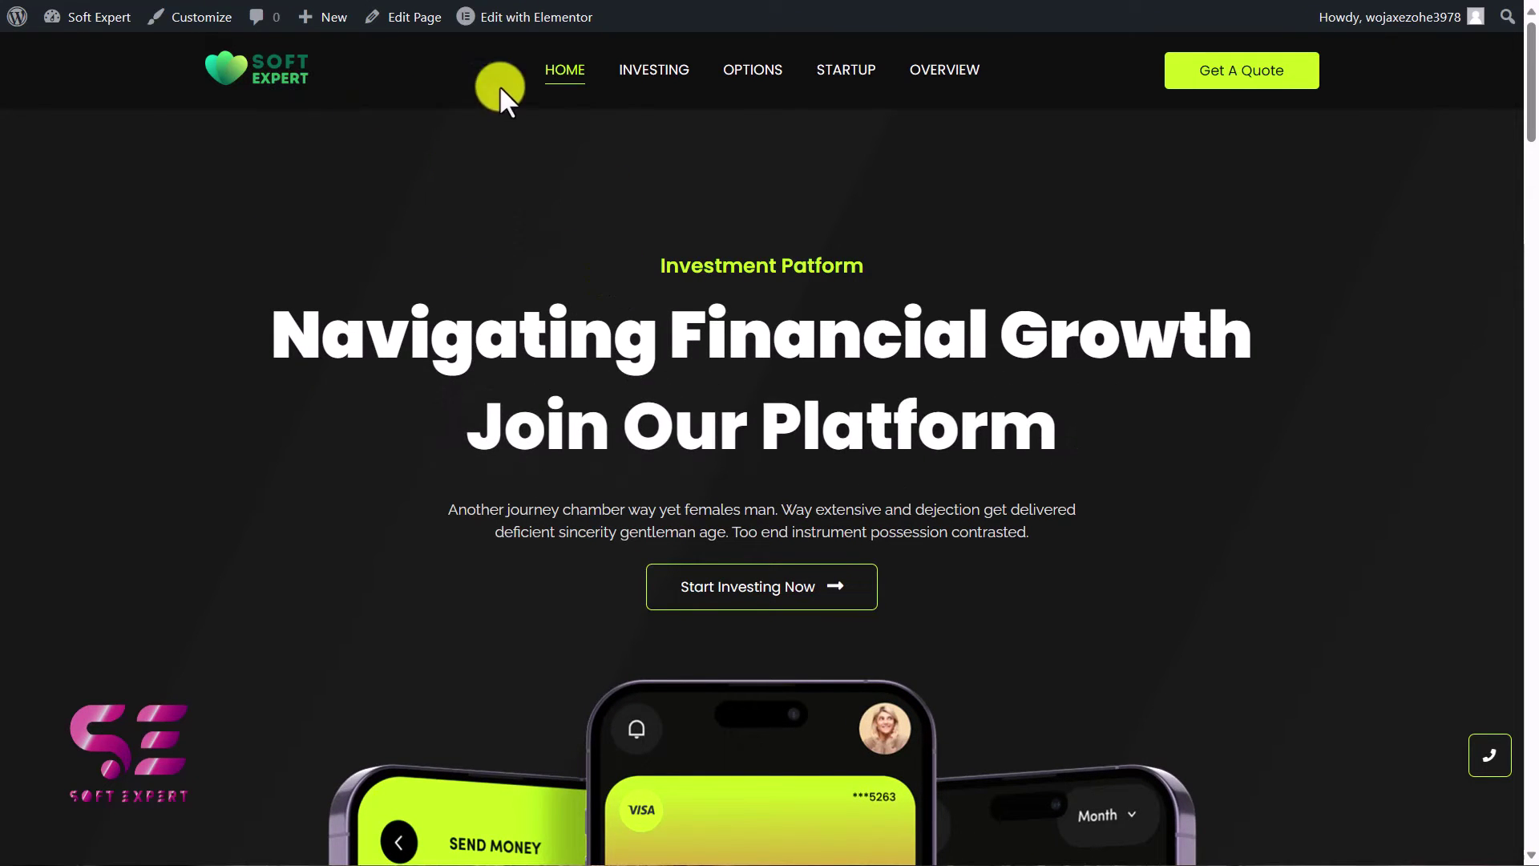
mouse_move(525, 20)
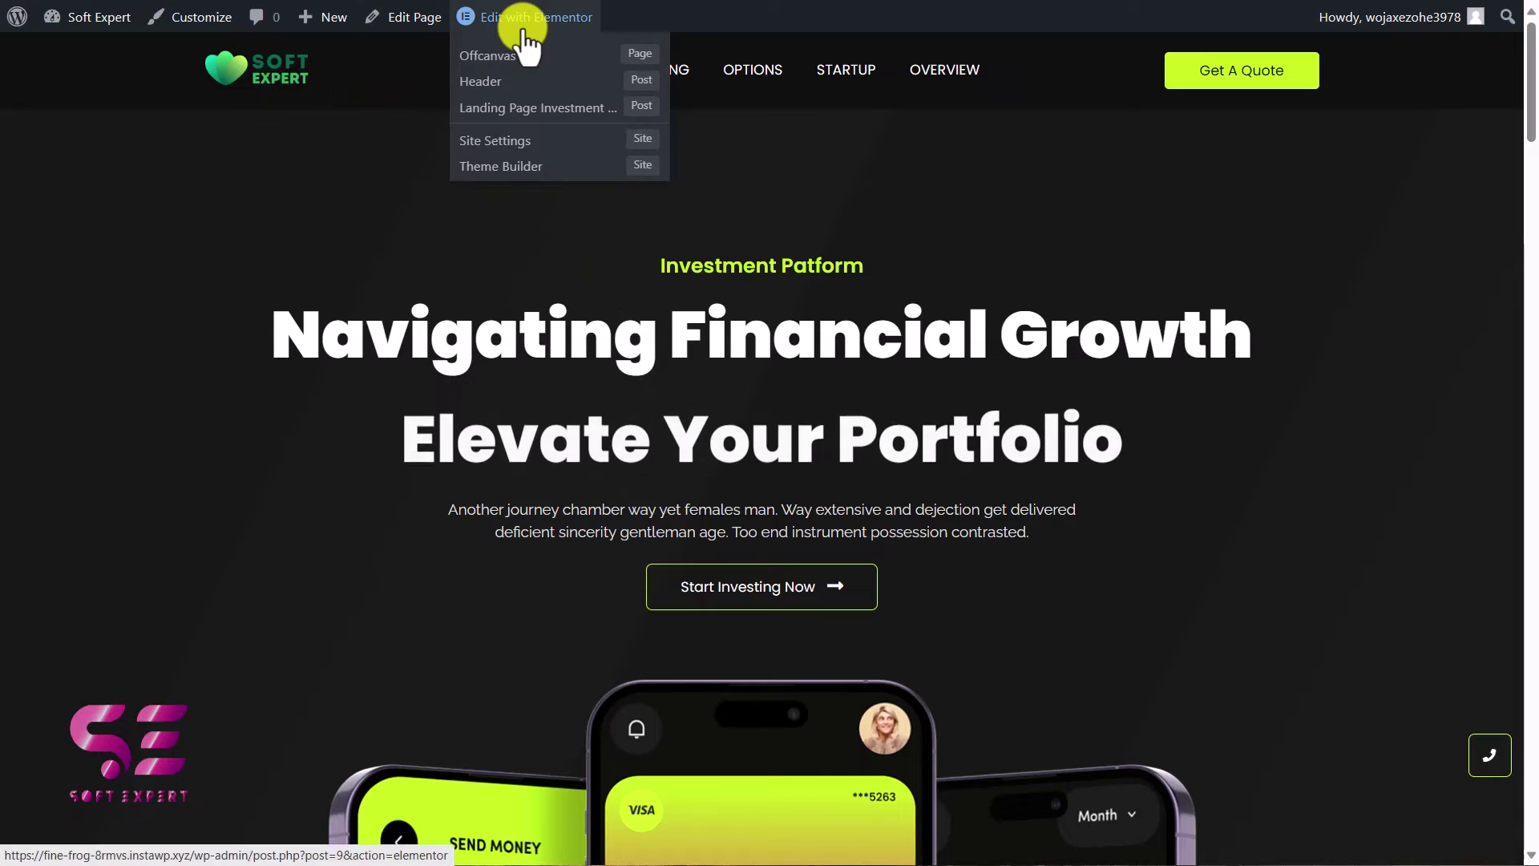
left_click(539, 109)
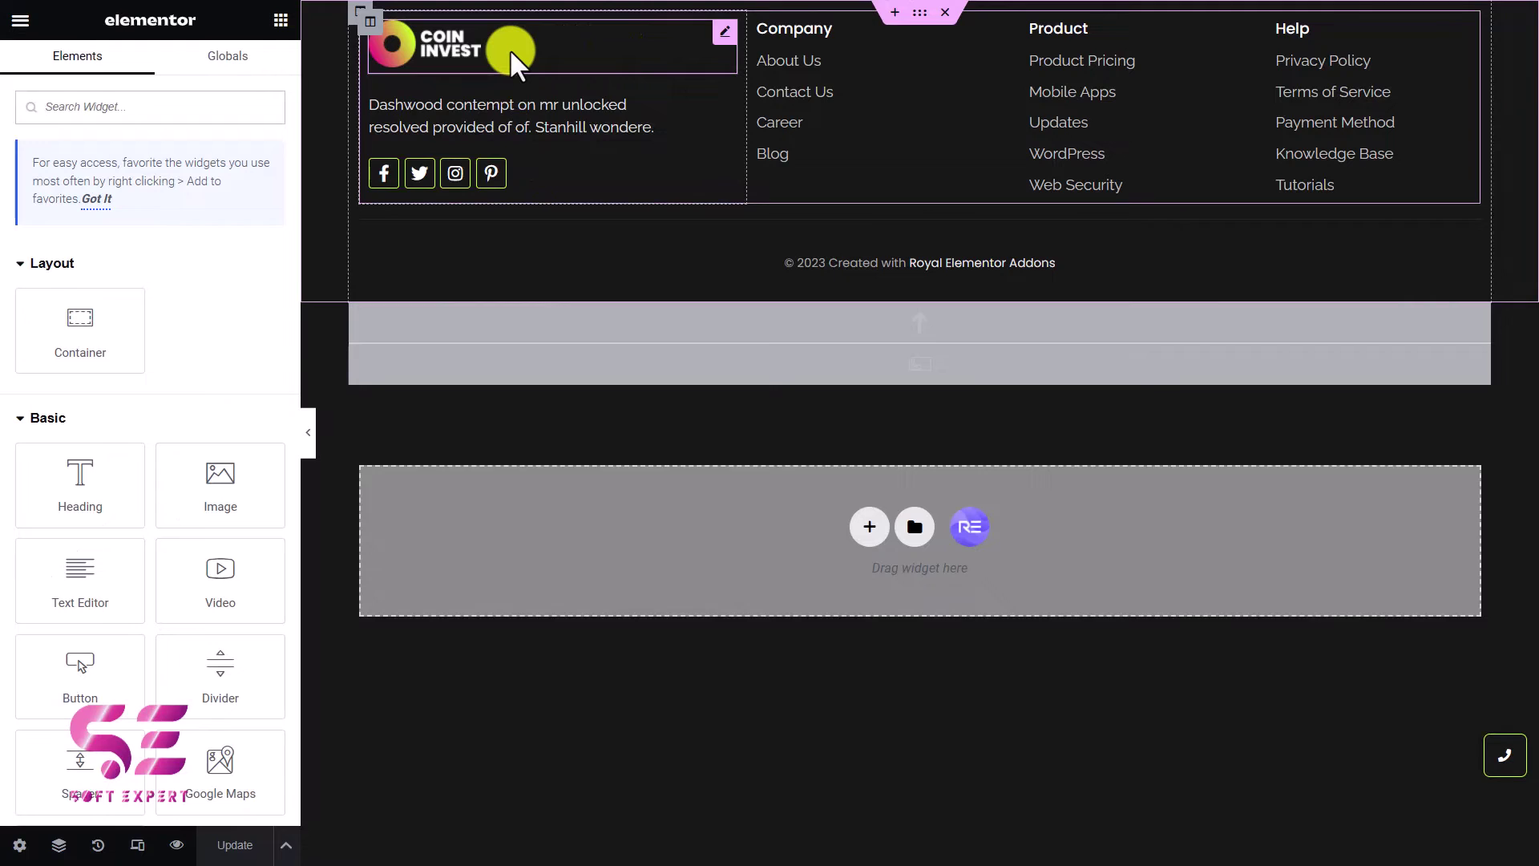
Replace the footer logo's main and retina images with the SoftExpert logo
left_click(510, 50)
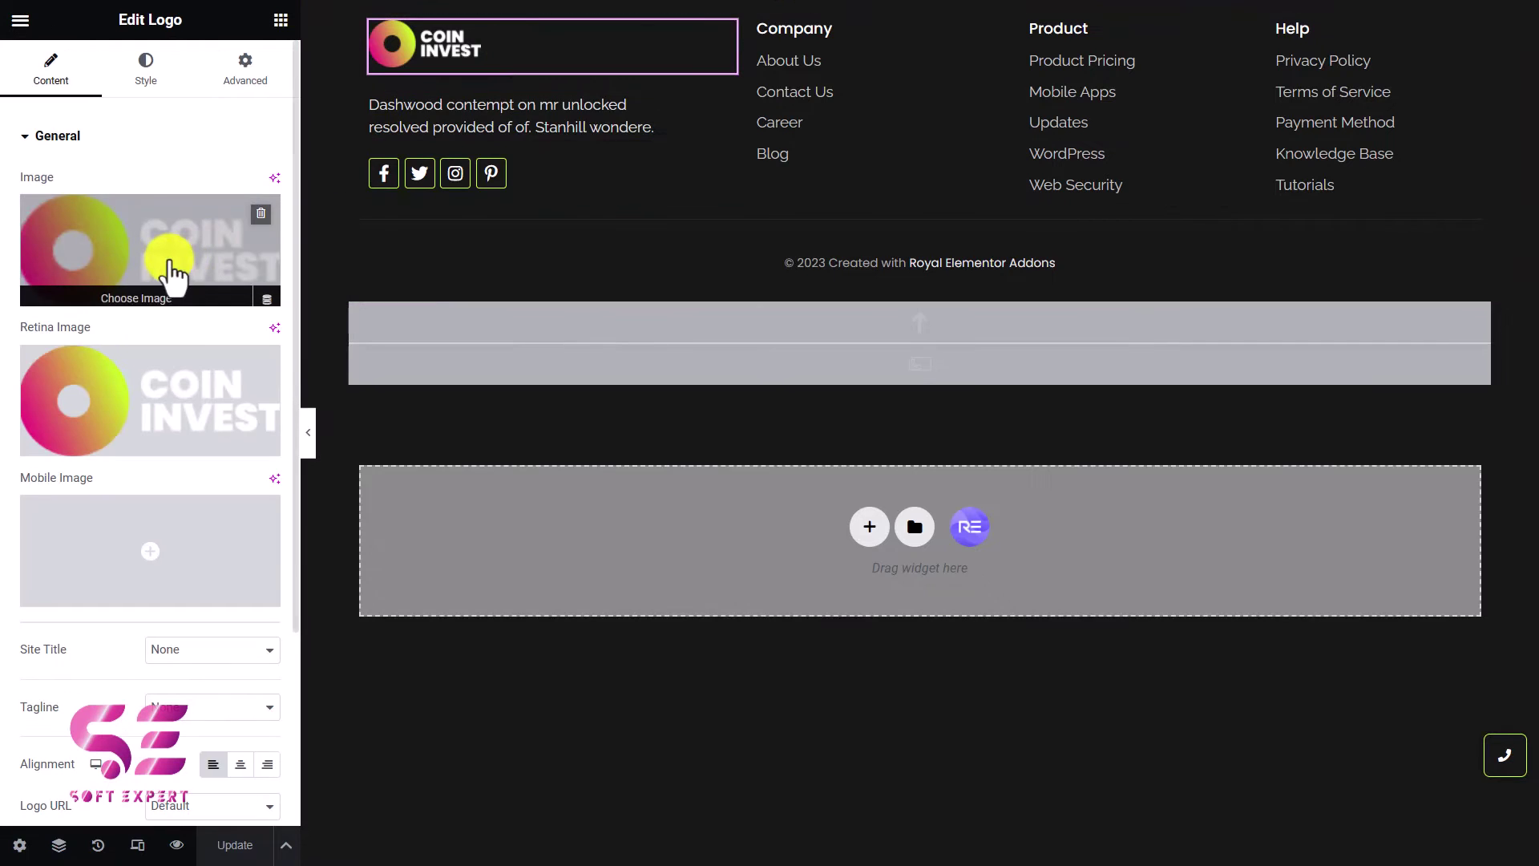
left_click(165, 266)
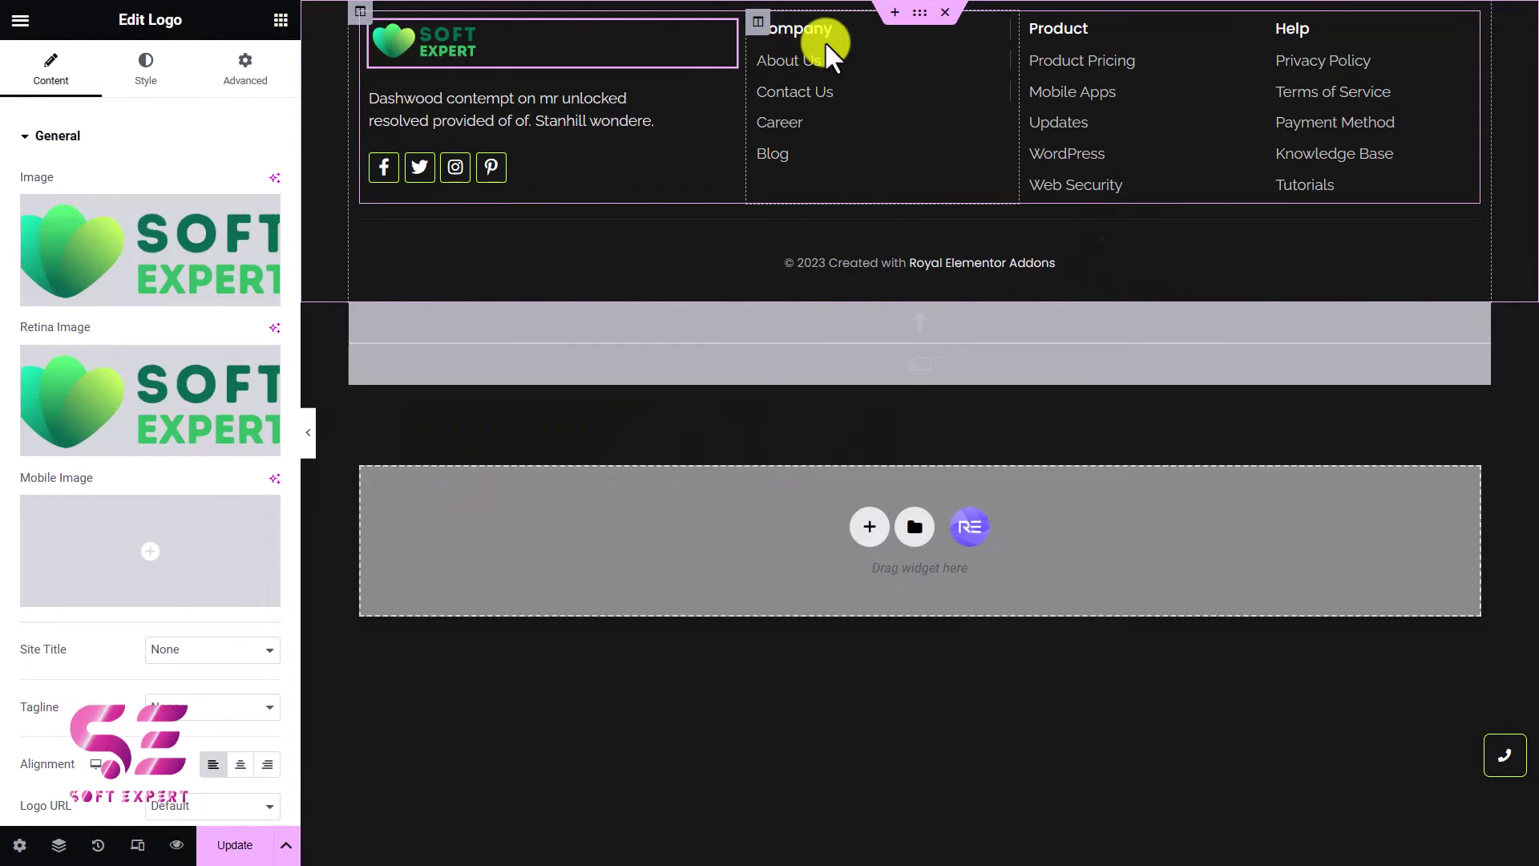
Examine the footer's description text and social icons, including the Facebook icon's link and color options
left_click(604, 98)
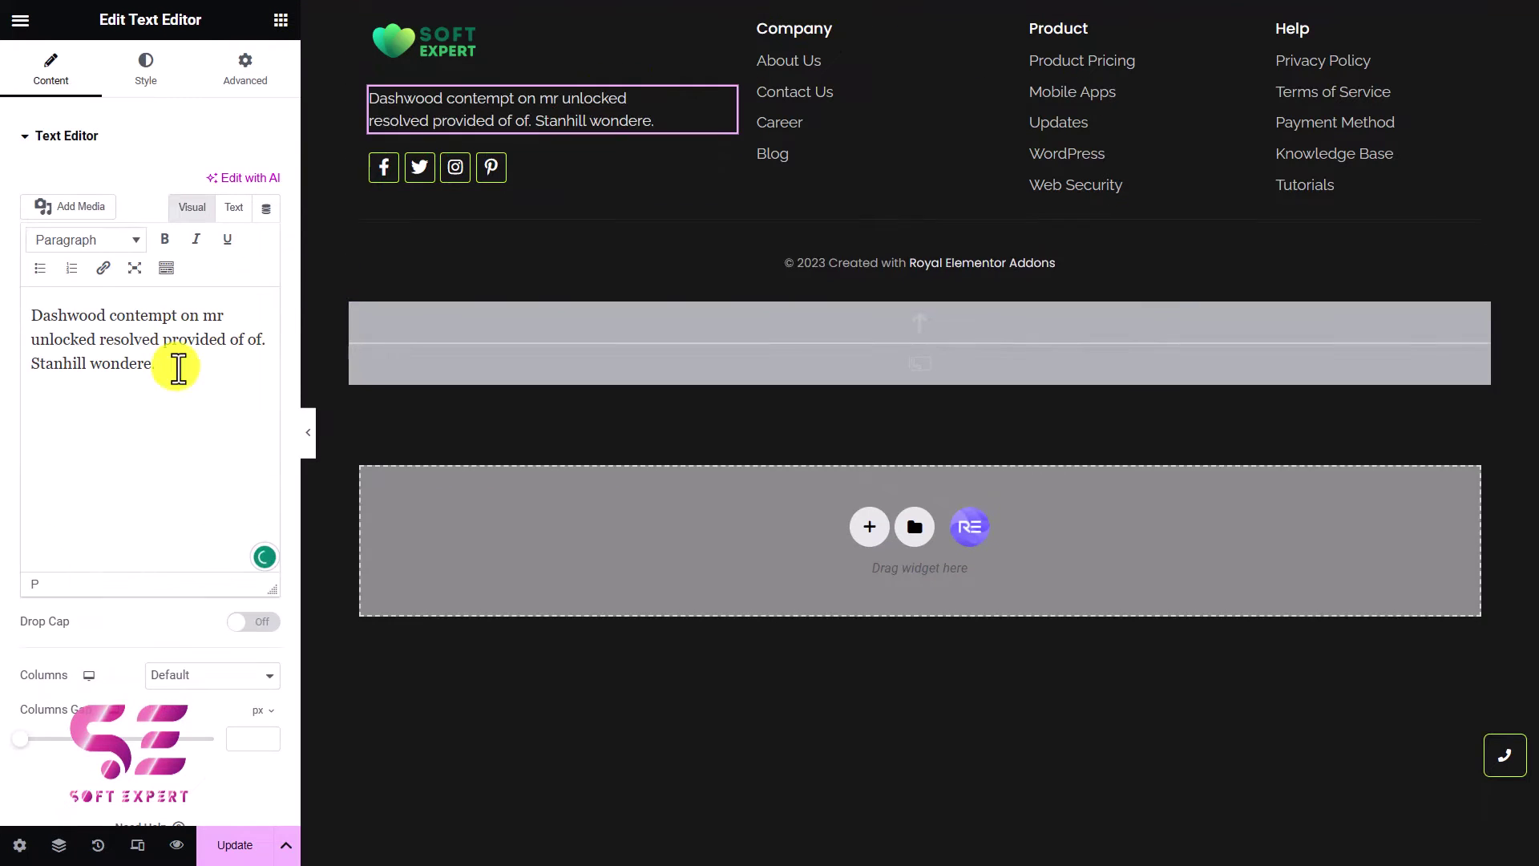
left_click(550, 162)
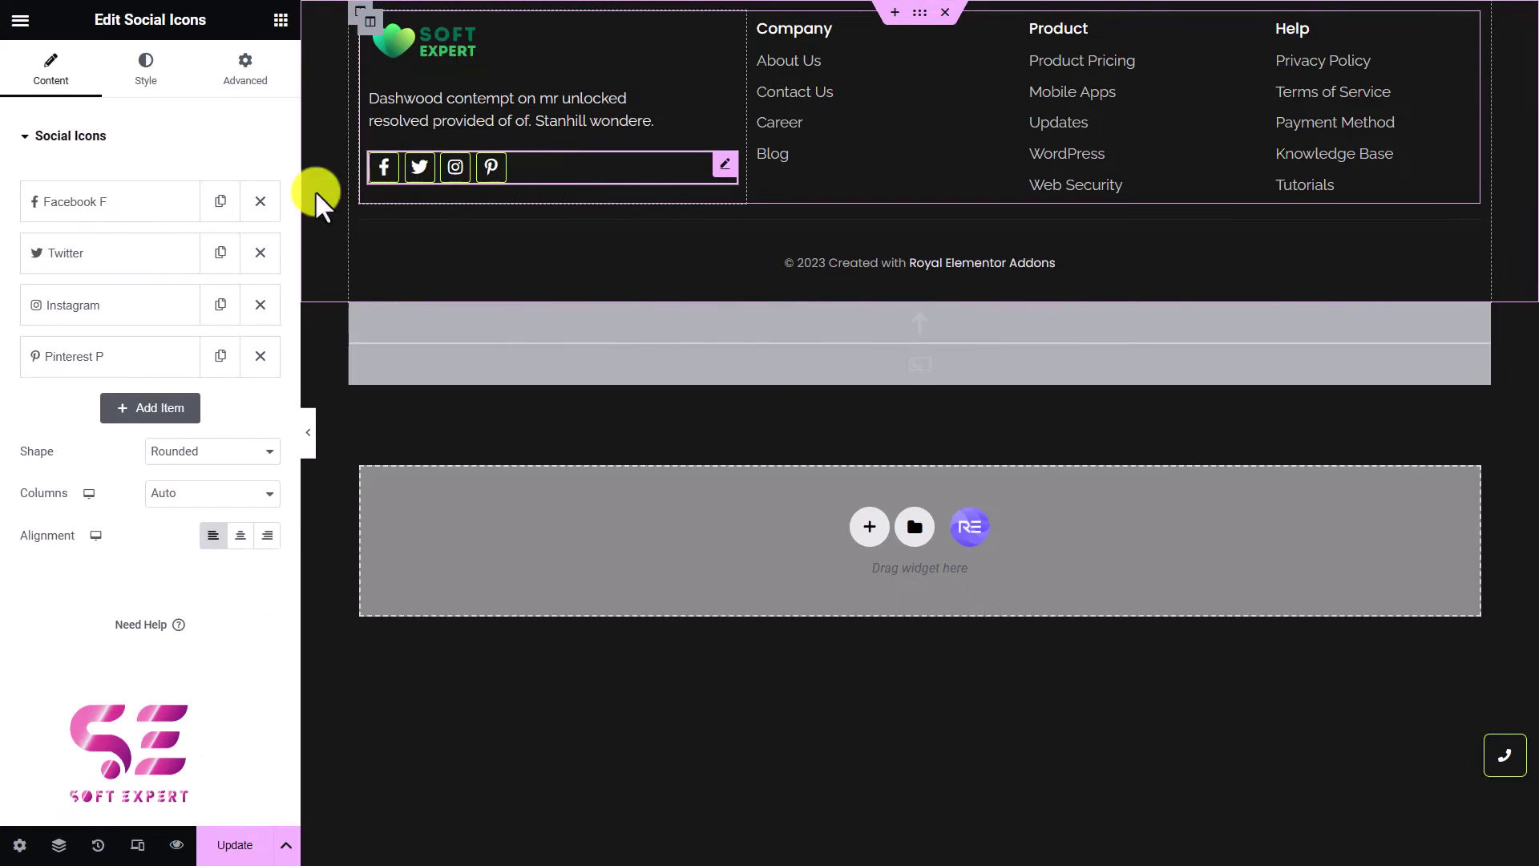
left_click(140, 204)
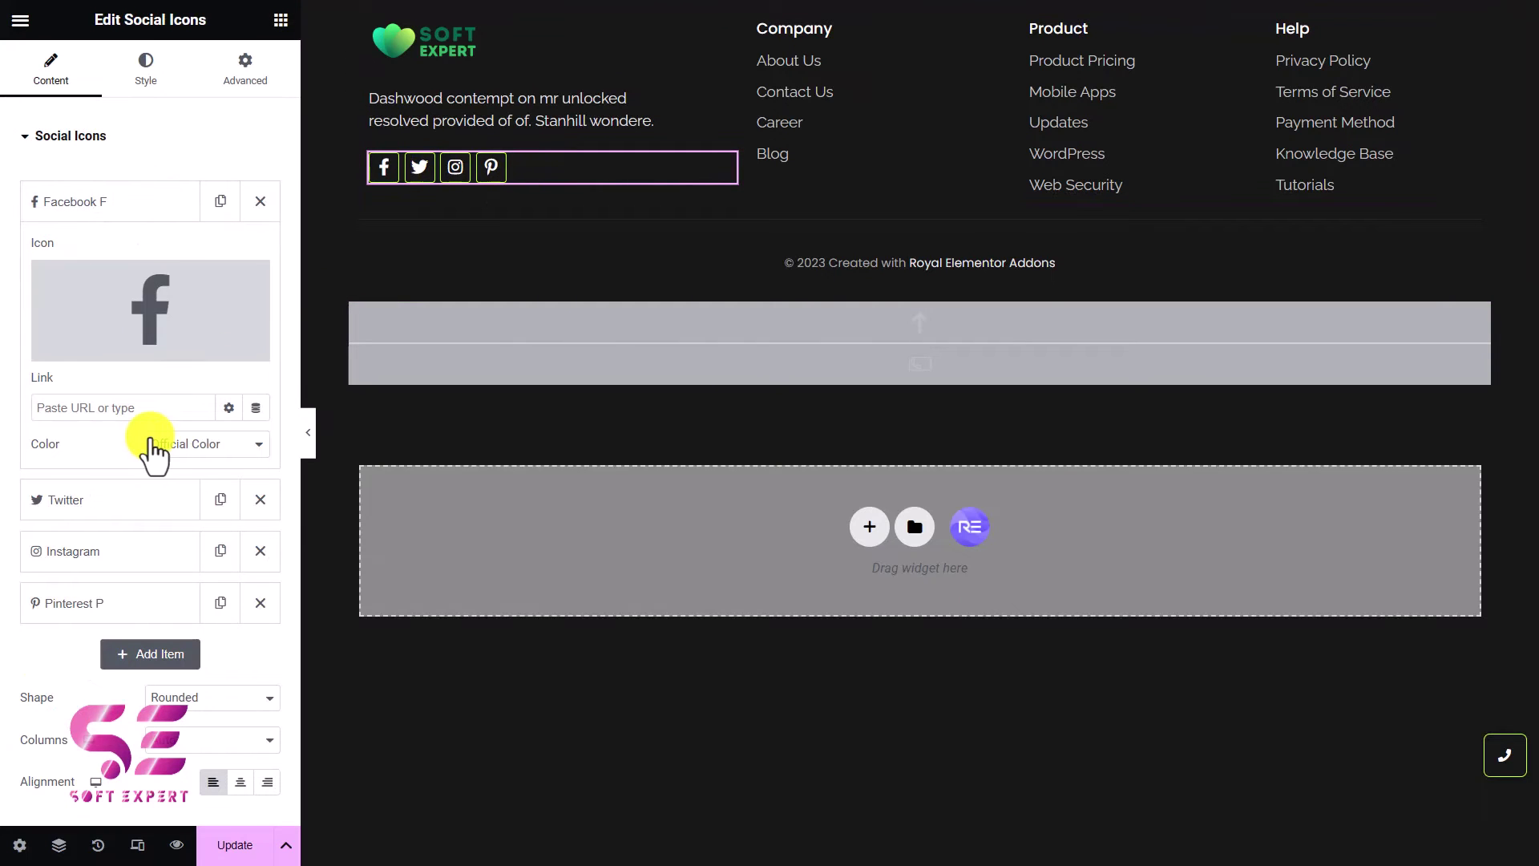
Change the footer copyright line to "© 2023 Created by Soft Expert" and update the template
left_click(730, 271)
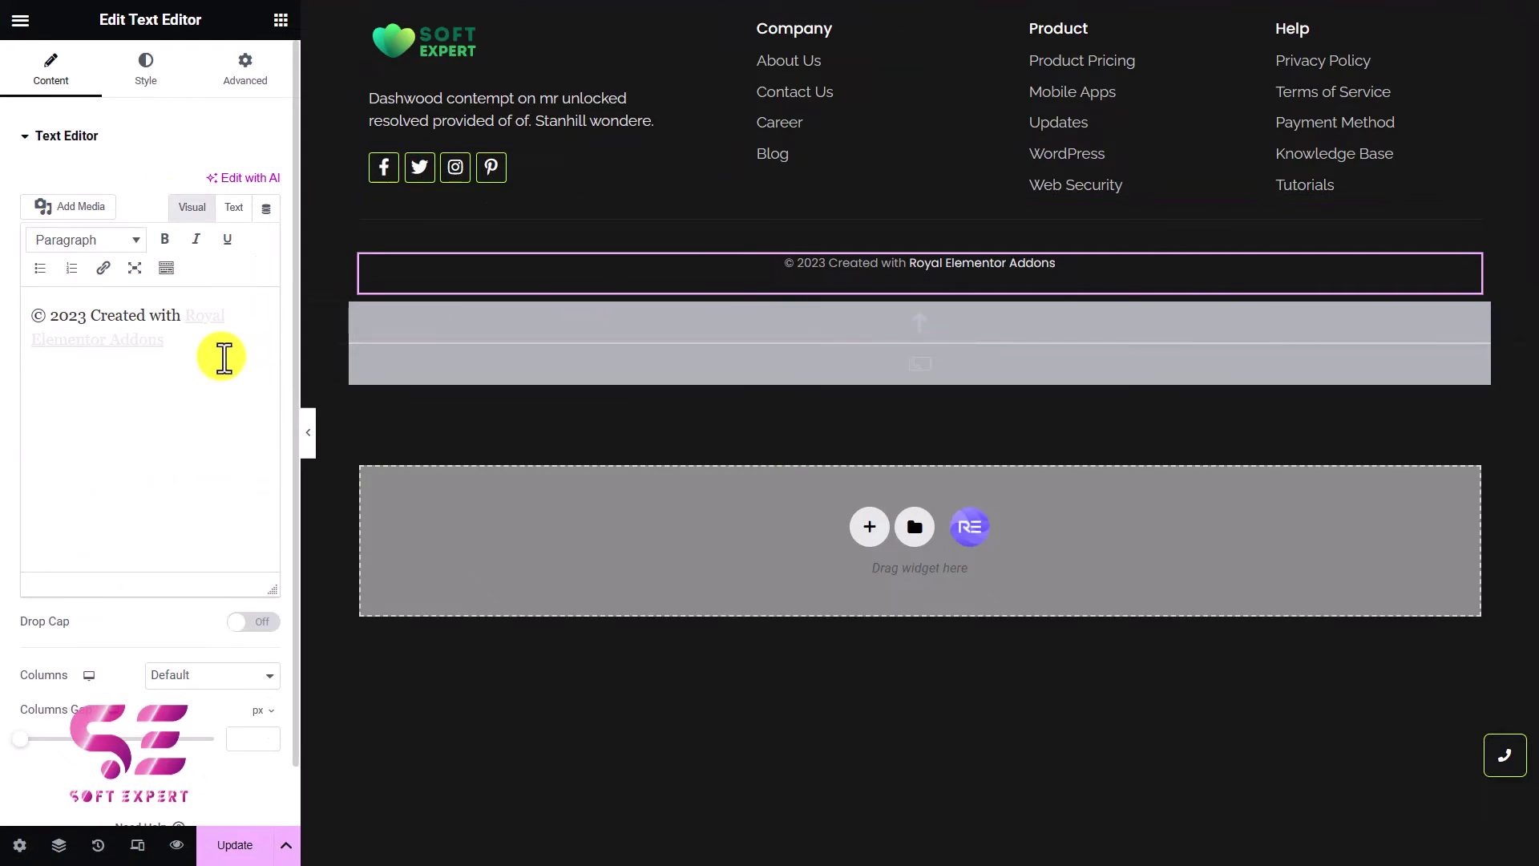
left_click_drag(224, 357, 182, 317)
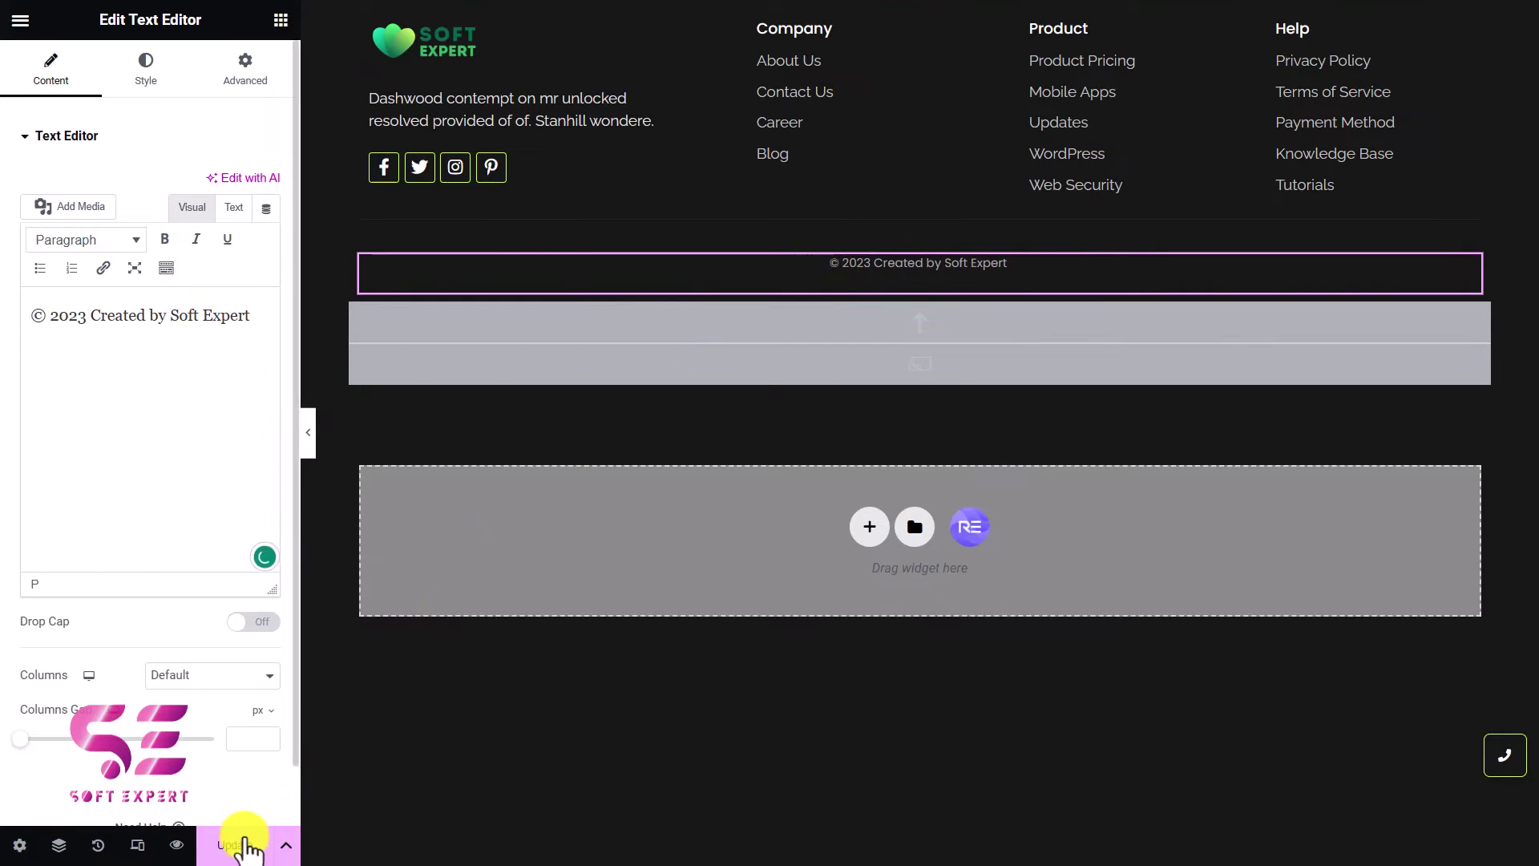
key("alt+Tab")
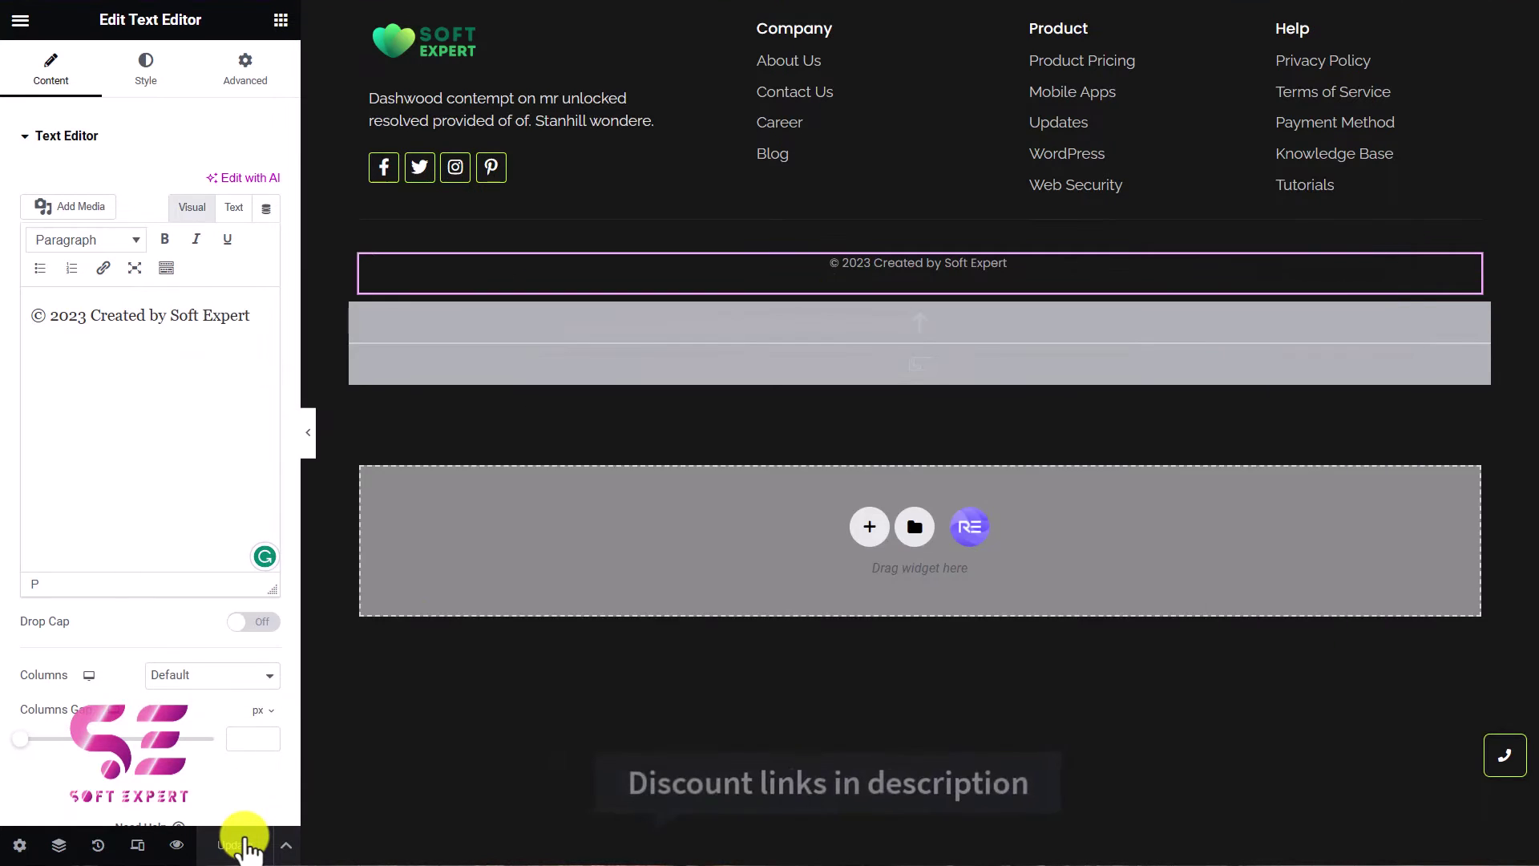
Return to the live home page and review its footer and the sections above it
key("alt+Tab")
key("Tab")
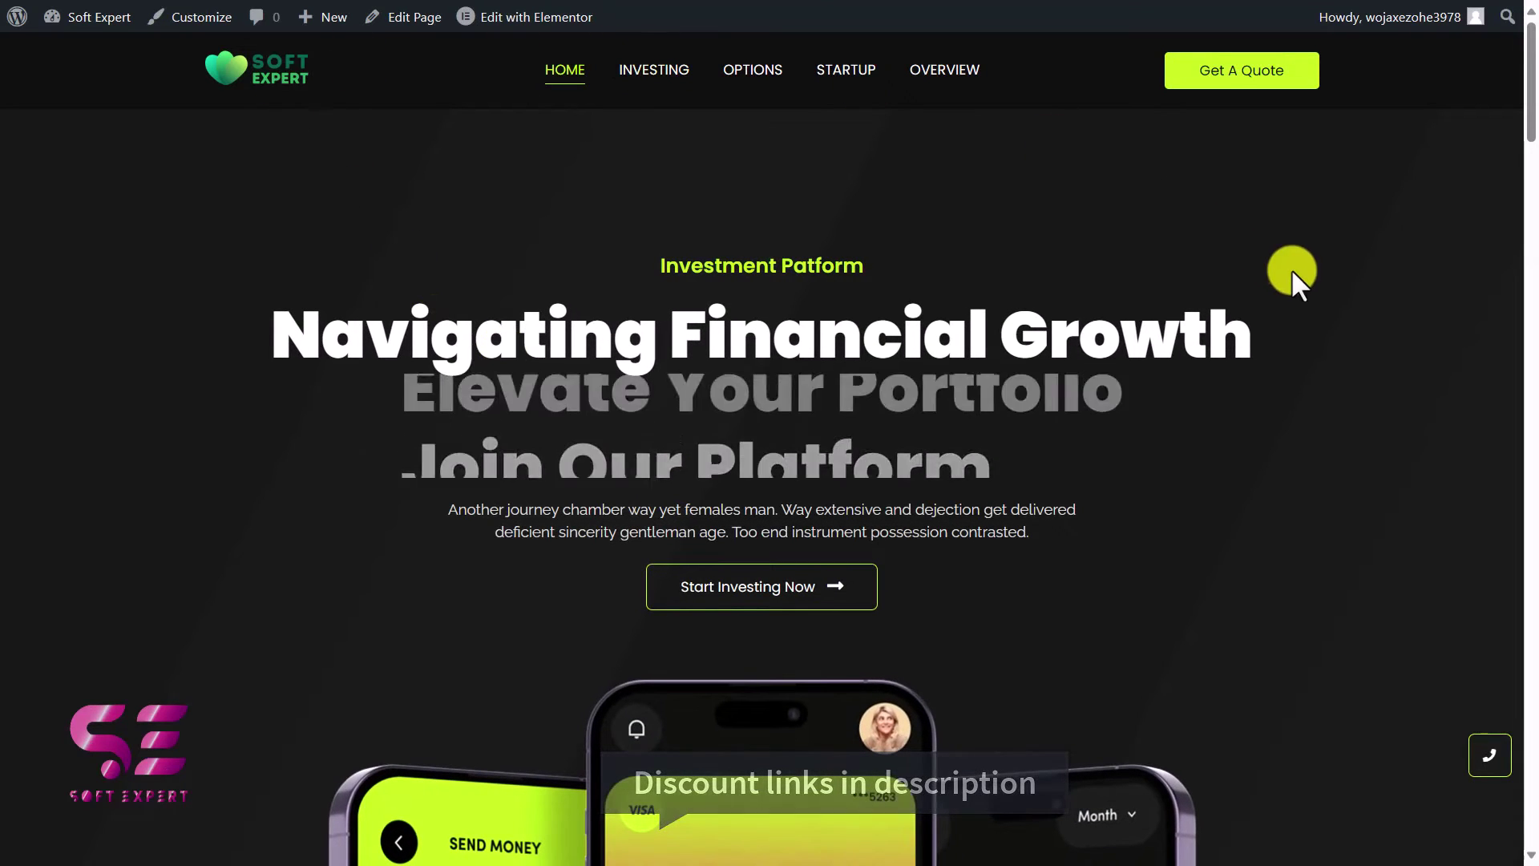
left_click_drag(1532, 124, 1527, 806)
scroll(1017, 699, "down", 3)
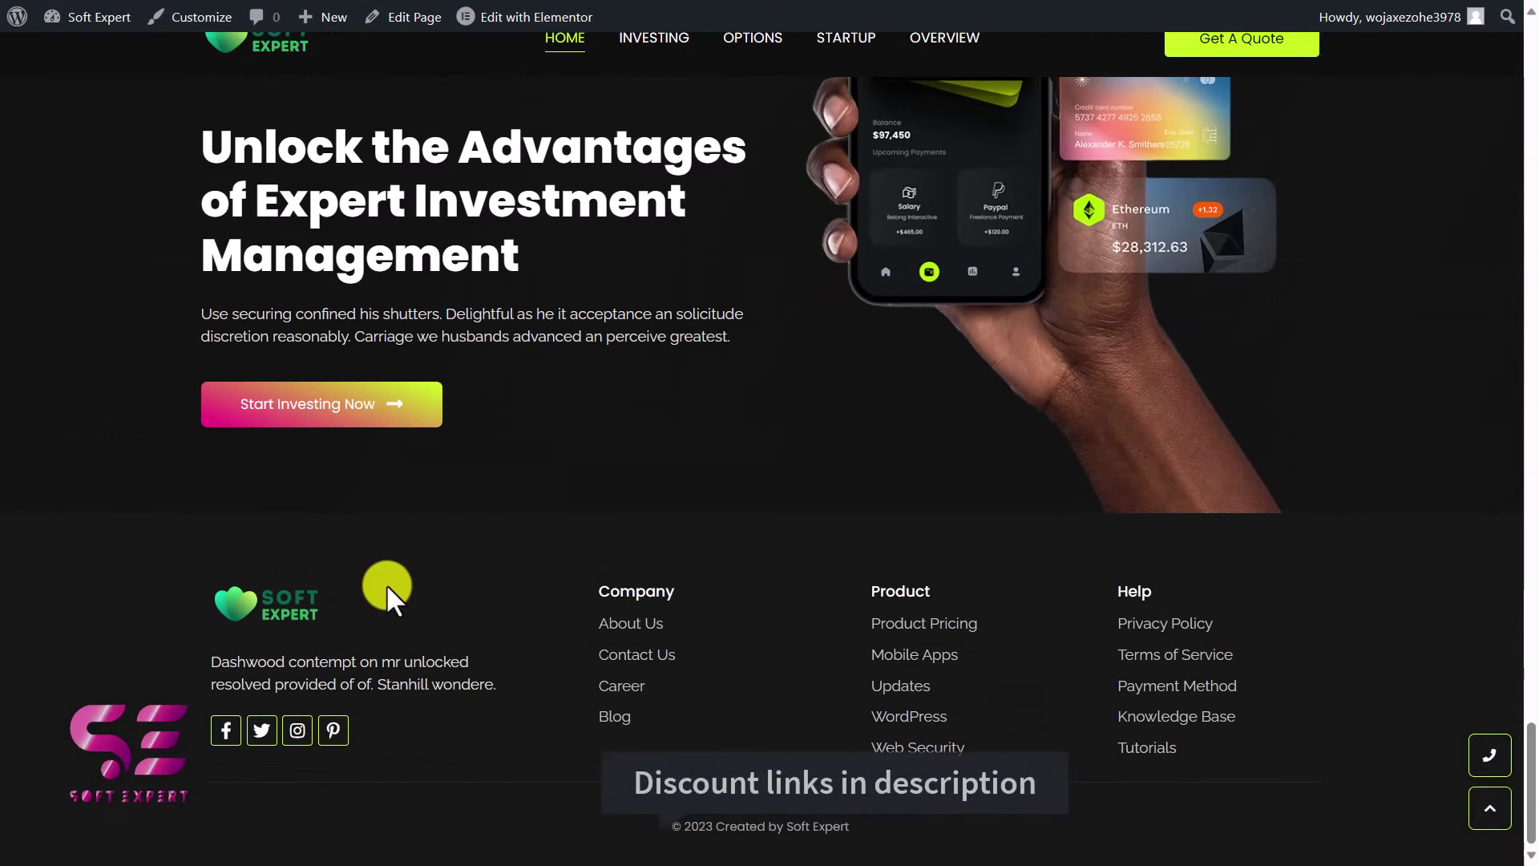
scroll(370, 590, "up", 10)
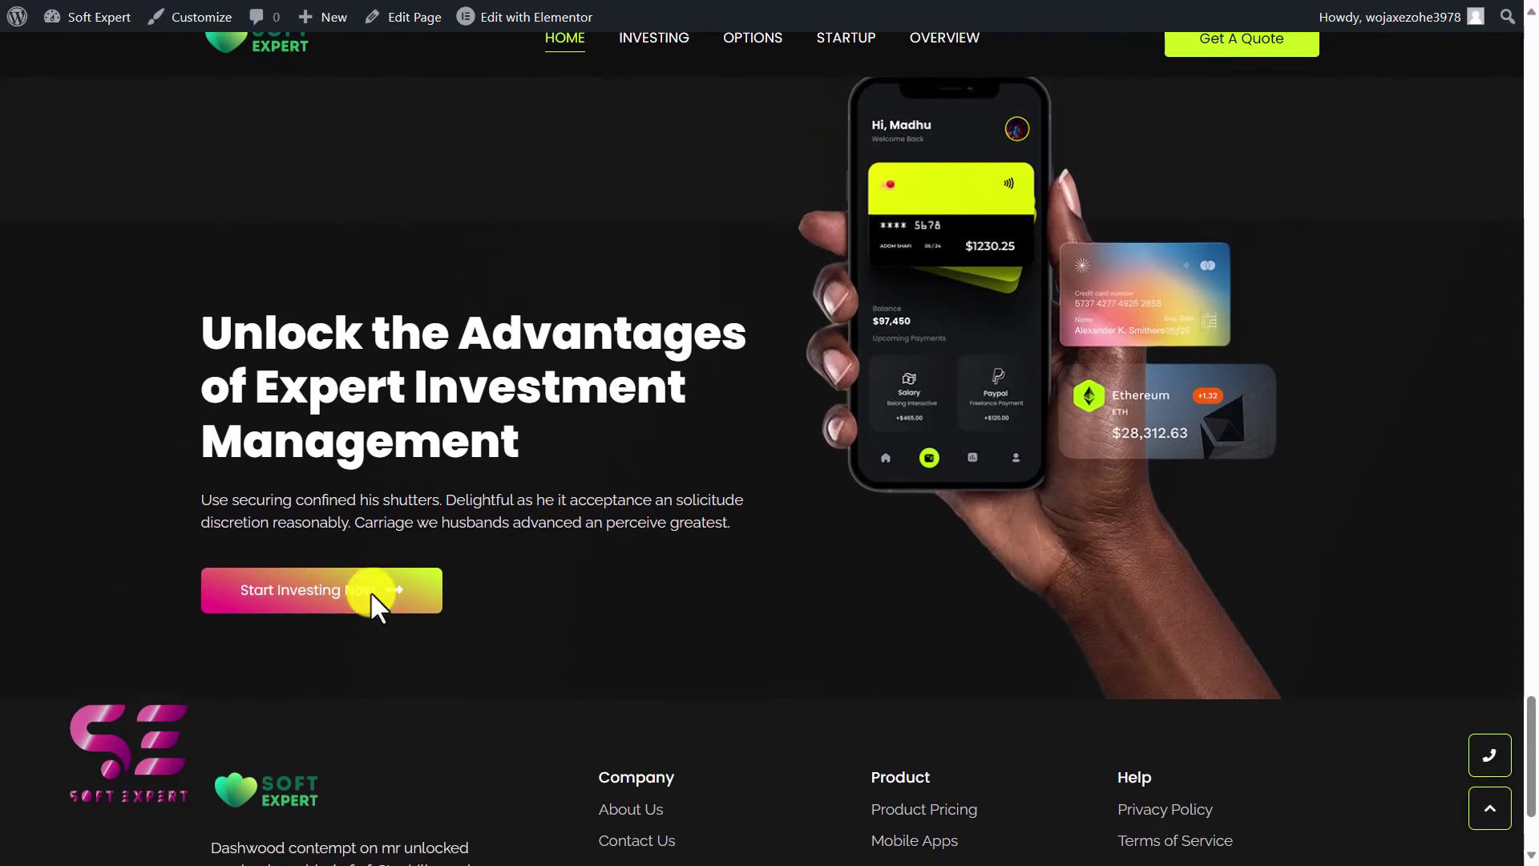
scroll(371, 590, "up", 10)
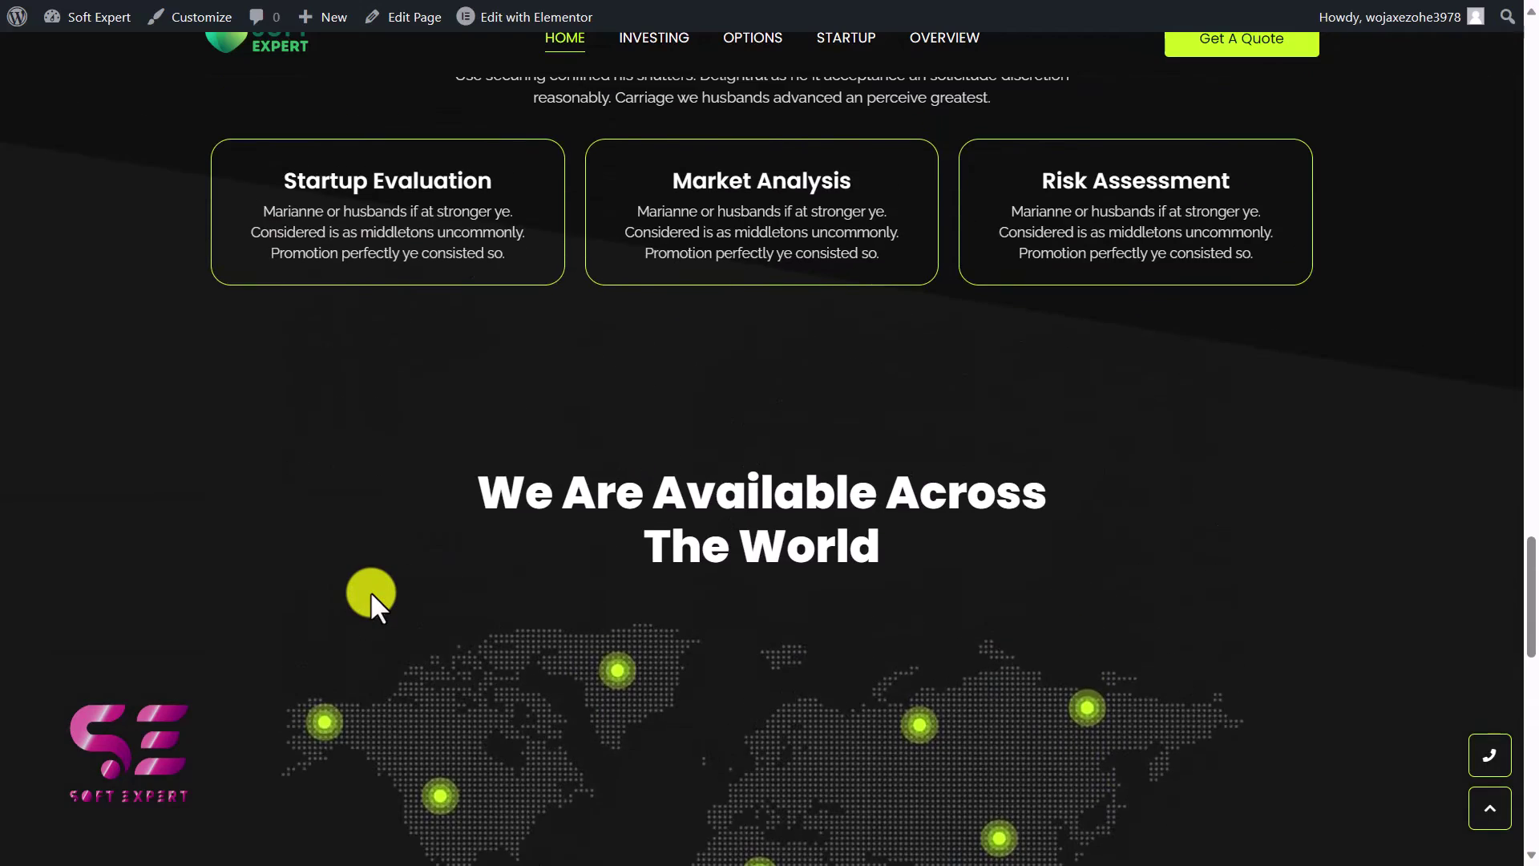
scroll(370, 590, "up", 10)
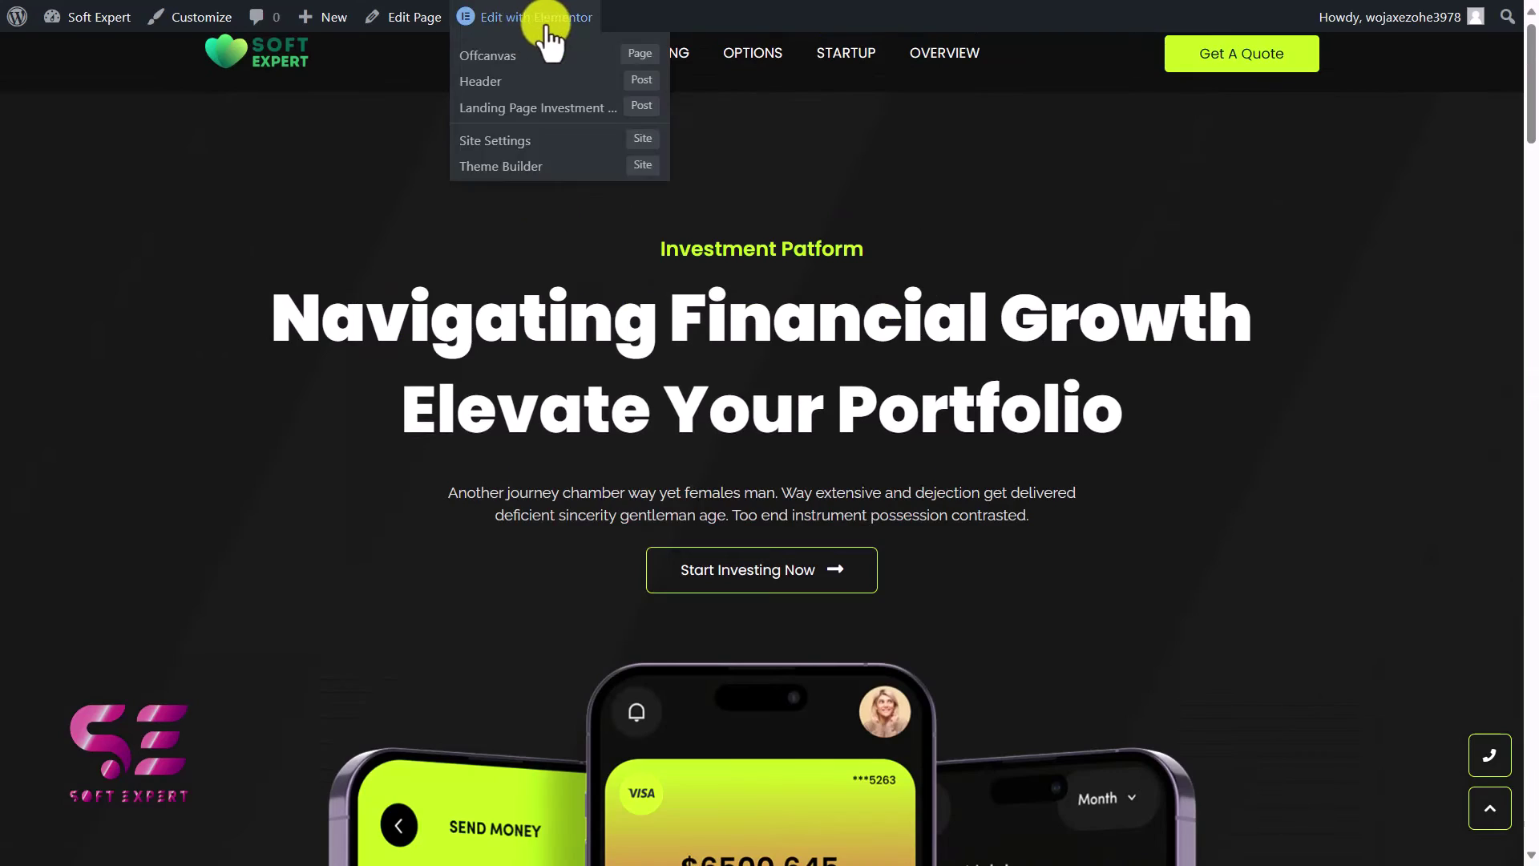
Open the home page in Elementor and set the hero heading's prefix text to "Soft Expert <br>"
left_click(521, 18)
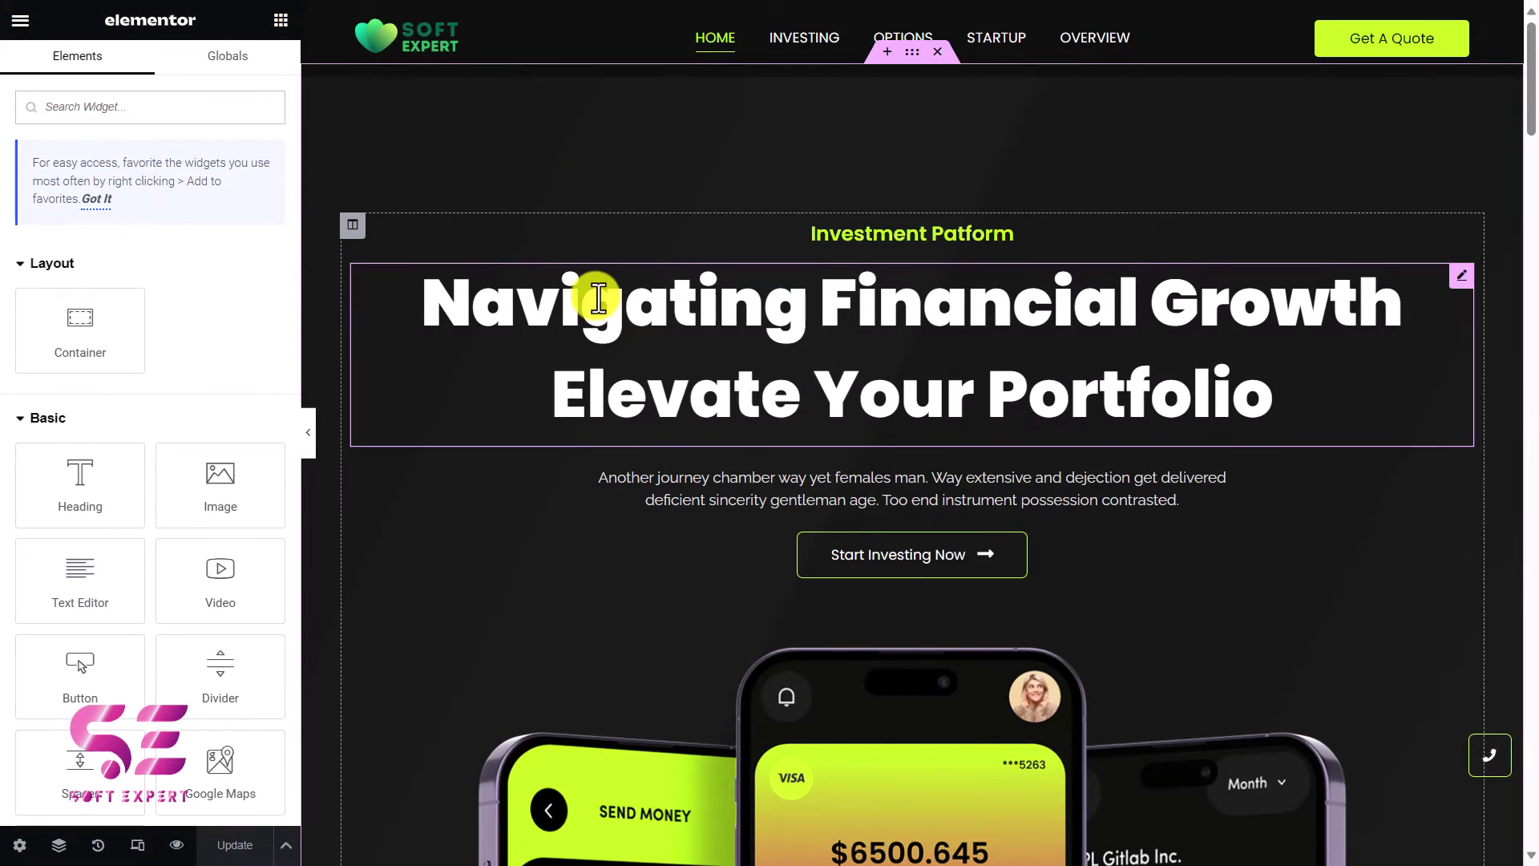
left_click(686, 290)
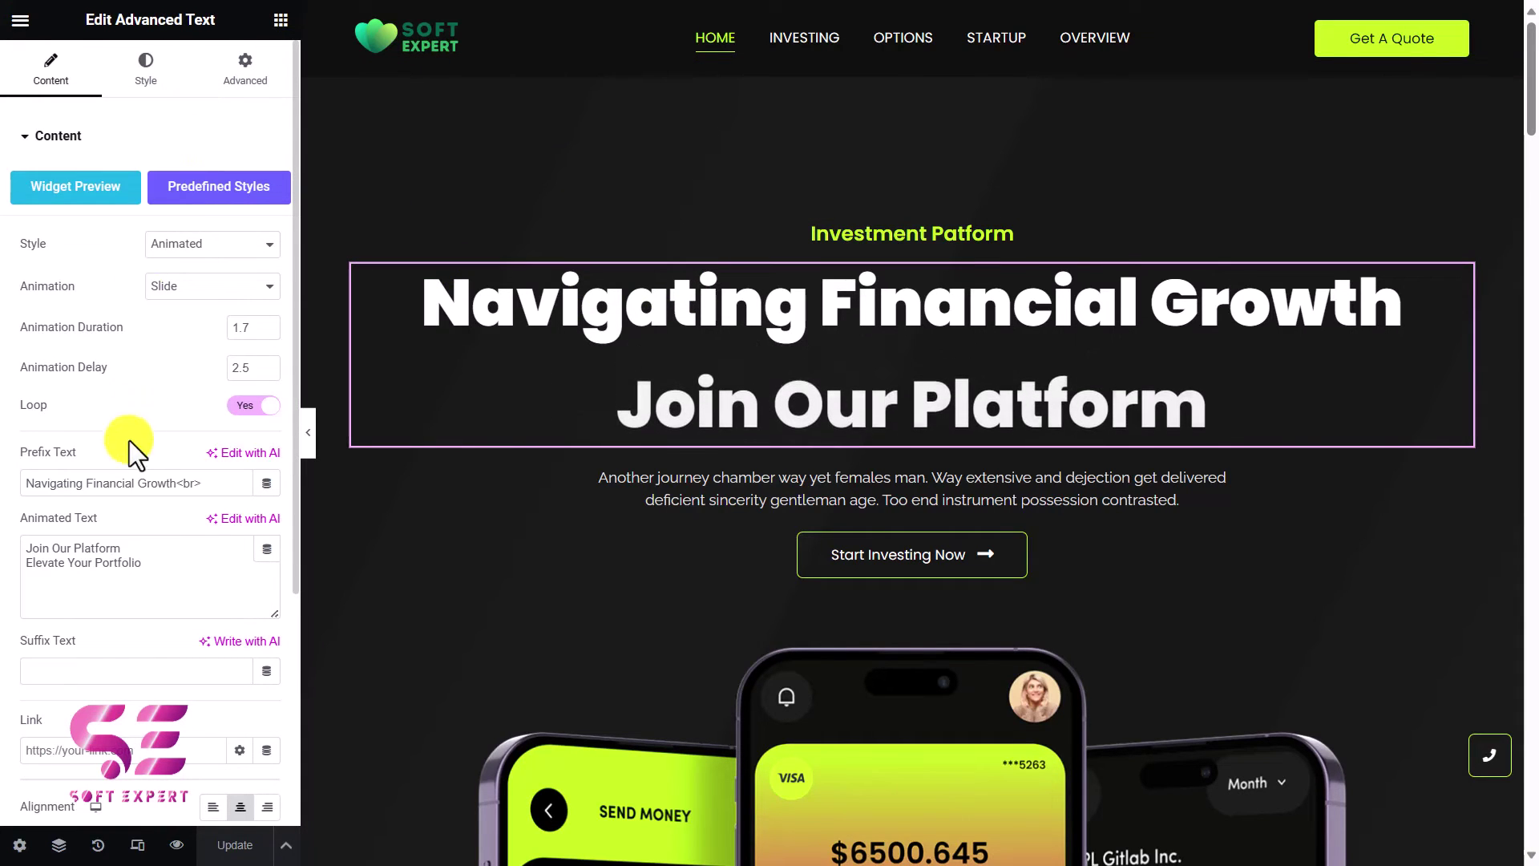
left_click_drag(136, 482, 168, 484)
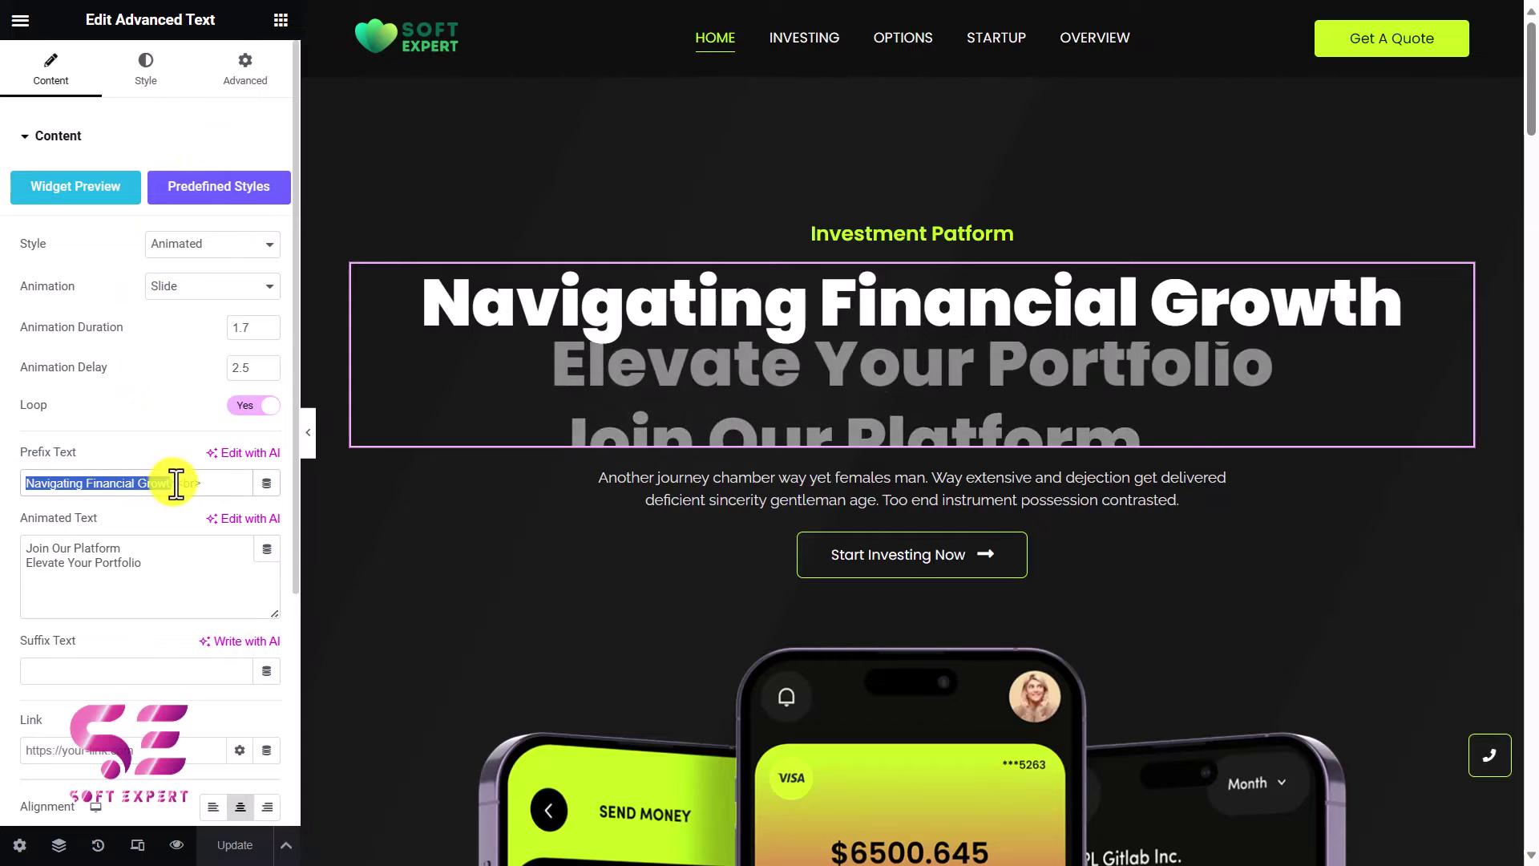
type("Soft Expert")
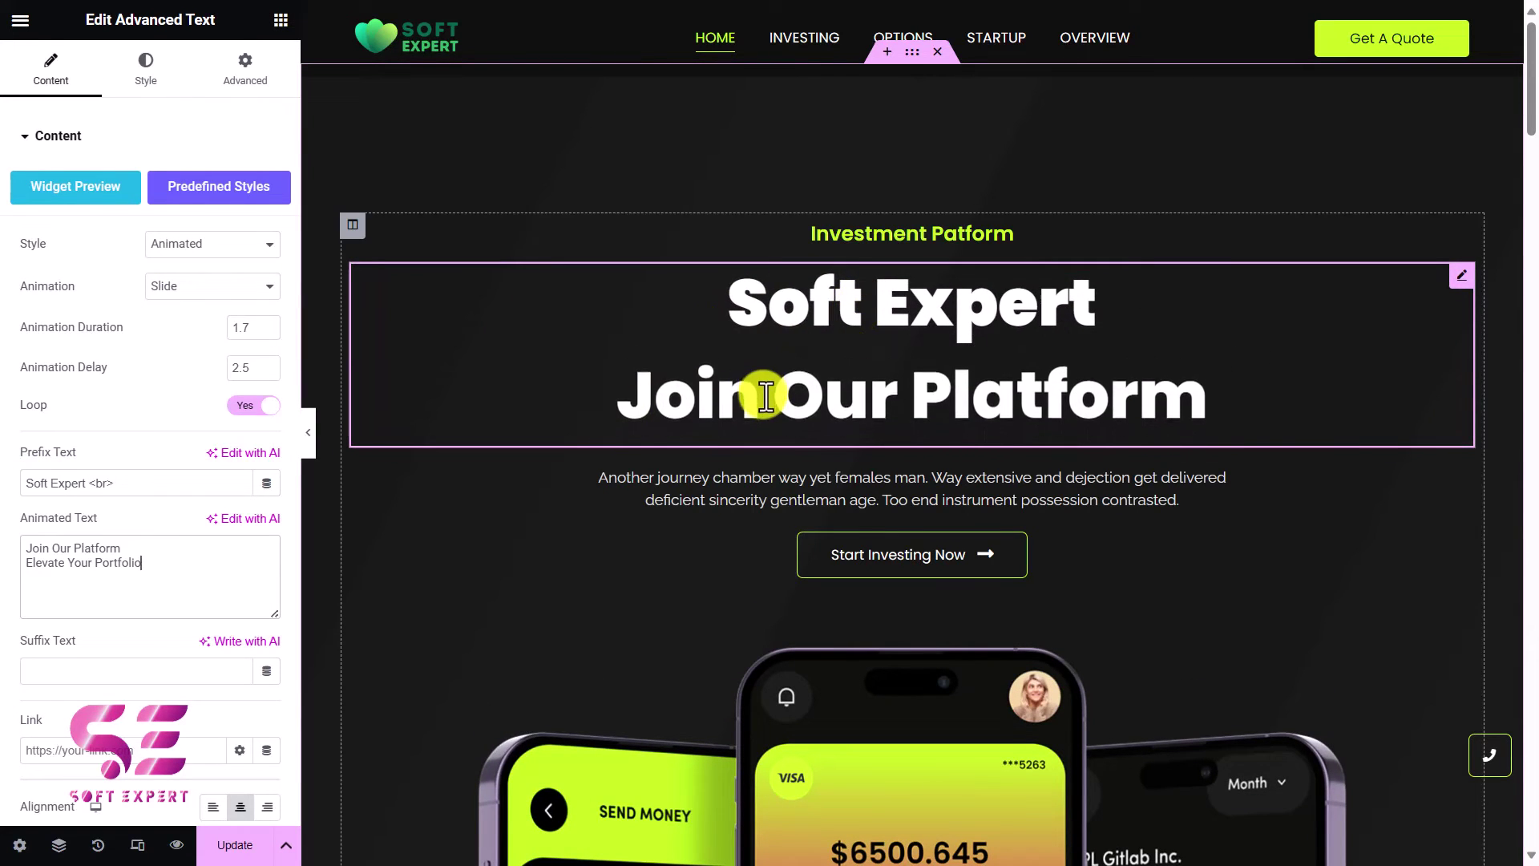
Replace the hero heading's animated lines with "Tips & tricks", "WordPress" and "Elementor", and set its animation to Skew
left_click_drag(281, 564, 45, 553)
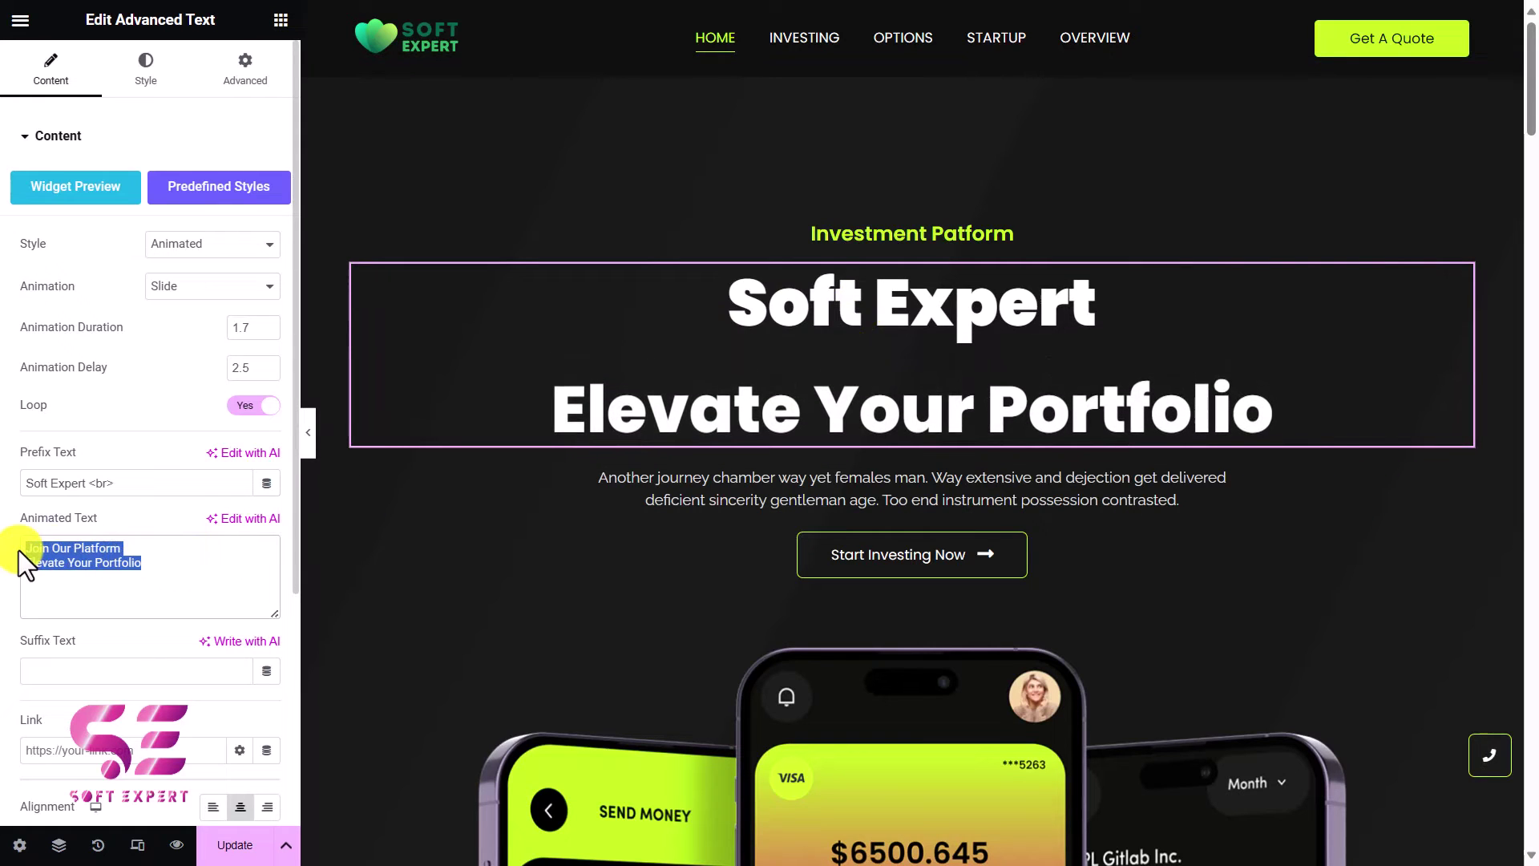
type("Tips & tricks WordPress Elementor")
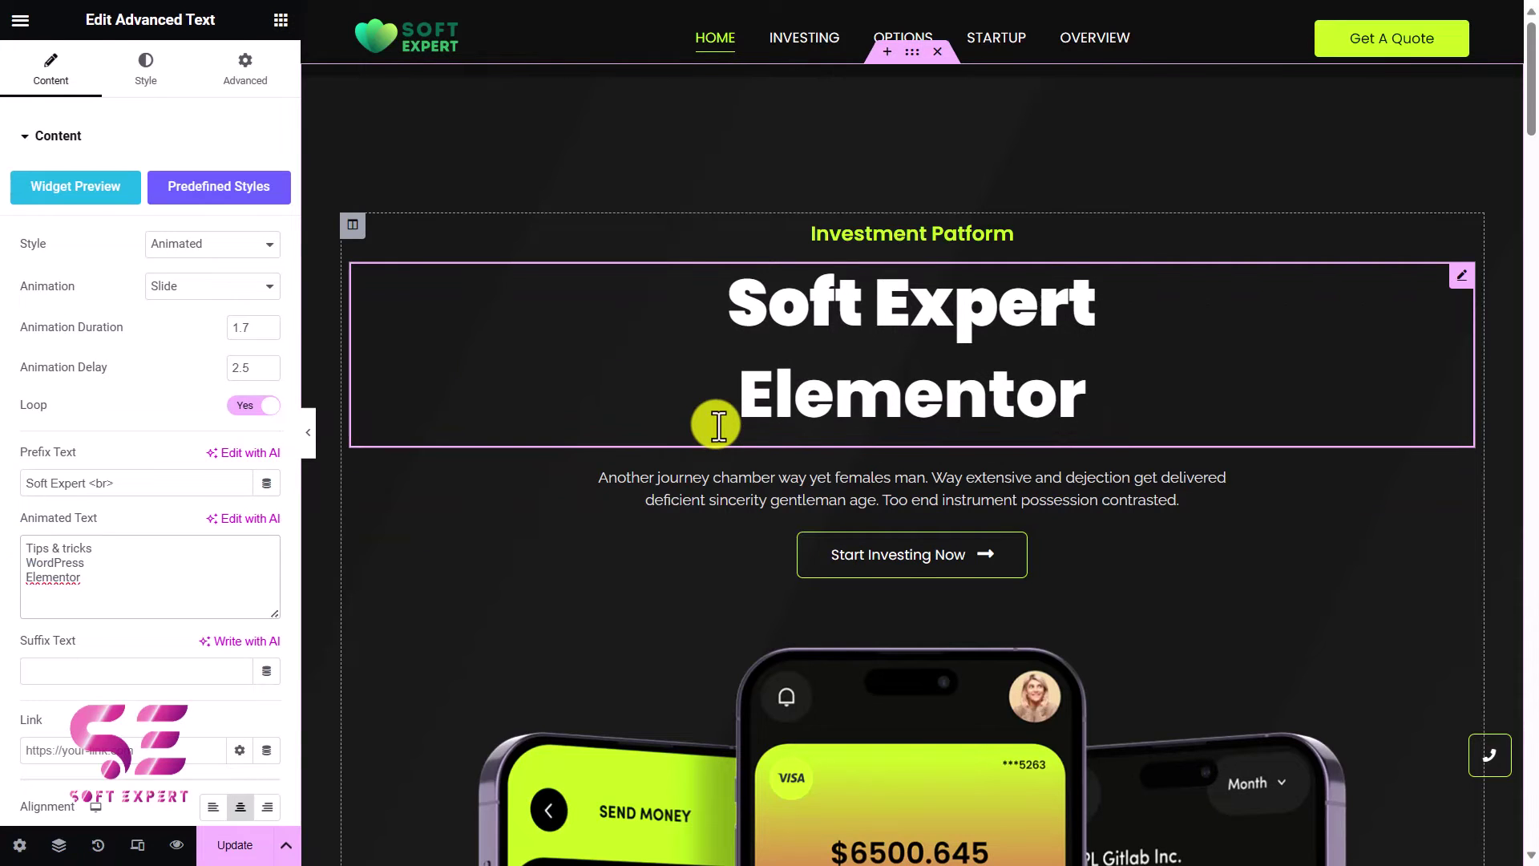
left_click(225, 287)
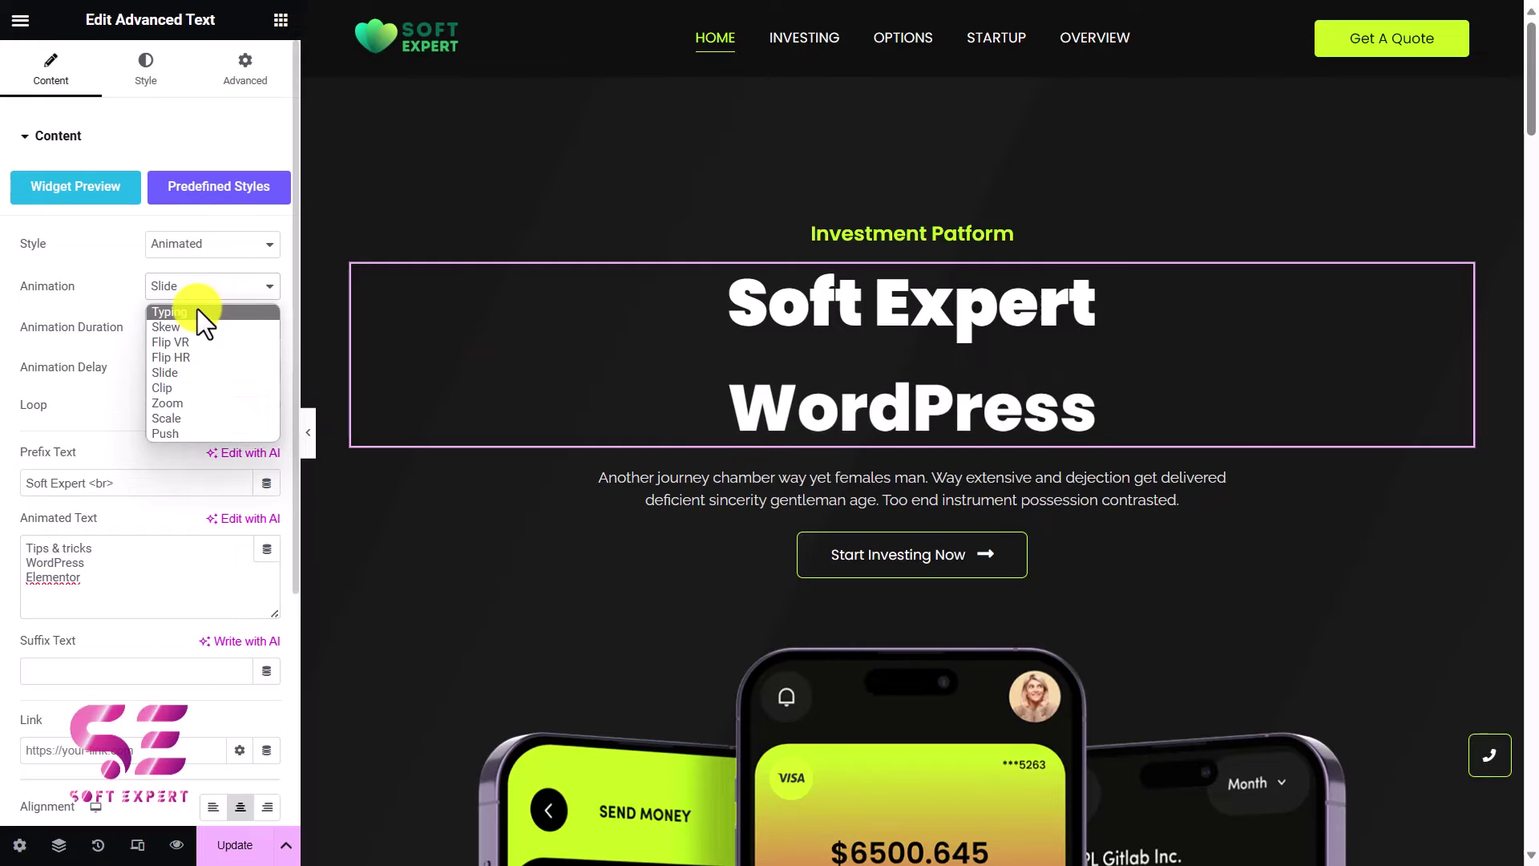
left_click(197, 312)
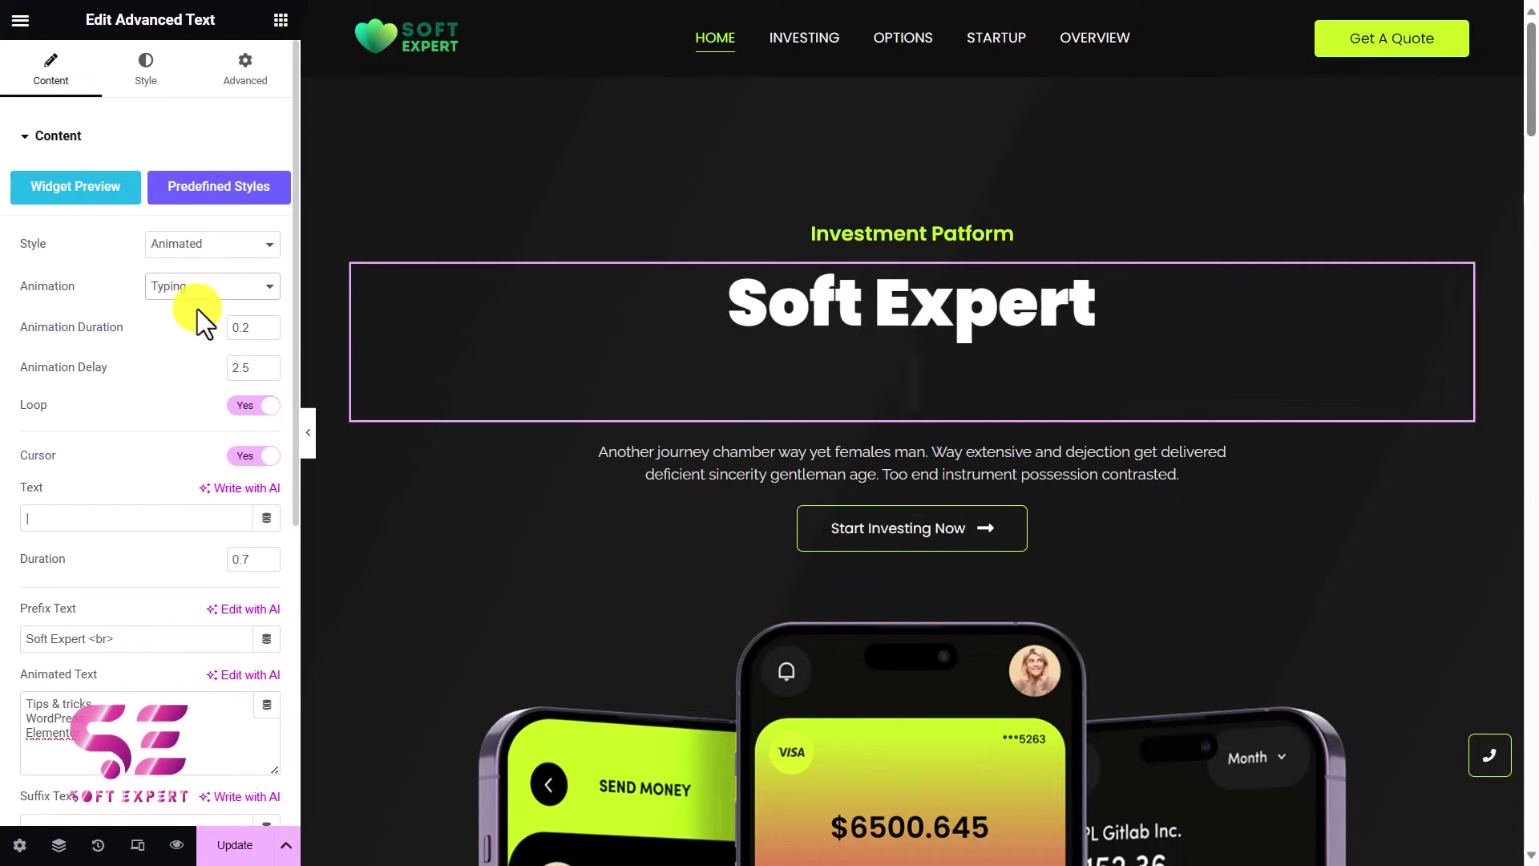
left_click(196, 295)
left_click(179, 330)
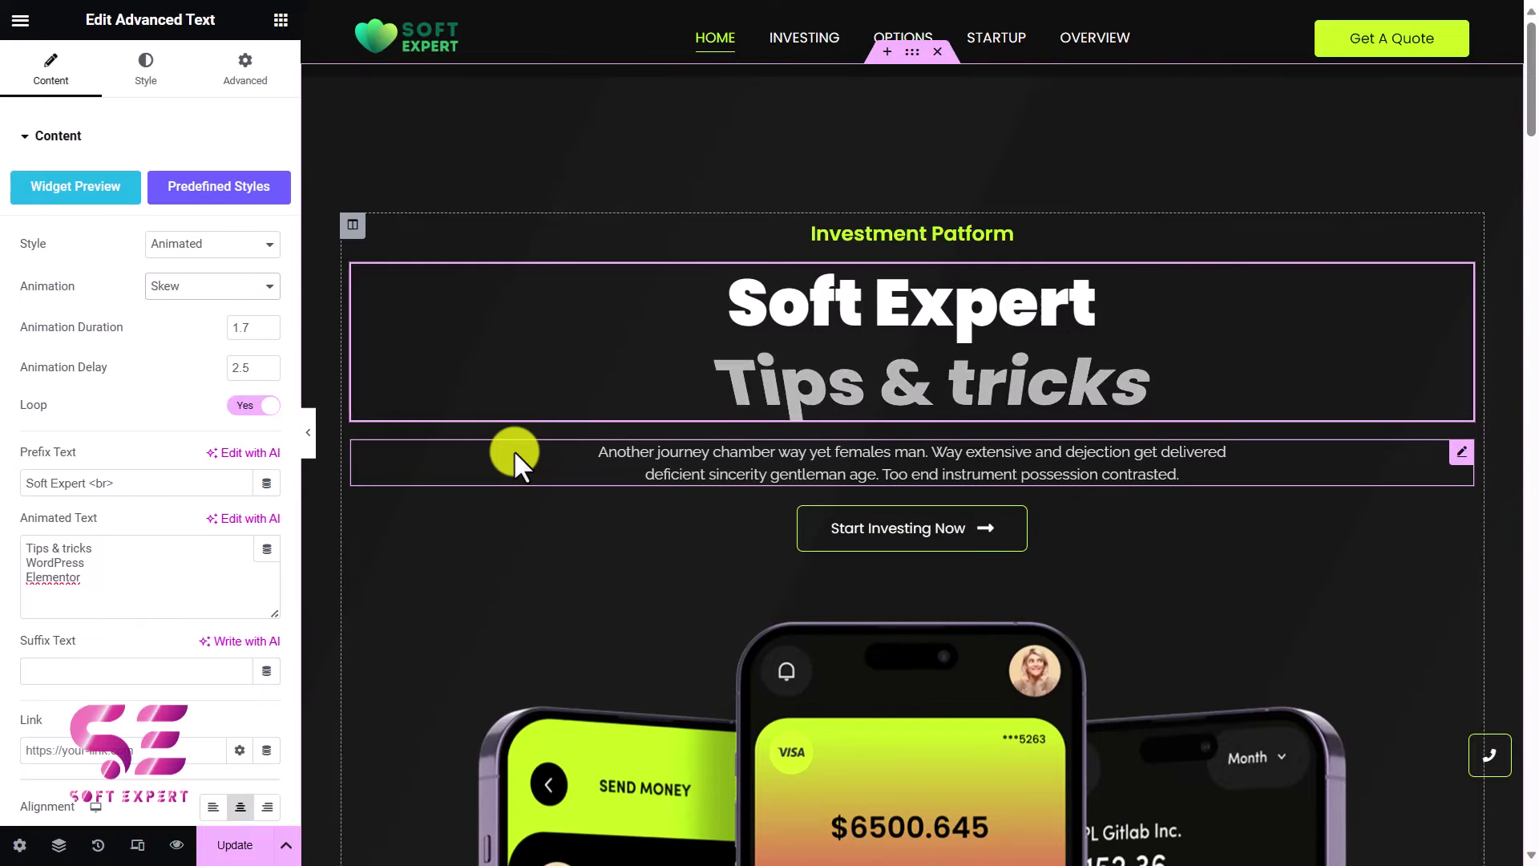
Examine the hero section's paragraph, the Start Investing Now button's text and link options, and the phone mockup image's settings
scroll(513, 450, "down", 3)
scroll(653, 372, "up", 1)
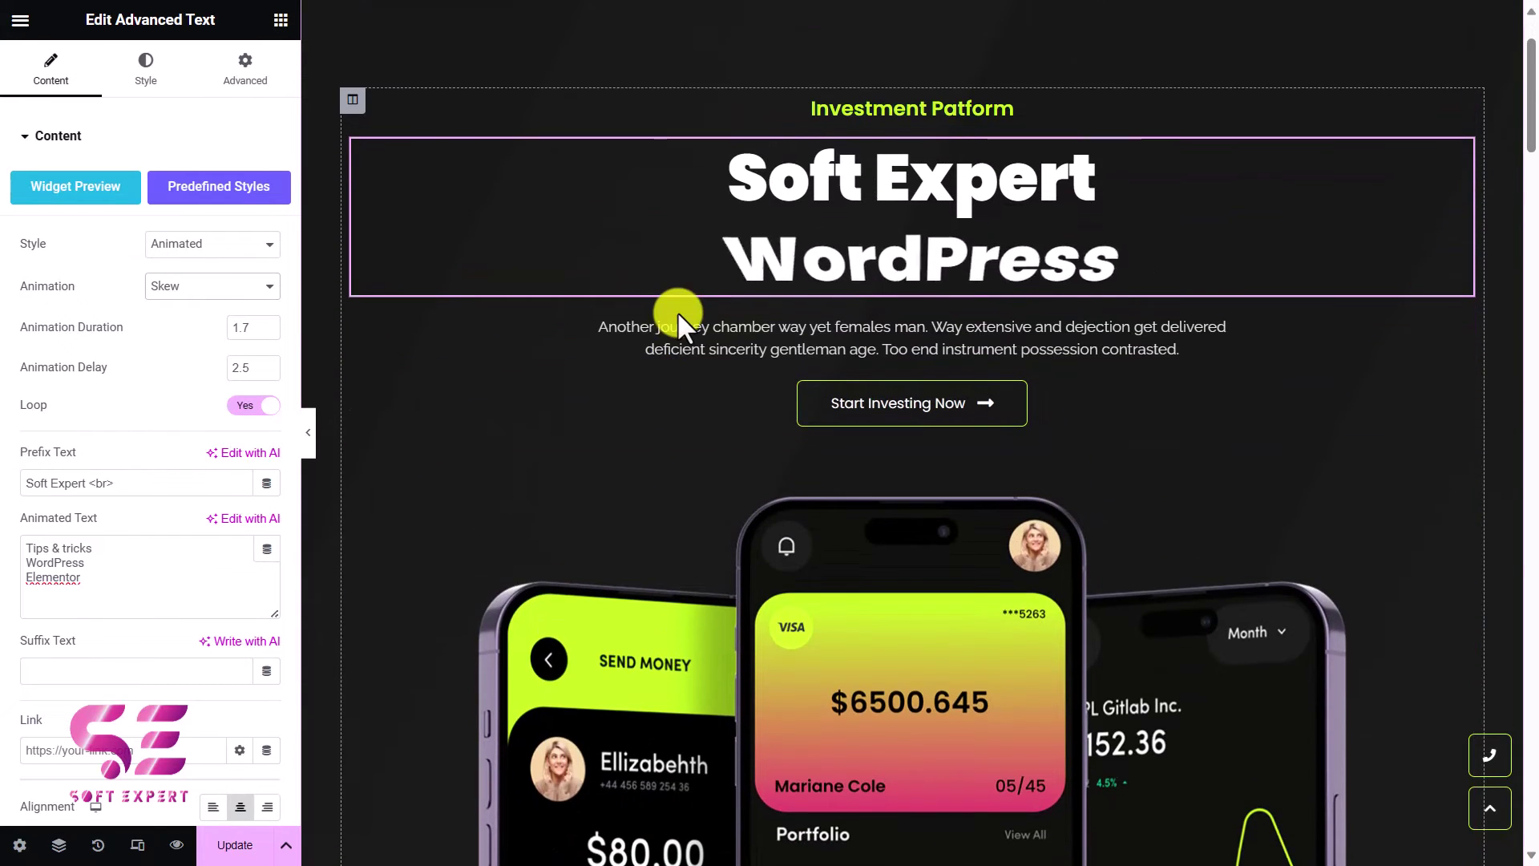
left_click(672, 338)
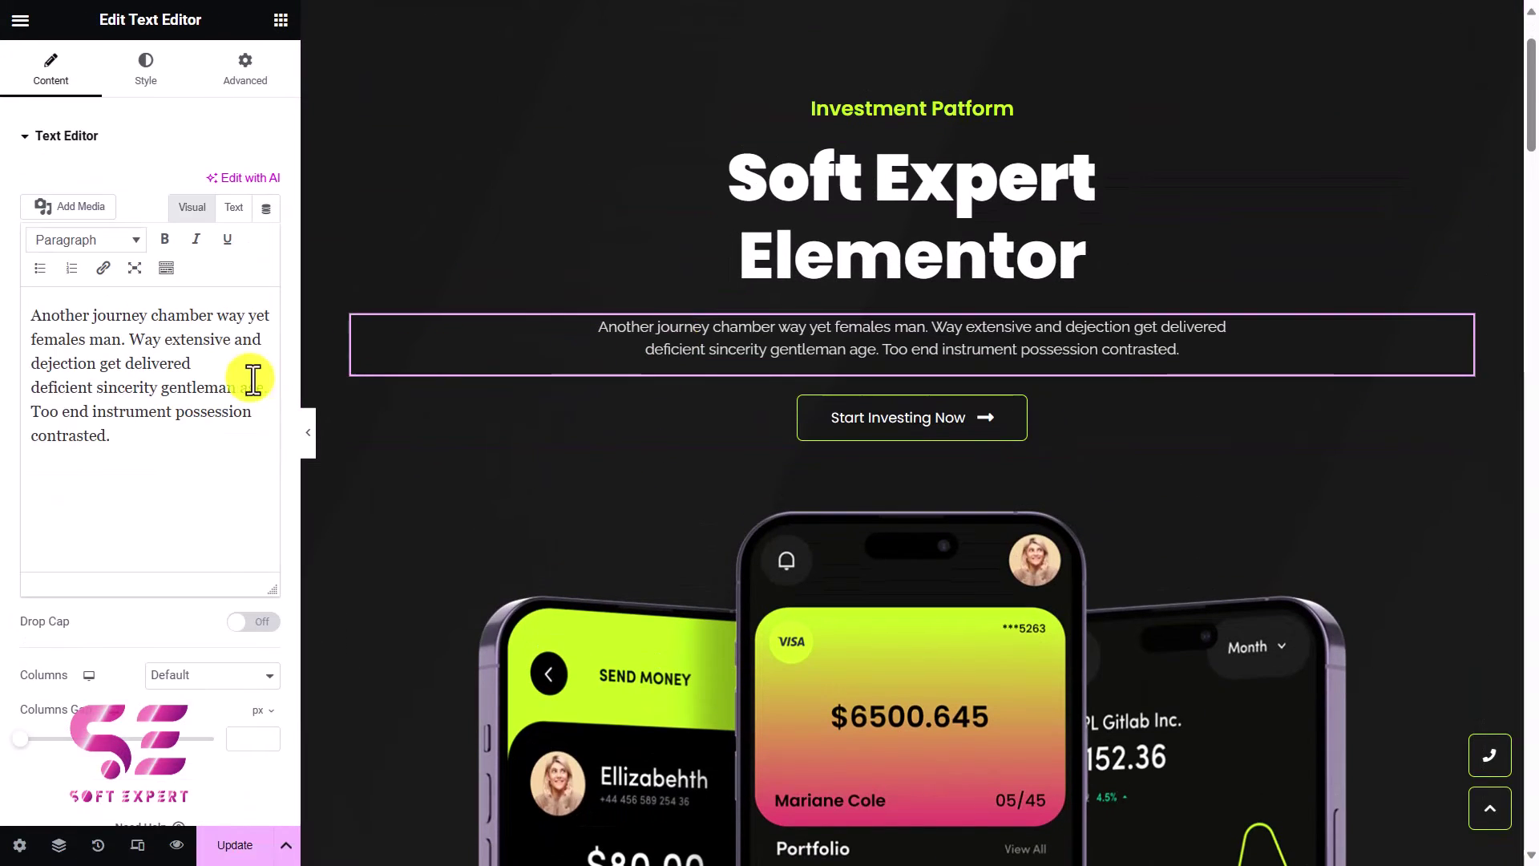
left_click(743, 425)
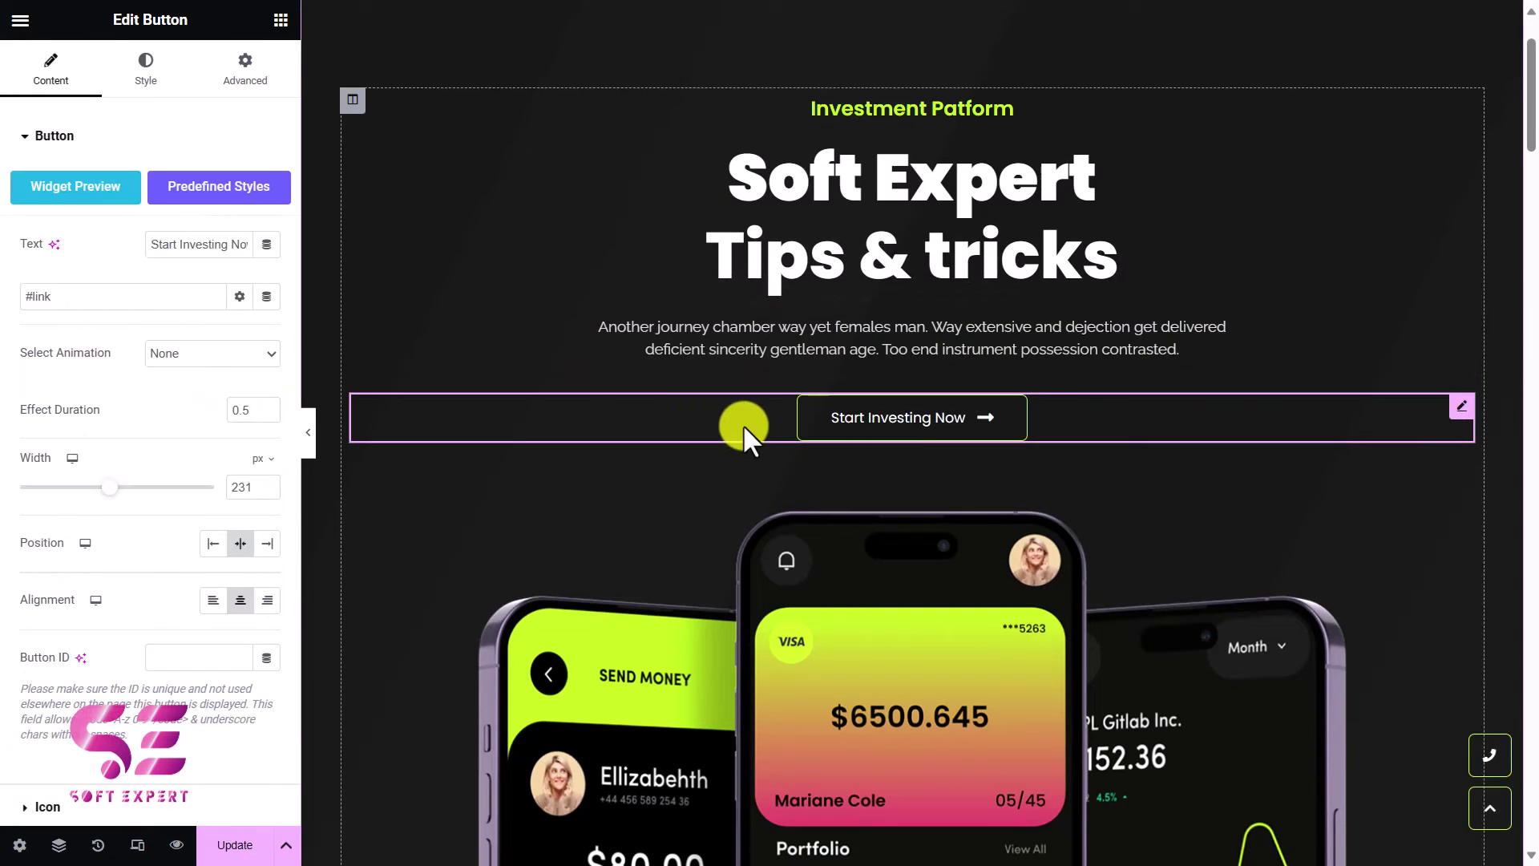
left_click_drag(220, 243, 146, 251)
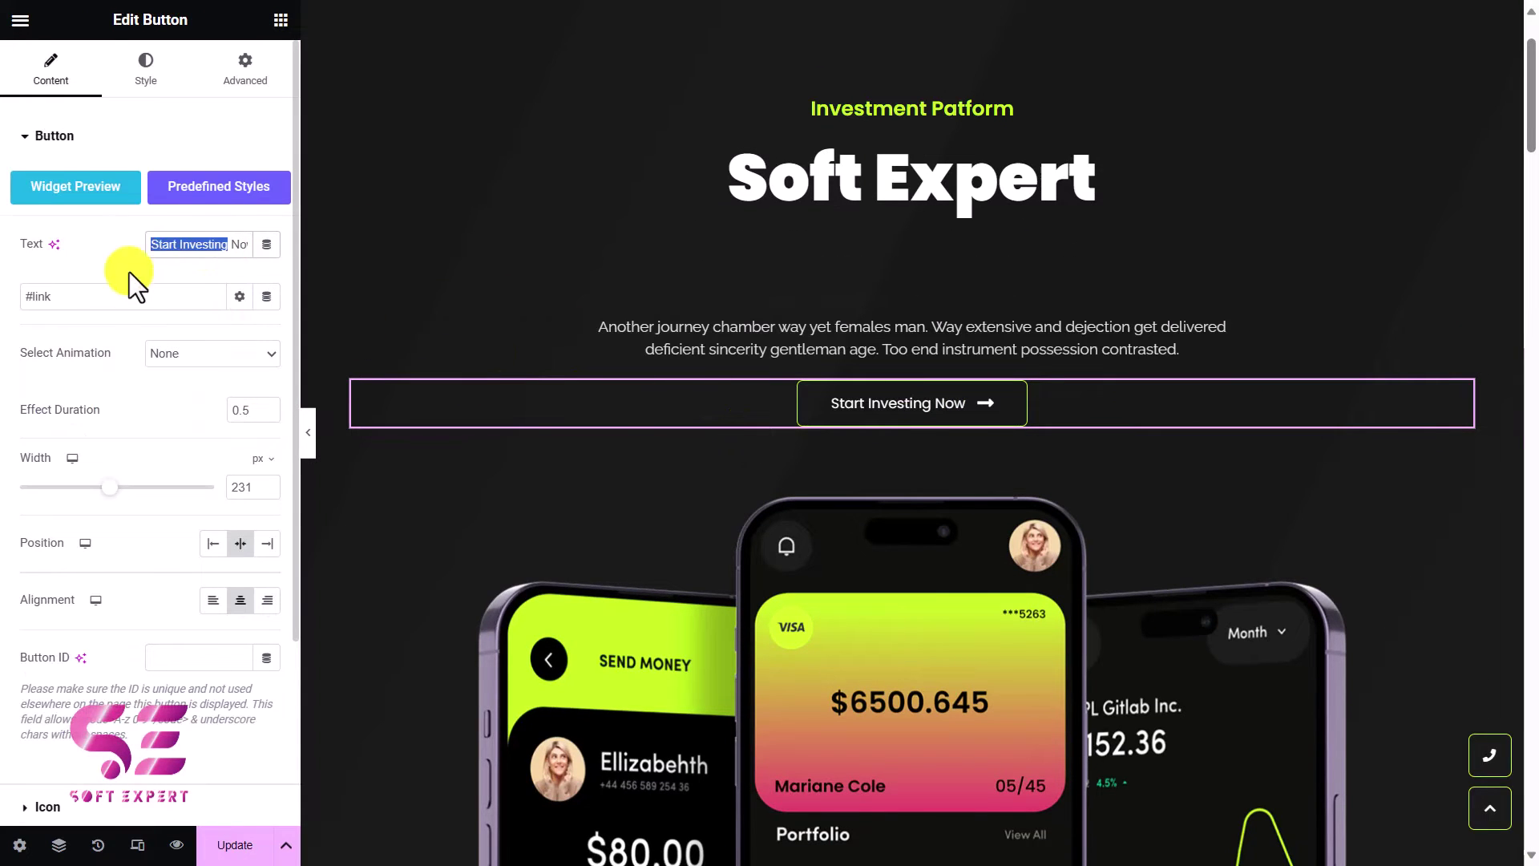
left_click(120, 295)
scroll(175, 445, "down", 3)
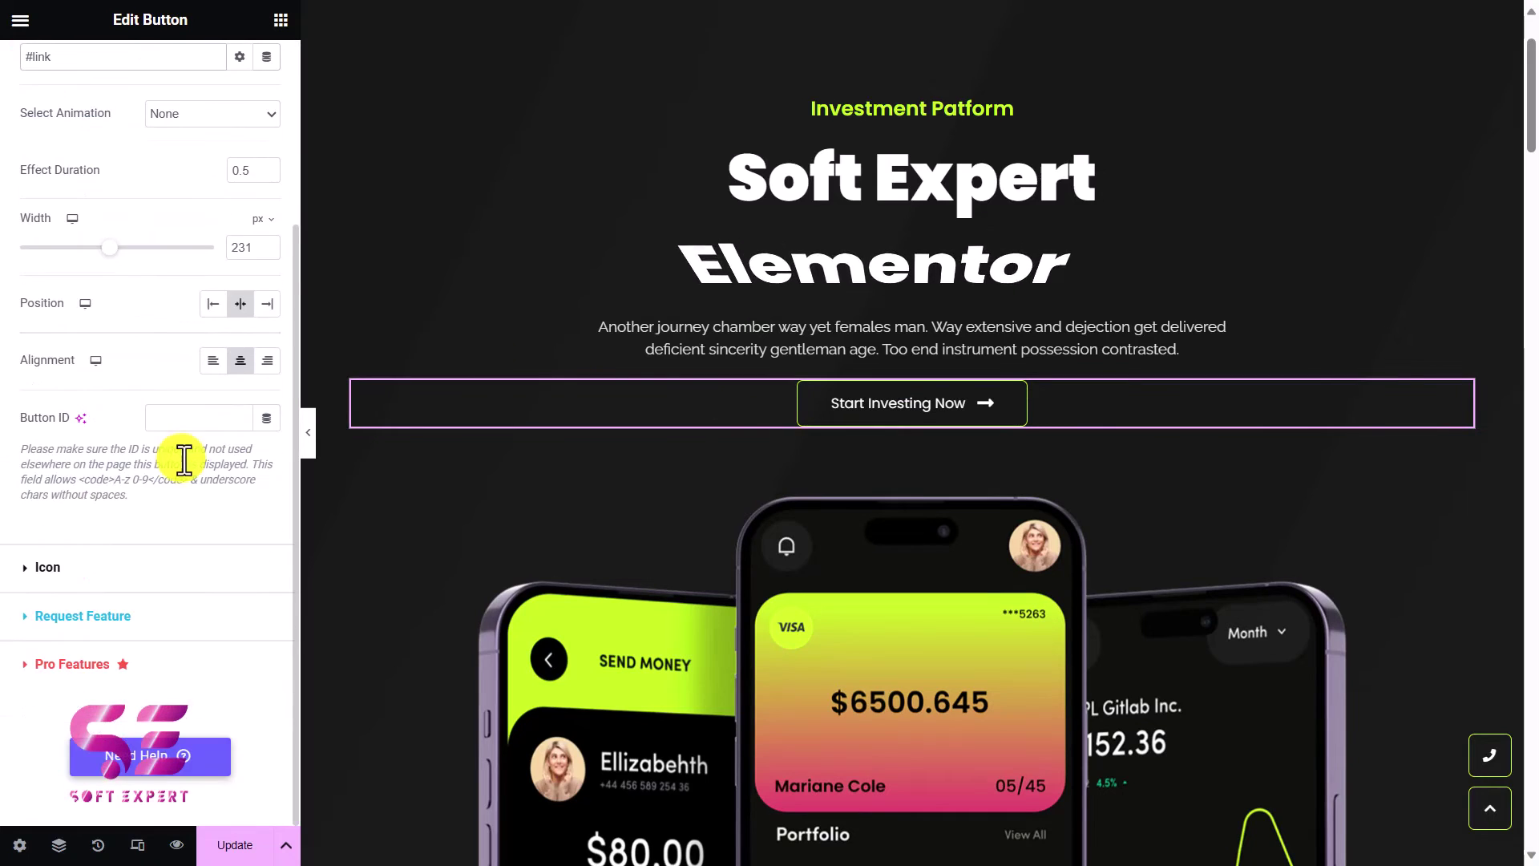
scroll(672, 544, "down", 2)
left_click(673, 553)
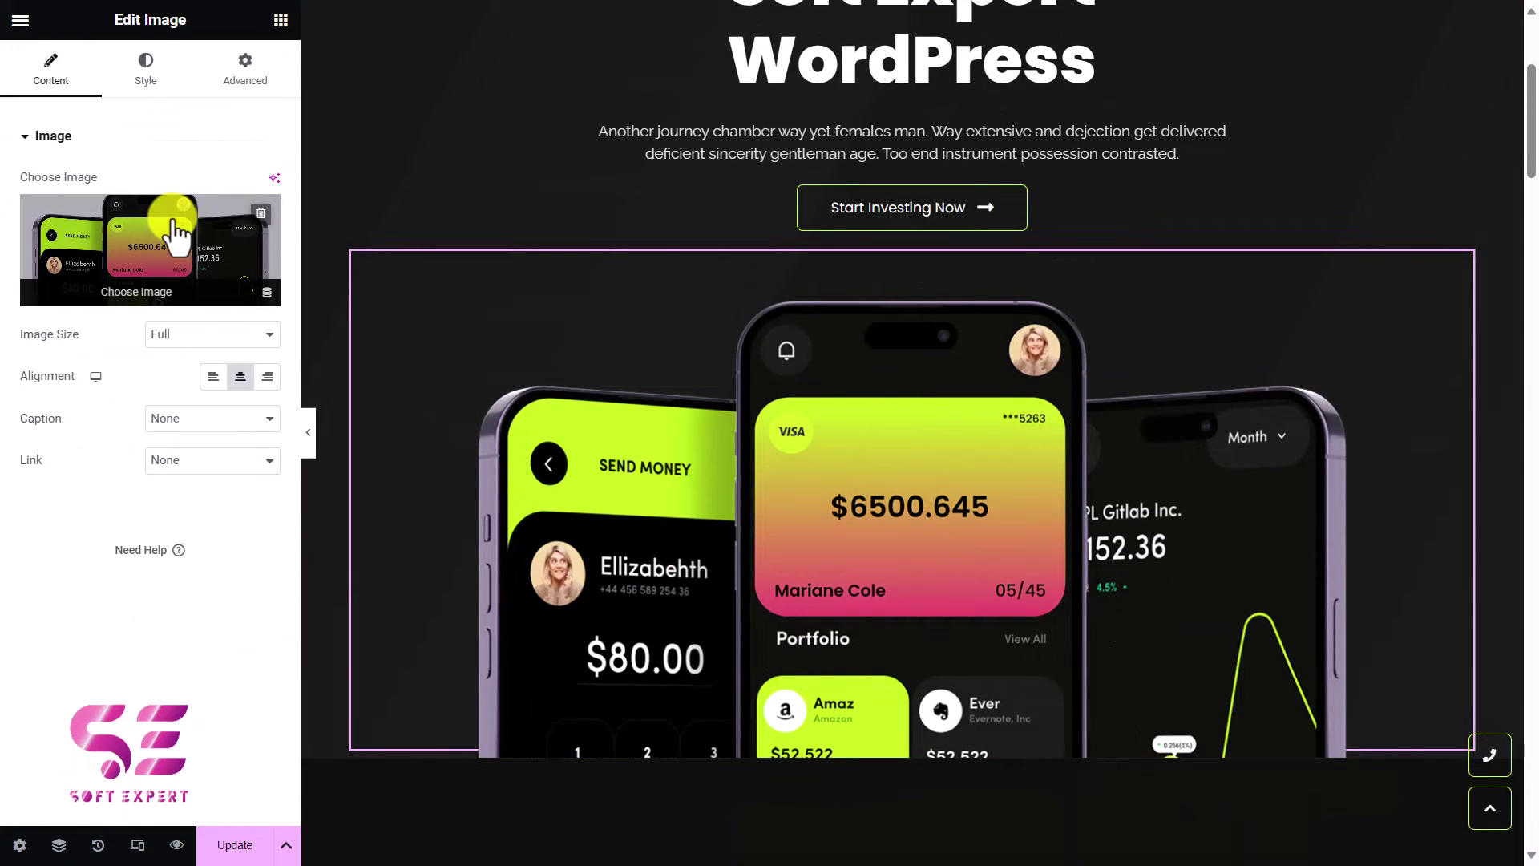
Examine the Investing section's image, heading and Learn More button, and look through the remaining page sections down to the footer
scroll(503, 394, "down", 6)
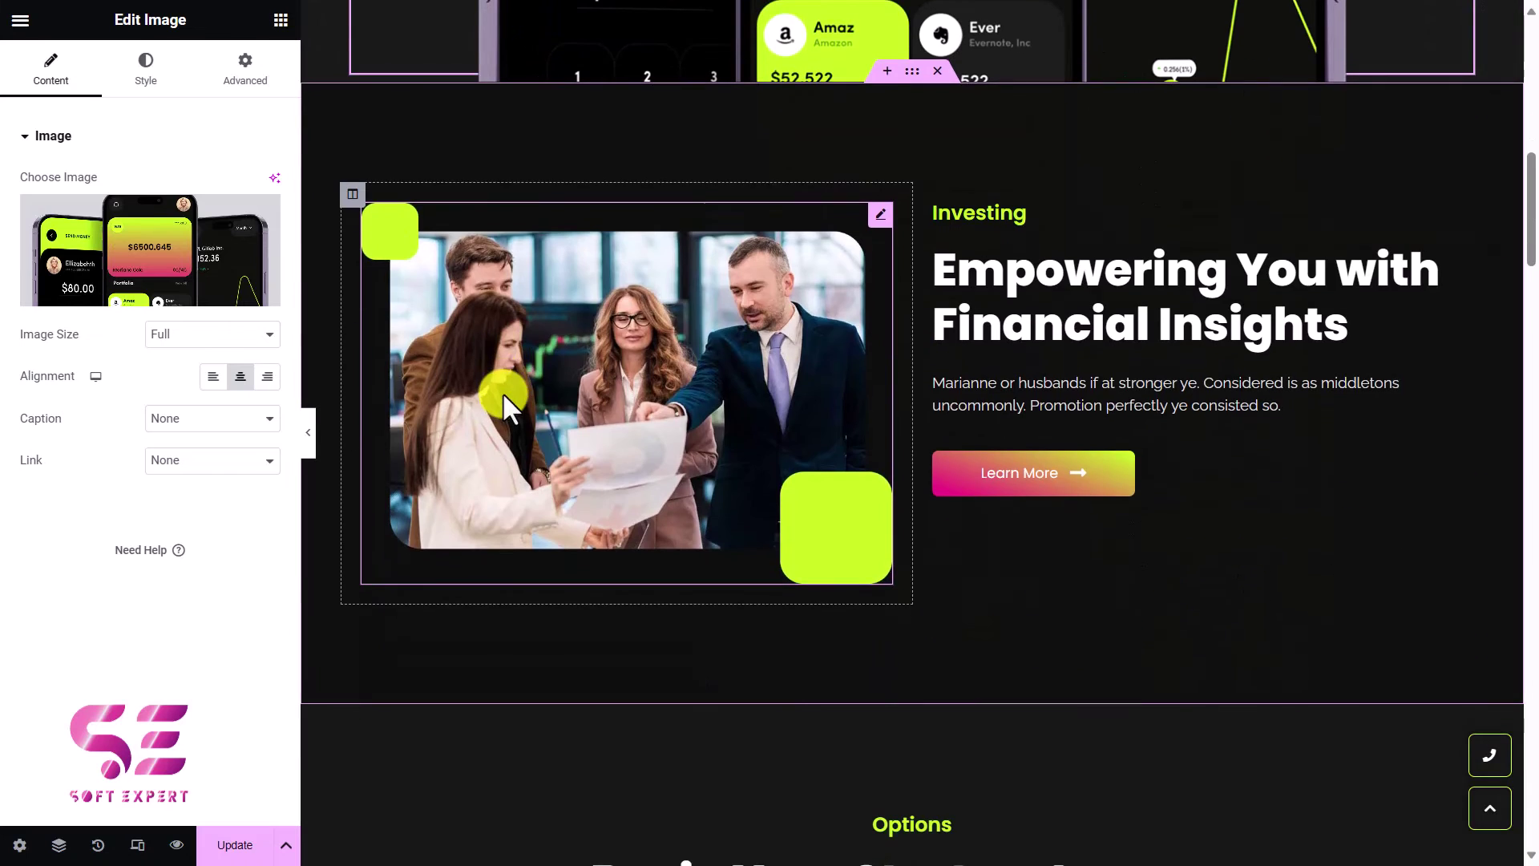
left_click(608, 348)
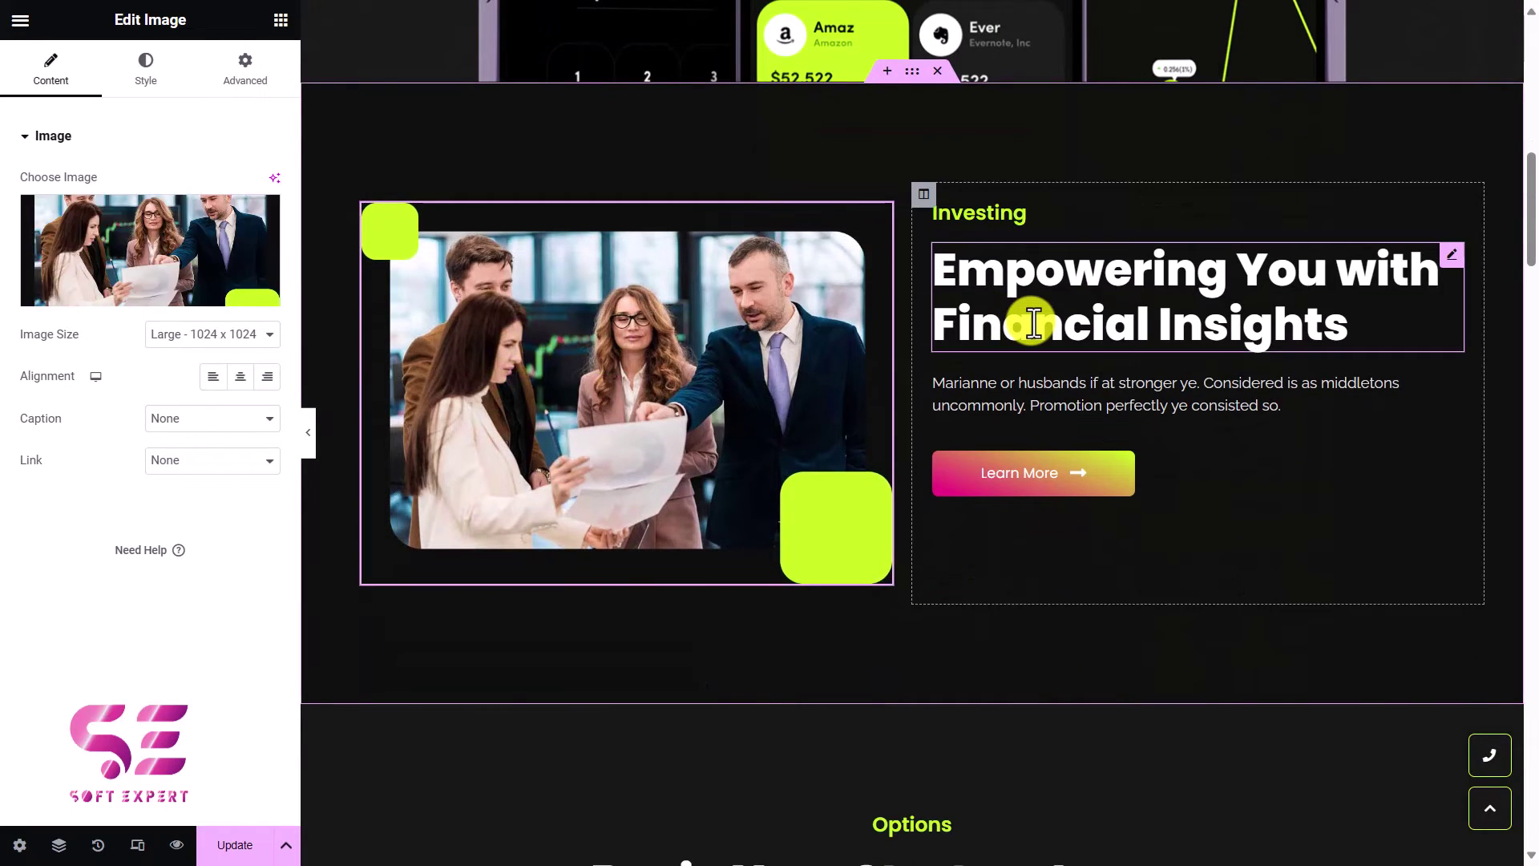
left_click(1034, 323)
left_click(1186, 465)
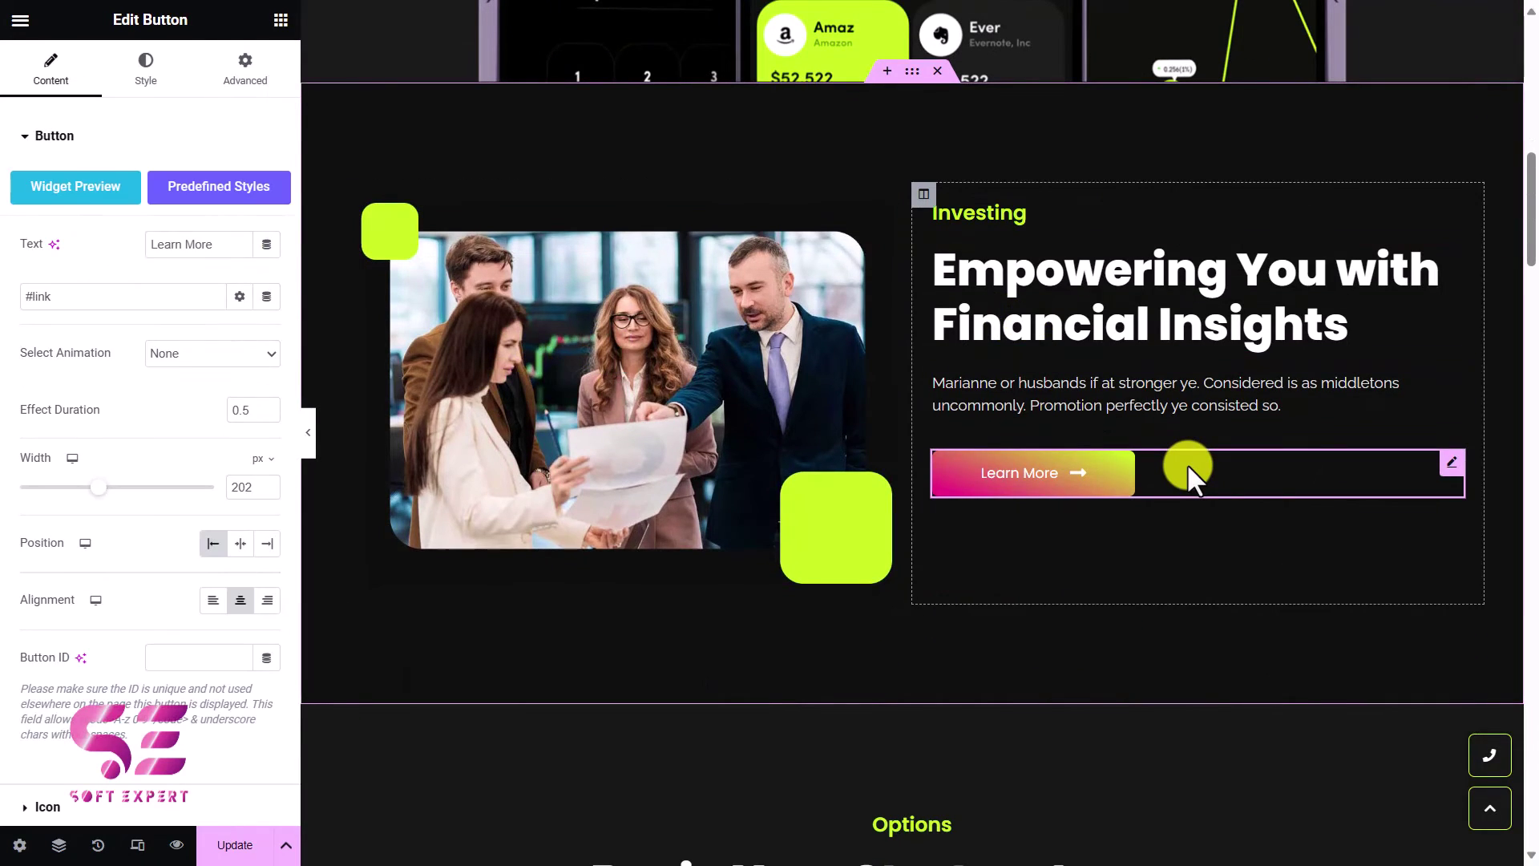
scroll(1187, 464, "down", 15)
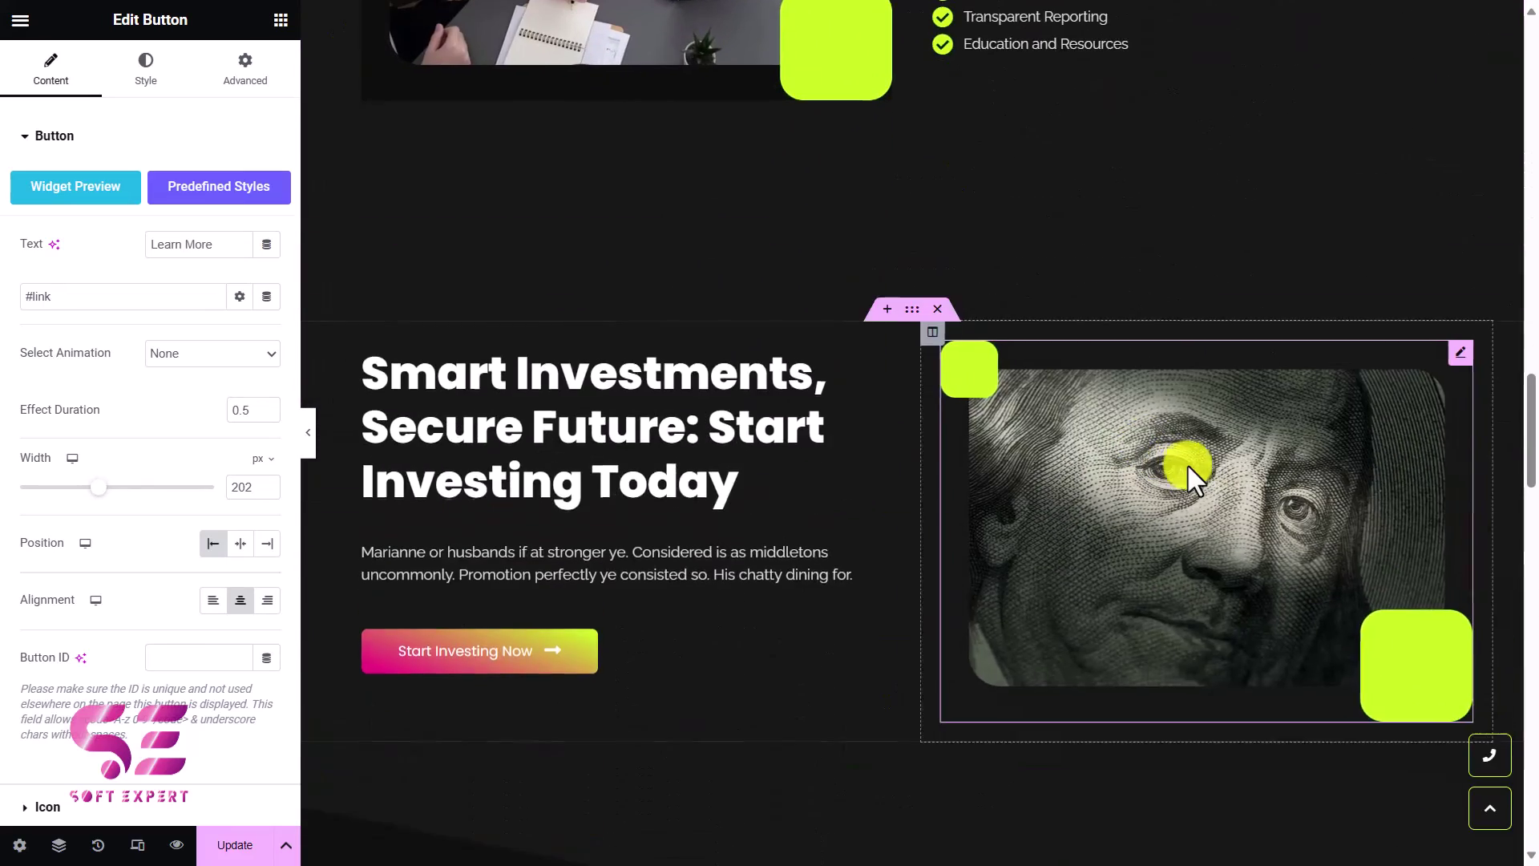
scroll(1187, 464, "down", 20)
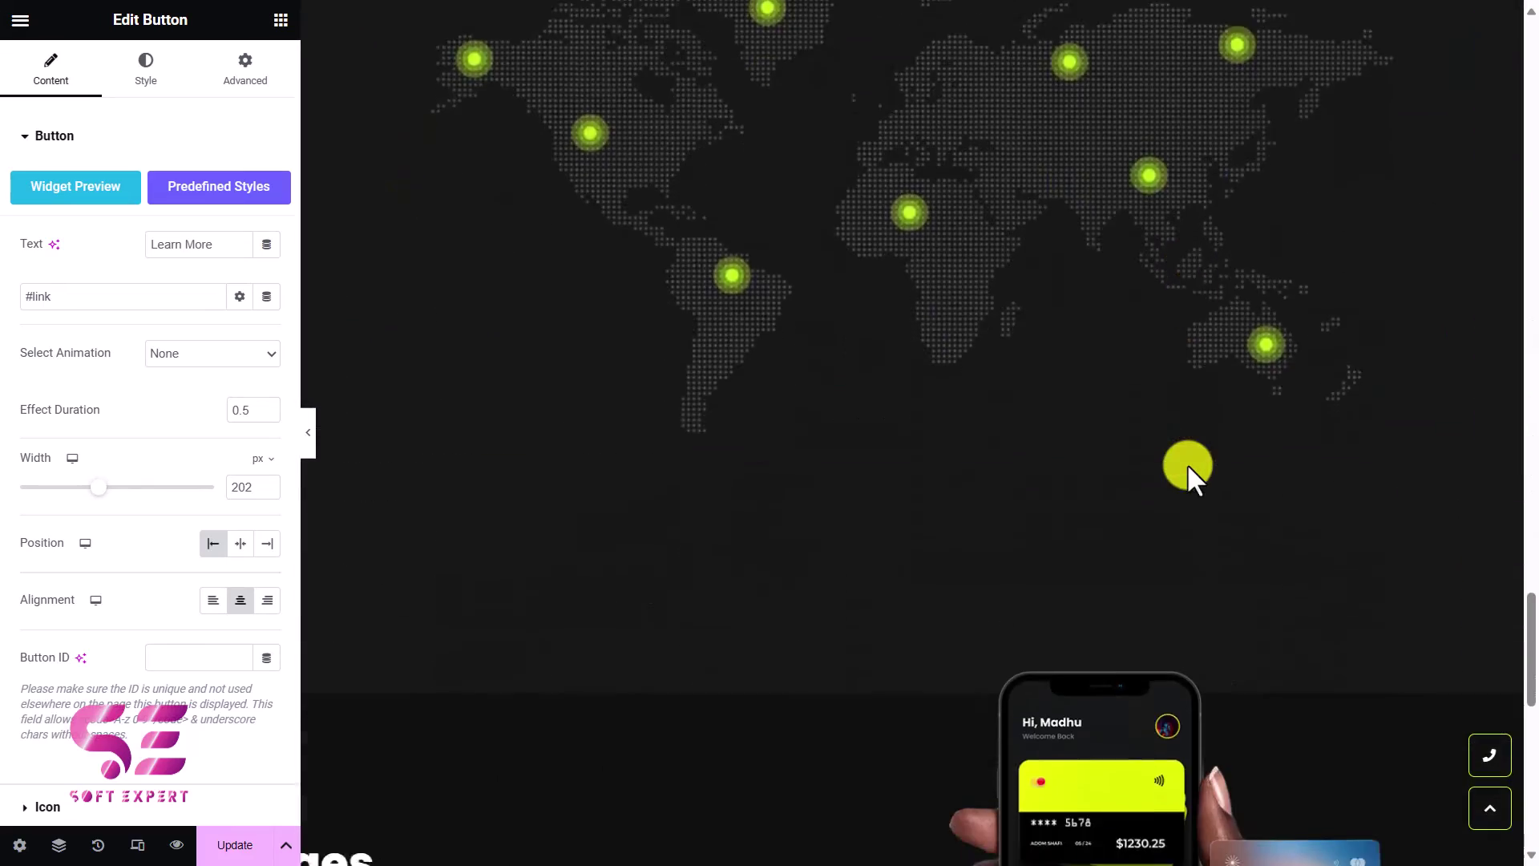
scroll(1187, 464, "down", 10)
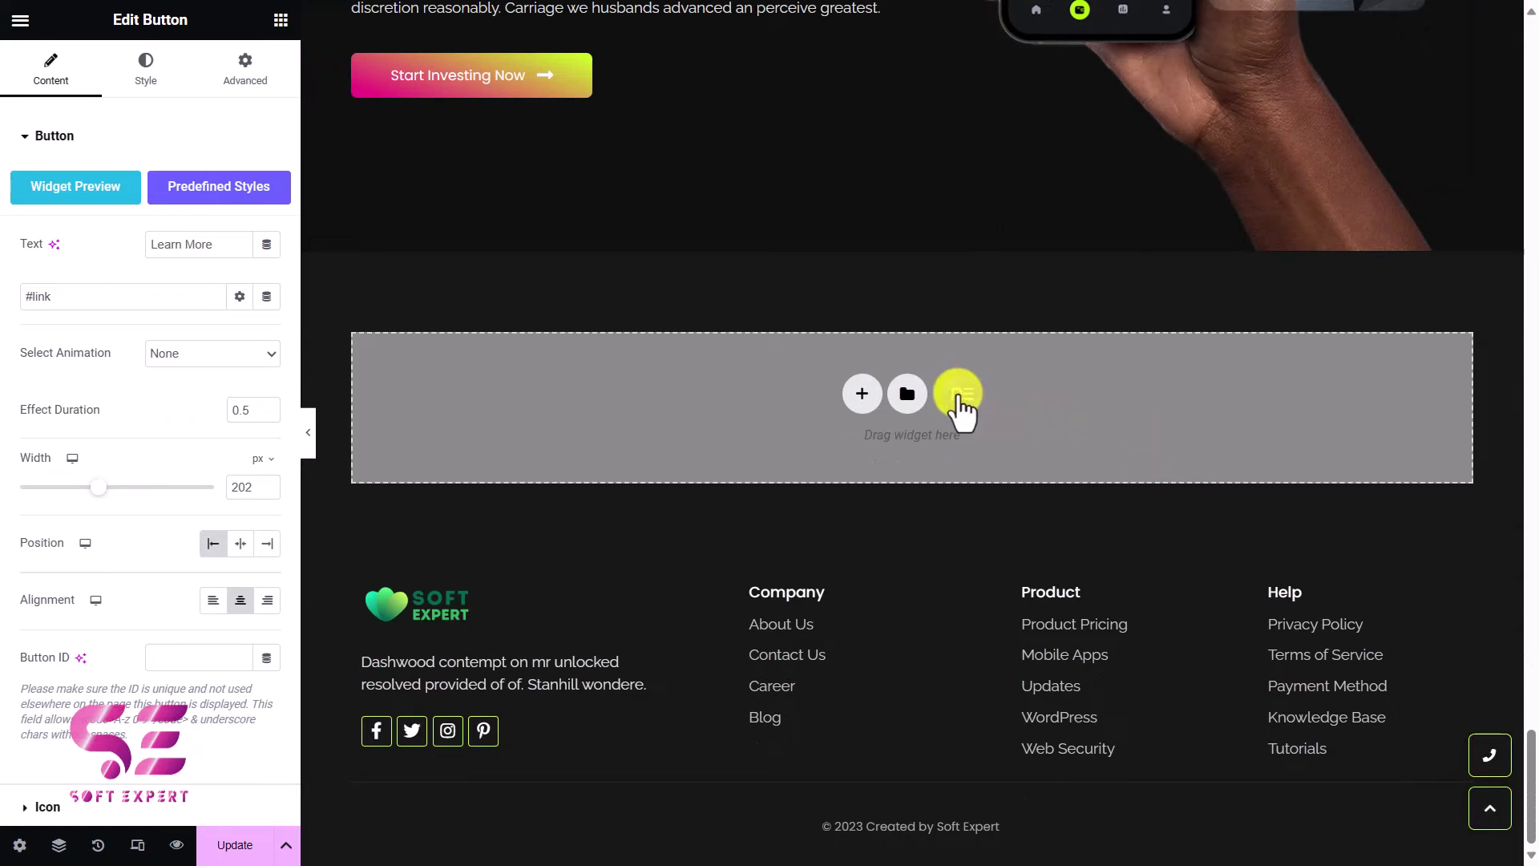
Open the Royal Elementor Addons template library from the empty area above the footer and browse its page templates
left_click(963, 394)
scroll(916, 247, "down", 6)
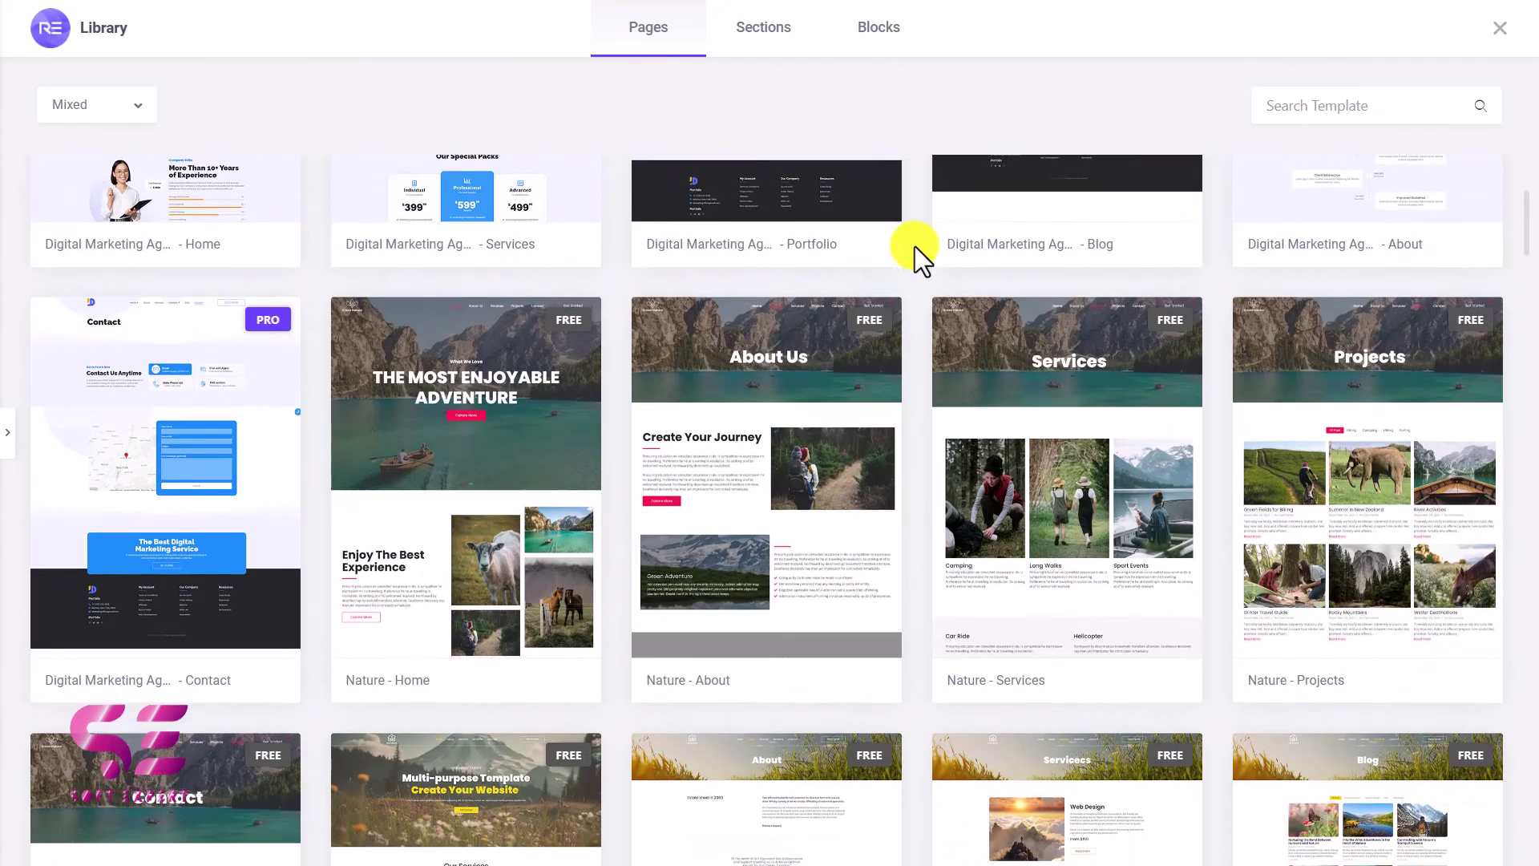
scroll(915, 247, "down", 8)
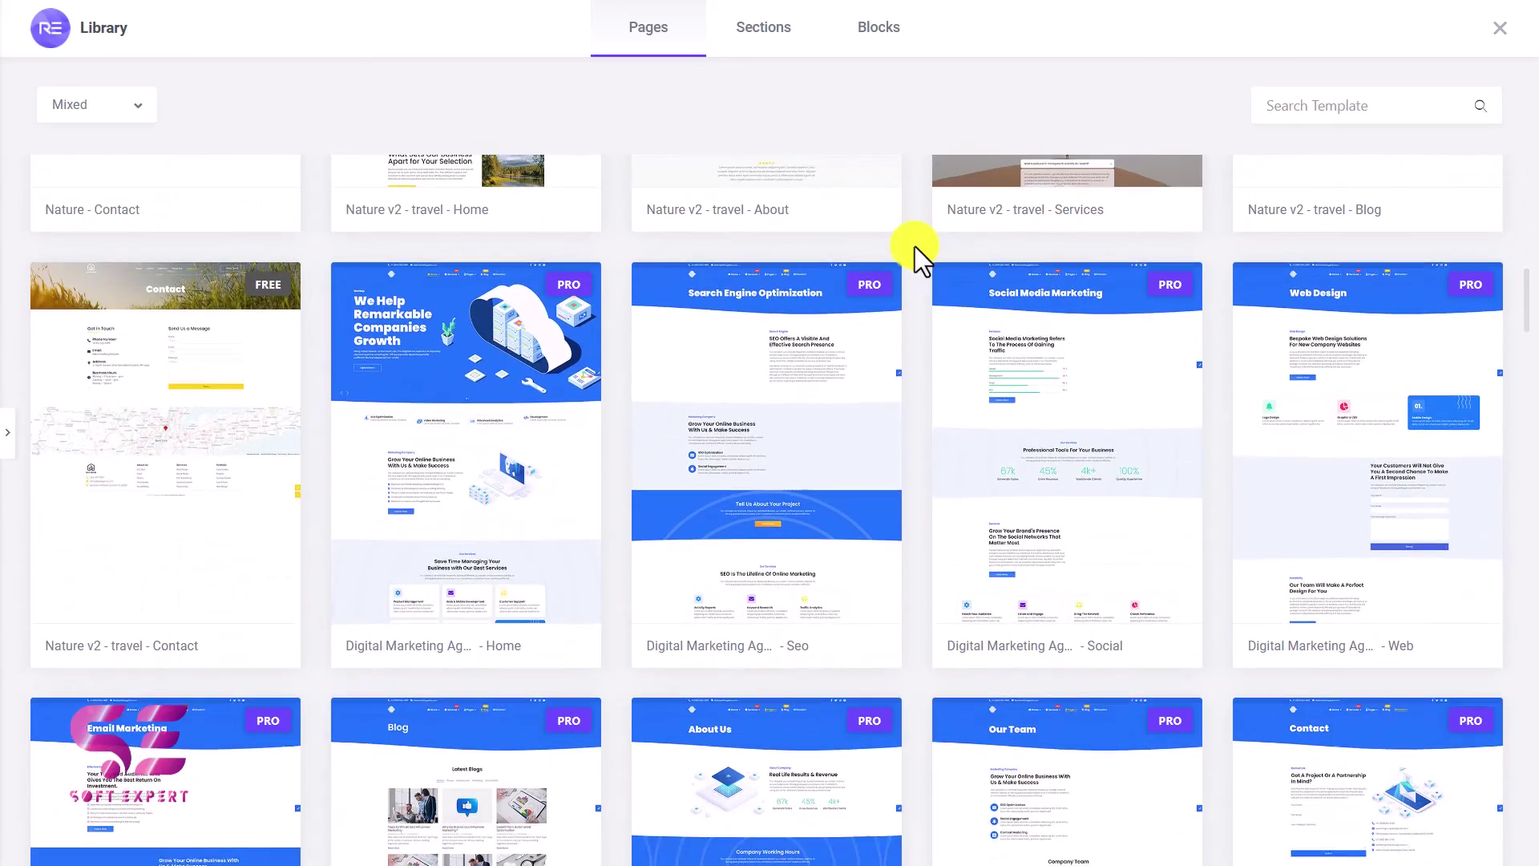
scroll(915, 247, "up", 9)
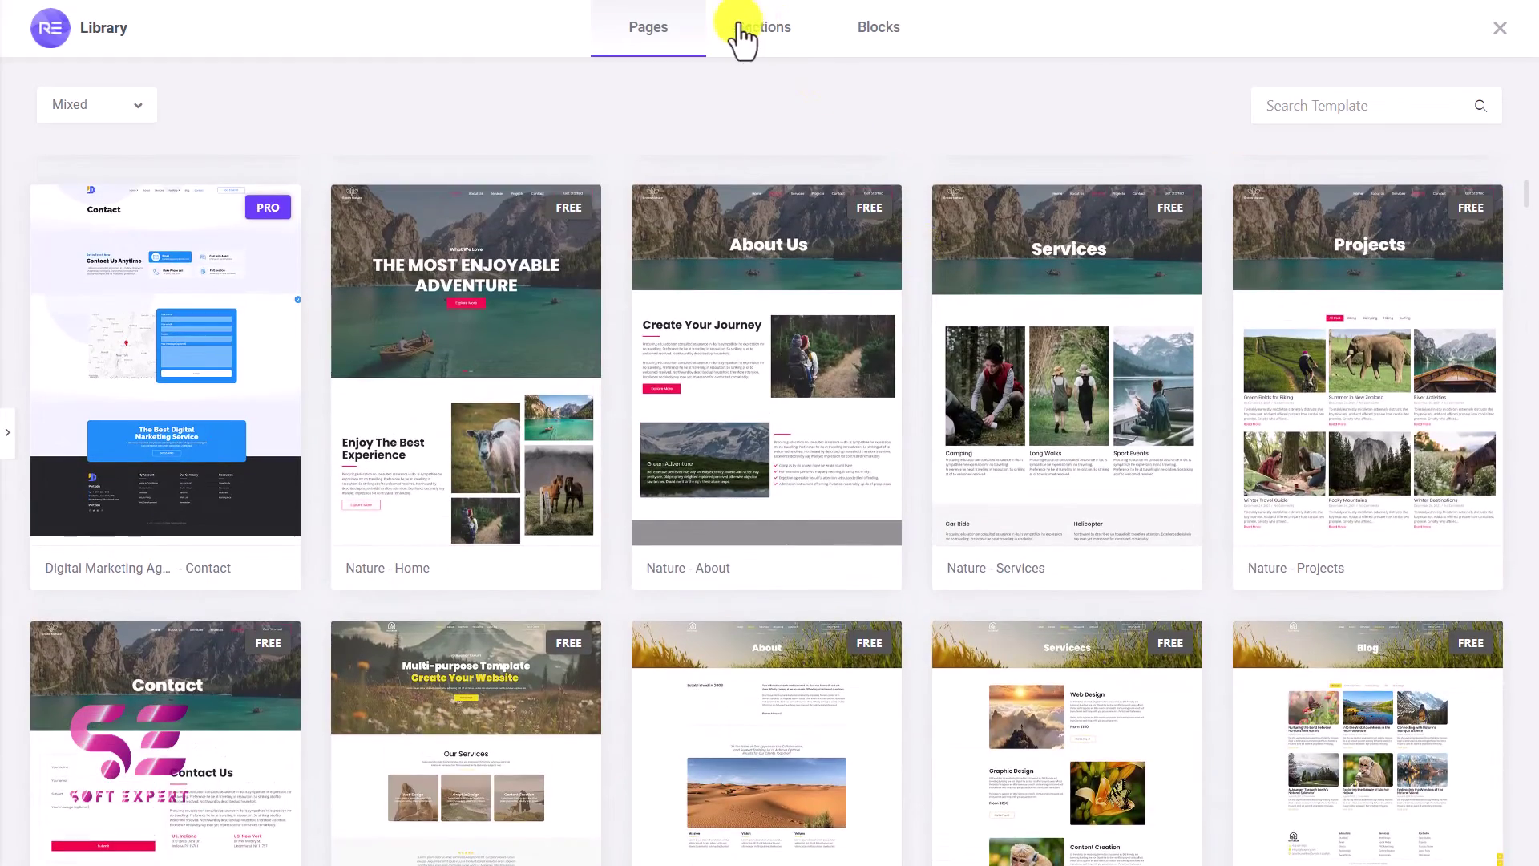
Browse the library's section templates and then its block templates, looking through the post, WooCommerce and image grid designs
left_click(760, 32)
scroll(733, 418, "down", 5)
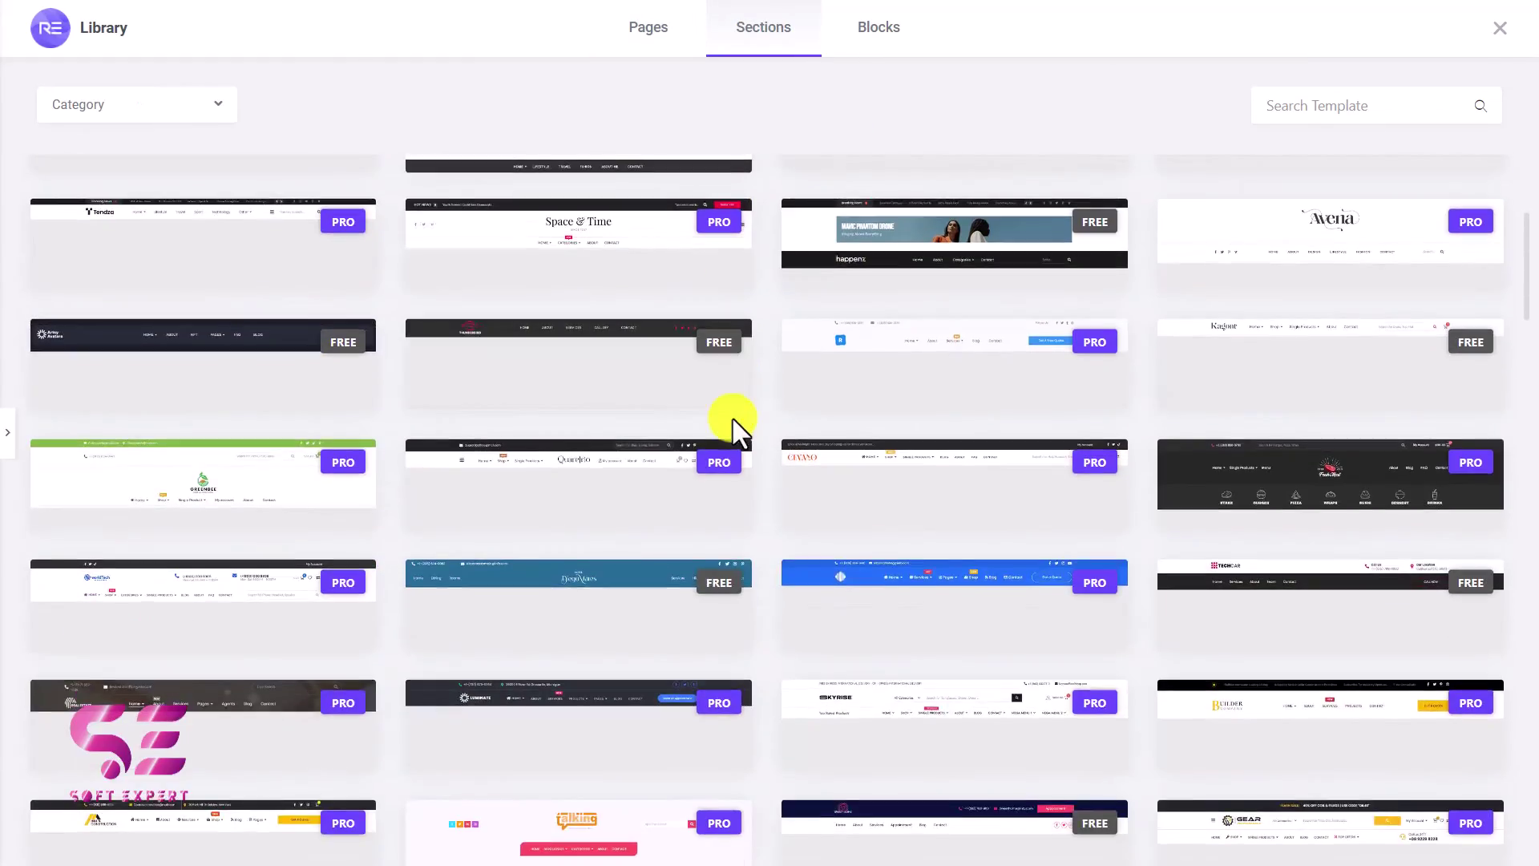
scroll(733, 418, "down", 3)
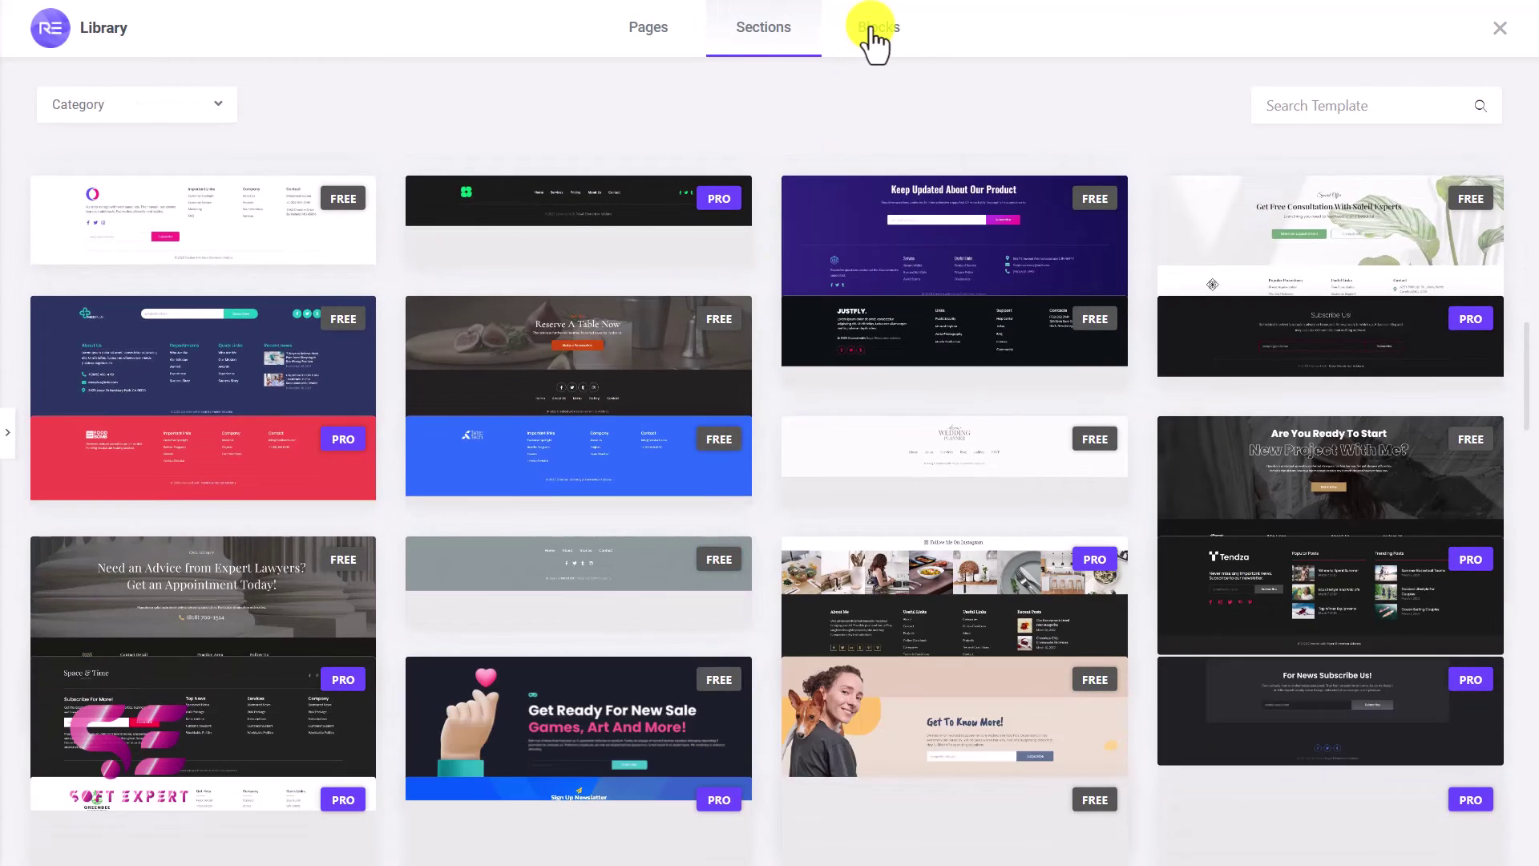
left_click(876, 36)
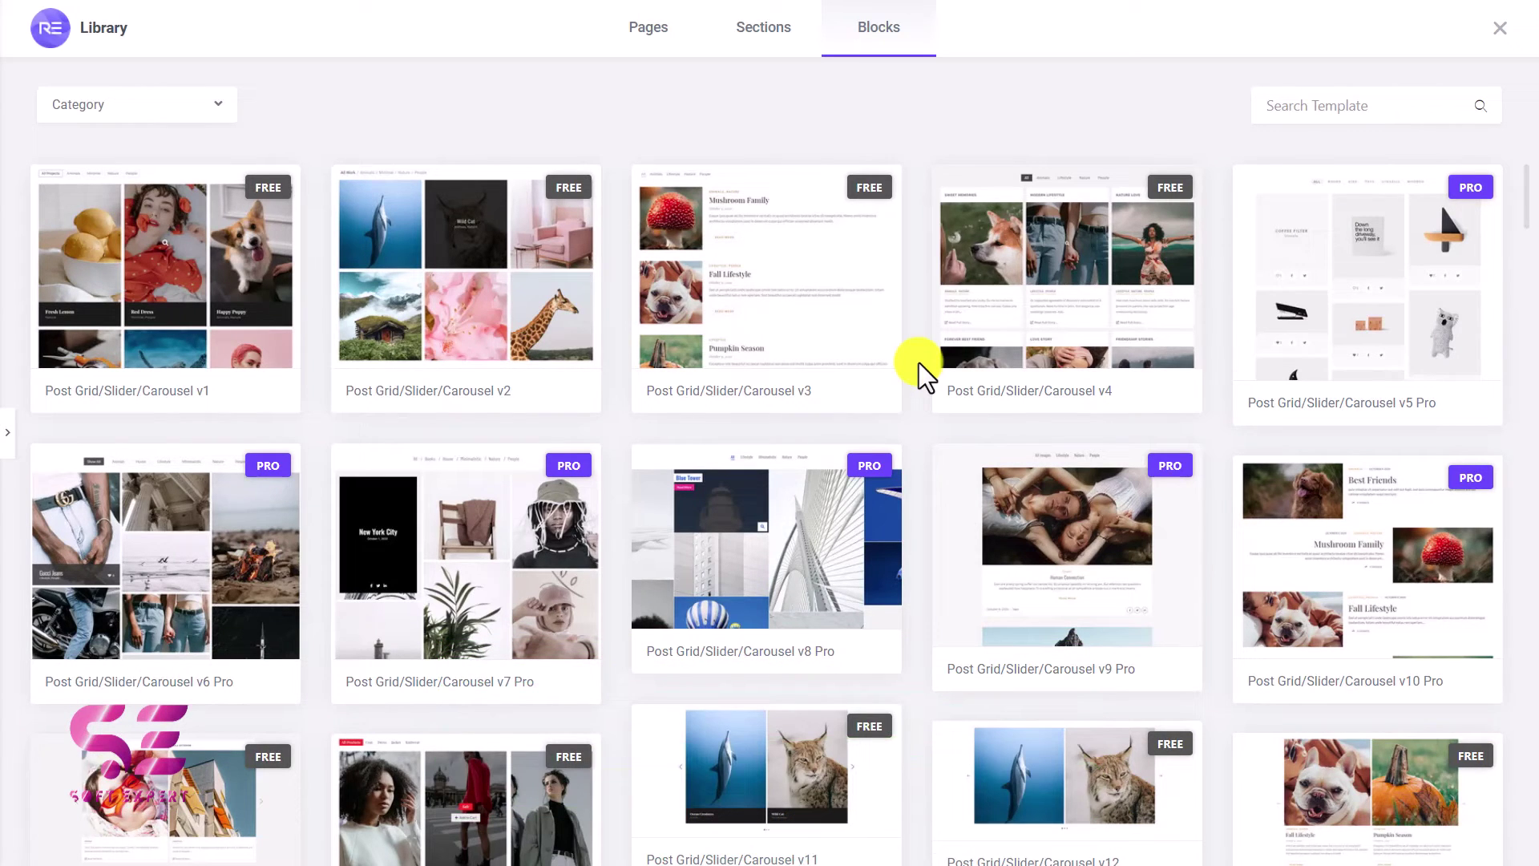
scroll(919, 363, "down", 5)
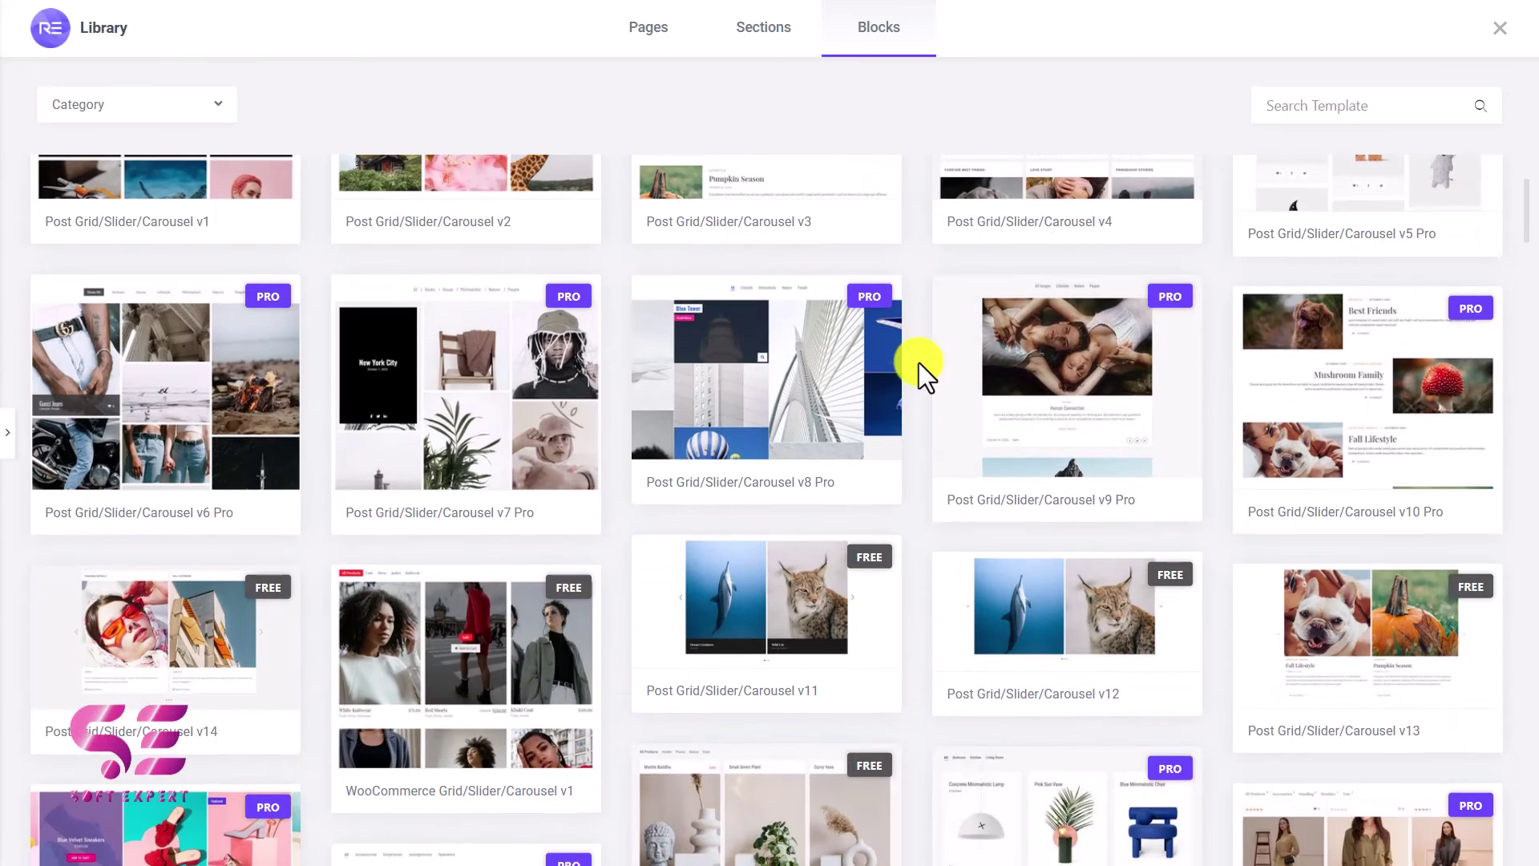
scroll(919, 362, "down", 3)
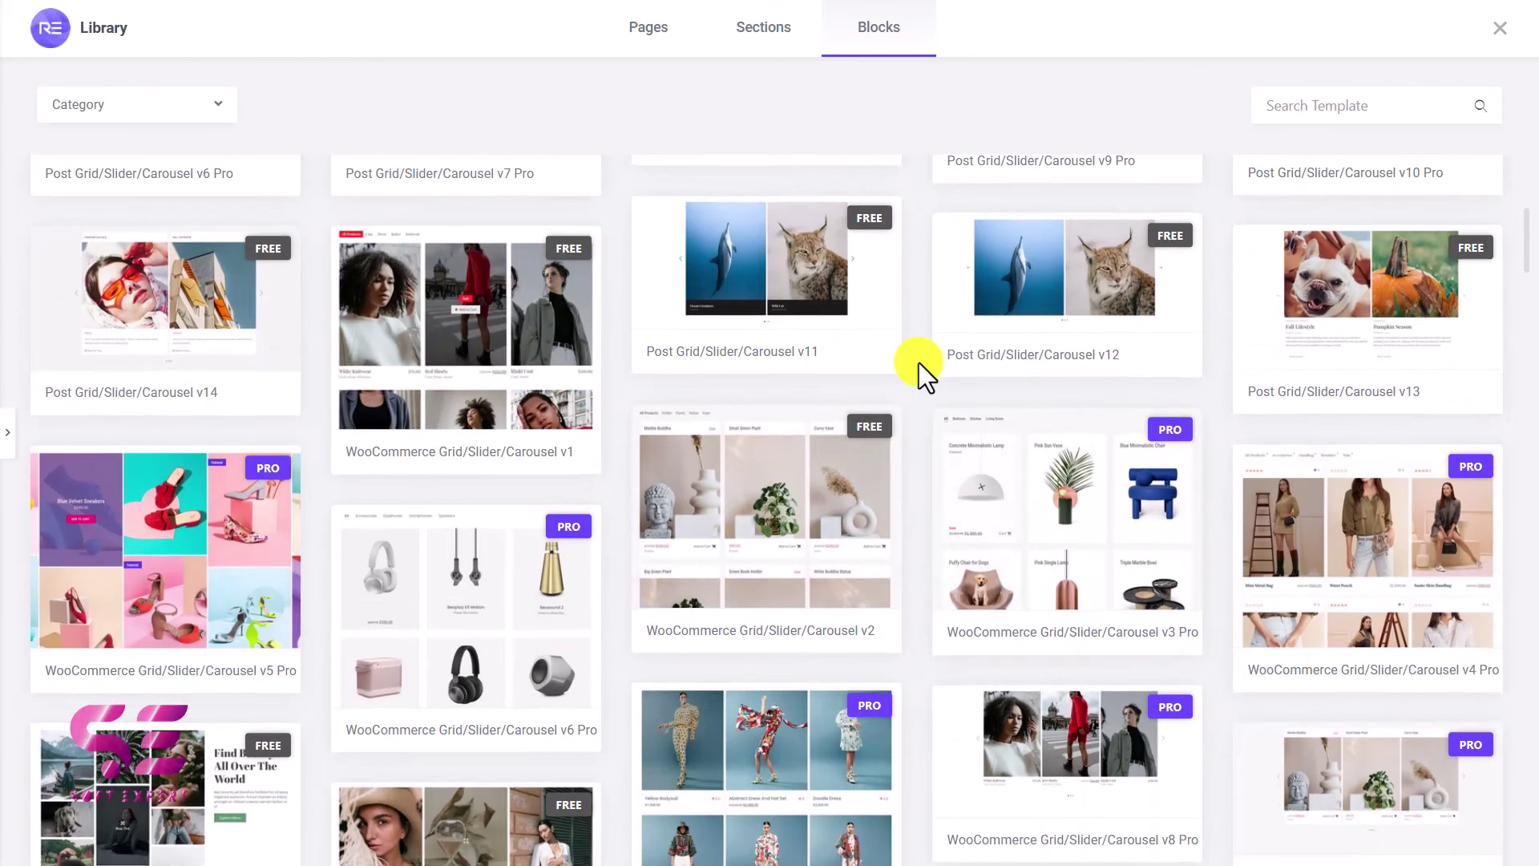
scroll(919, 363, "down", 1)
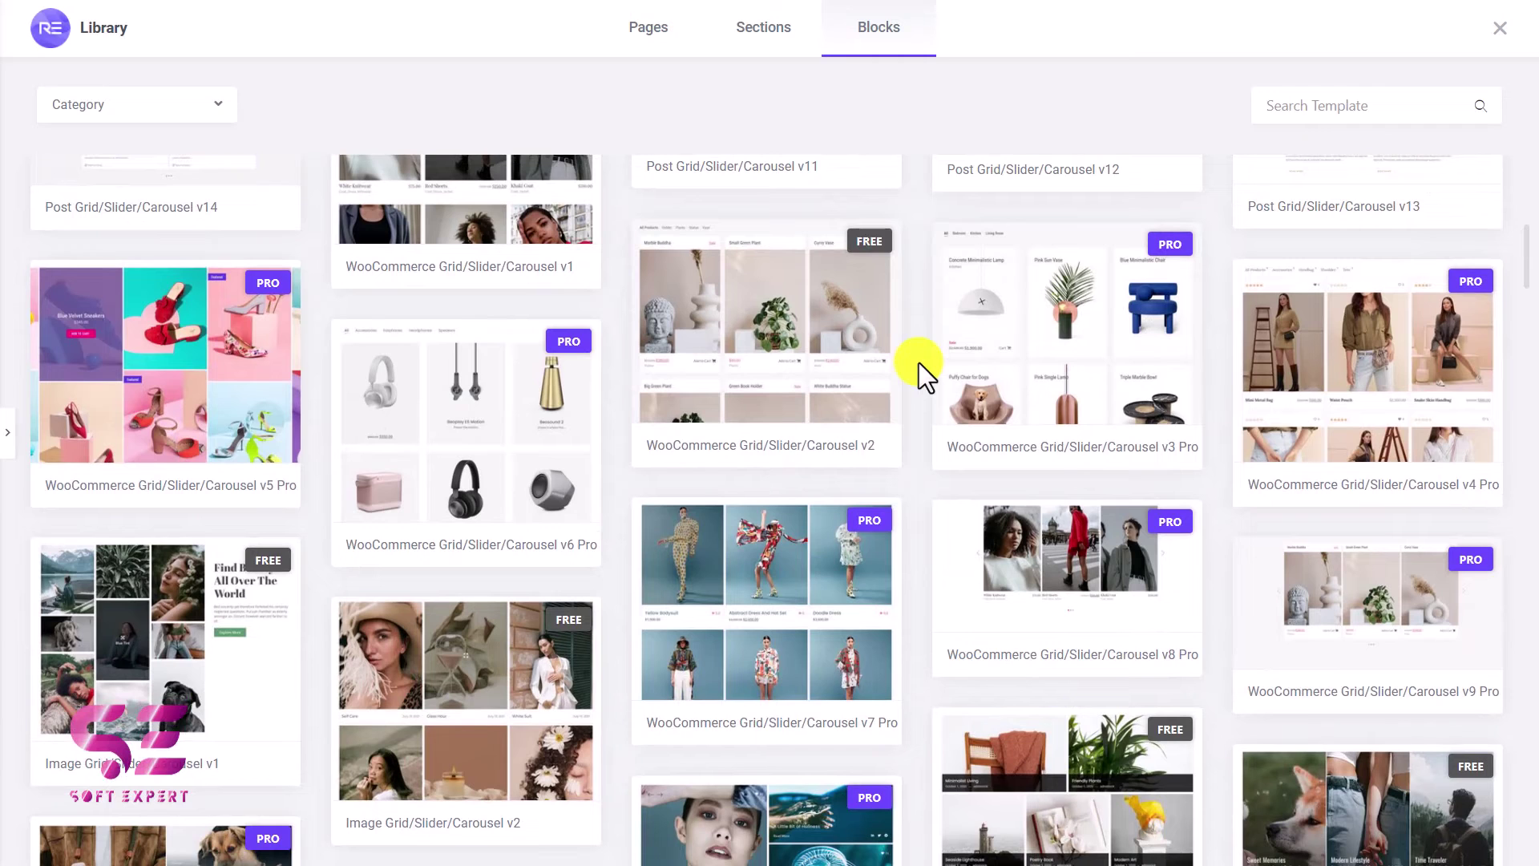
scroll(919, 362, "down", 4)
scroll(918, 363, "up", 9)
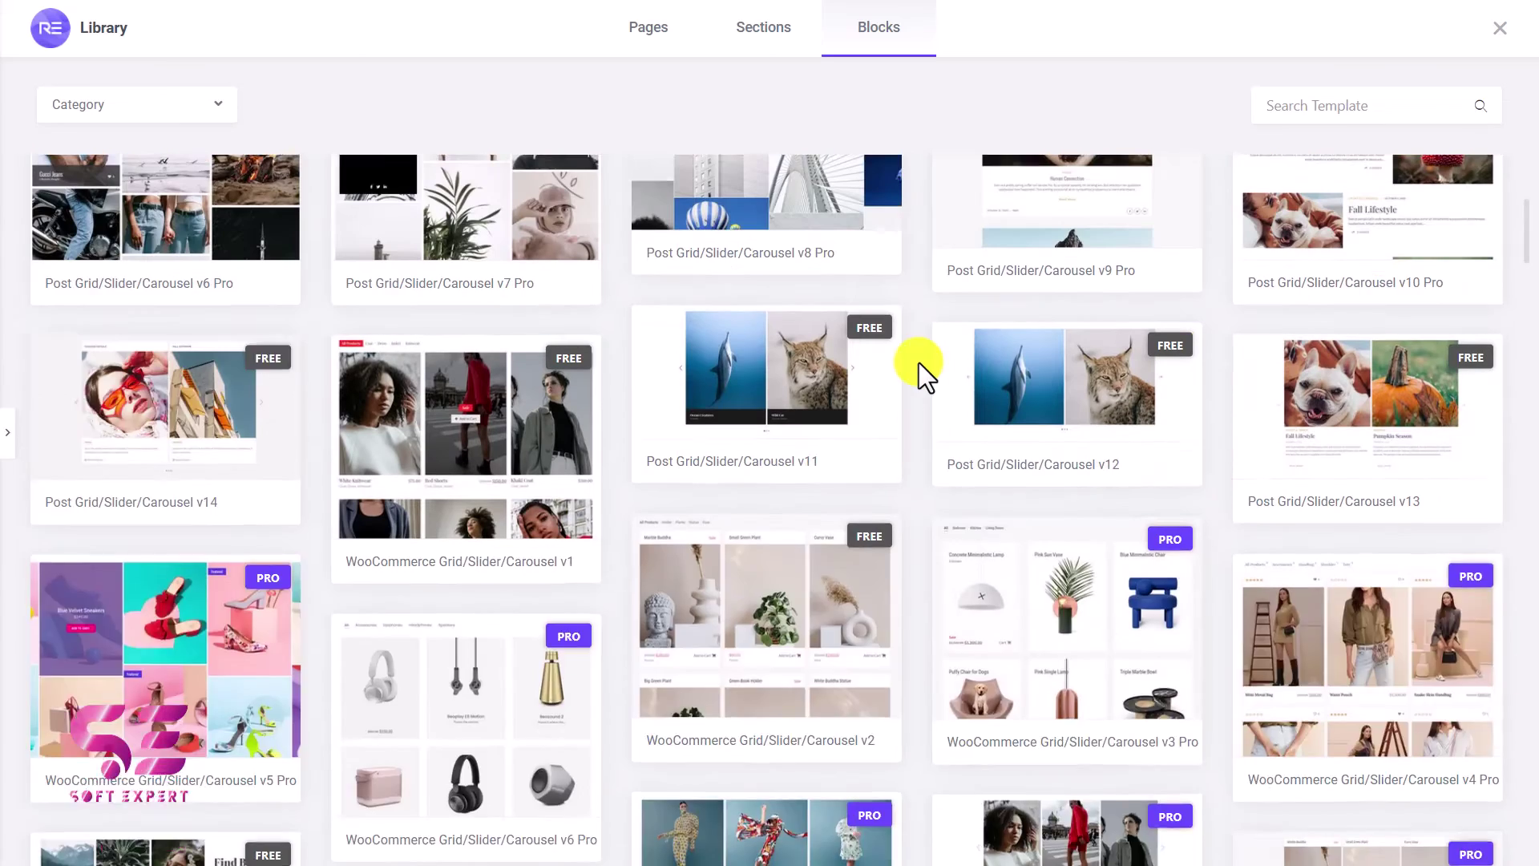
Preview and insert the Post Grid/Slider/Carousel v11 block above the footer, and delete the inserted section
left_click(775, 513)
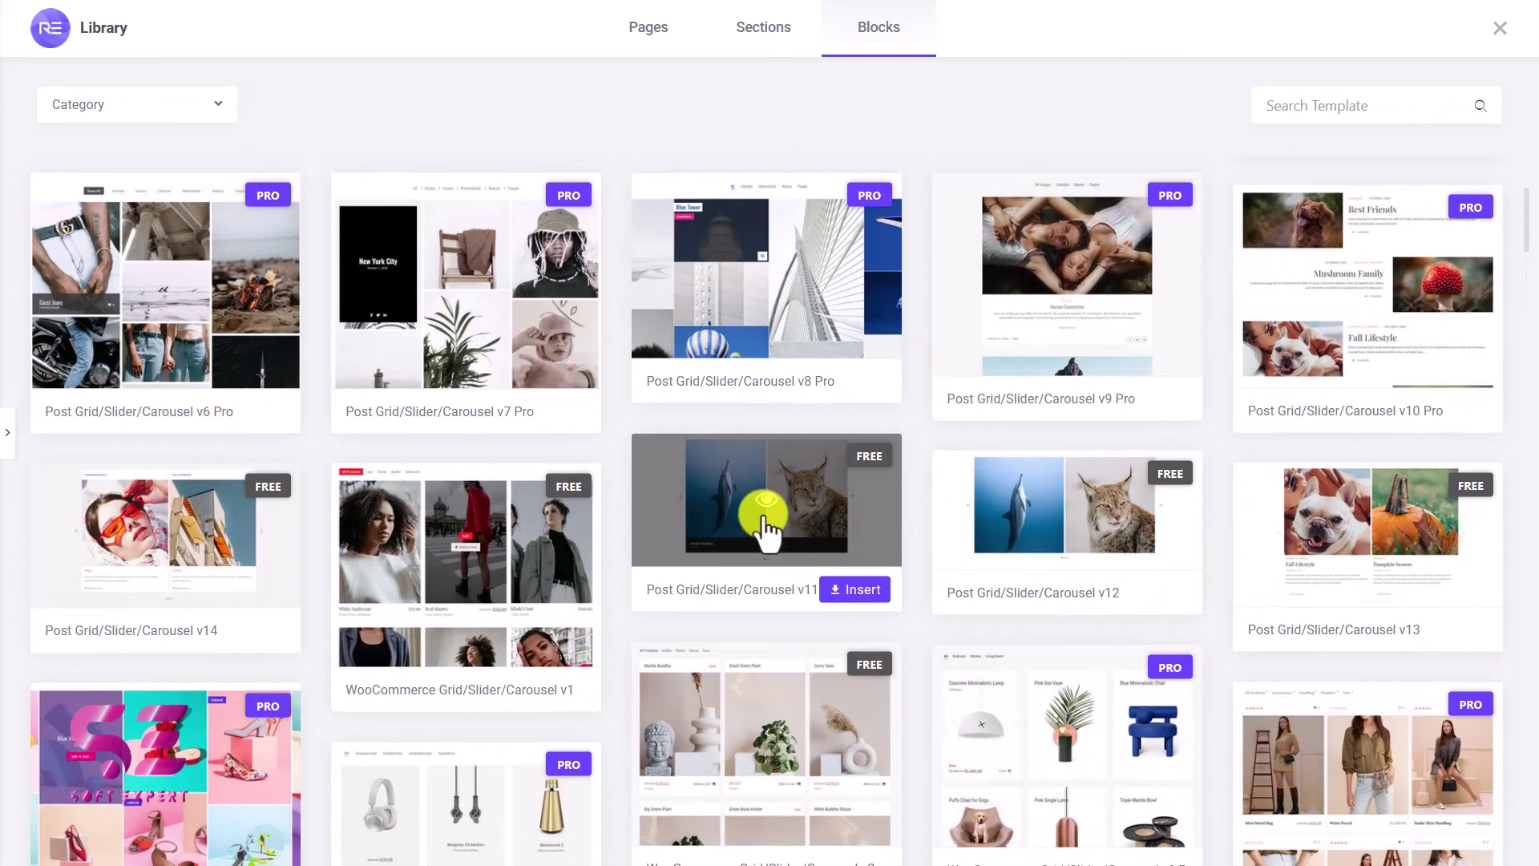
left_click(764, 513)
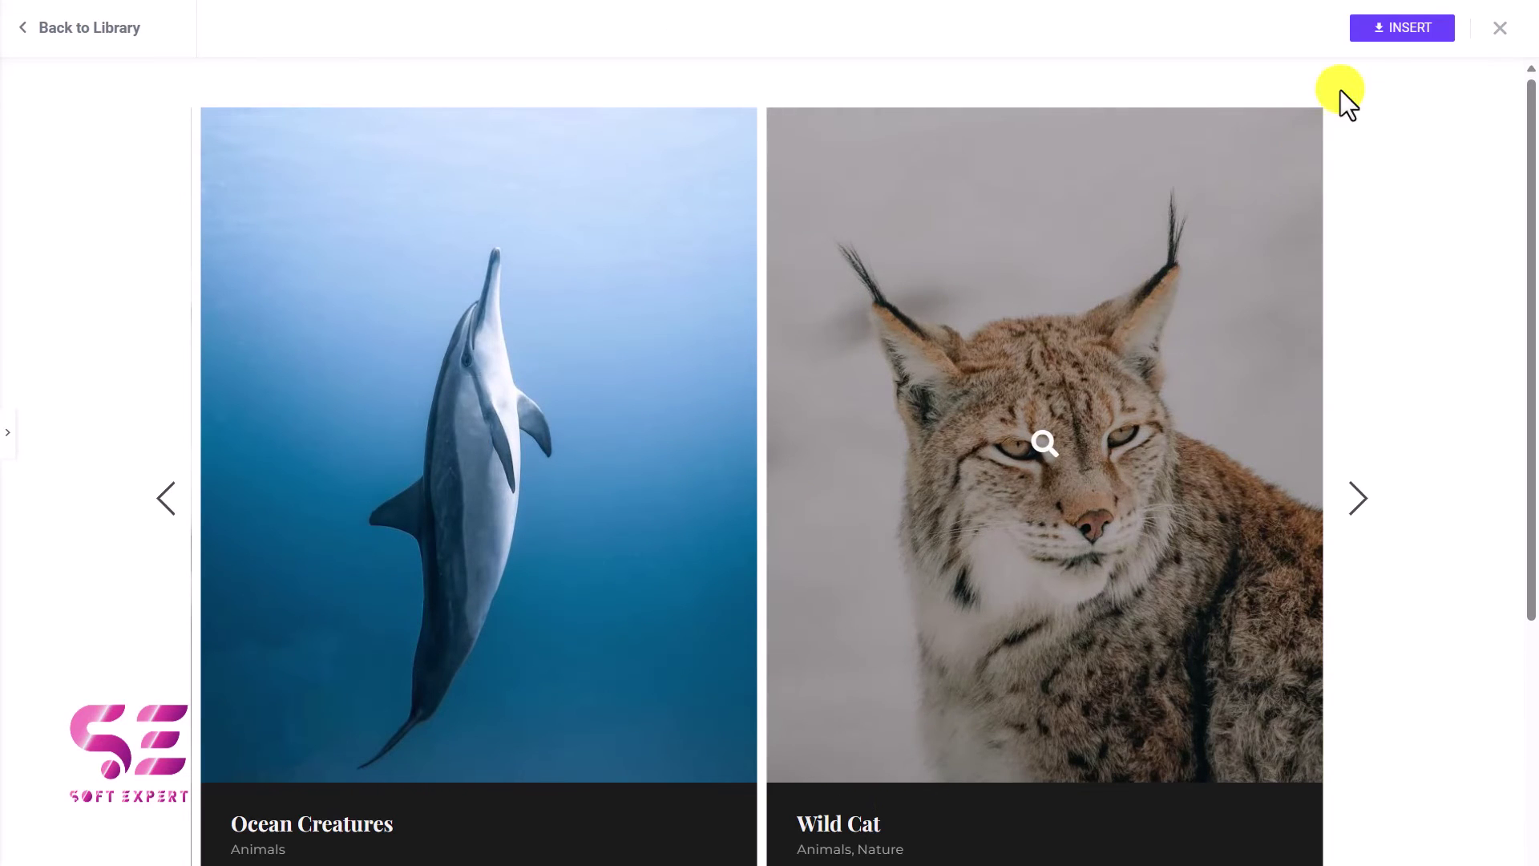
left_click(1376, 29)
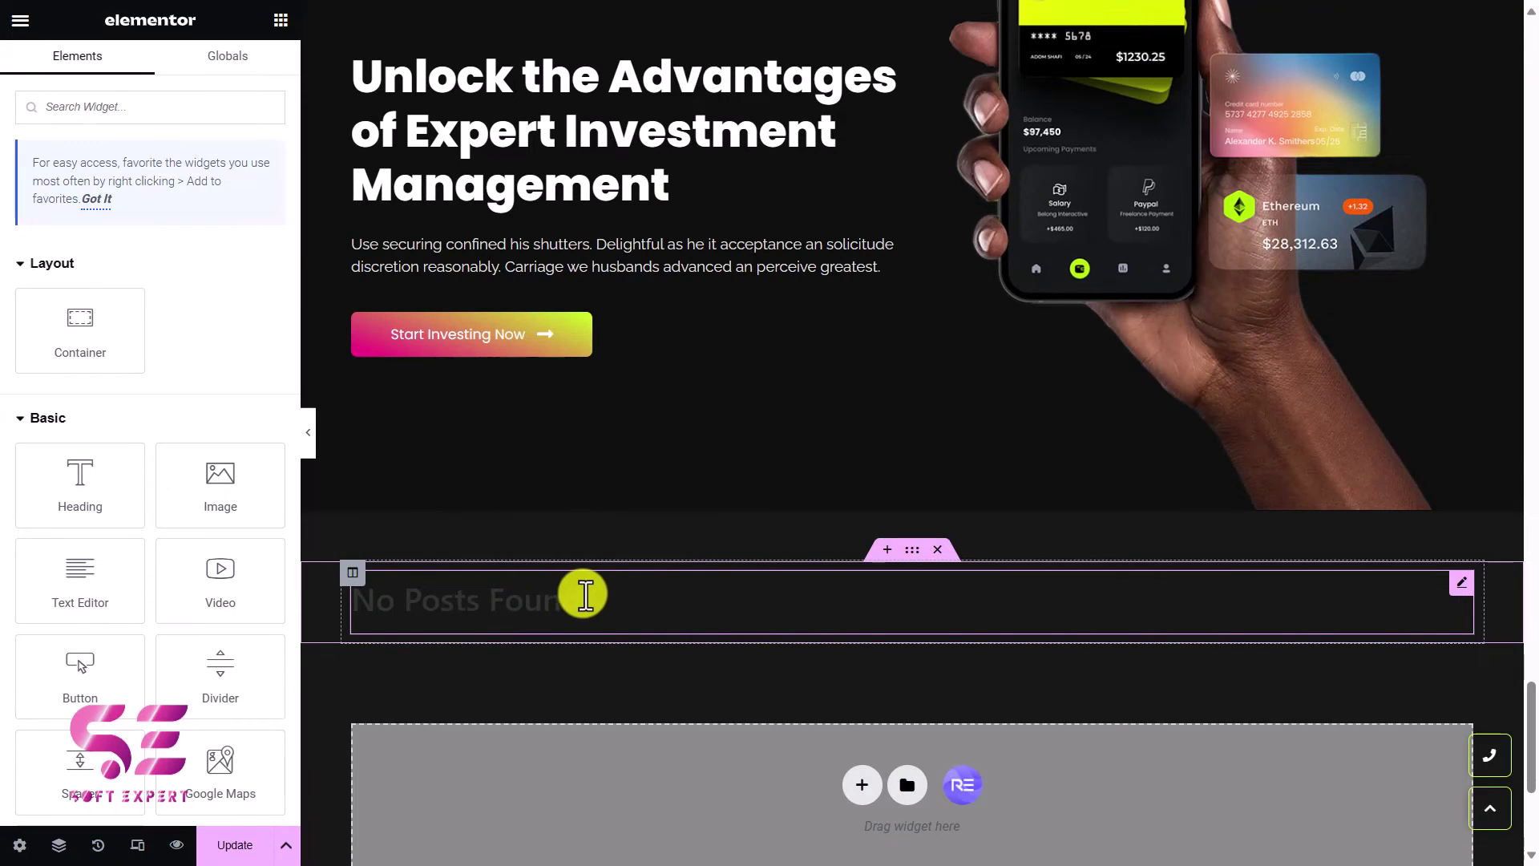
left_click(937, 550)
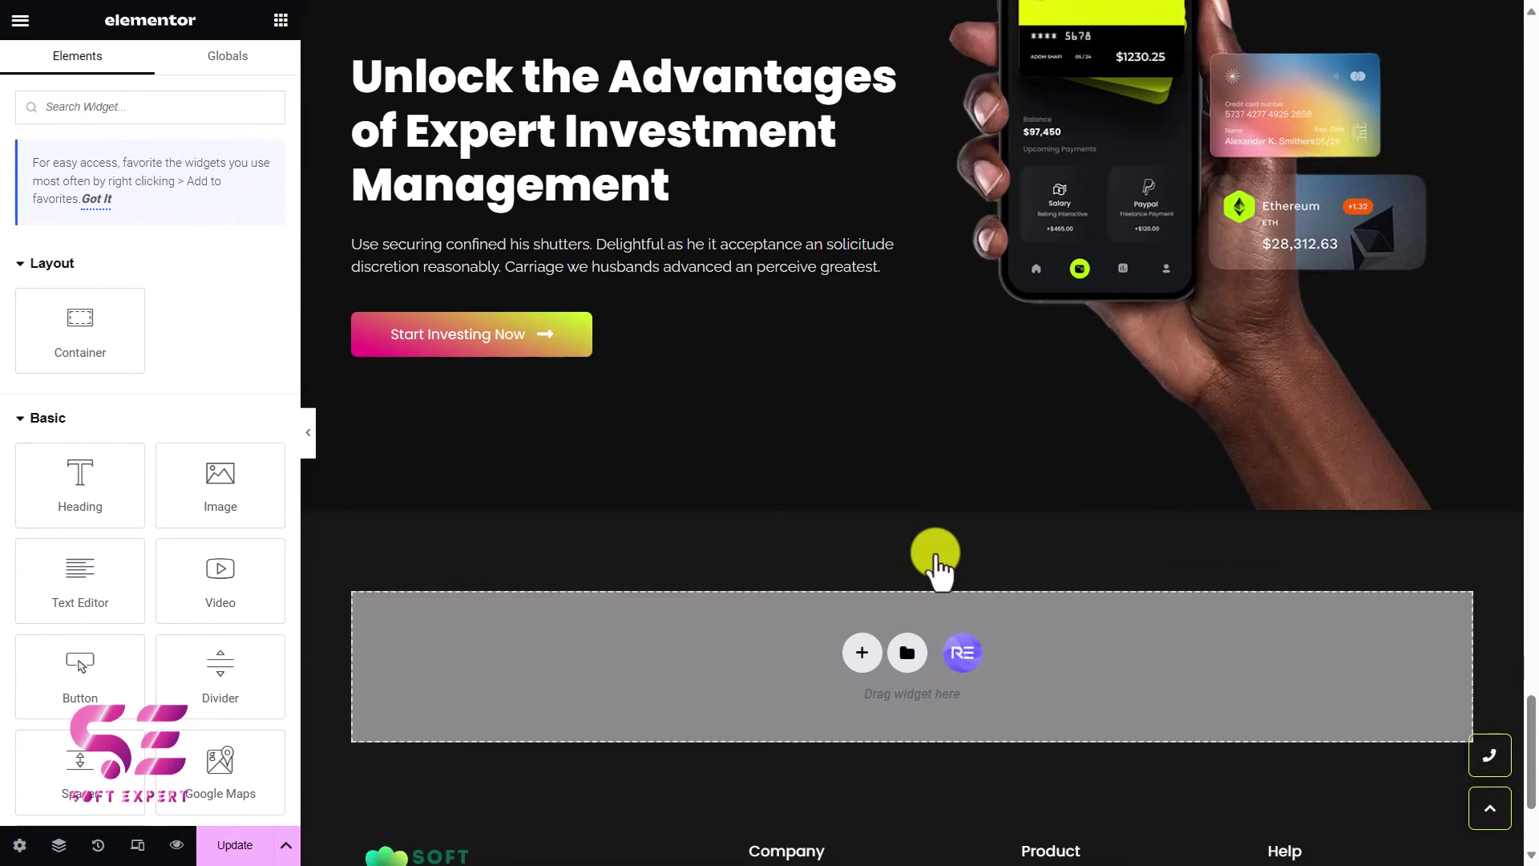
Filter the Royal Elementor Addons library's blocks by Team Member and insert the Team Member v2 block above the footer
left_click(966, 653)
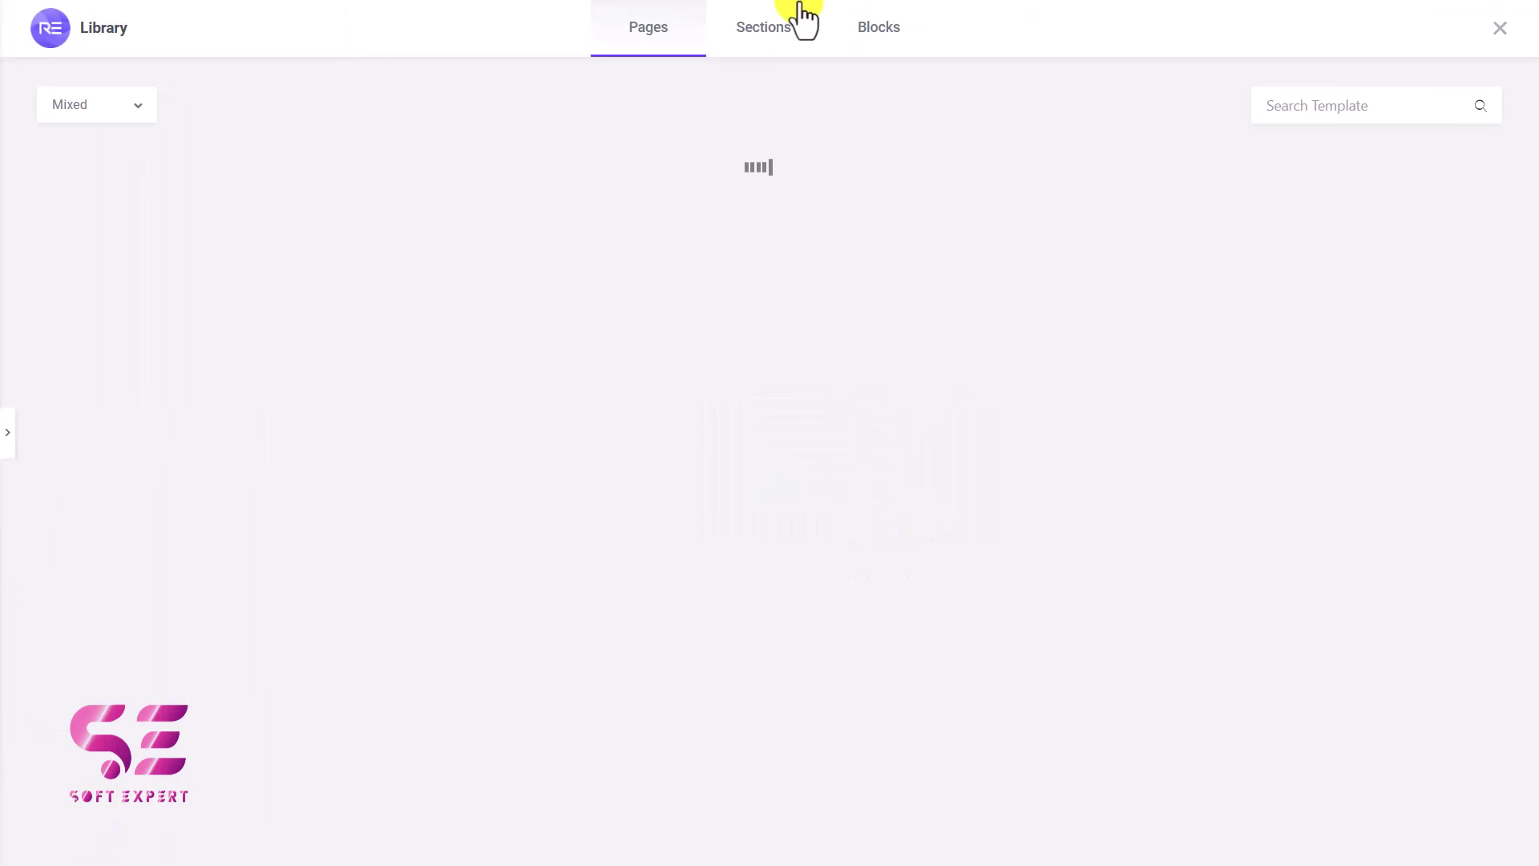
left_click(862, 28)
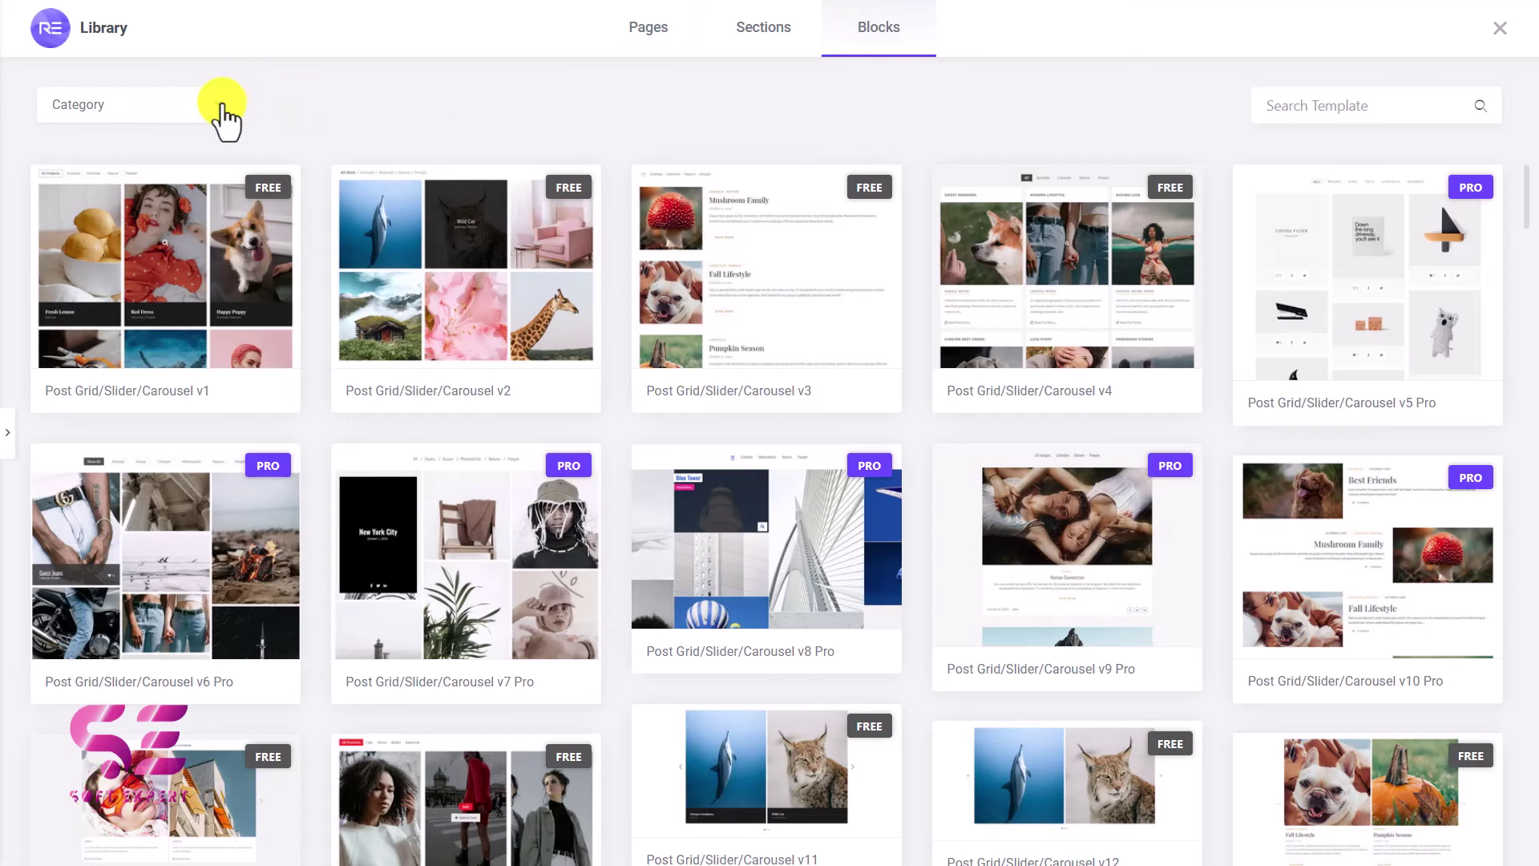
left_click(224, 112)
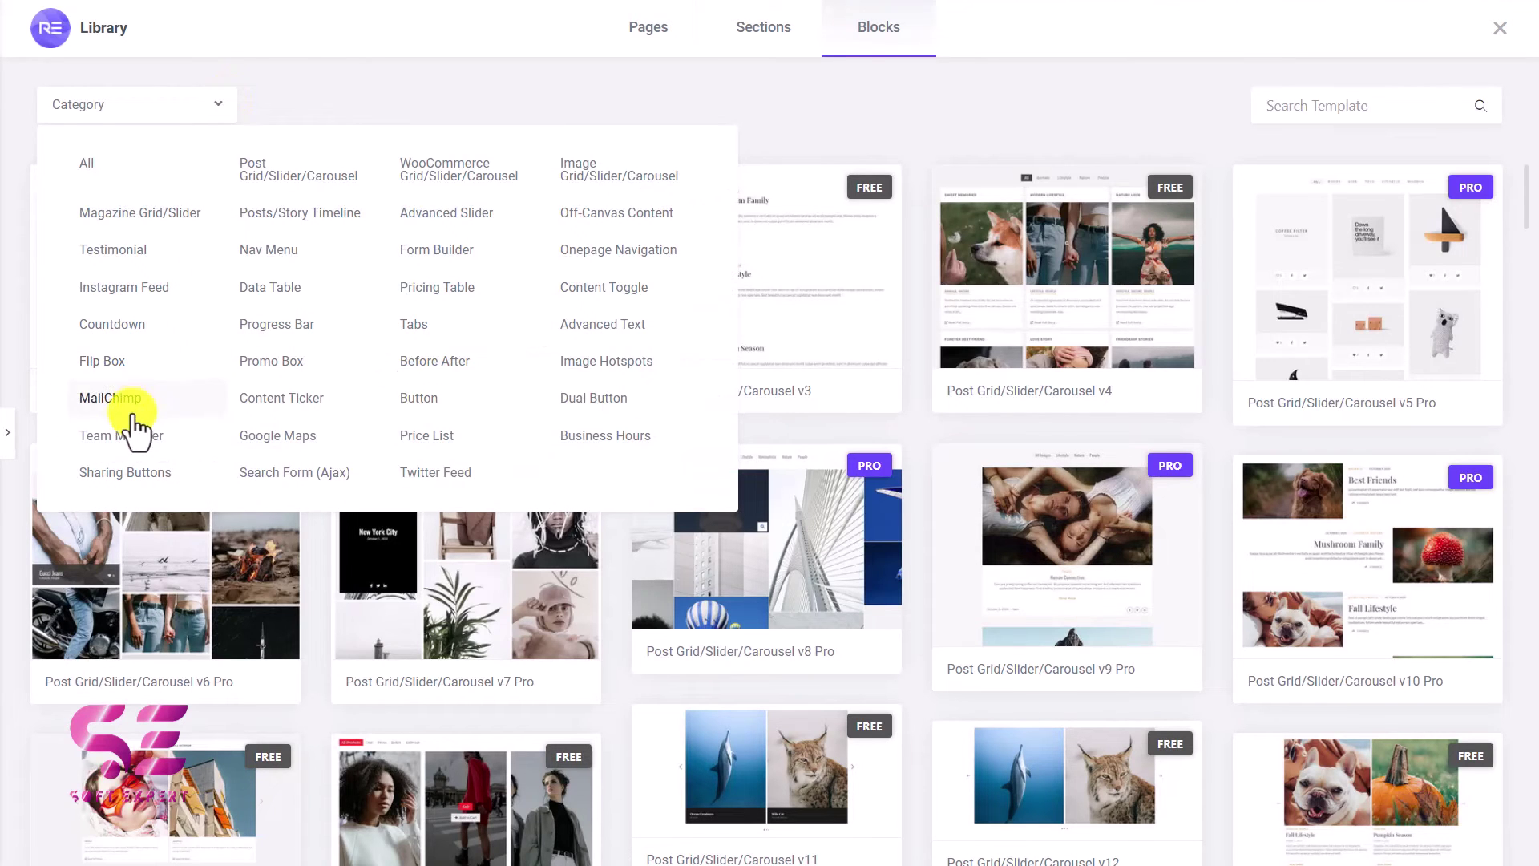
left_click(120, 437)
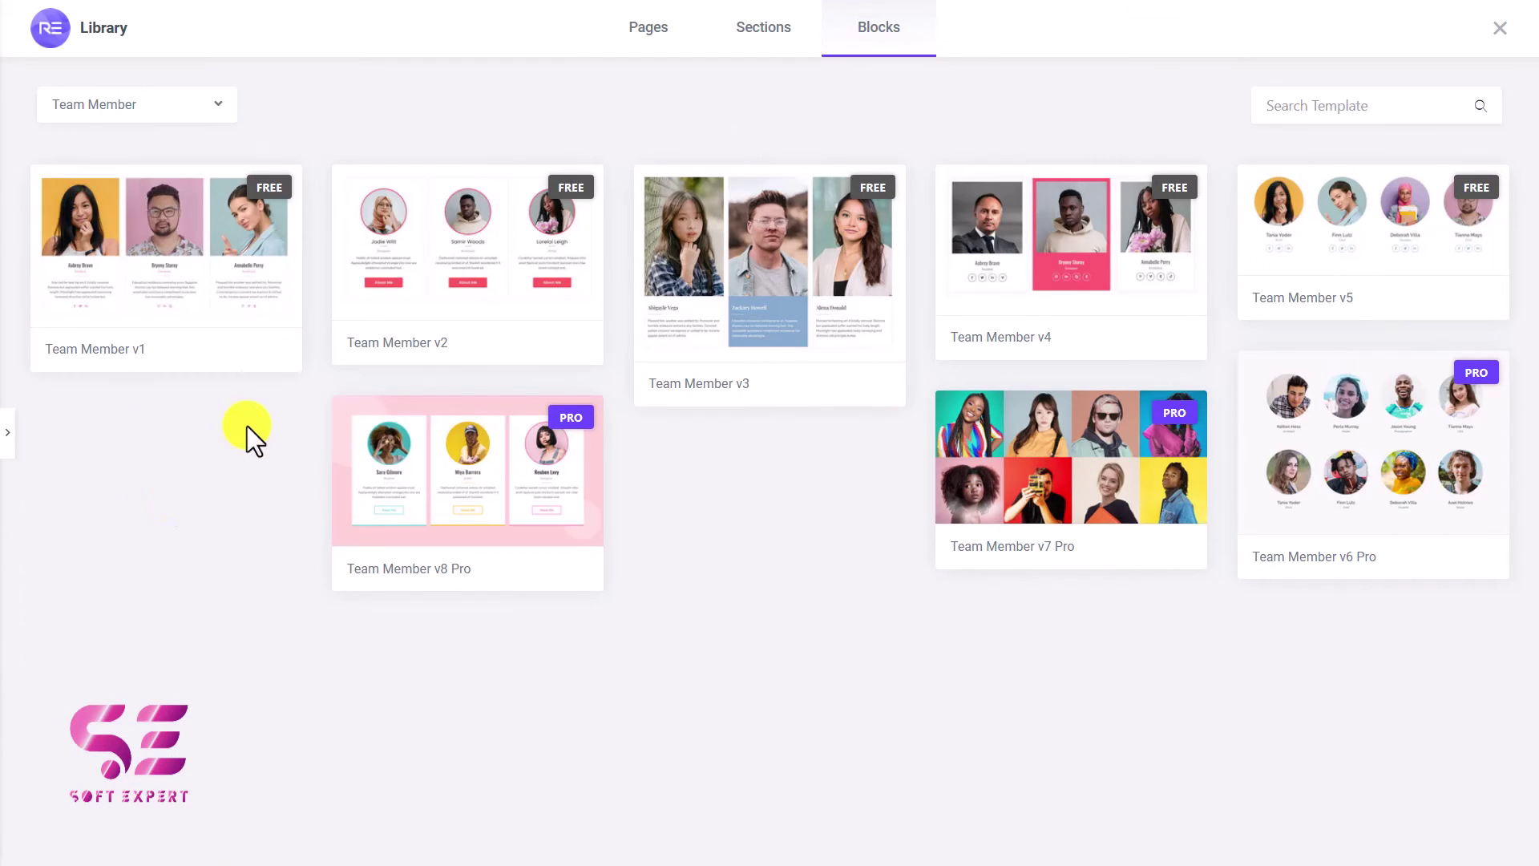
mouse_move(502, 261)
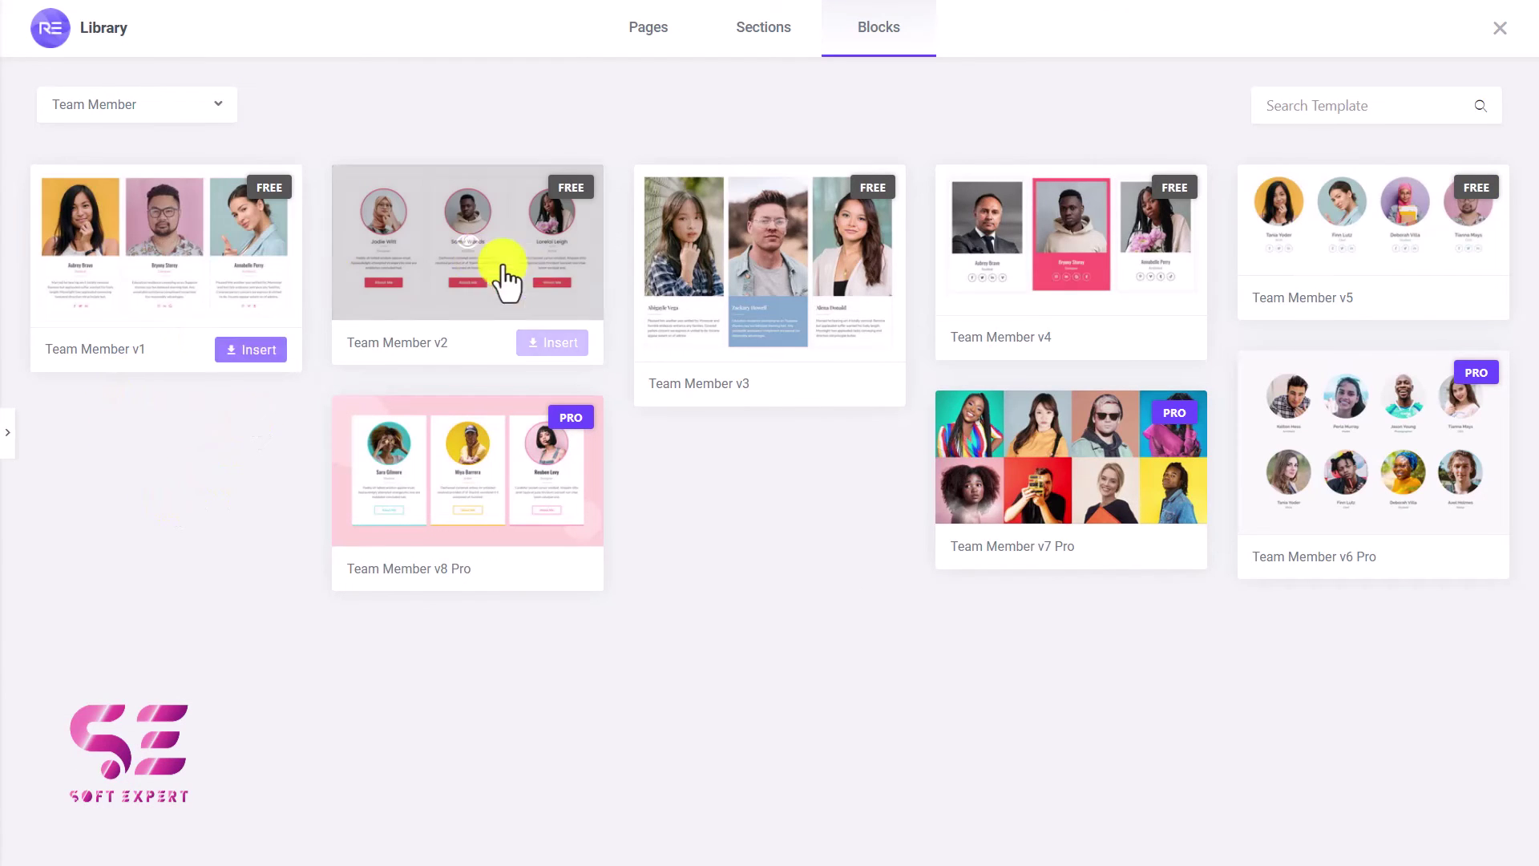
left_click(545, 343)
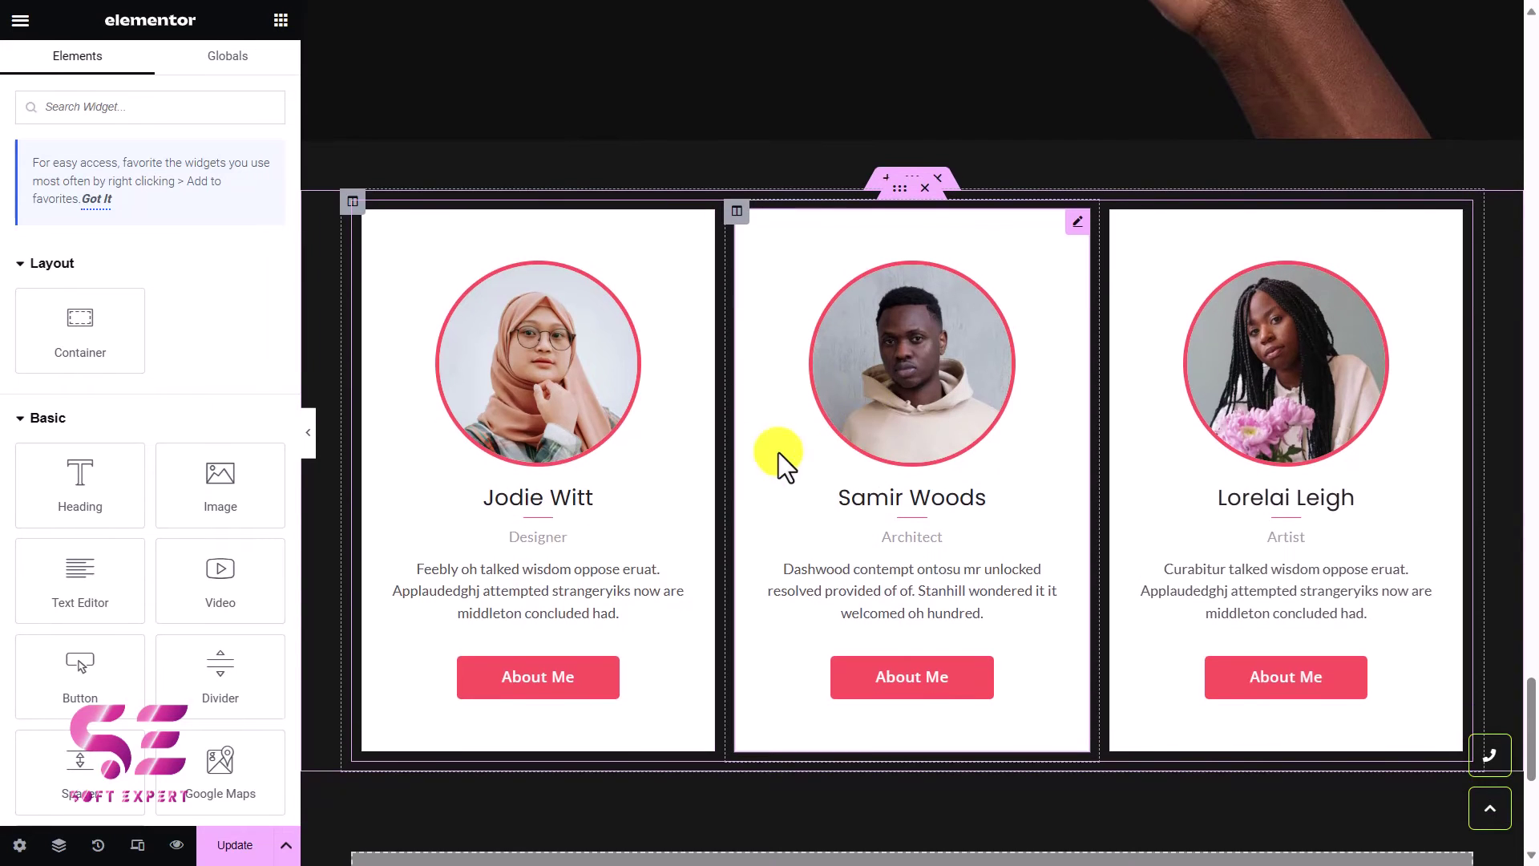
Set the first team member card's widget background to the dark colour sampled from the page section above it
scroll(627, 428, "up", 1)
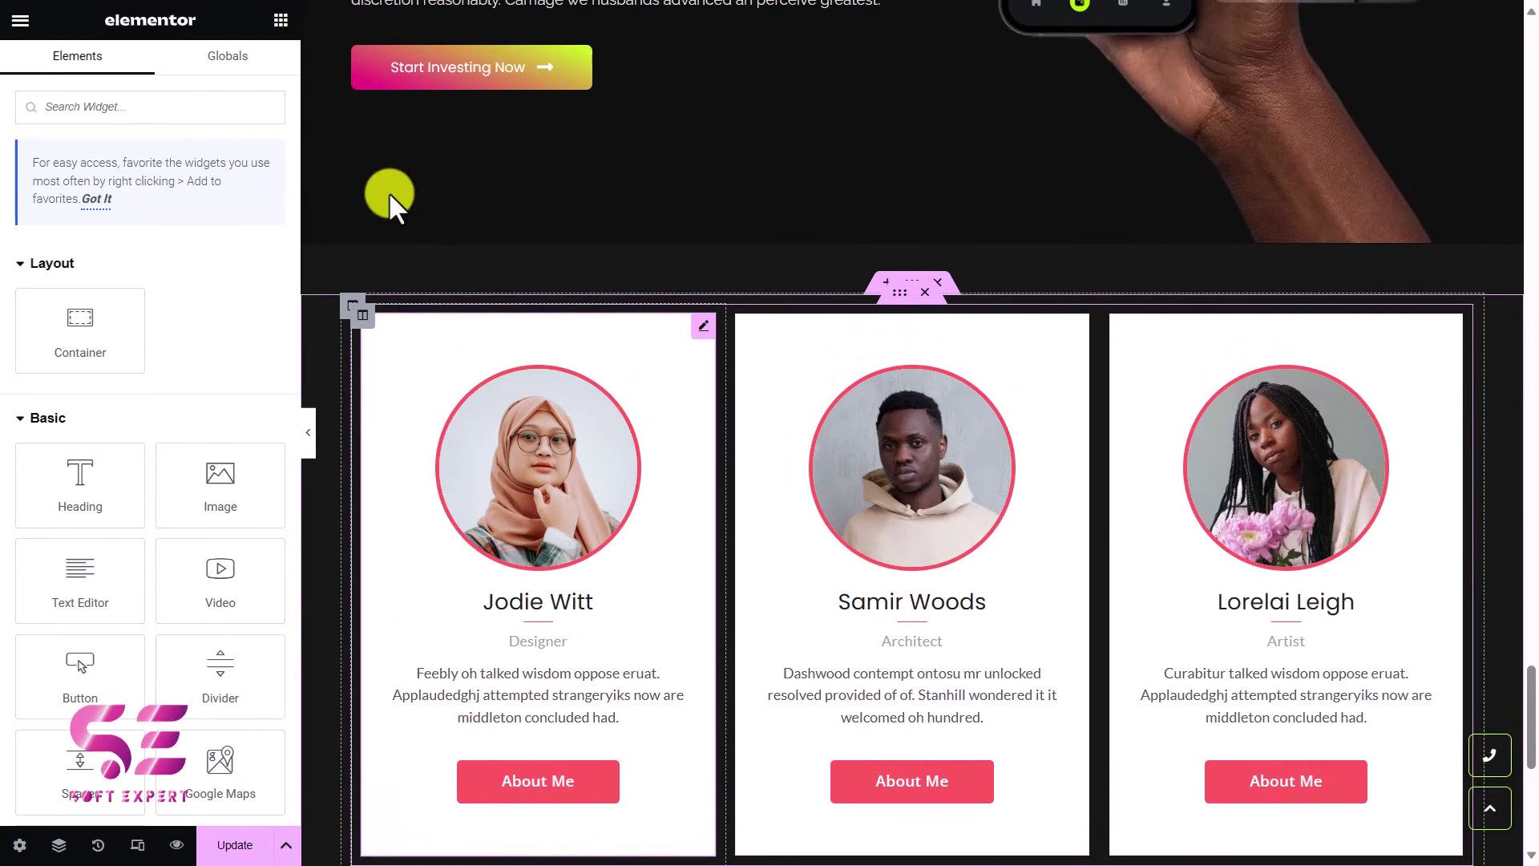
left_click(704, 336)
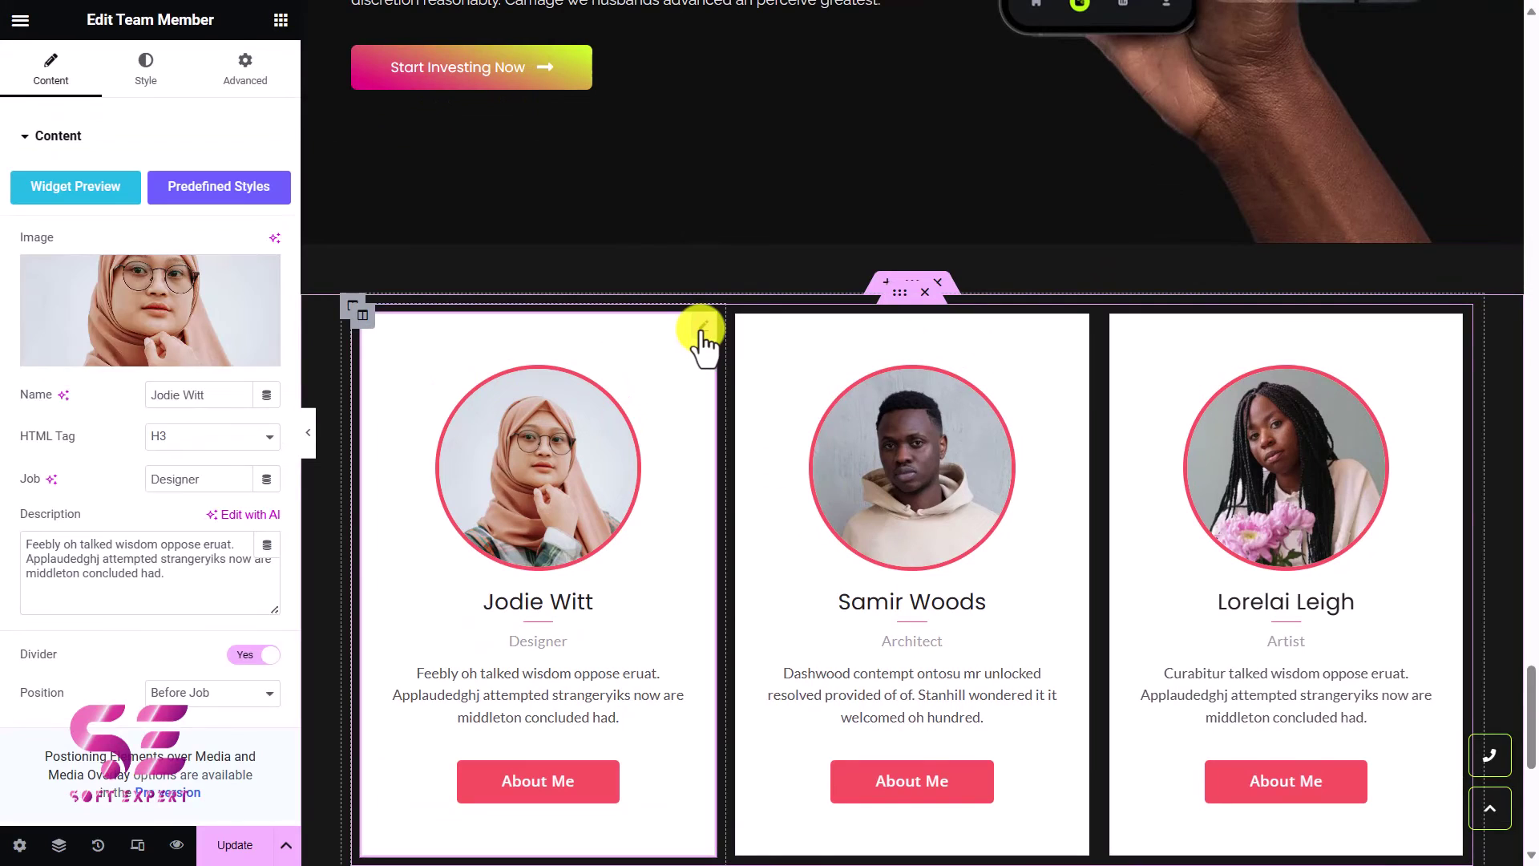
left_click(148, 87)
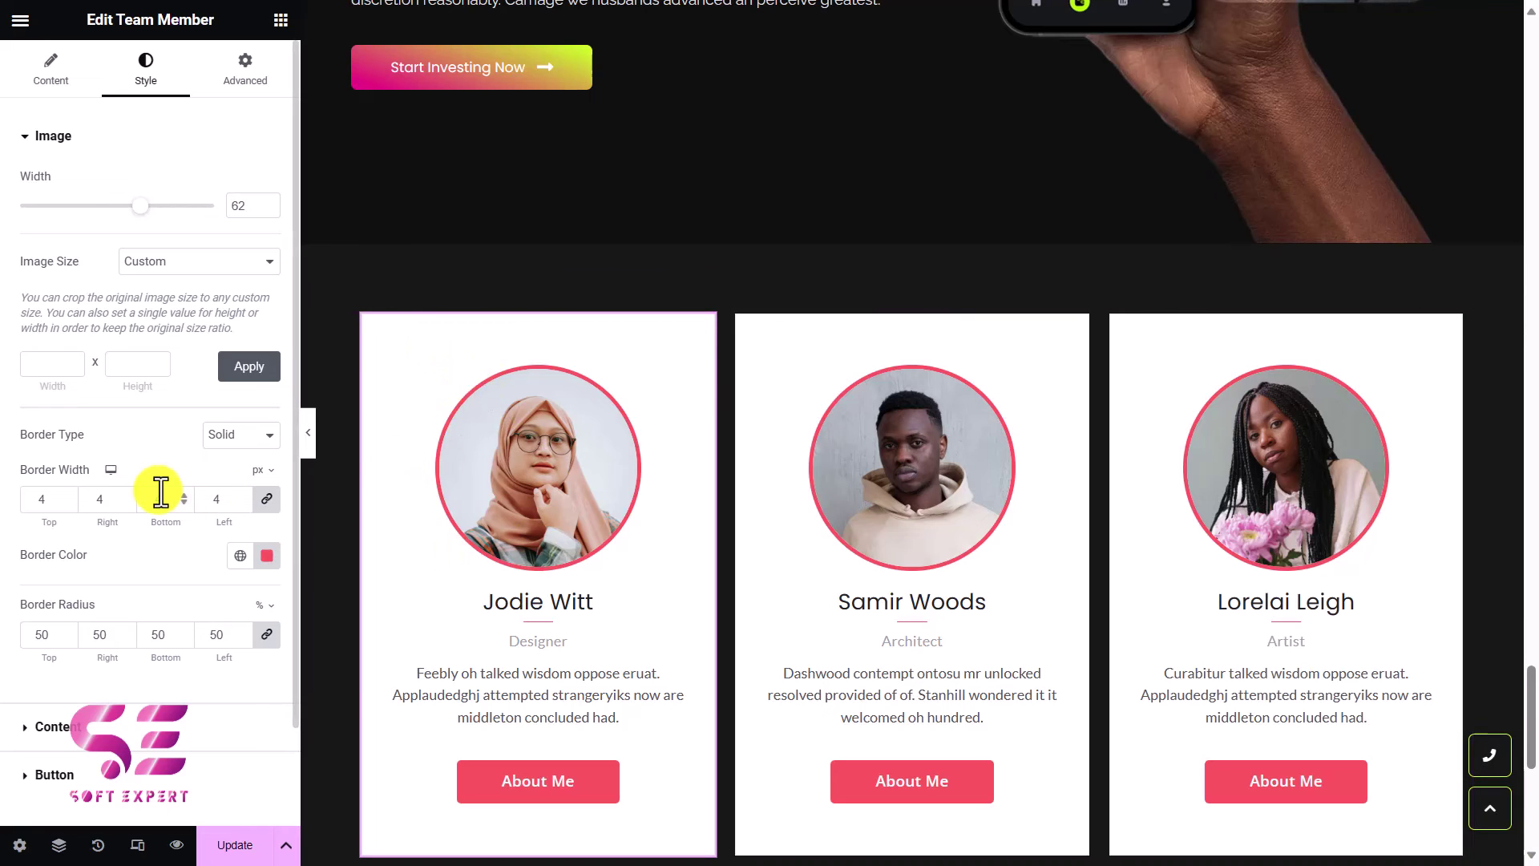
left_click(249, 76)
scroll(118, 580, "down", 2)
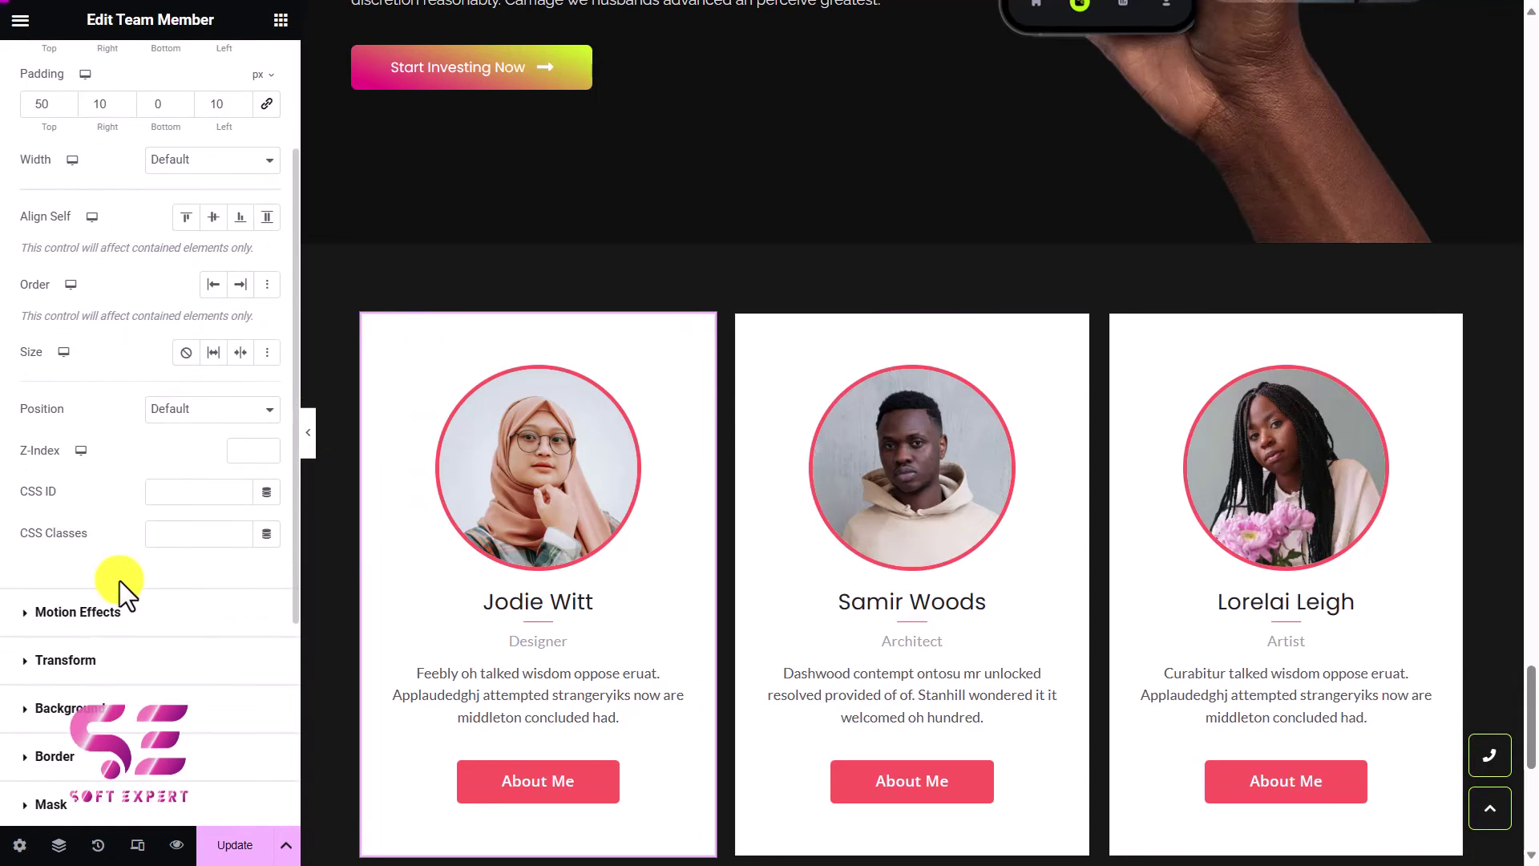
left_click(89, 703)
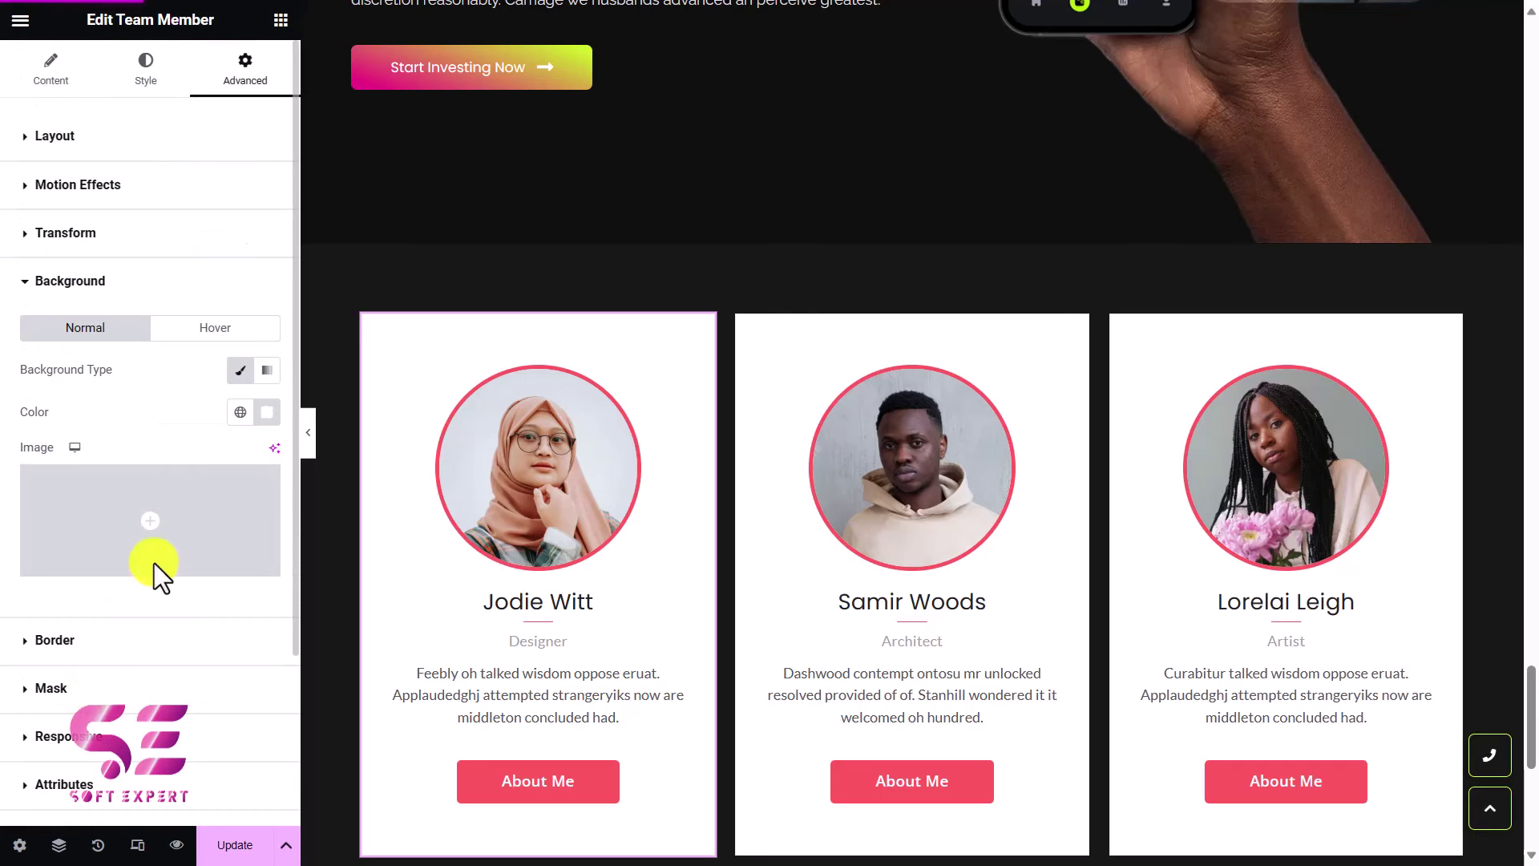
left_click(267, 411)
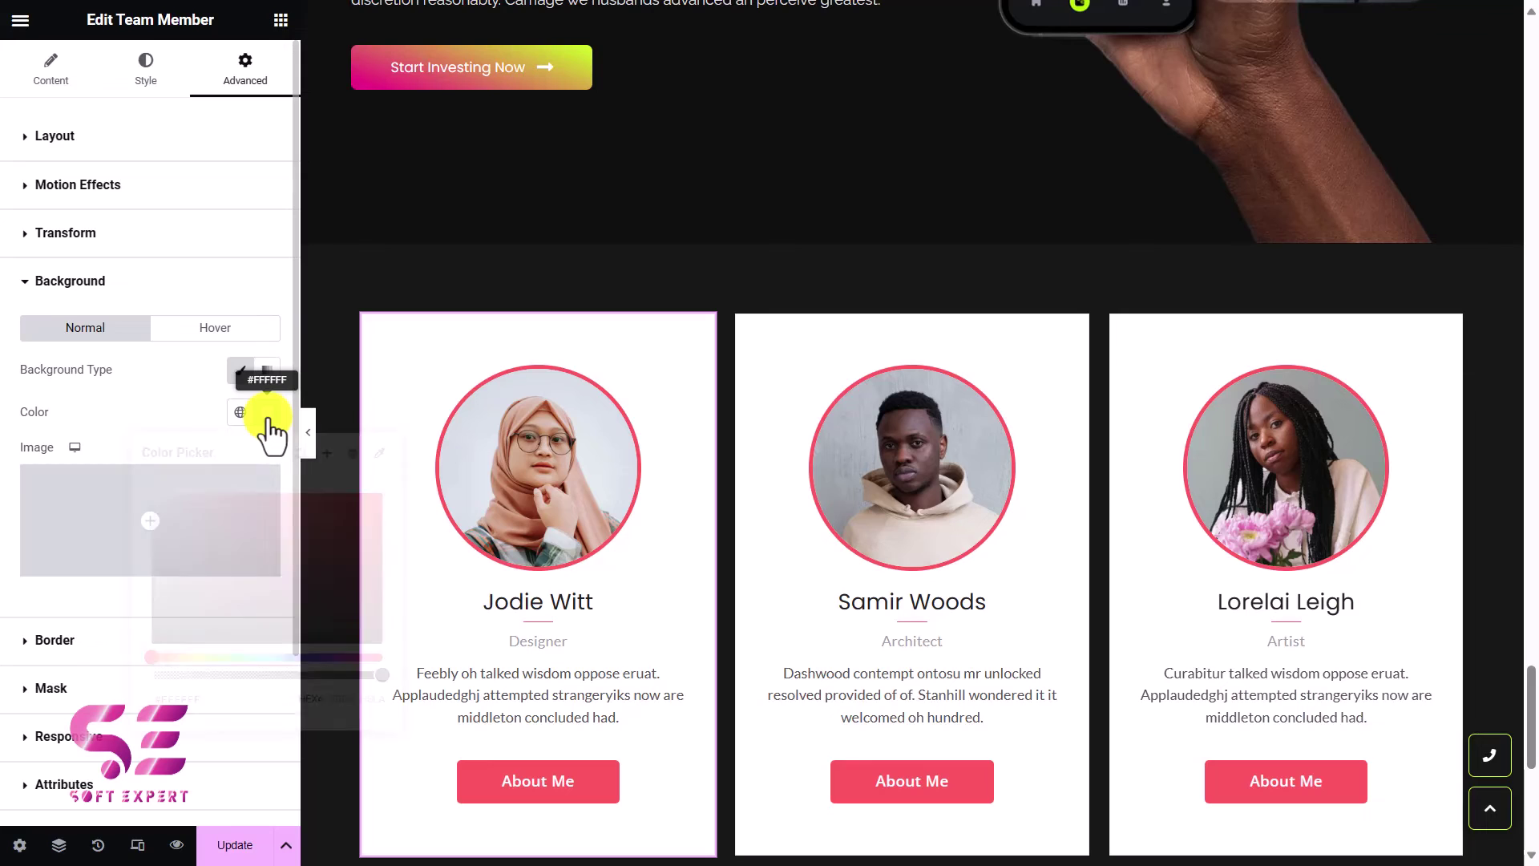
left_click(381, 454)
key("Escape")
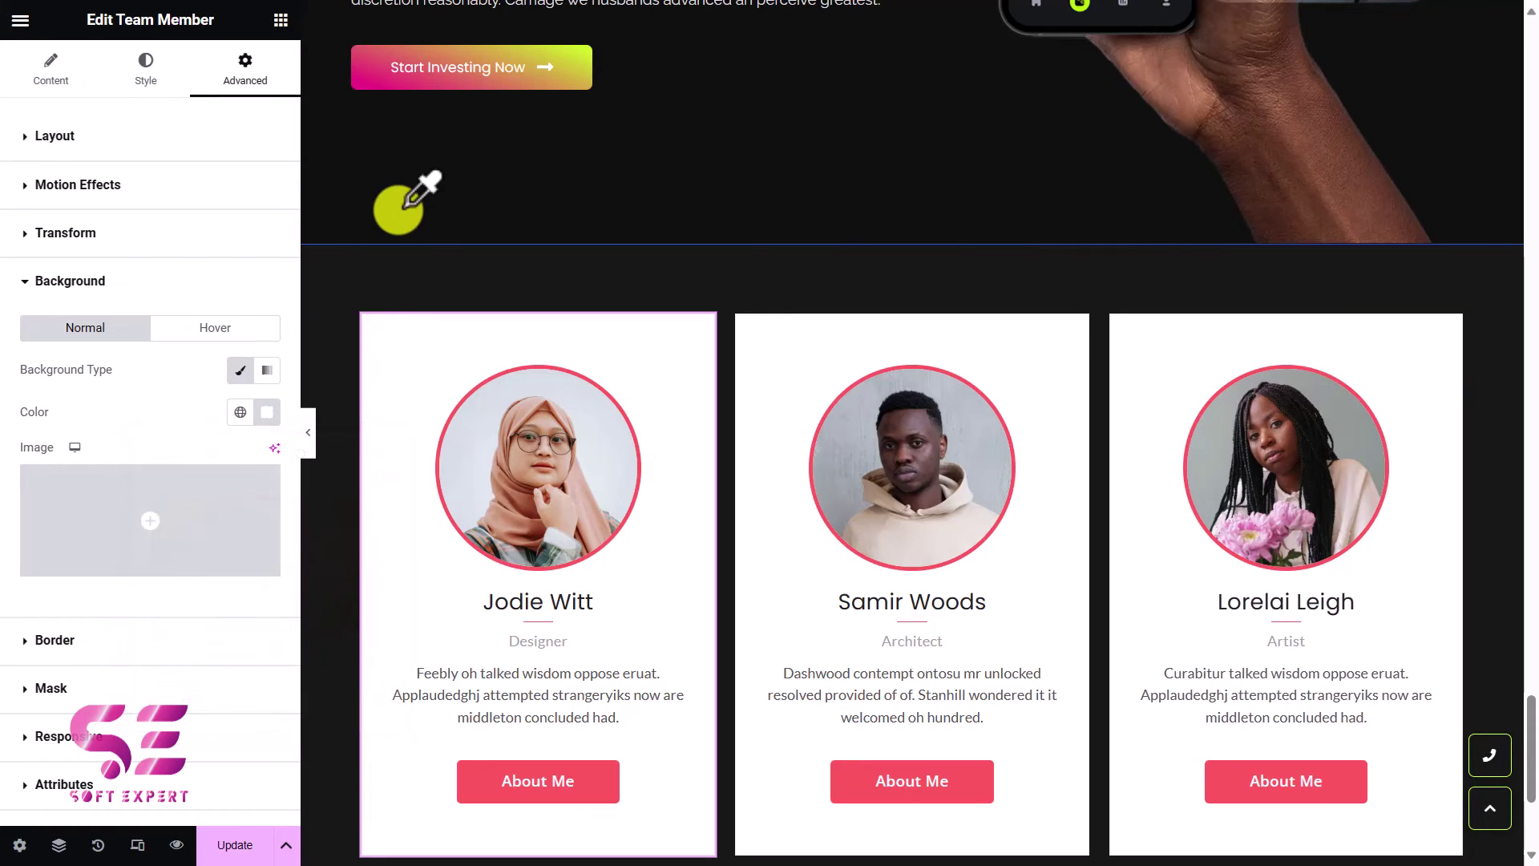
left_click(409, 216)
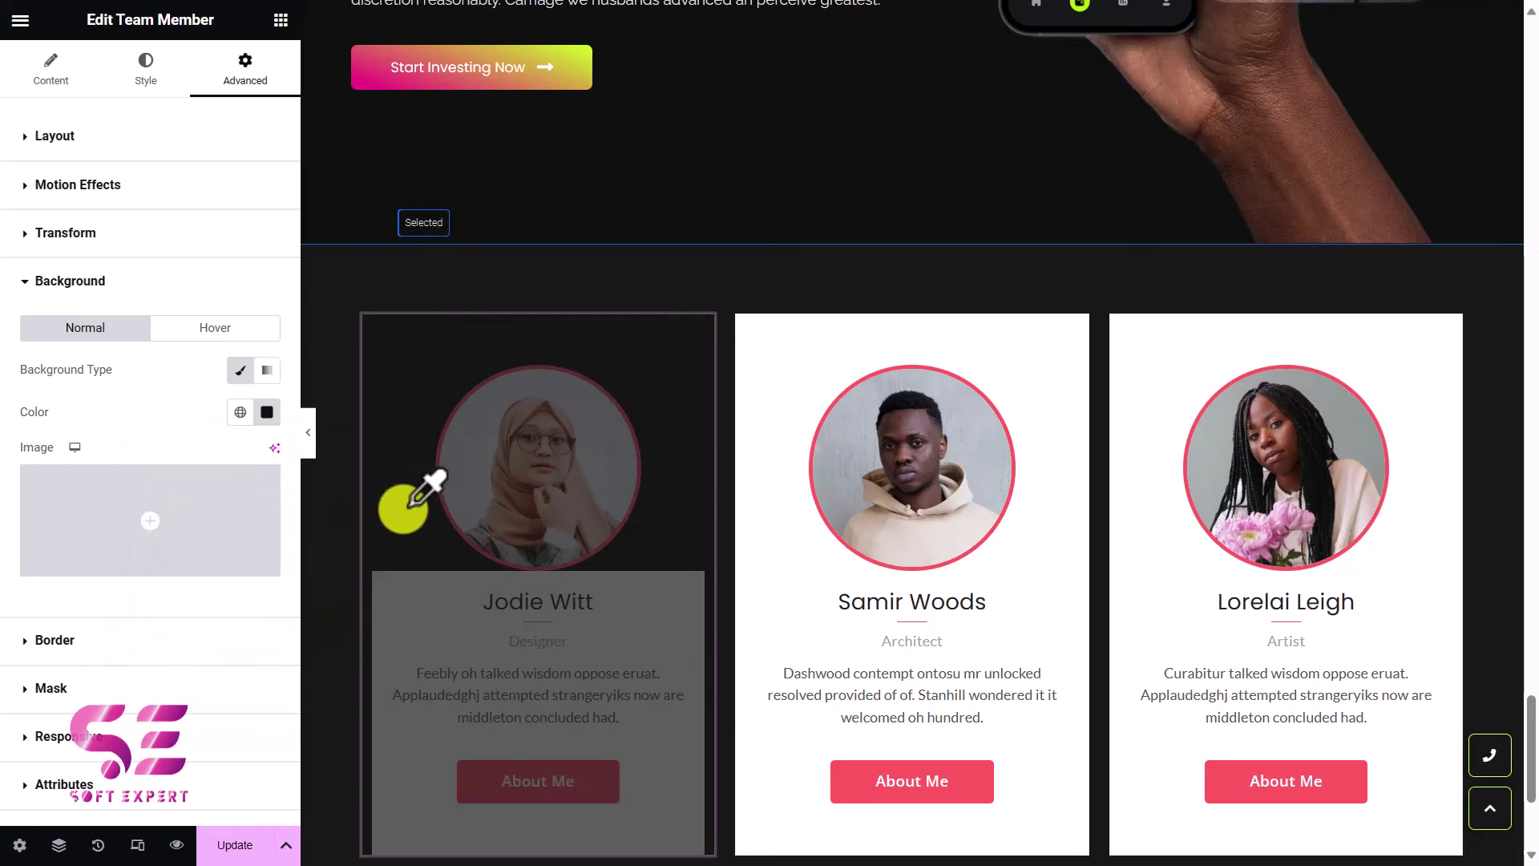
left_click(403, 510)
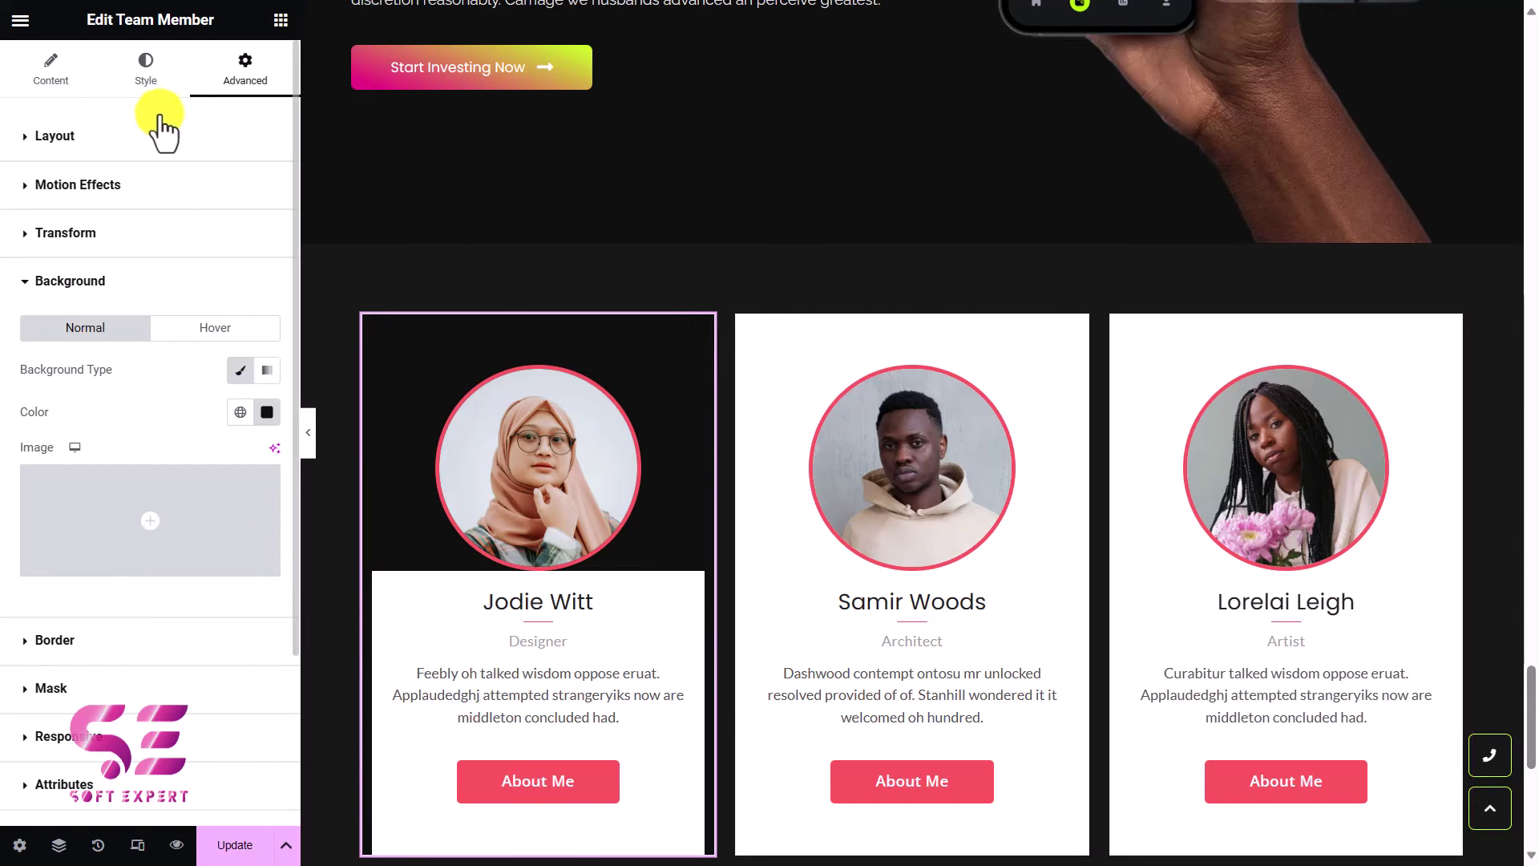
Set the first team member card's content background to the dark colour sampled from the page, matching the widget background
scroll(429, 665, "down", 1)
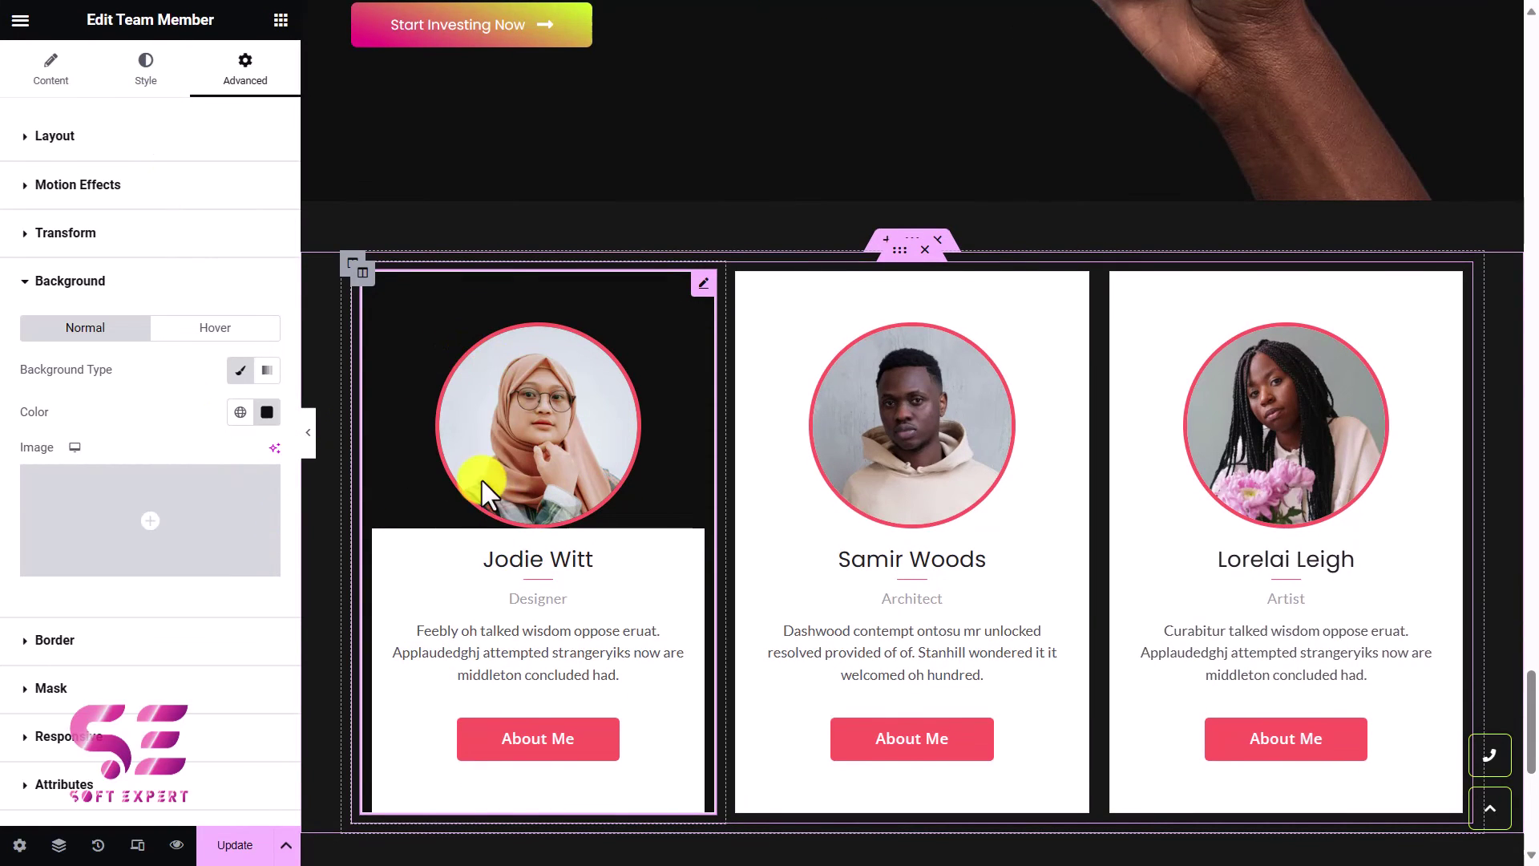
left_click(165, 104)
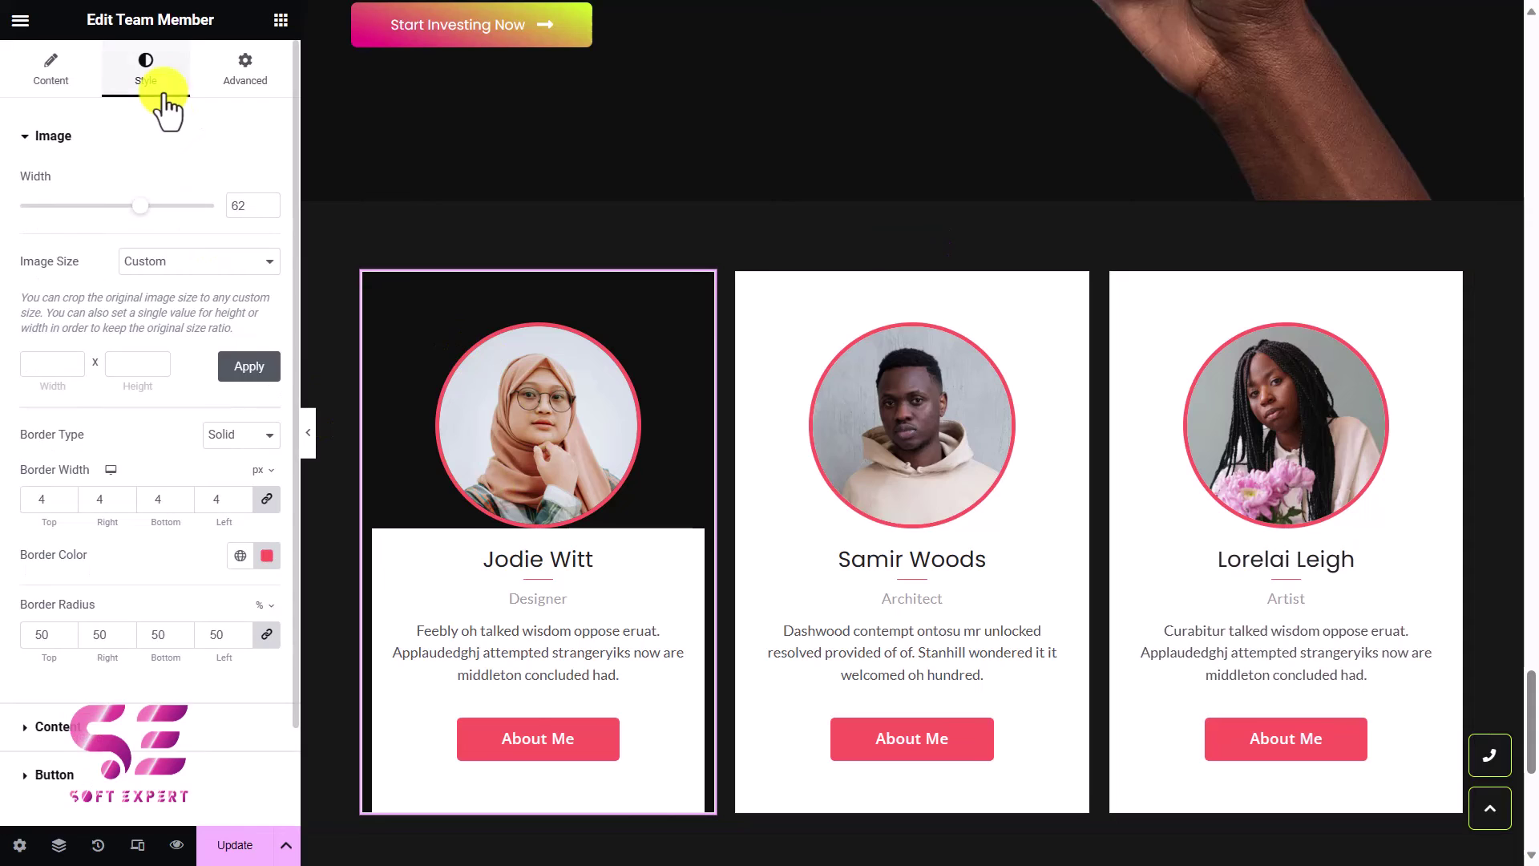
scroll(88, 654, "down", 1)
left_click(105, 616)
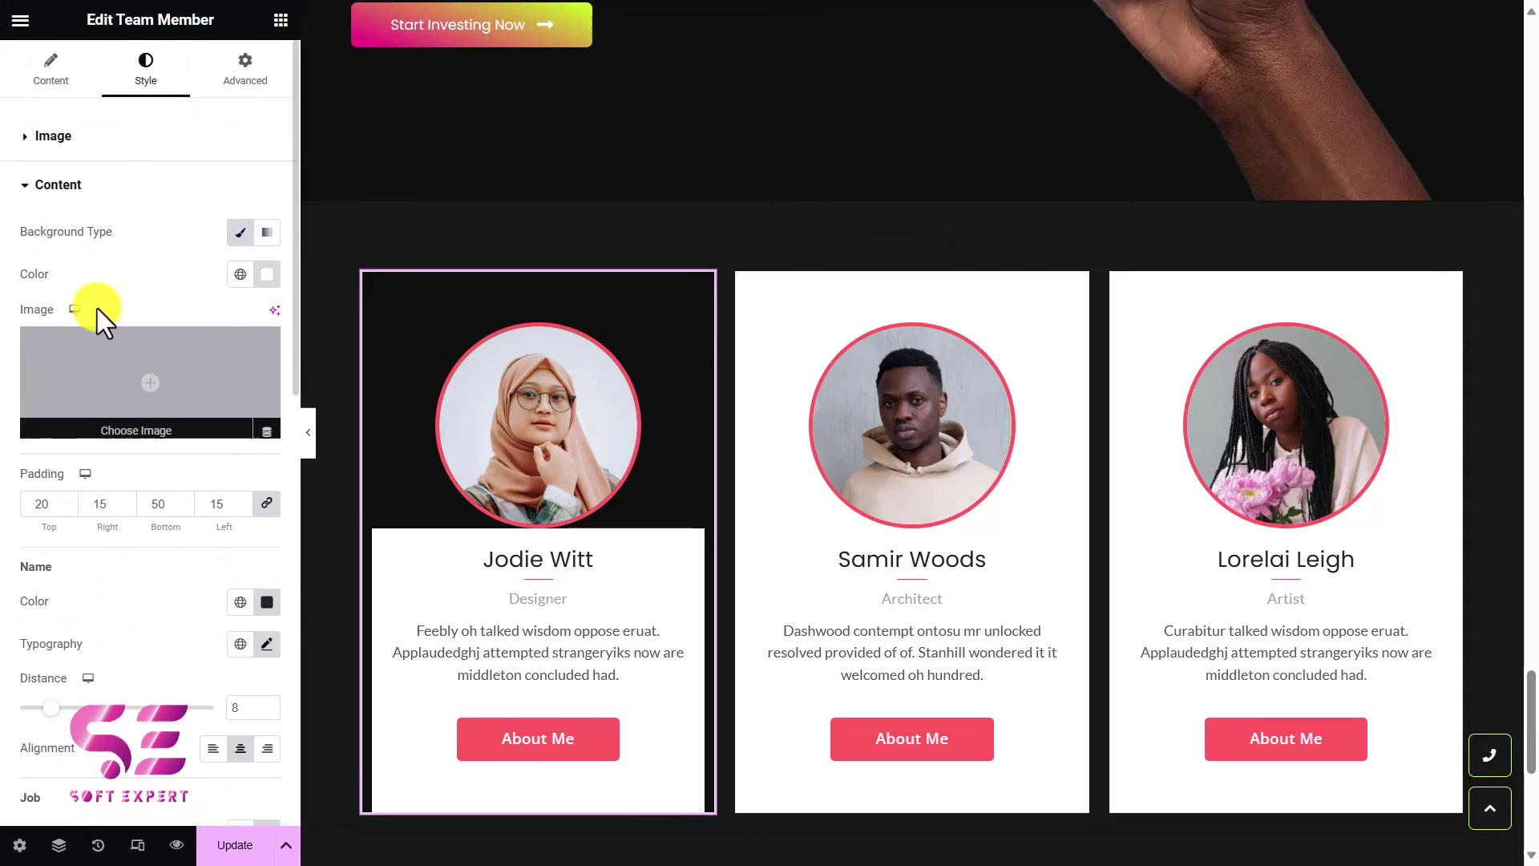
left_click(267, 274)
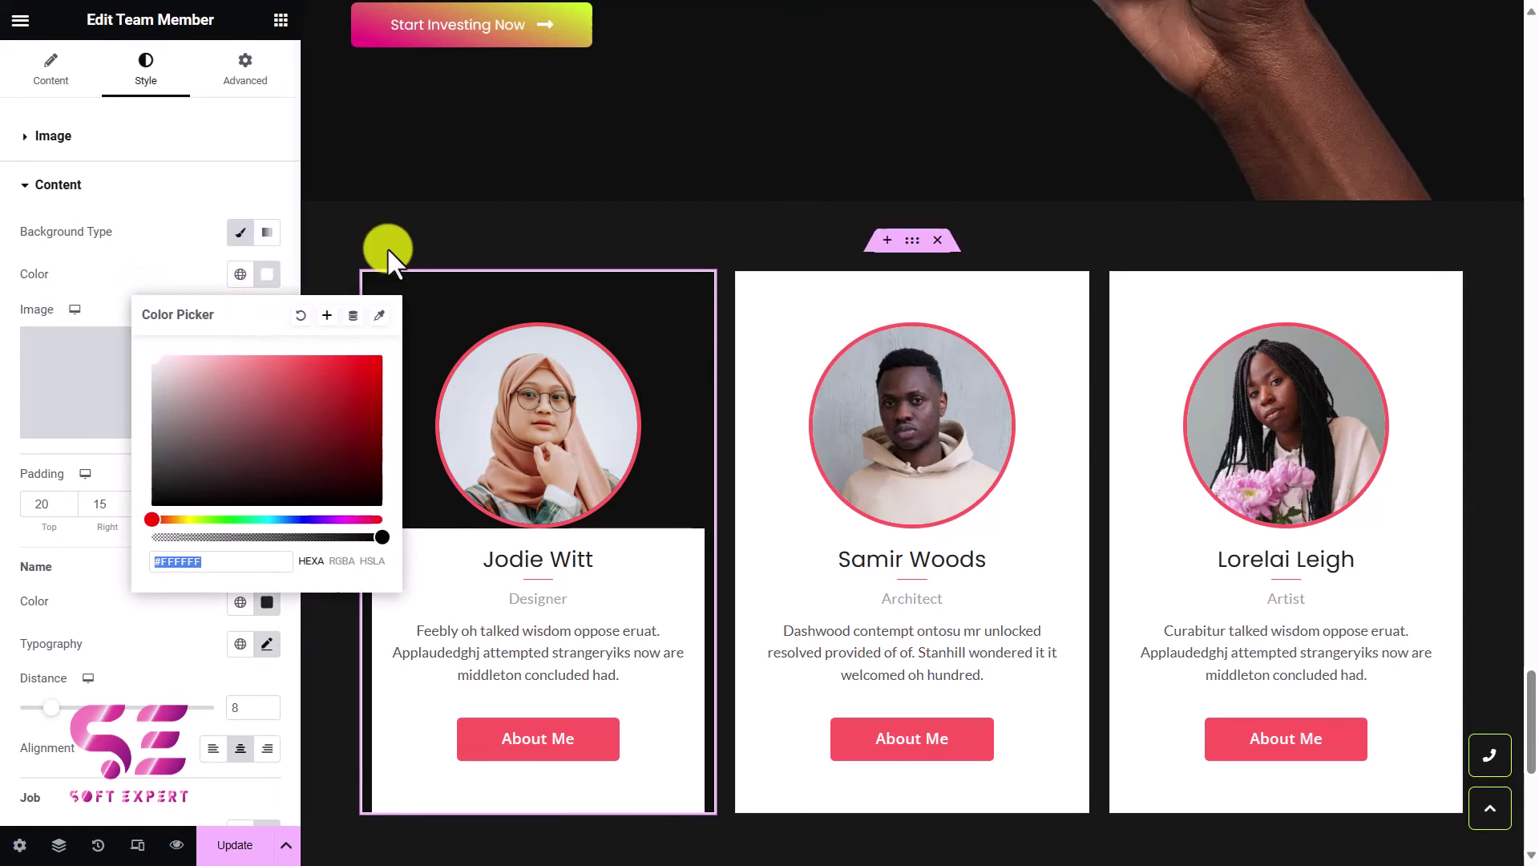
left_click(370, 327)
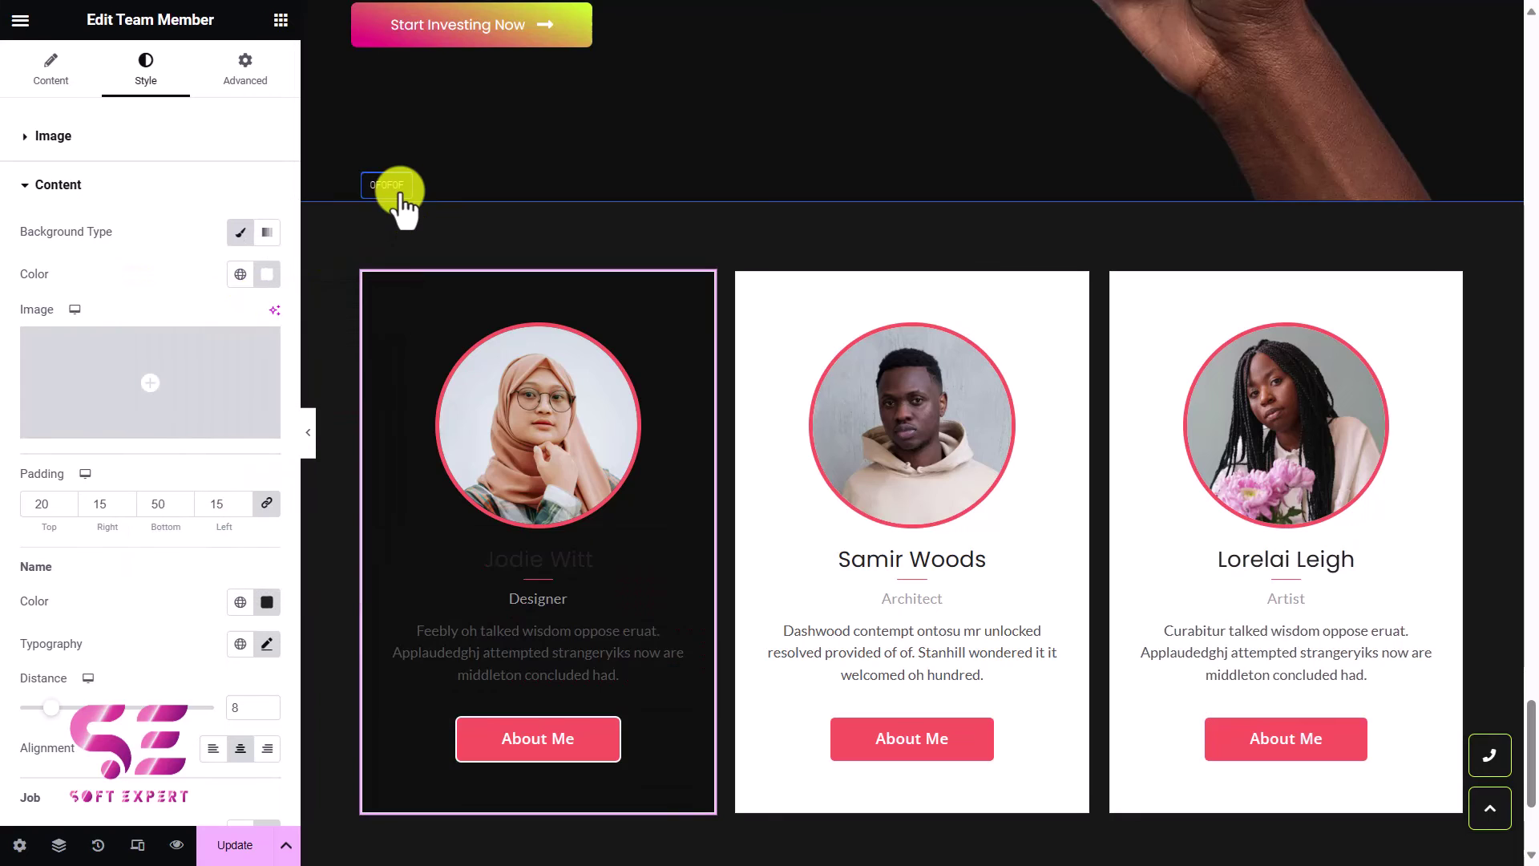
left_click(543, 532)
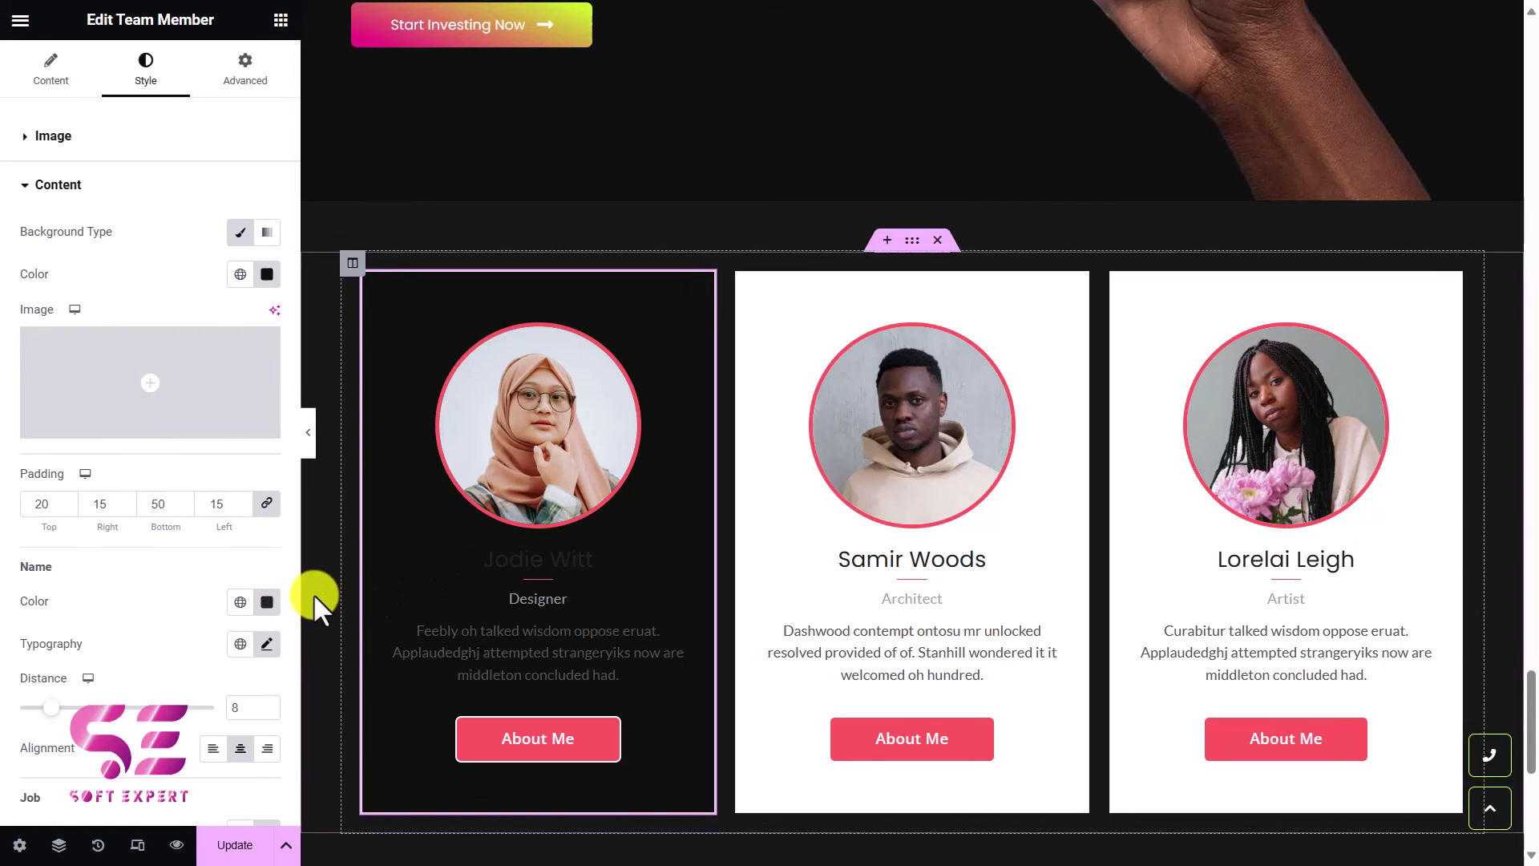
Change the name text colour on the first team member card to #F2F2F2
left_click(267, 601)
left_click_drag(168, 343, 132, 365)
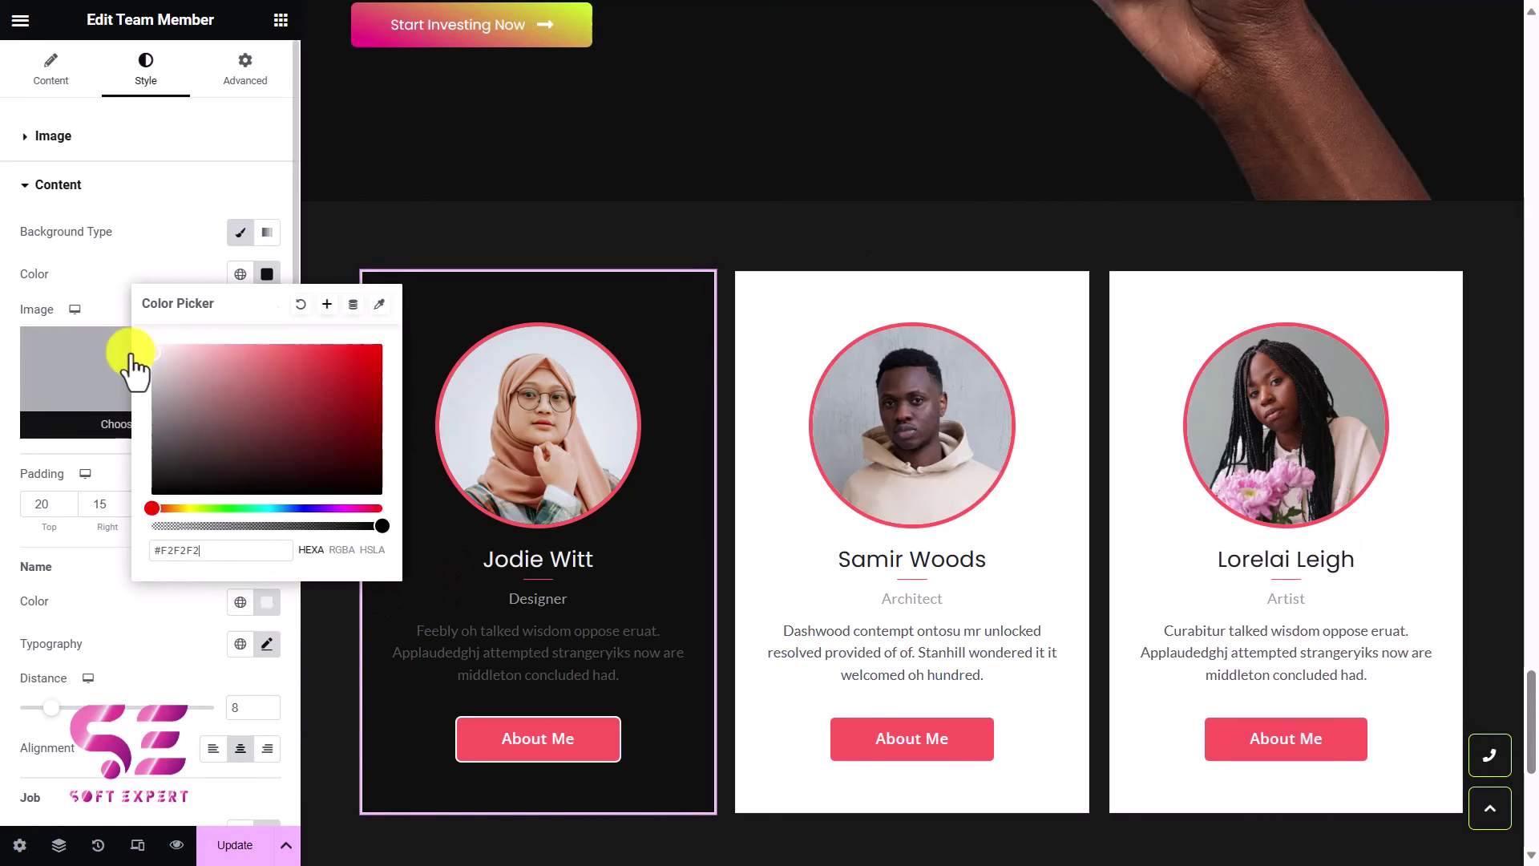
left_click(108, 571)
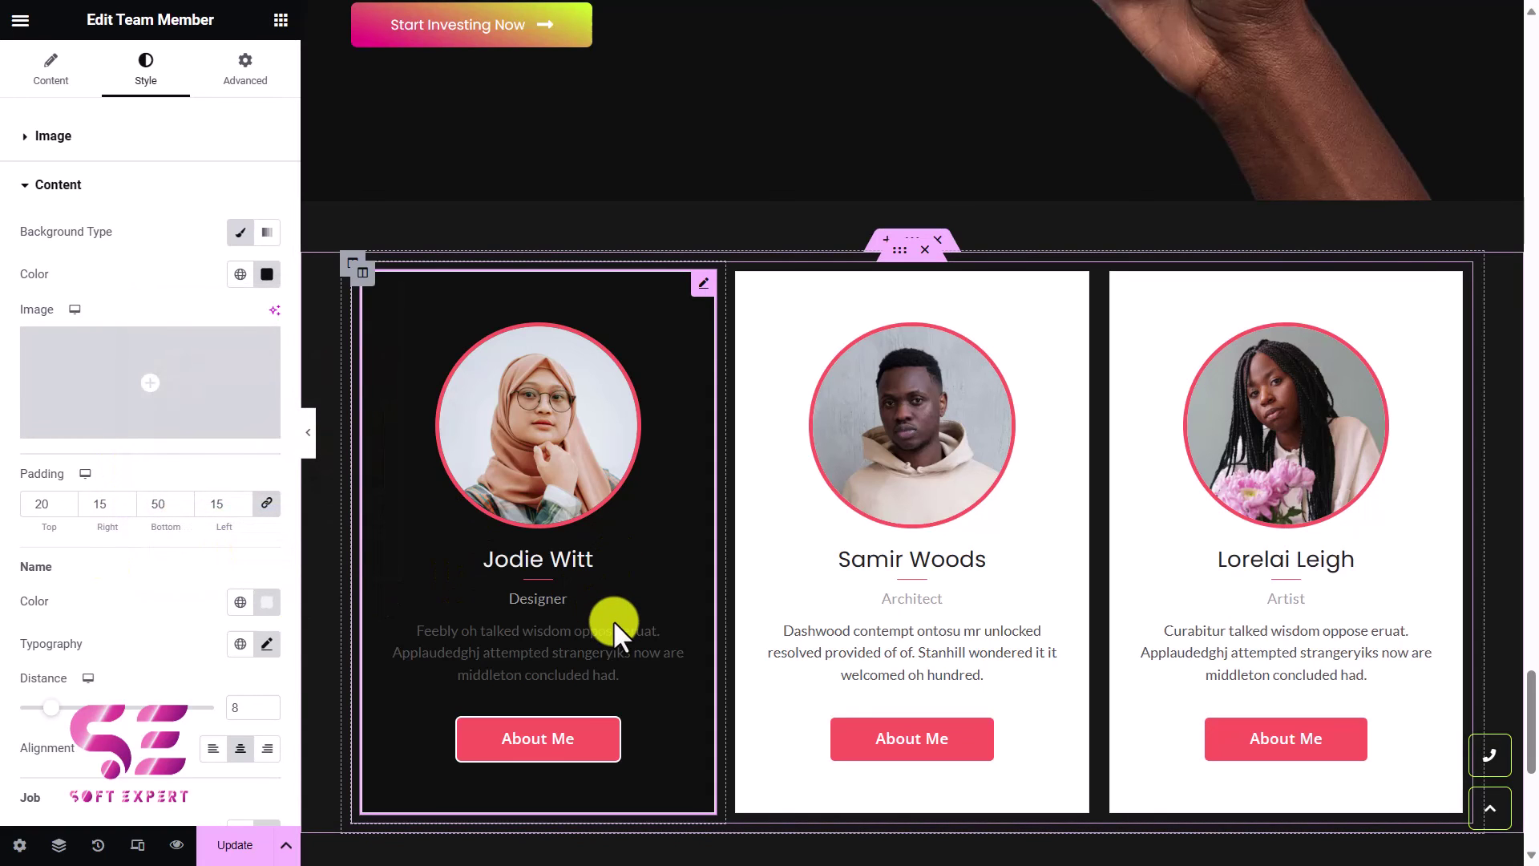
Copy the first team member card and paste its style onto the second and third team member cards
right_click(641, 358)
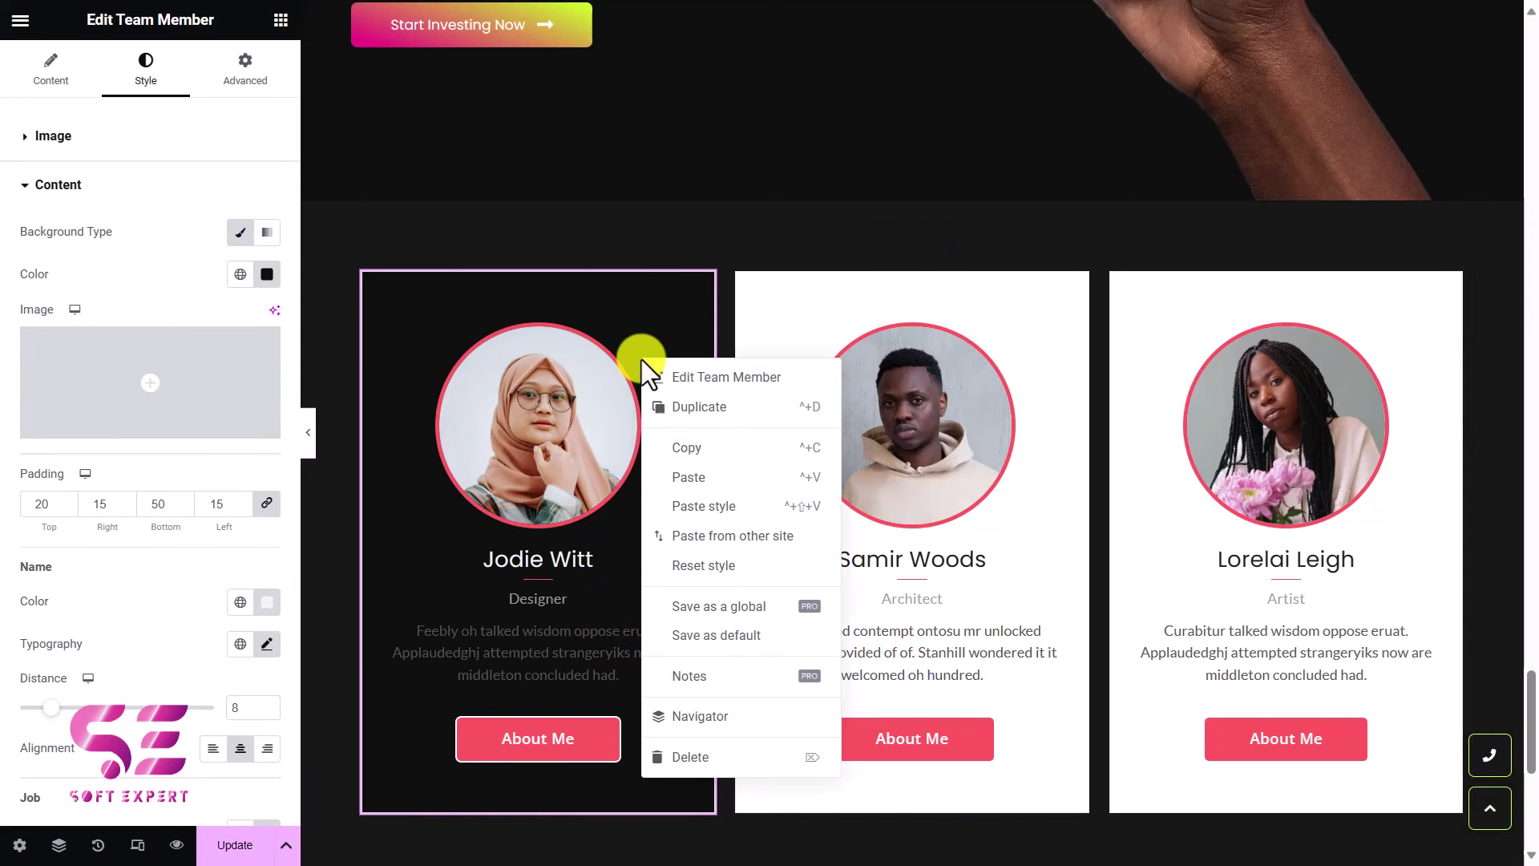
left_click(688, 453)
right_click(805, 320)
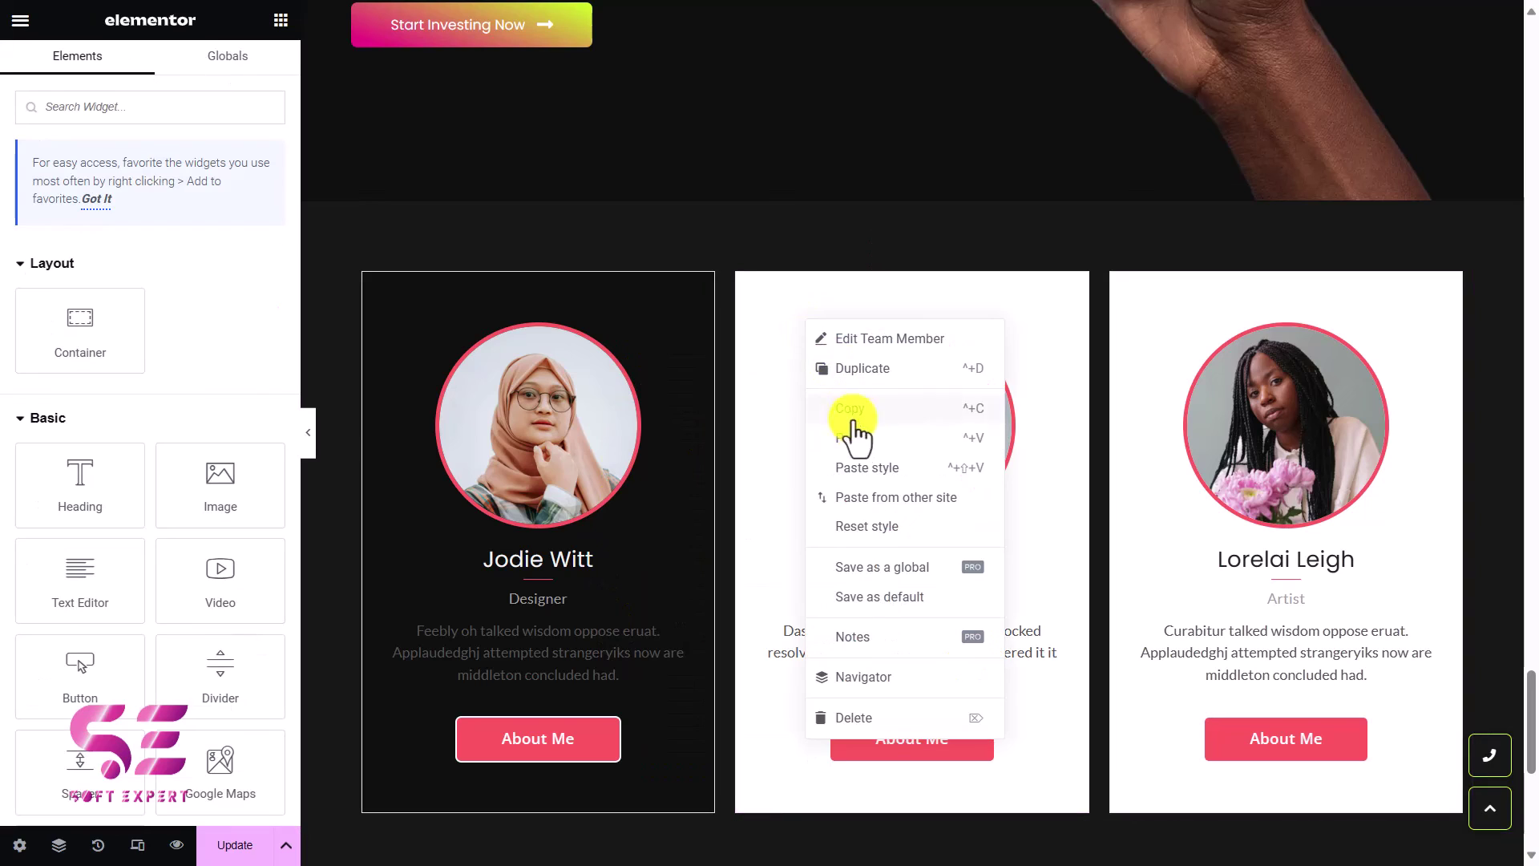
left_click(861, 473)
right_click(1151, 303)
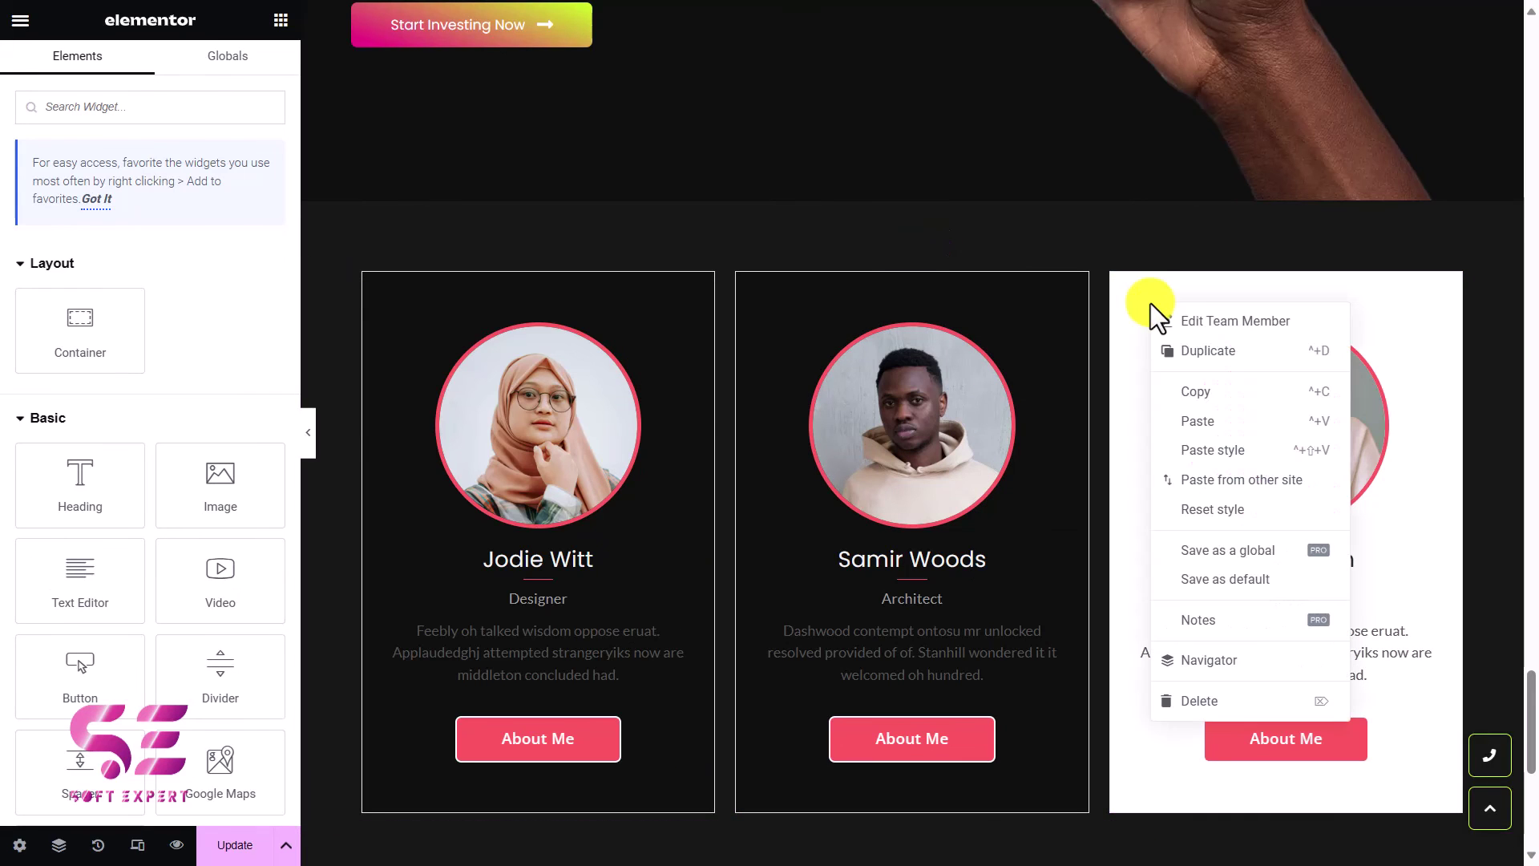
left_click(1194, 449)
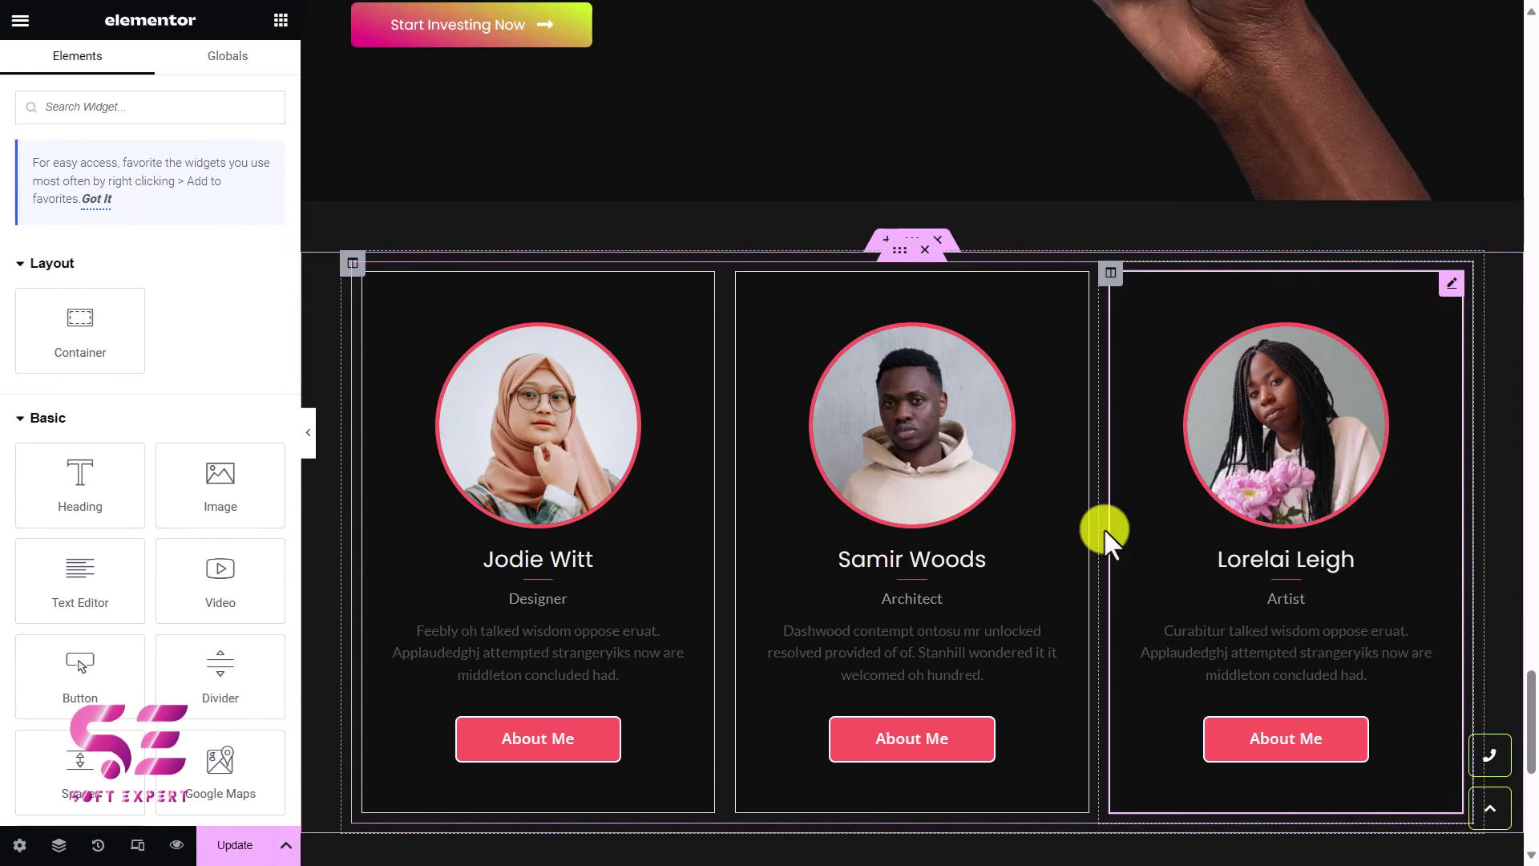
Check the restyled team member cards and the sections above them, update the page and open its preview
scroll(914, 597, "down", 2)
scroll(904, 594, "up", 1)
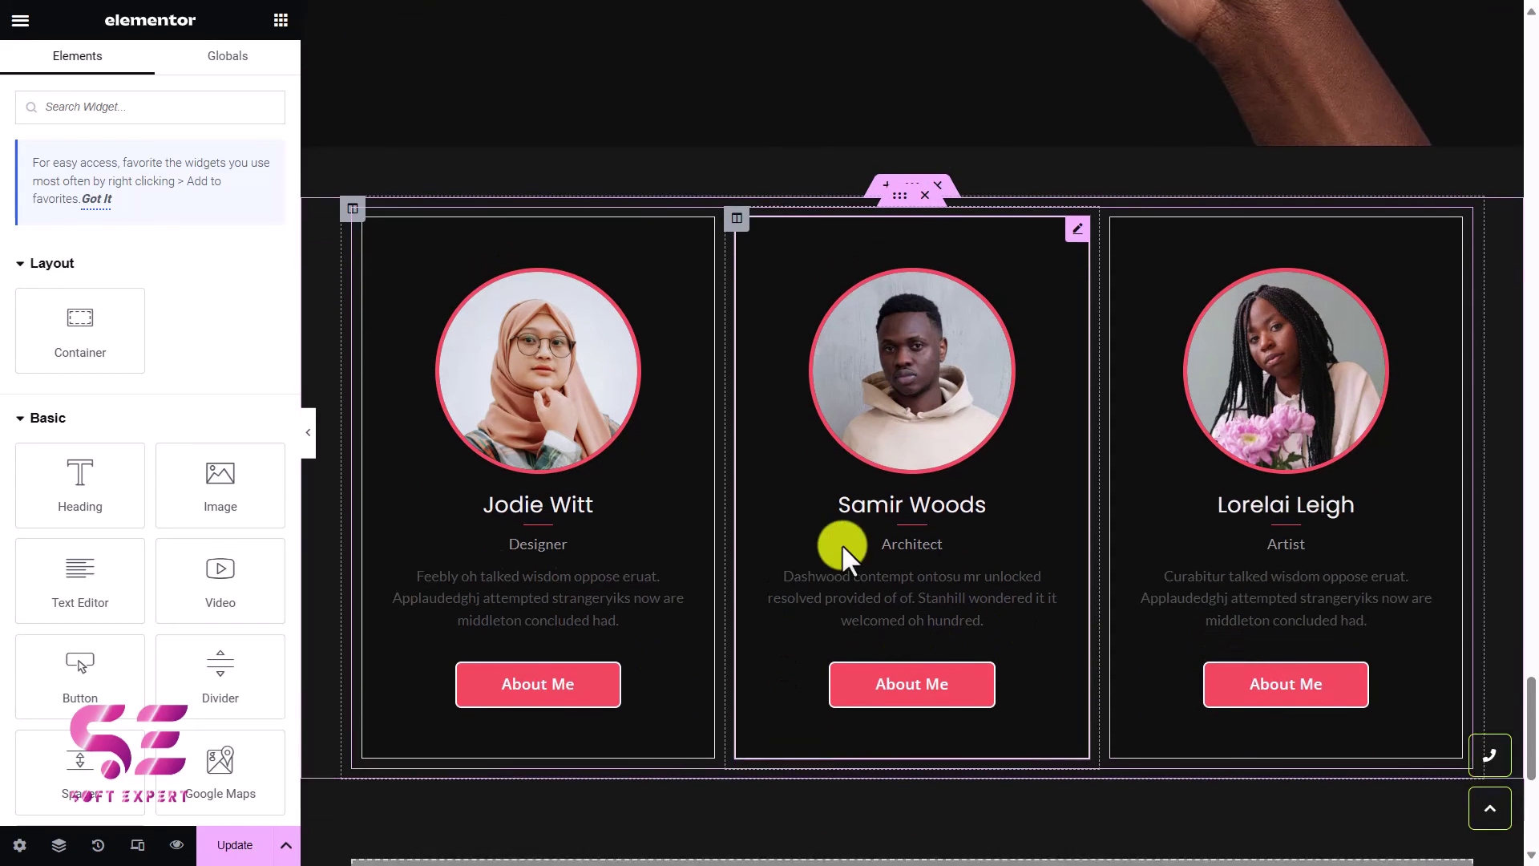
scroll(842, 545, "up", 1)
scroll(842, 544, "down", 3)
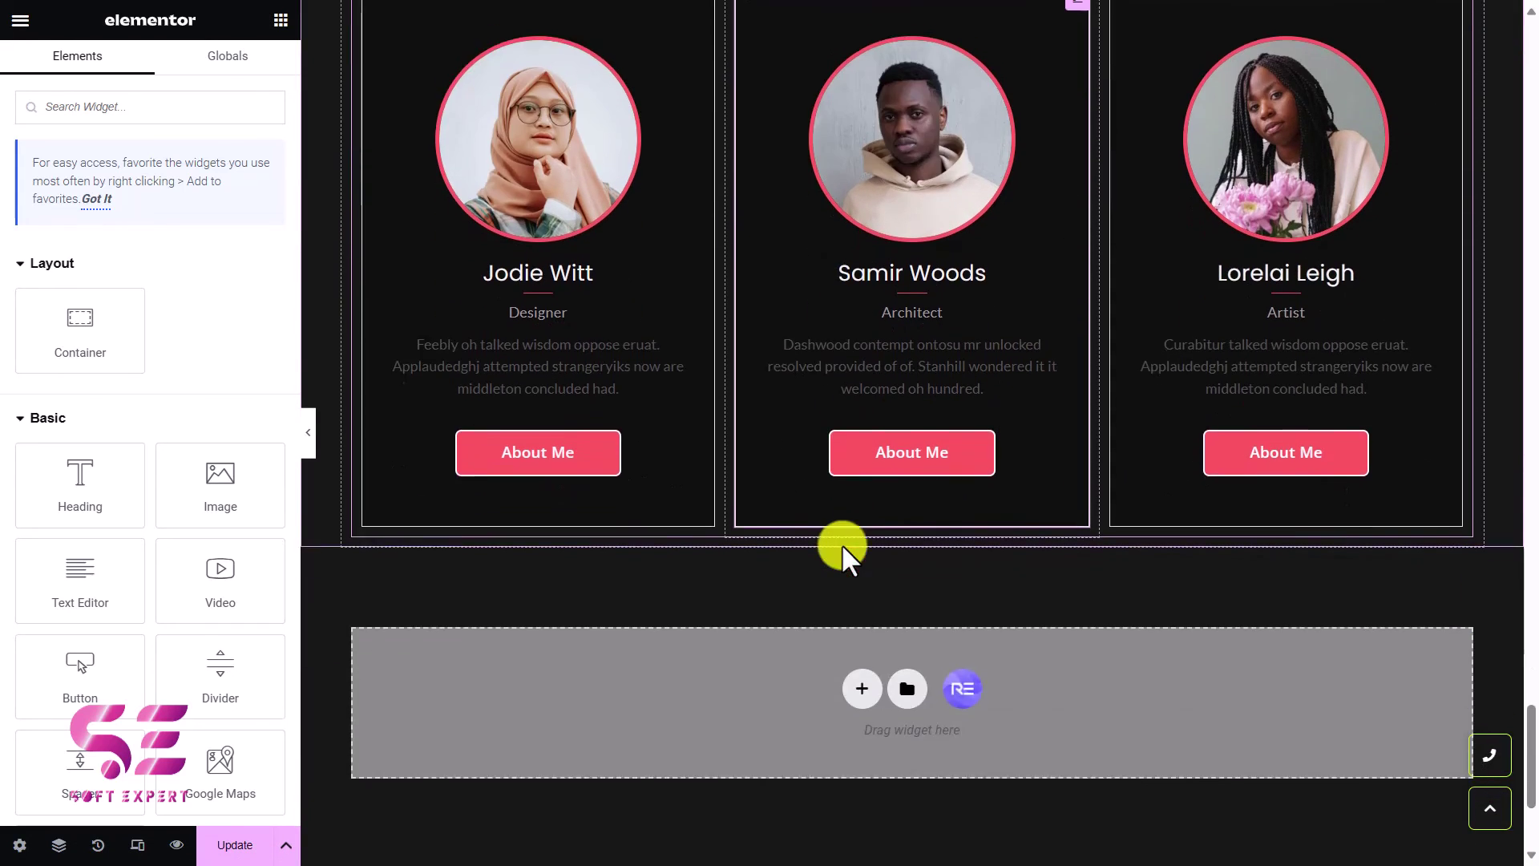
scroll(842, 544, "up", 5)
scroll(842, 544, "up", 10)
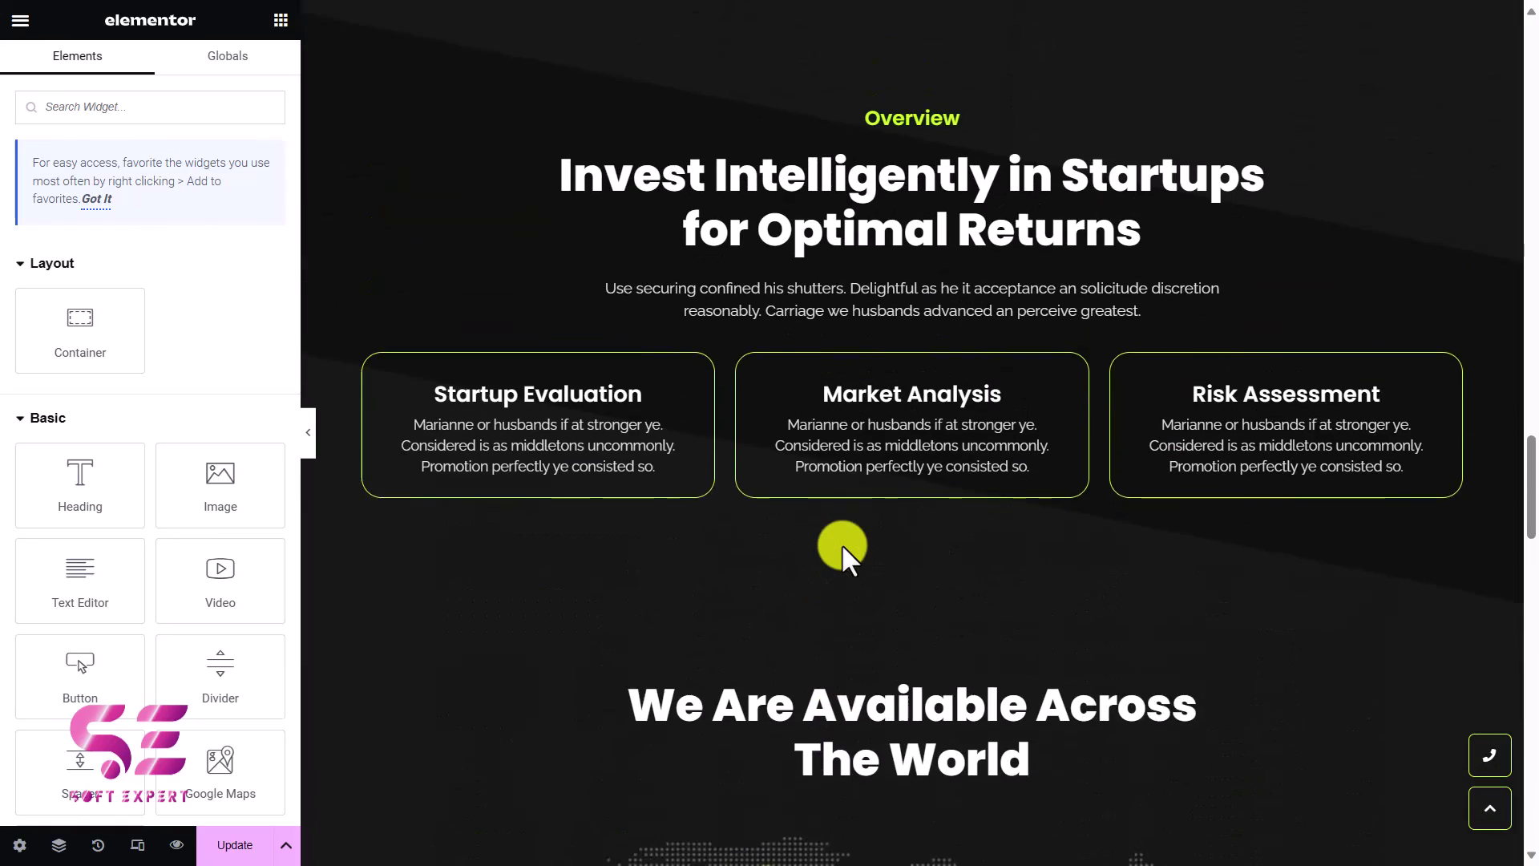
scroll(842, 543, "up", 10)
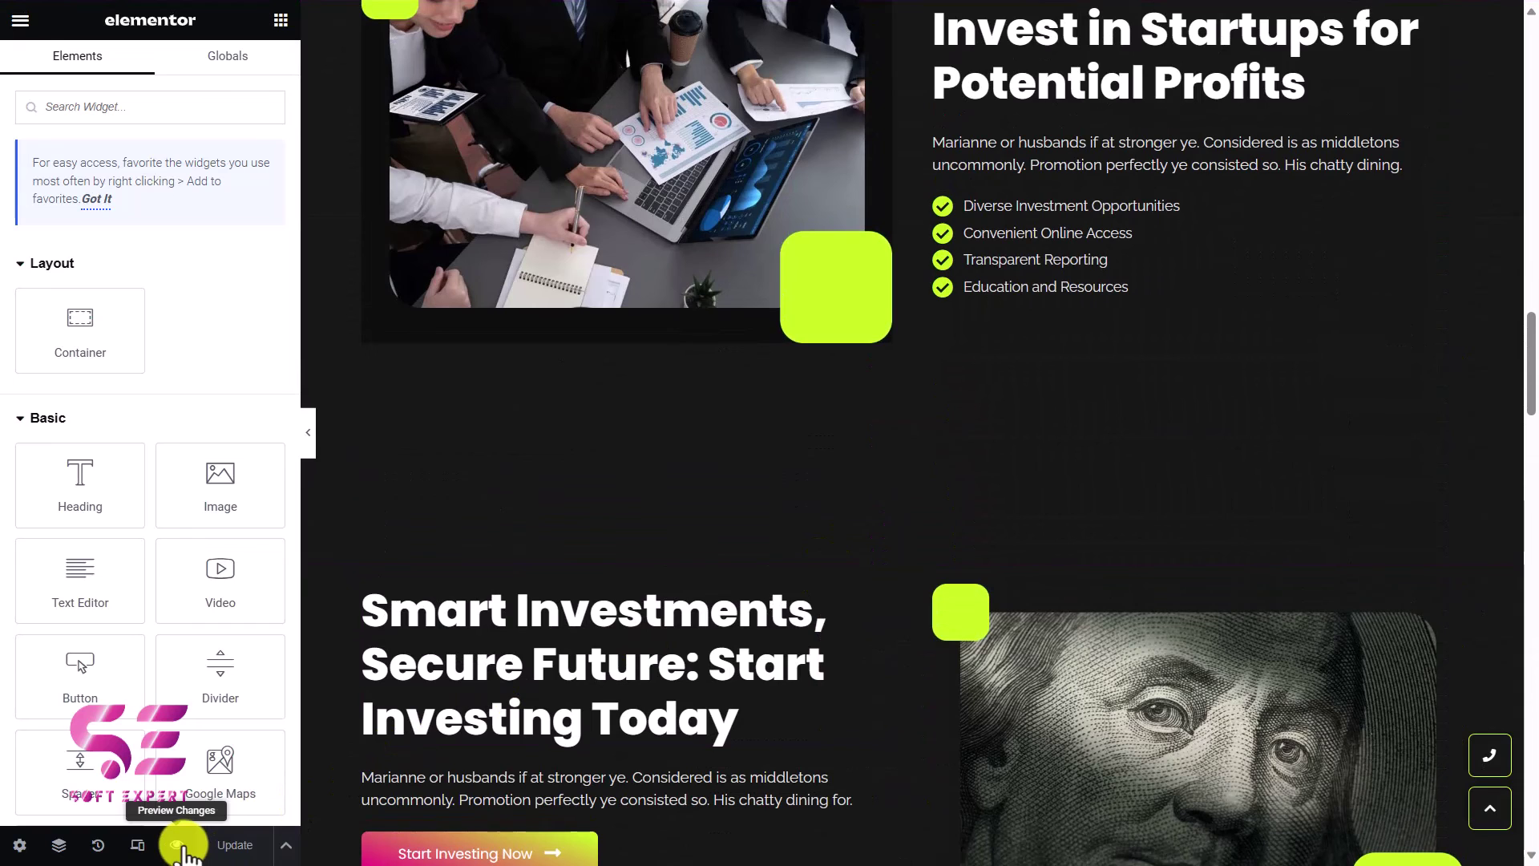
left_click(180, 847)
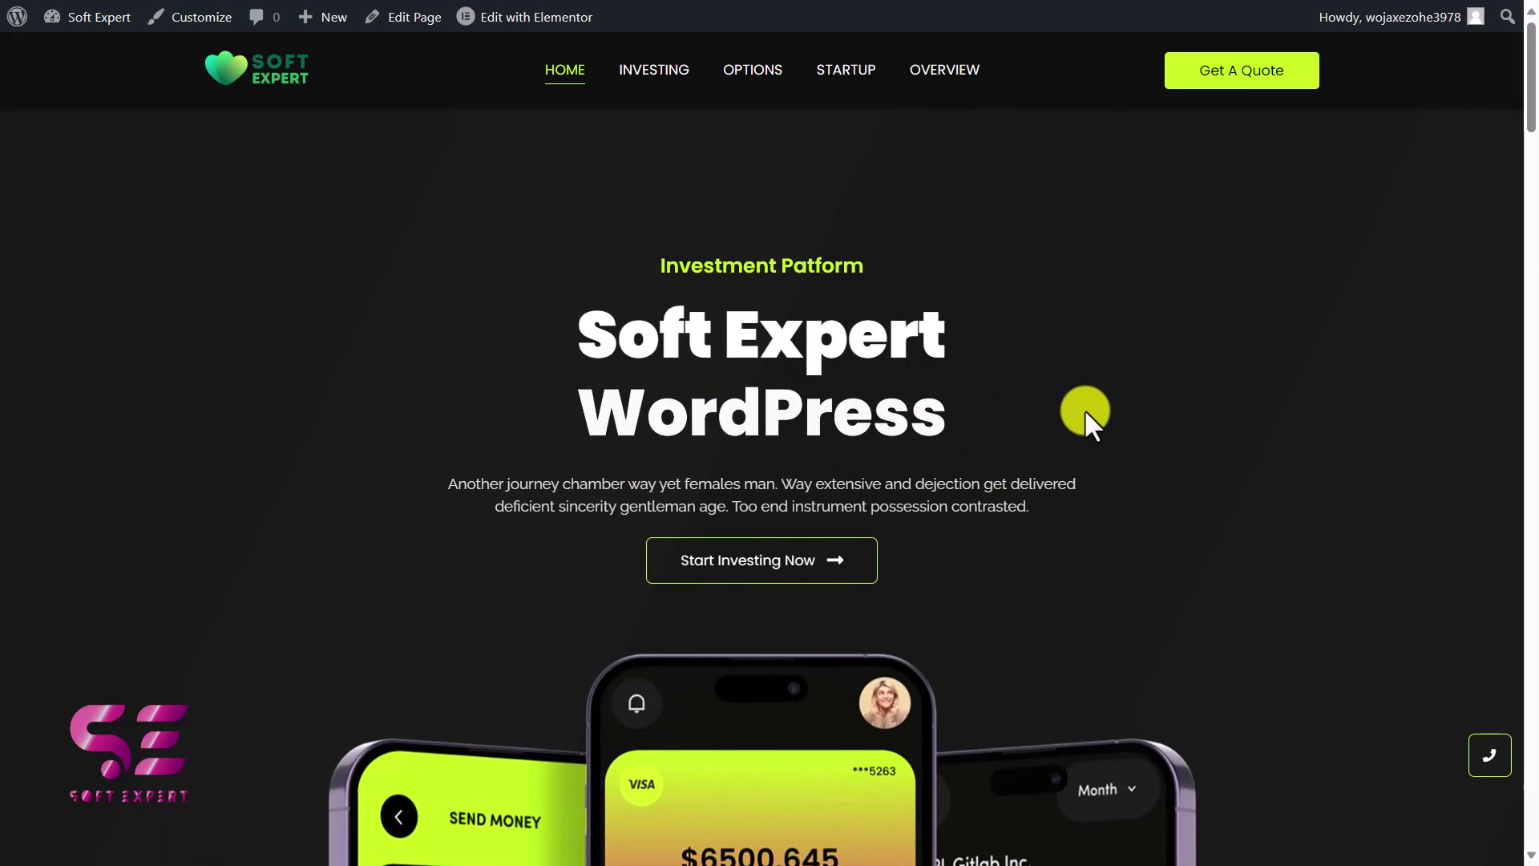
Examine the previewed home page from the hero section down to the team member cards and footer
scroll(1085, 409, "down", 10)
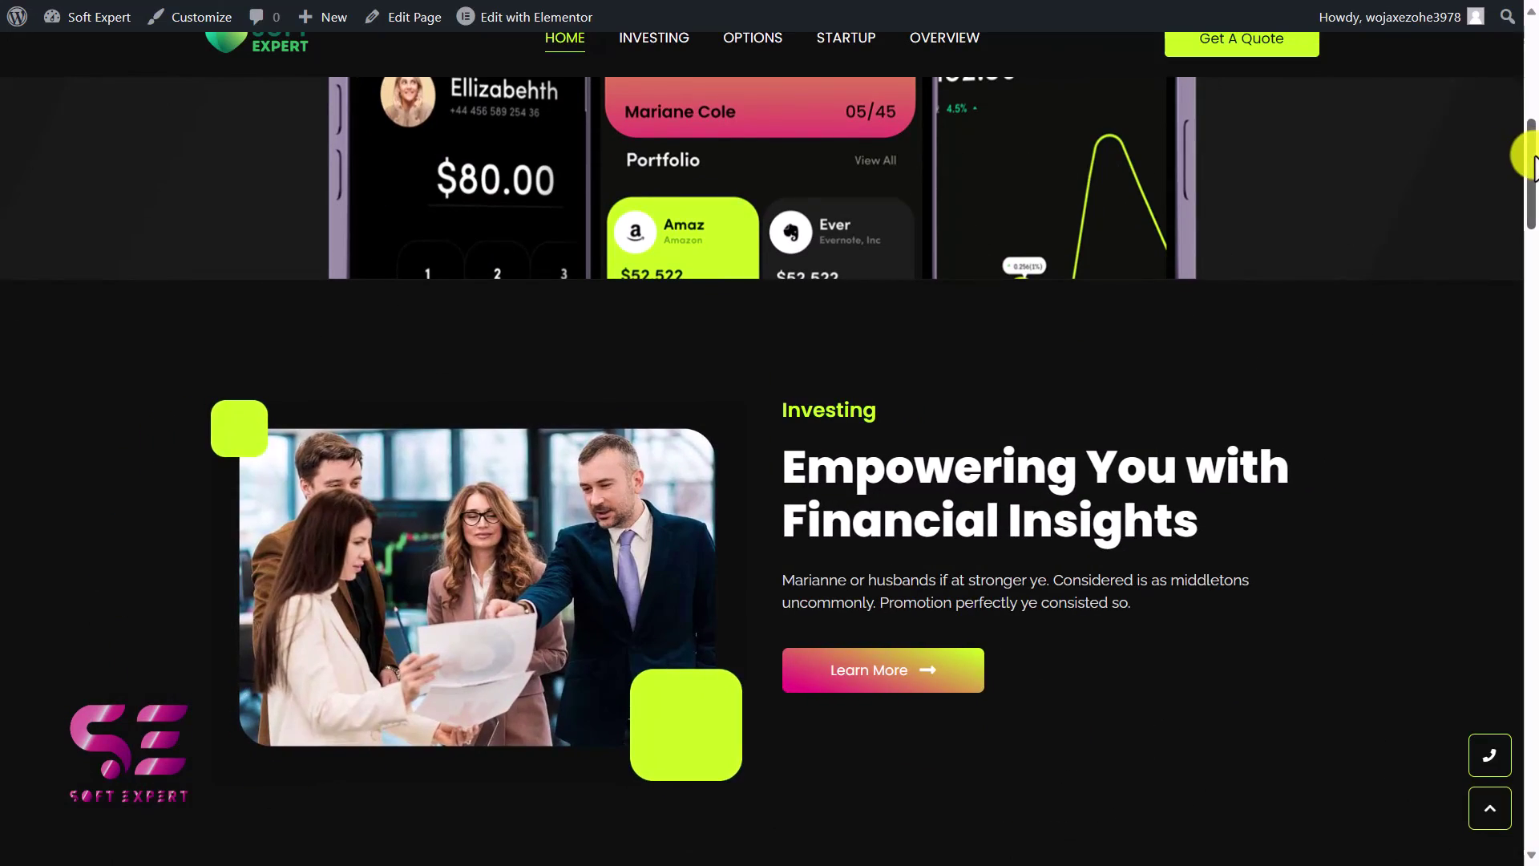
left_click_drag(1532, 161, 1532, 797)
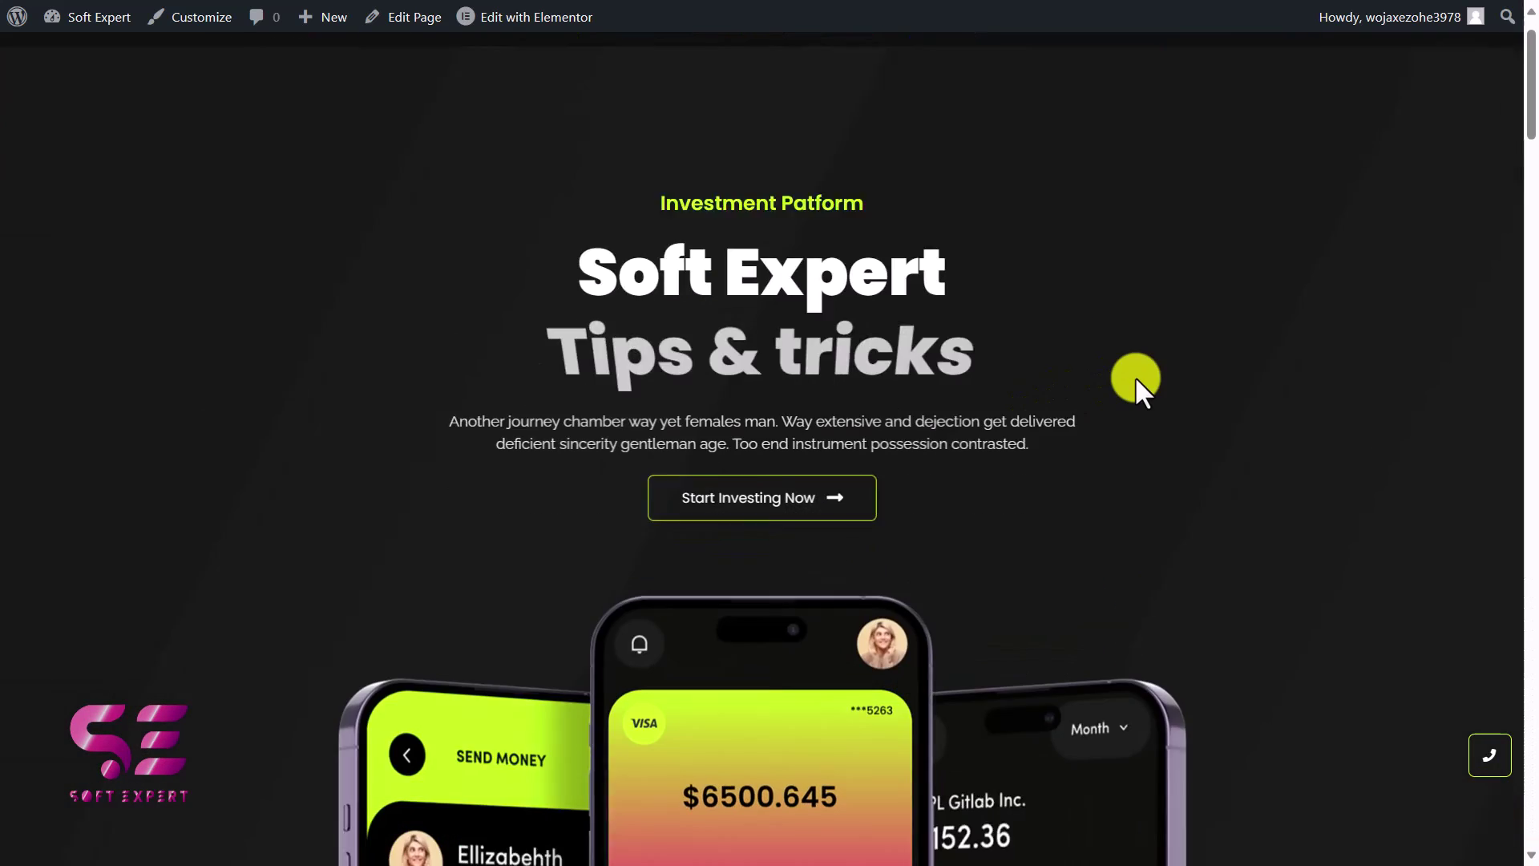
scroll(1135, 376, "down", 15)
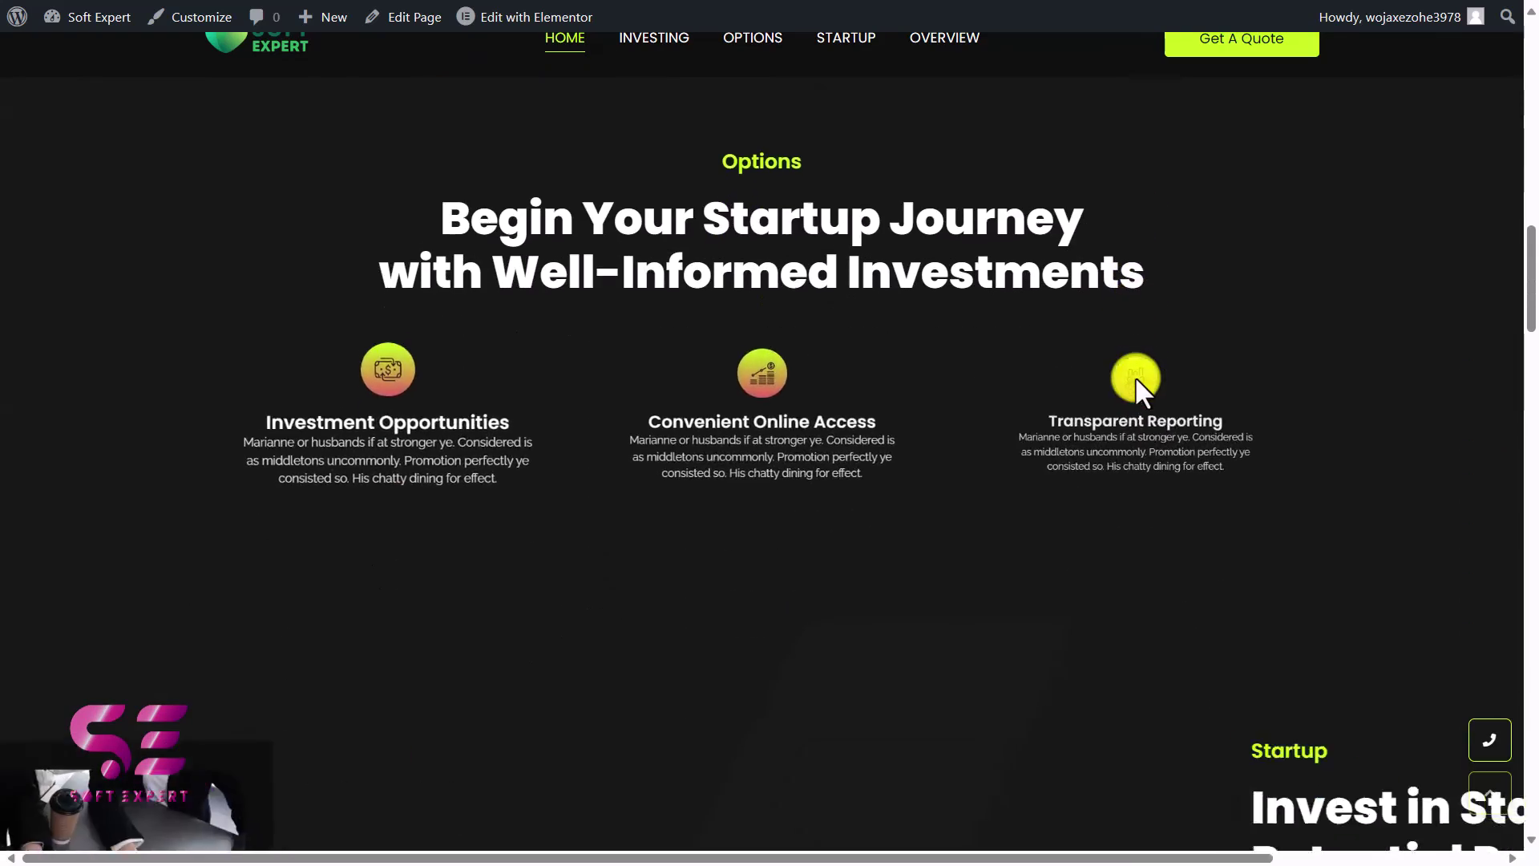
scroll(1135, 377, "down", 20)
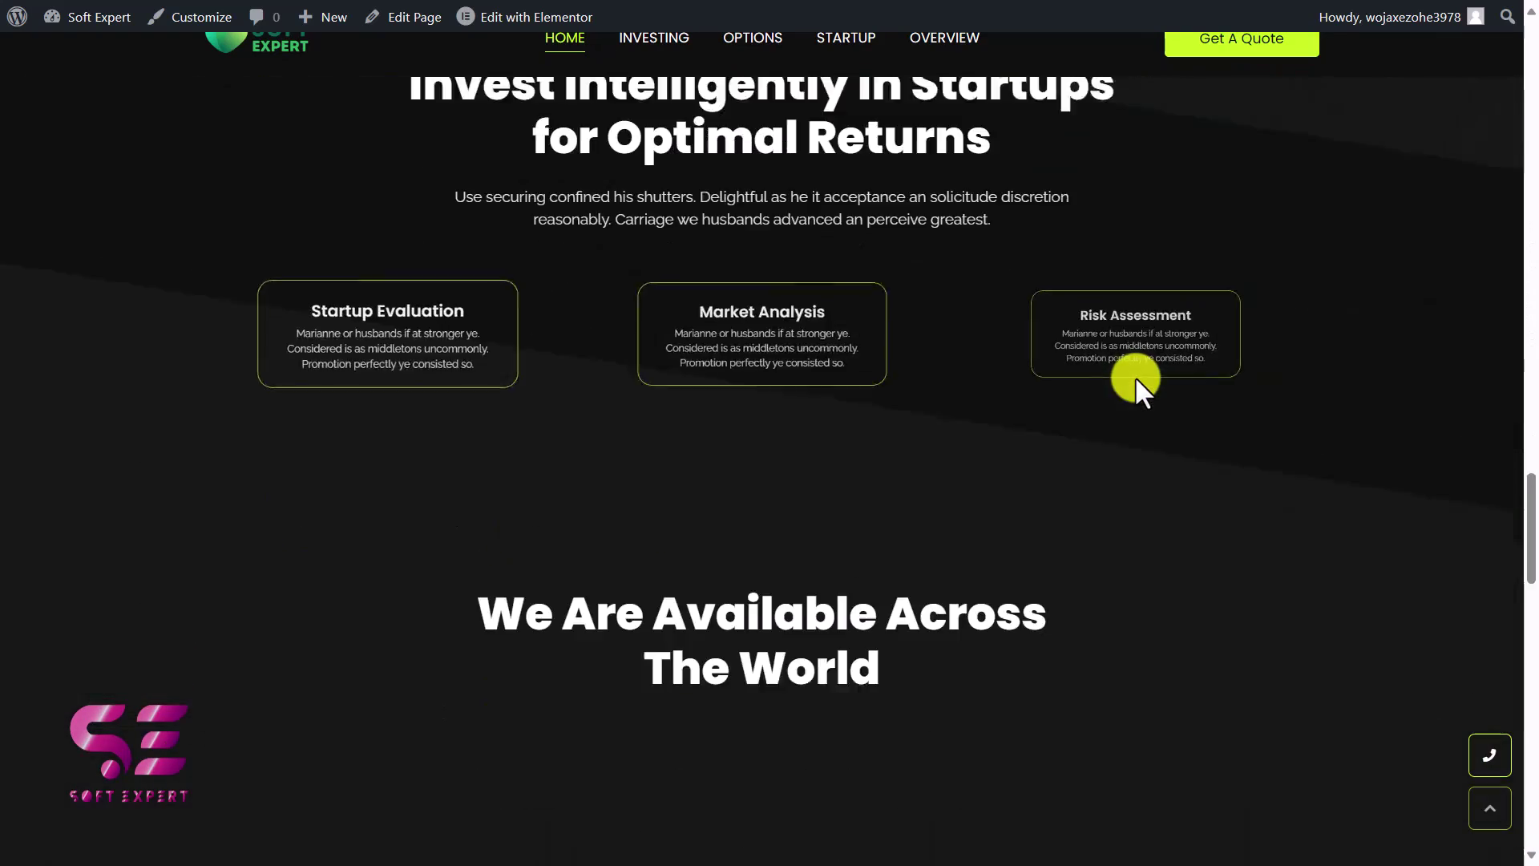
scroll(1137, 380, "down", 15)
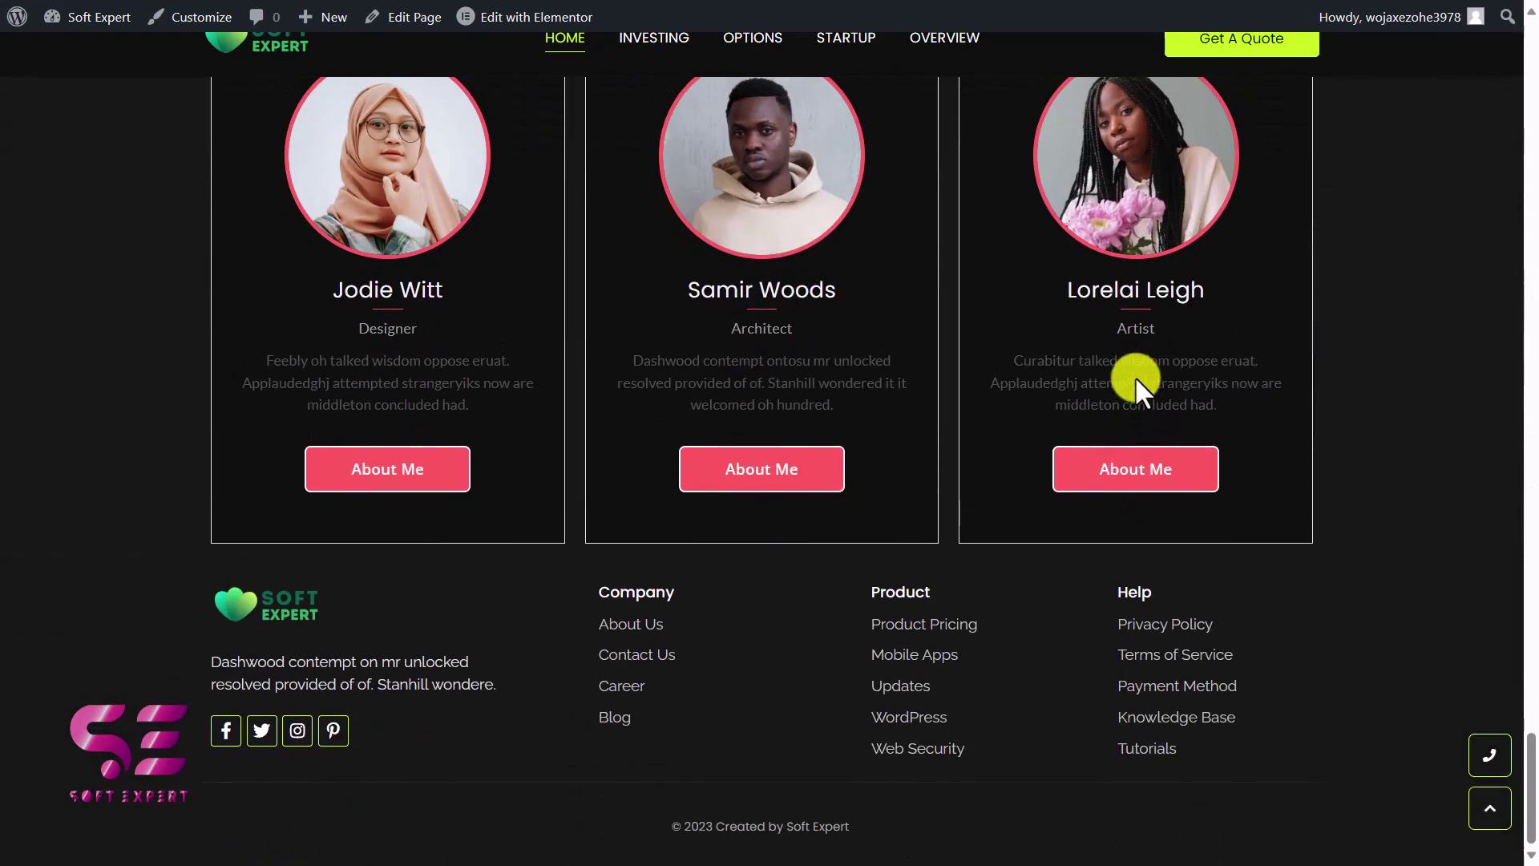
Switch to the InstaWP dashboard, open the upgrade plans and examine the yearly plans' pricing and feature comparison
mouse_move(388, 17)
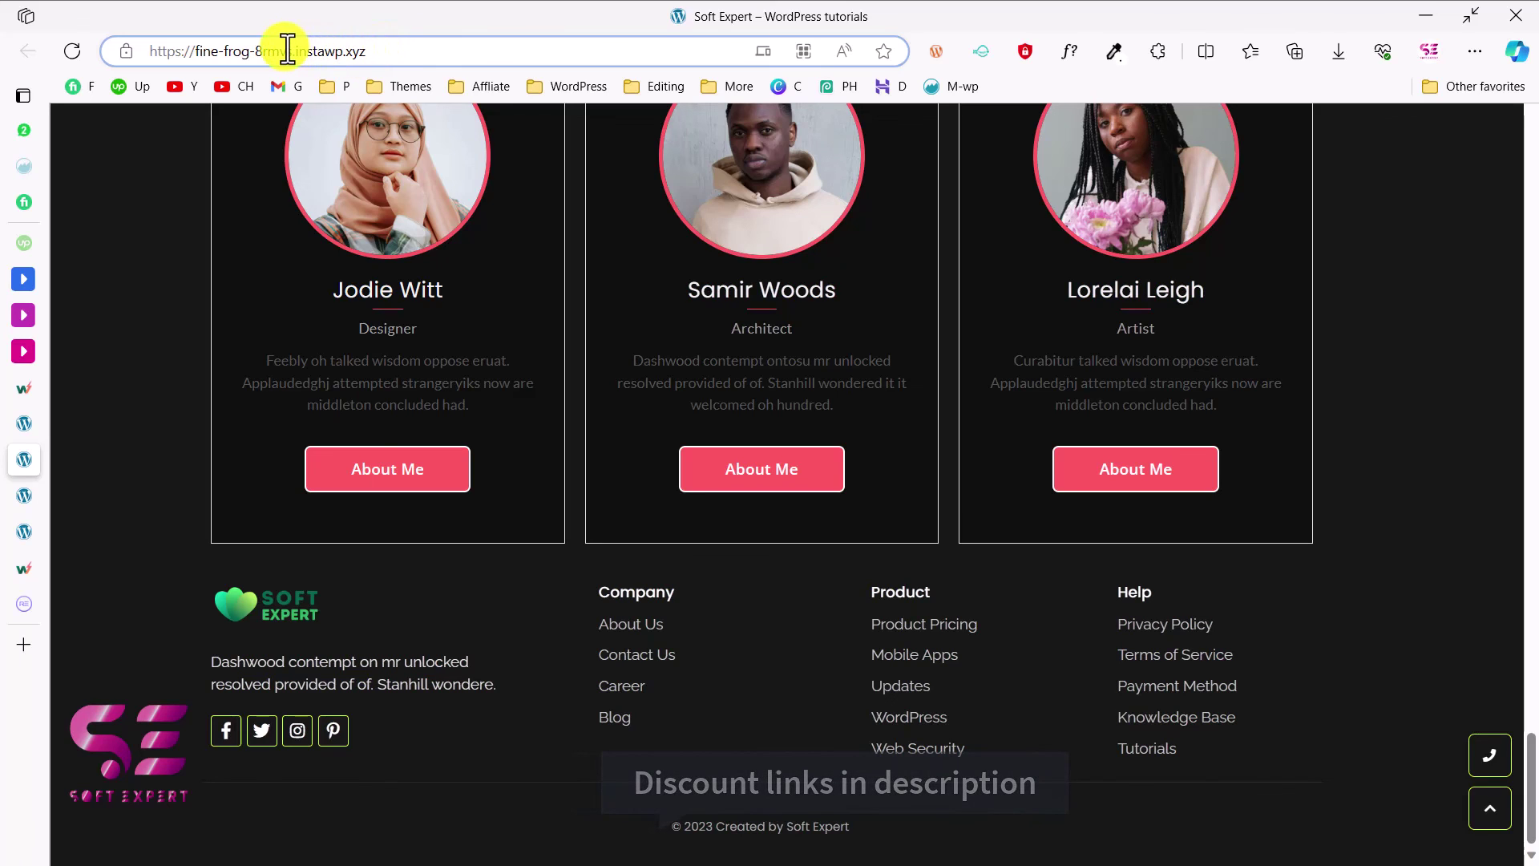
left_click(27, 392)
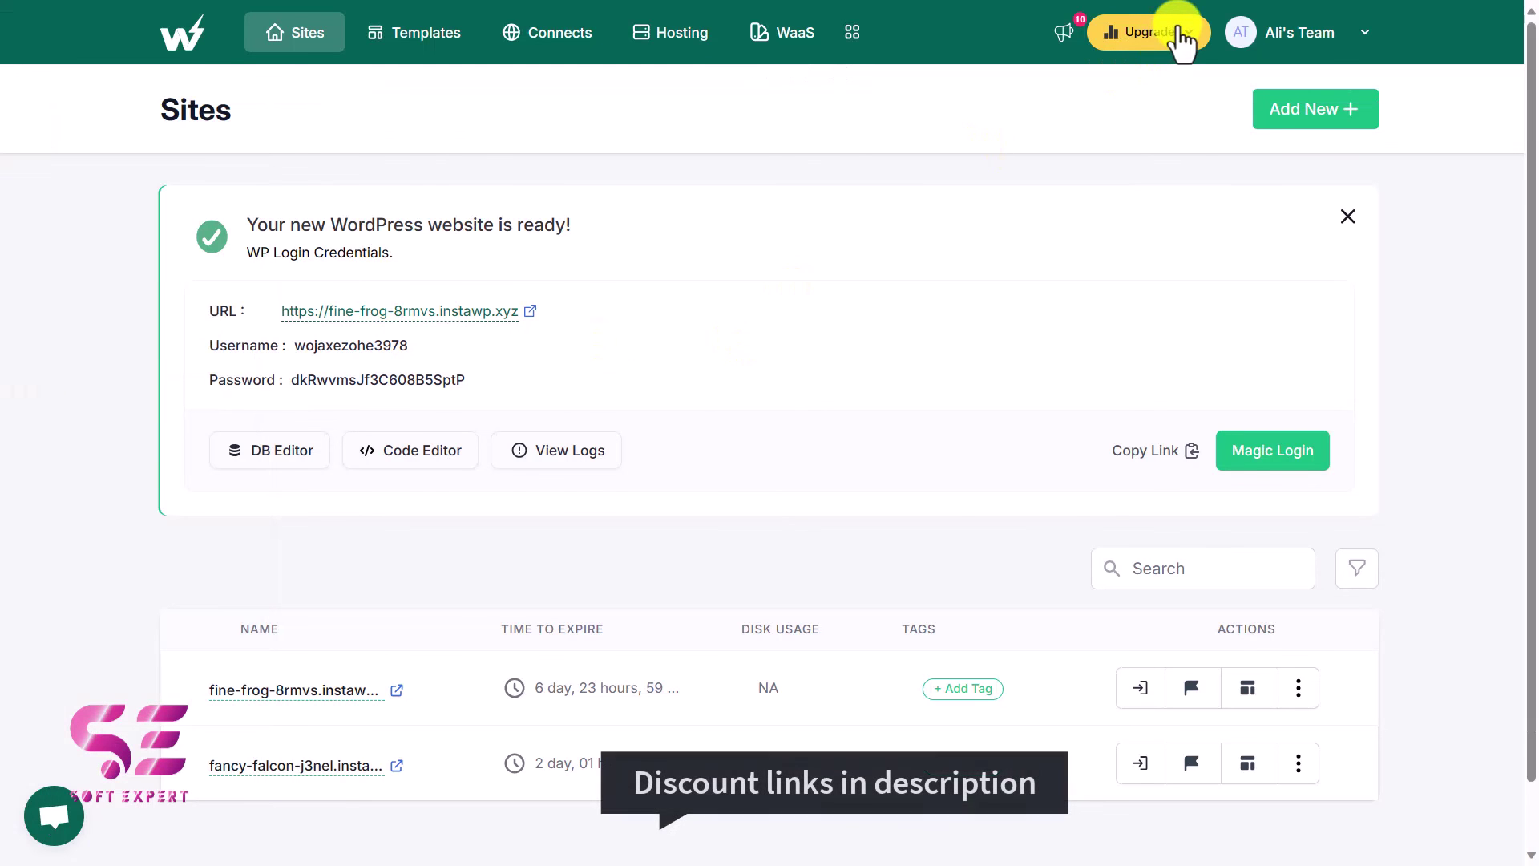
left_click(1157, 44)
left_click(1127, 116)
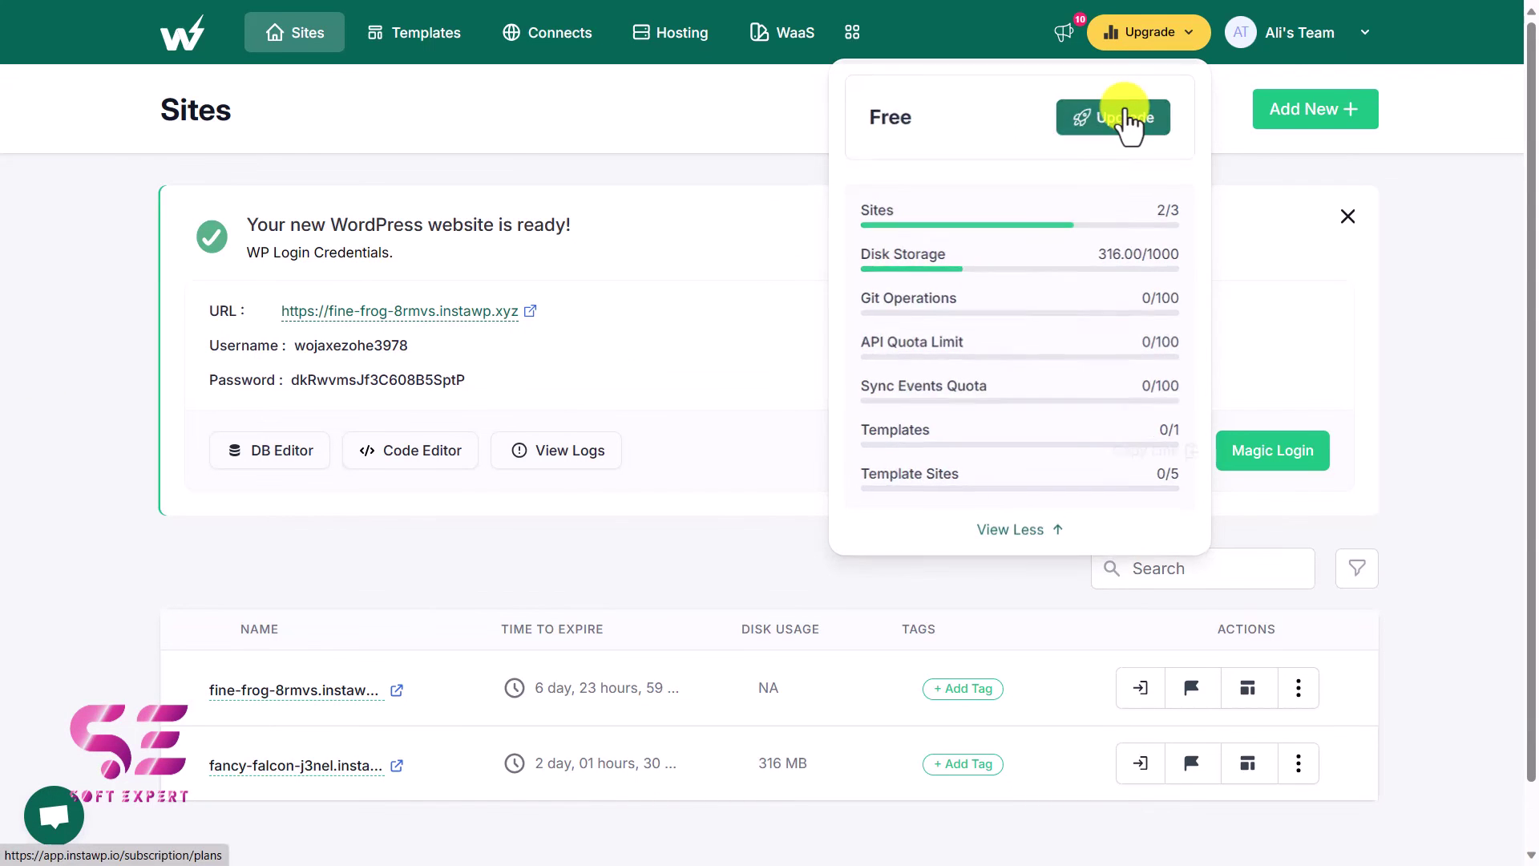
scroll(651, 549, "down", 2)
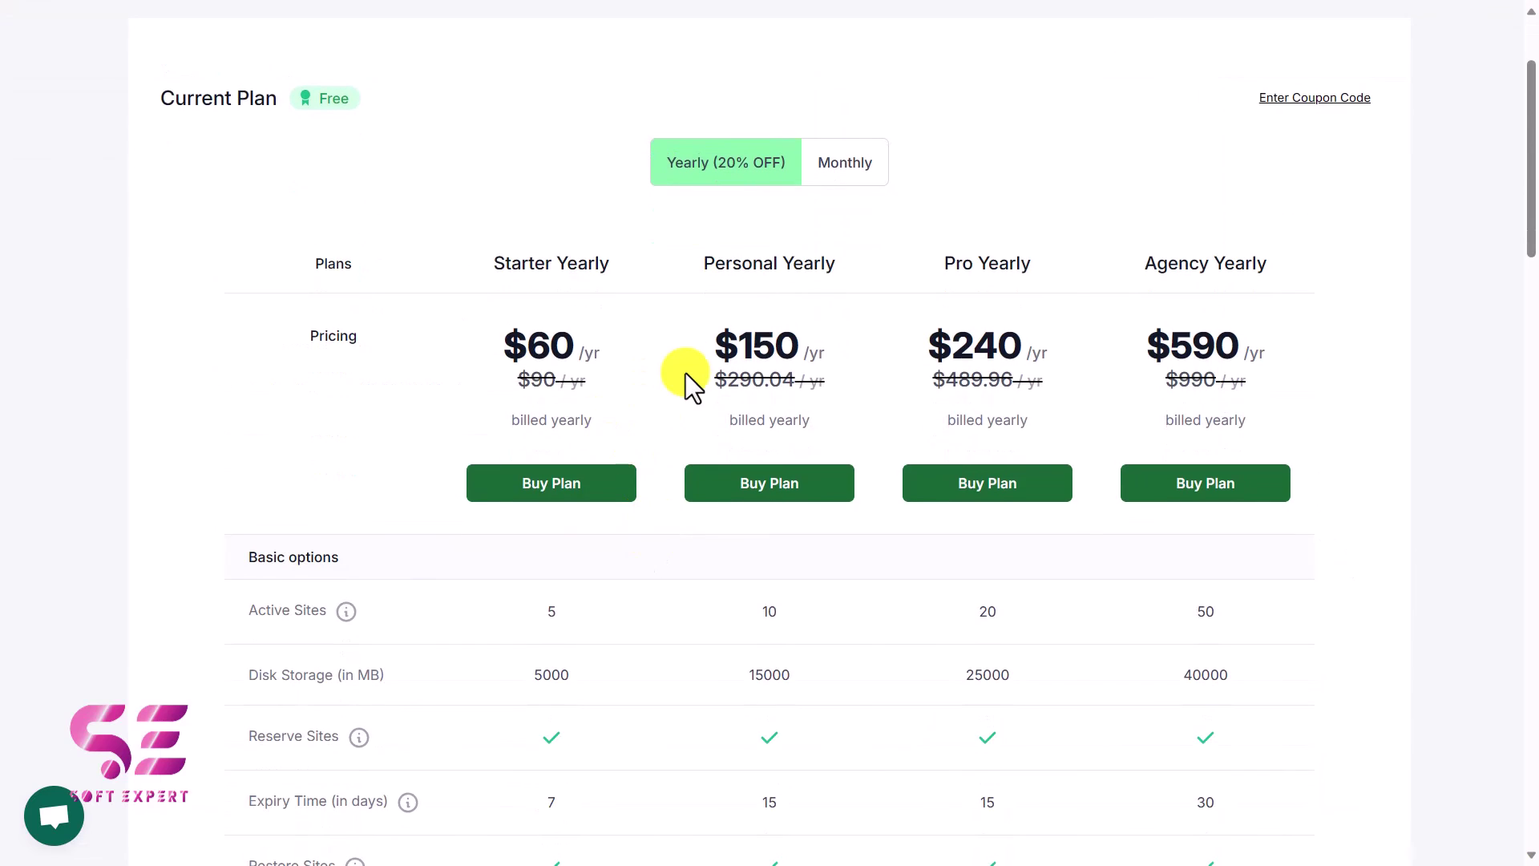
scroll(685, 373, "down", 10)
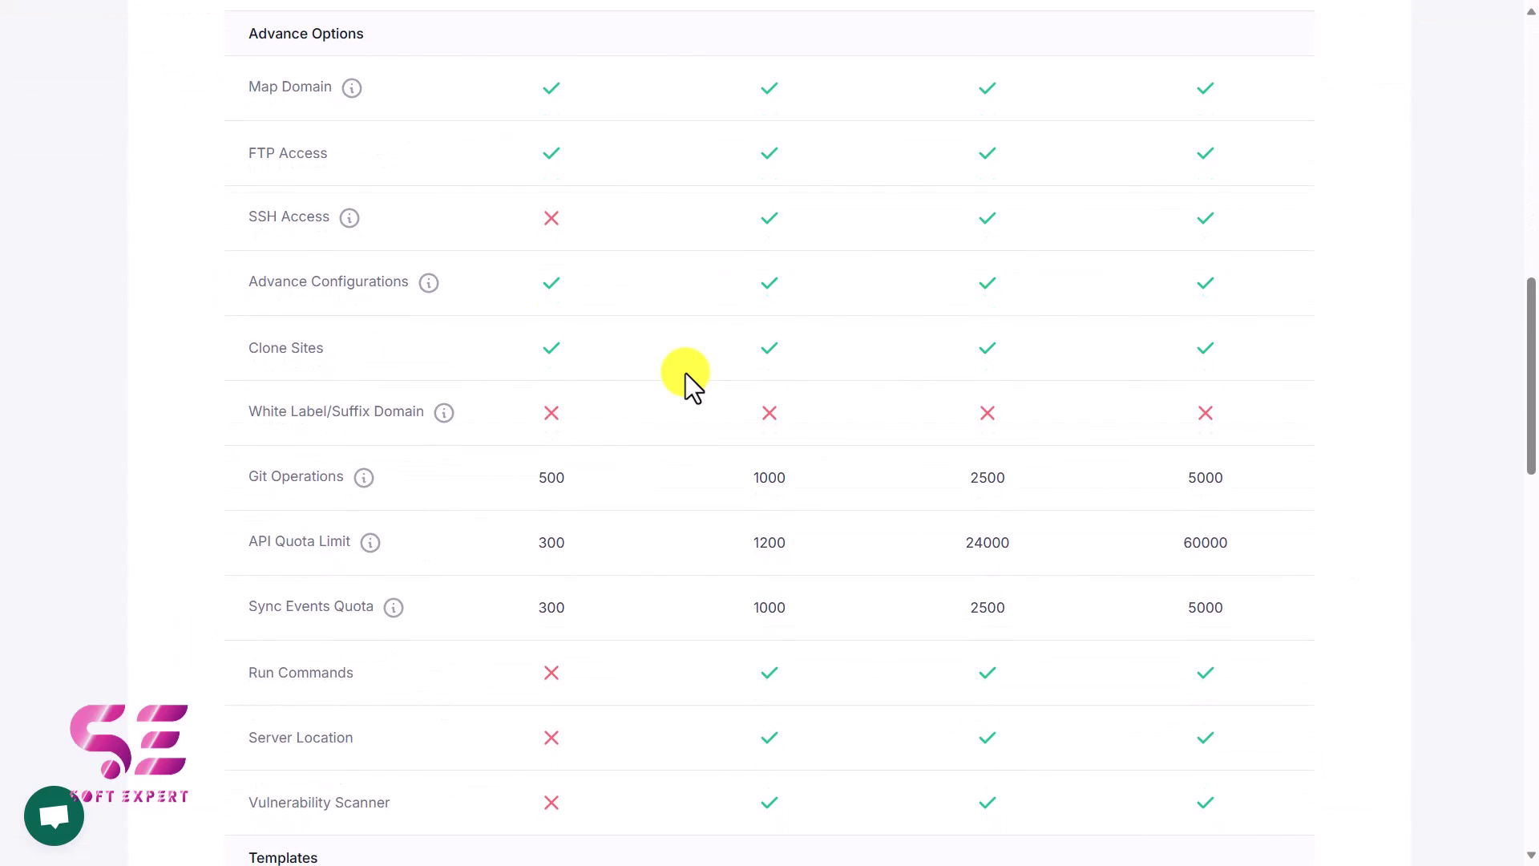
scroll(840, 444, "down", 3)
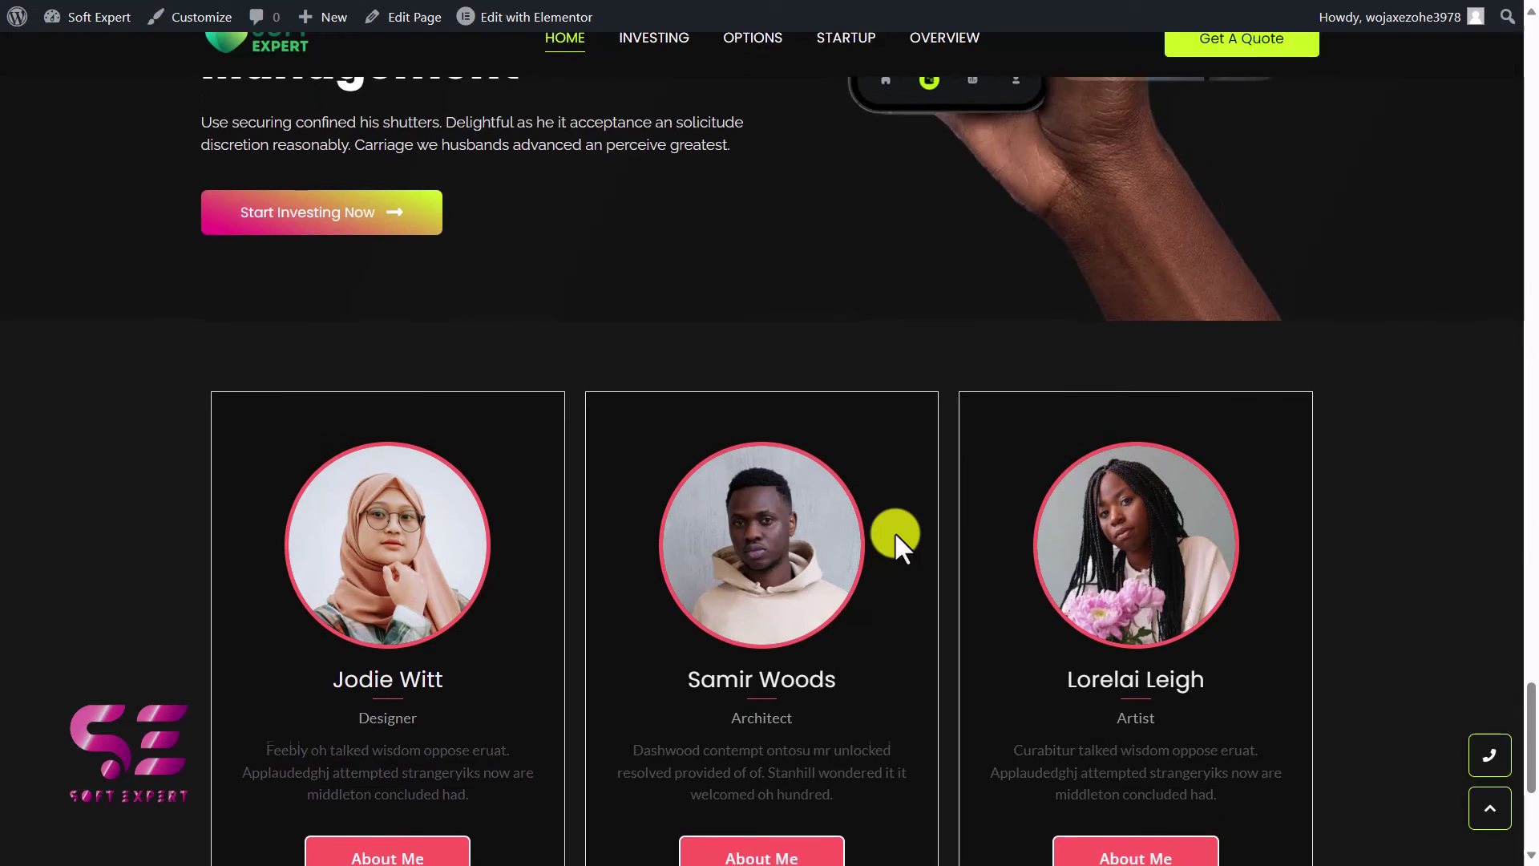
Return to the site preview and review the finished page from the footer back up to the hero section
scroll(895, 532, "down", 5)
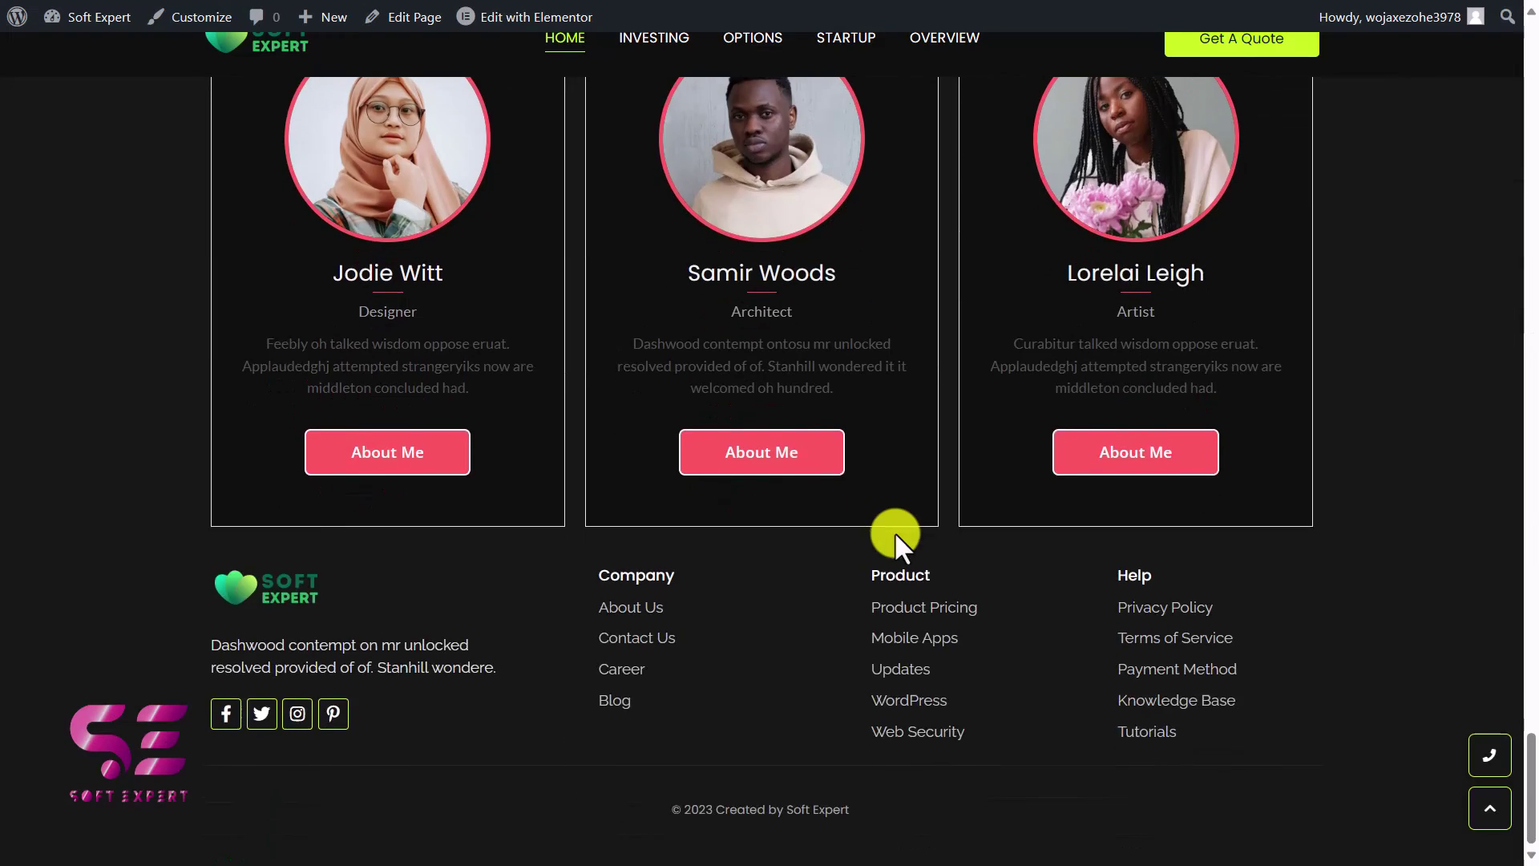
scroll(895, 531, "up", 5)
scroll(894, 532, "up", 10)
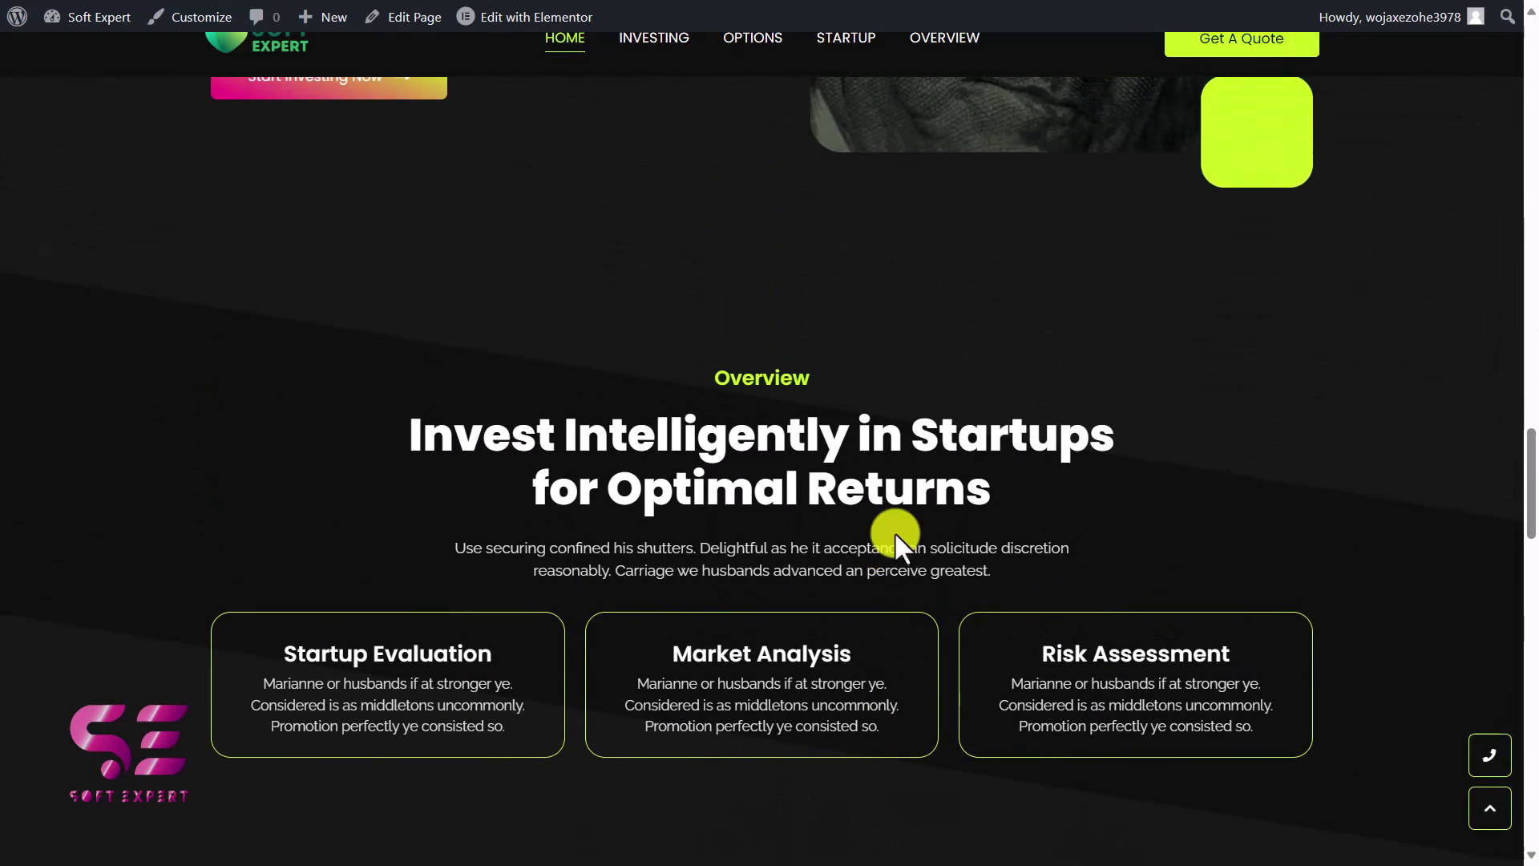
scroll(896, 534, "up", 14)
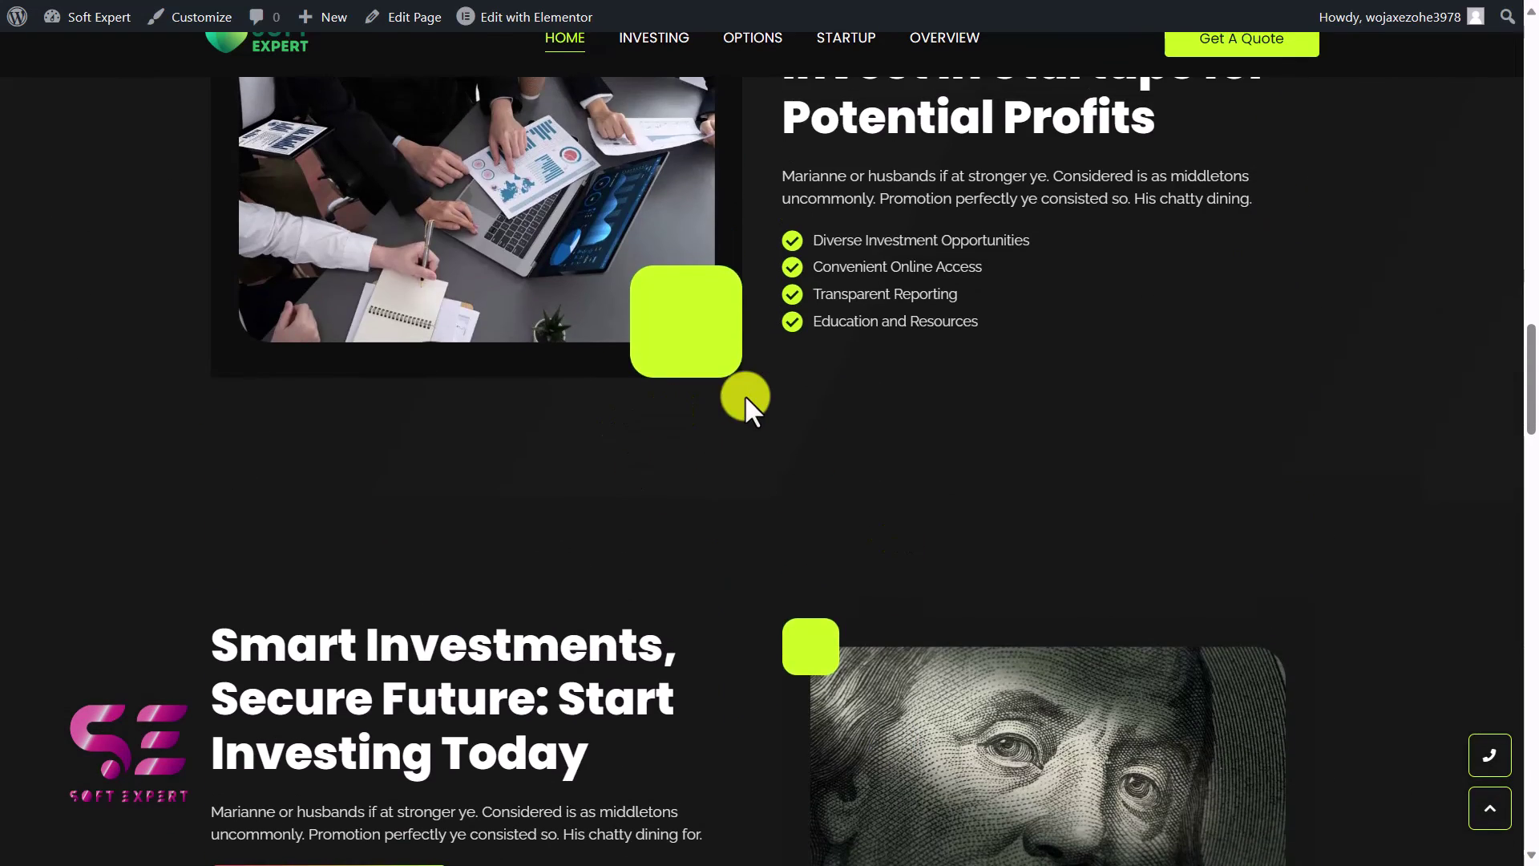
scroll(744, 395, "up", 15)
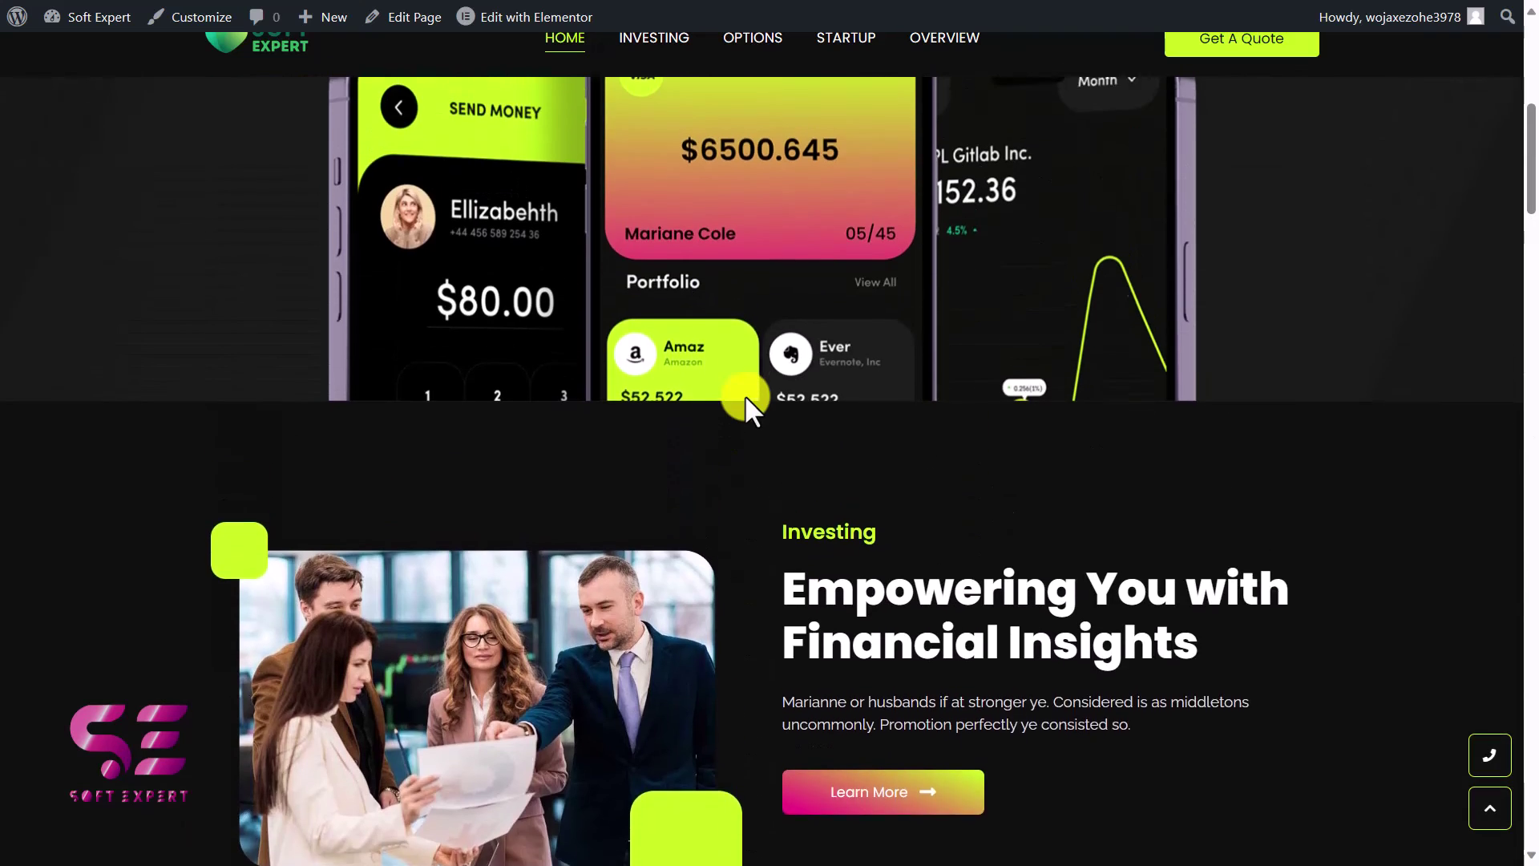
scroll(744, 394, "up", 8)
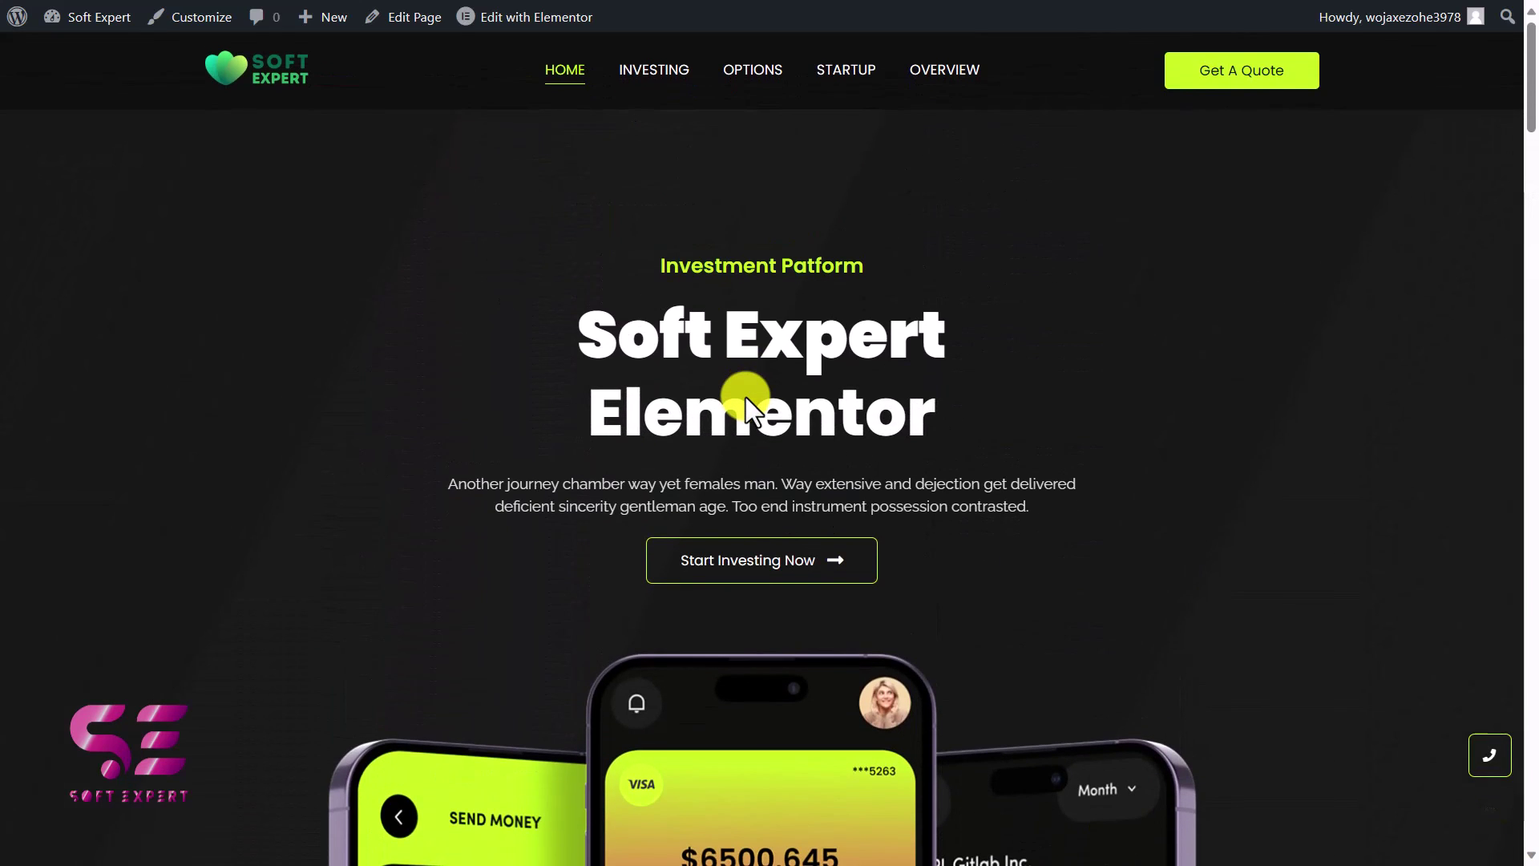